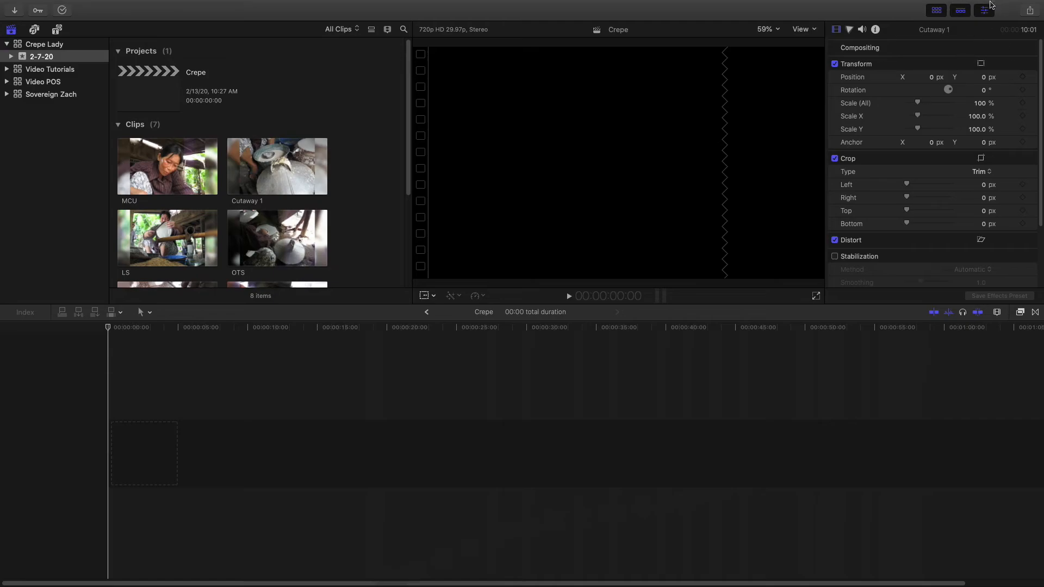
Hide the inspector and show it again
{"action": "left_click", "coordinate": [1008, 25]}
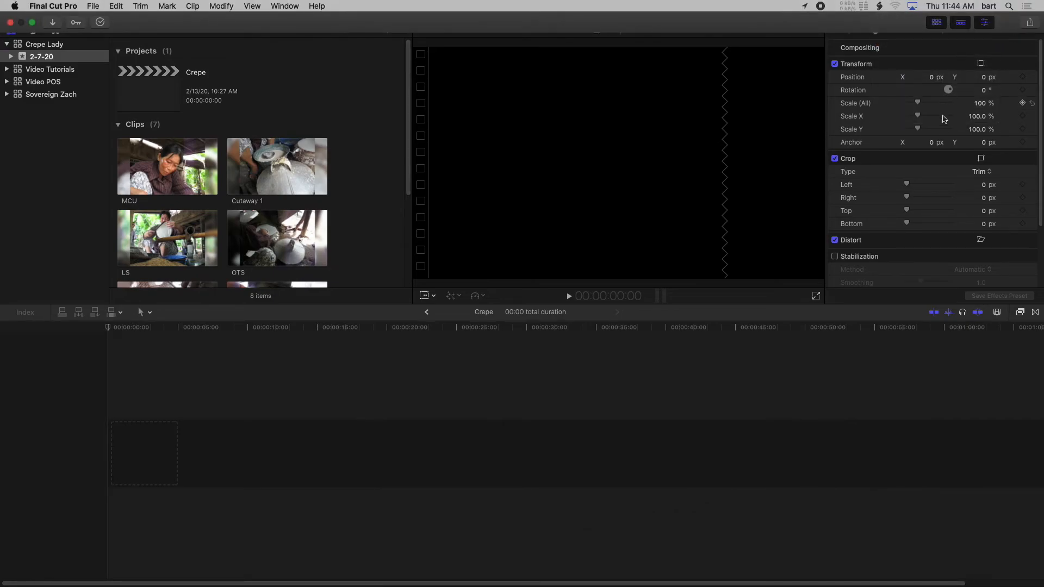
{"action": "left_click", "coordinate": [985, 10]}
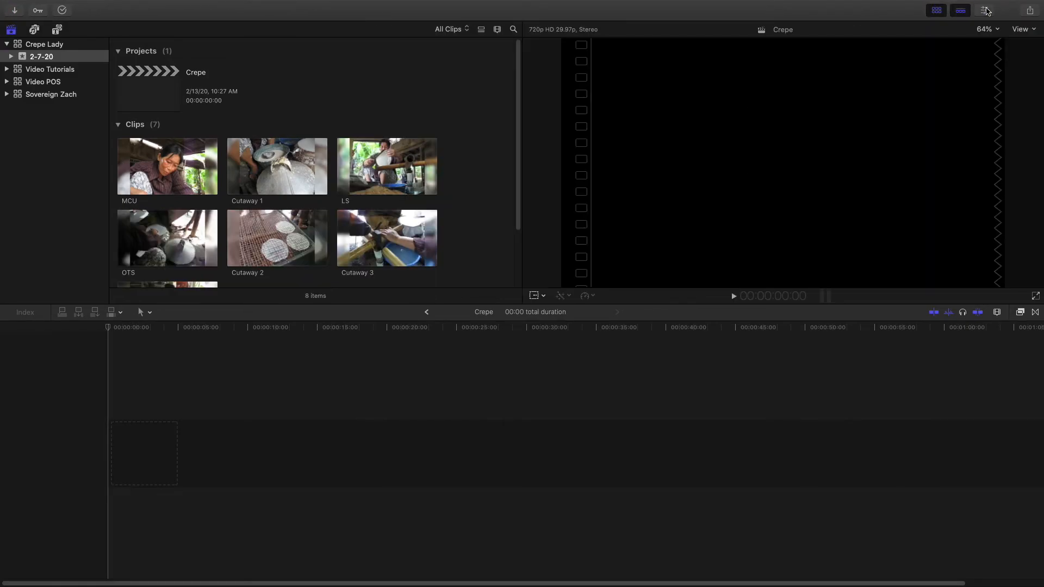
{"action": "left_click", "coordinate": [983, 11]}
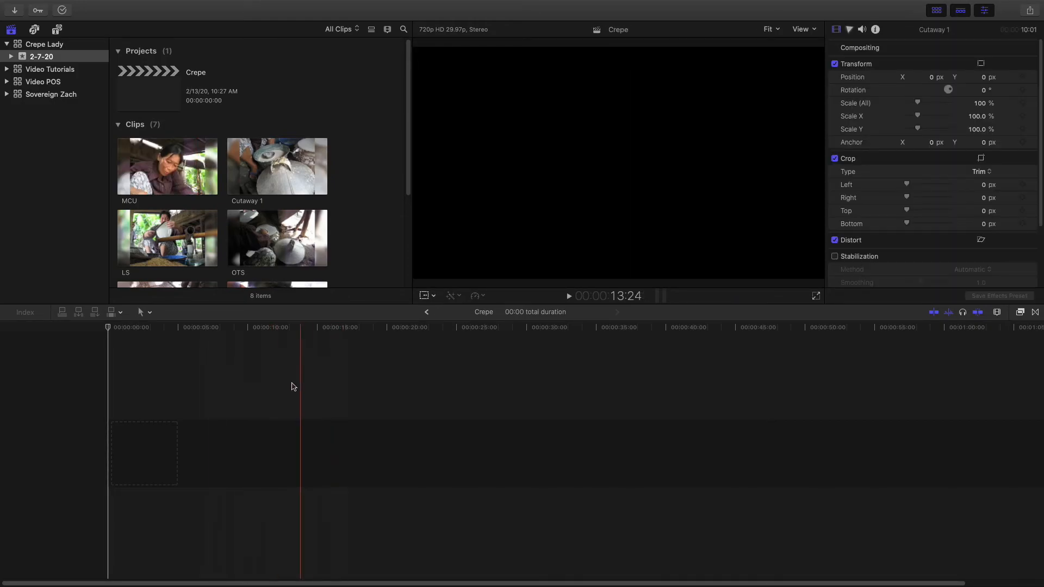
Create a new project named Crepe in the 2-7-20 event, keeping the automatic settings
{"action": "left_click", "coordinate": [147, 88]}
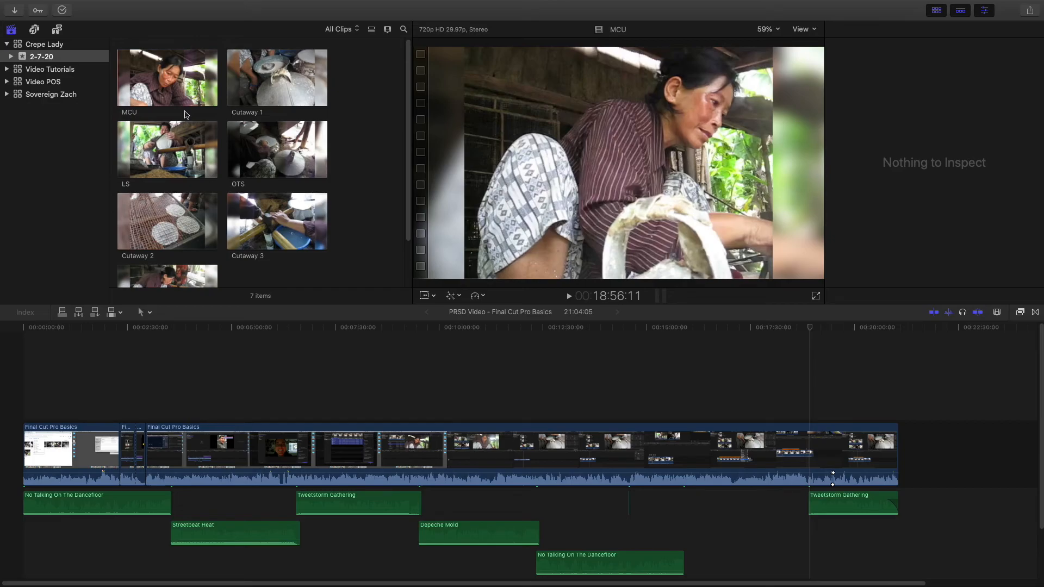
{"action": "left_click", "coordinate": [116, 6]}
{"action": "mouse_move", "coordinate": [92, 6]}
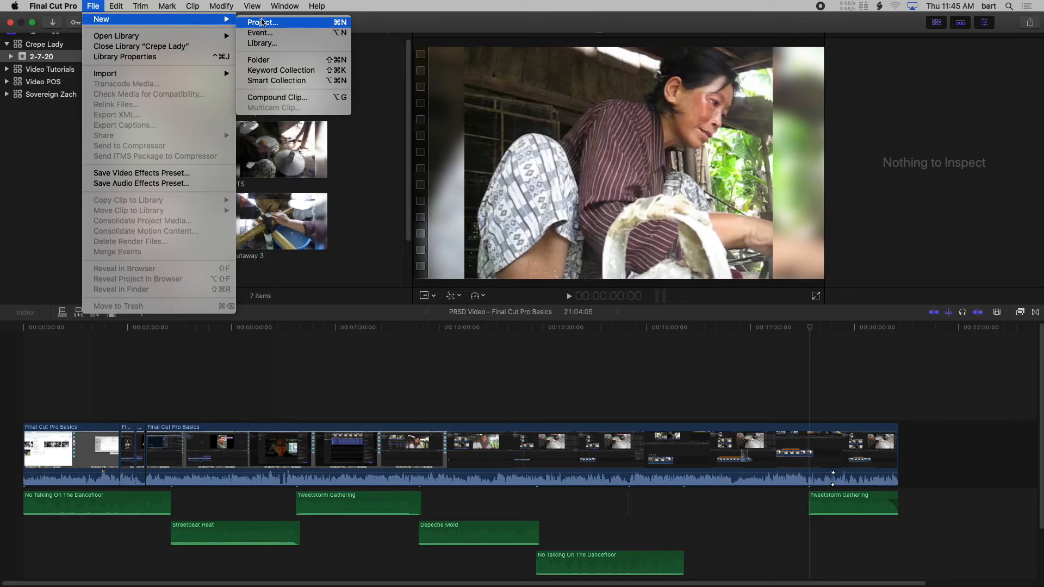
{"action": "left_click", "coordinate": [262, 21]}
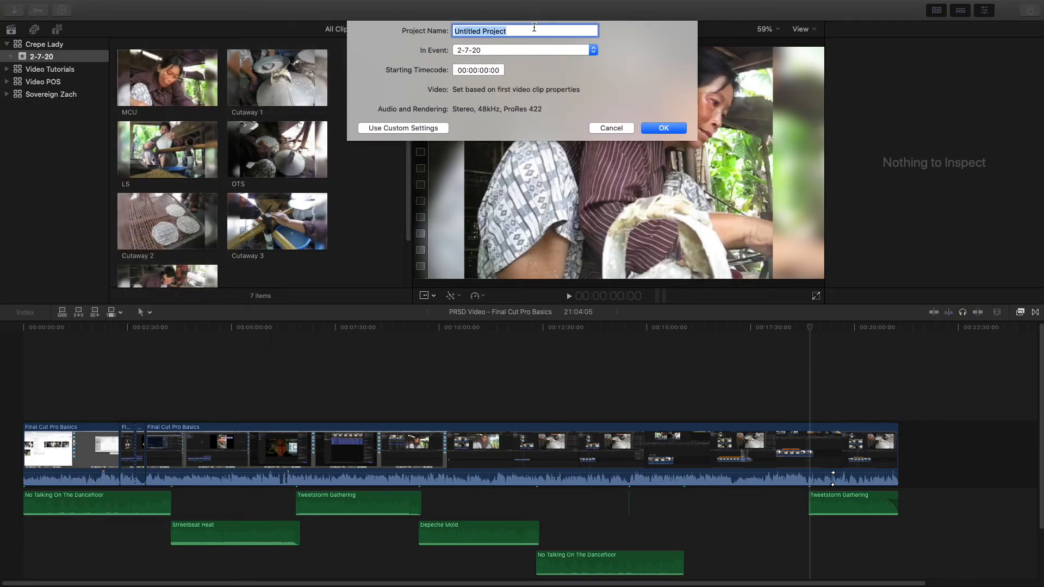
{"action": "type", "text": "Crep"}
{"action": "key", "text": "Return"}
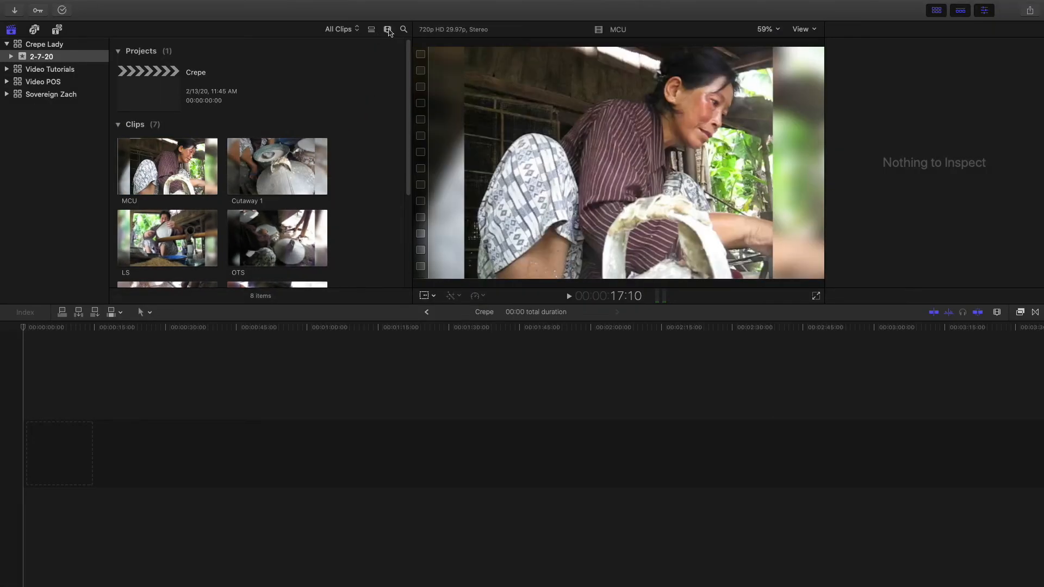
Turn on audio waveforms for the clips in the browser
{"action": "left_click", "coordinate": [388, 30]}
{"action": "left_click", "coordinate": [328, 123]}
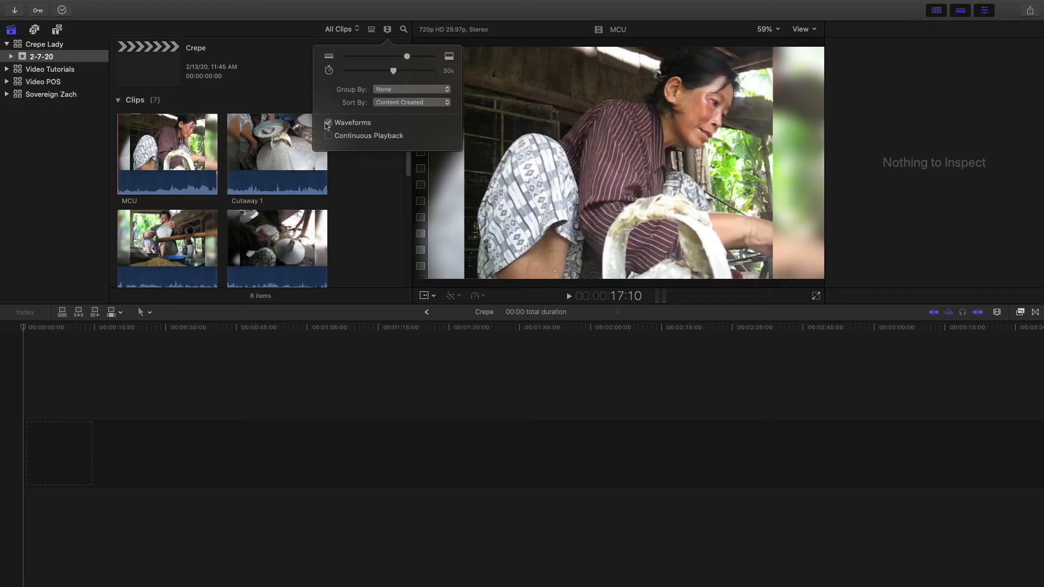
{"action": "left_click", "coordinate": [303, 80]}
Look through the event's clips from MCU to LS 2, skimming their footage for an opening shot
{"action": "scroll", "coordinate": [239, 171], "scroll_direction": "down", "scroll_amount": 3}
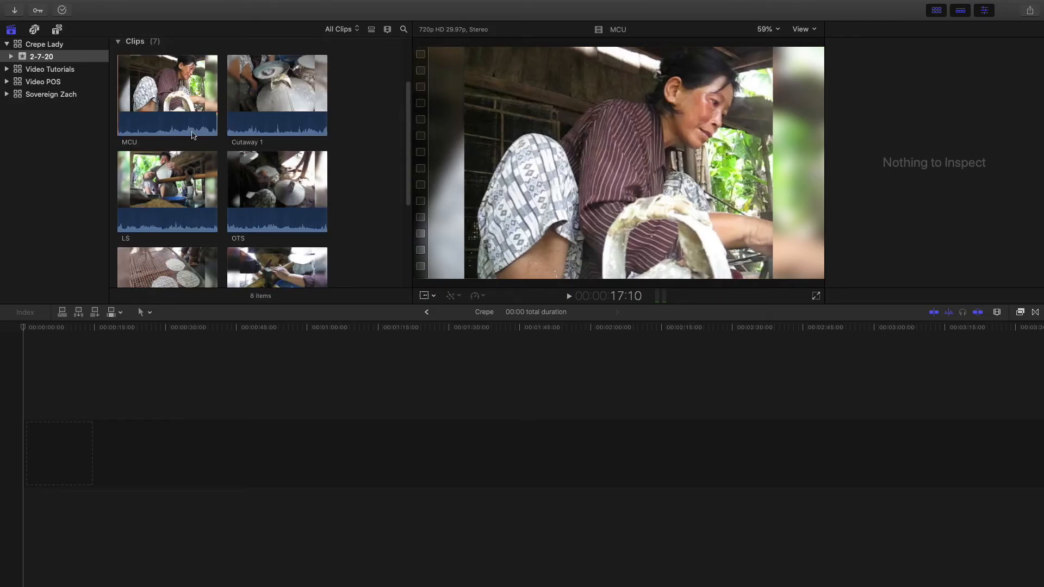
{"action": "scroll", "coordinate": [270, 130], "scroll_direction": "up", "scroll_amount": 4}
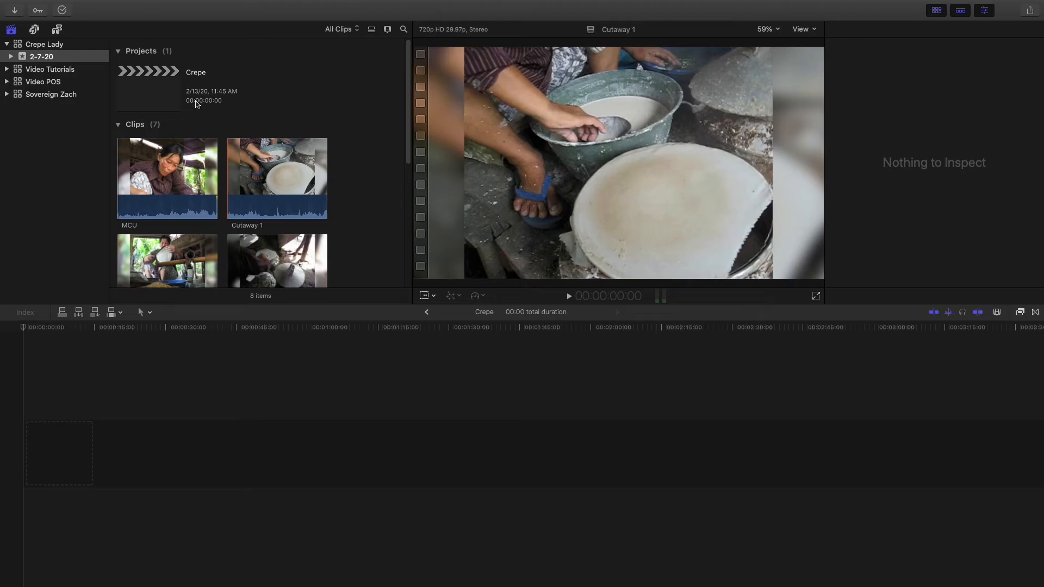
{"action": "scroll", "coordinate": [261, 143], "scroll_direction": "down", "scroll_amount": 8}
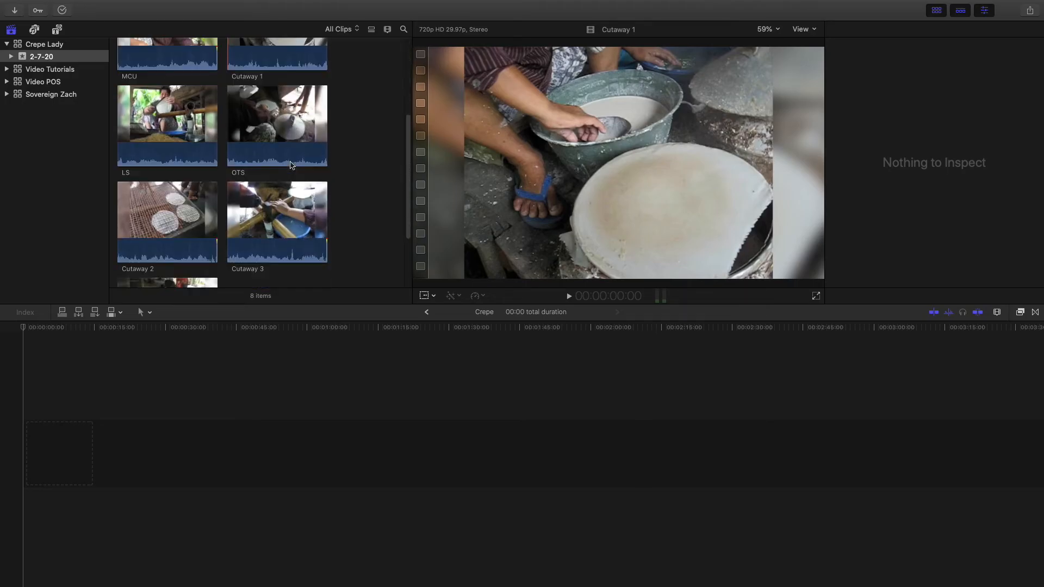
{"action": "scroll", "coordinate": [290, 167], "scroll_direction": "down", "scroll_amount": 3}
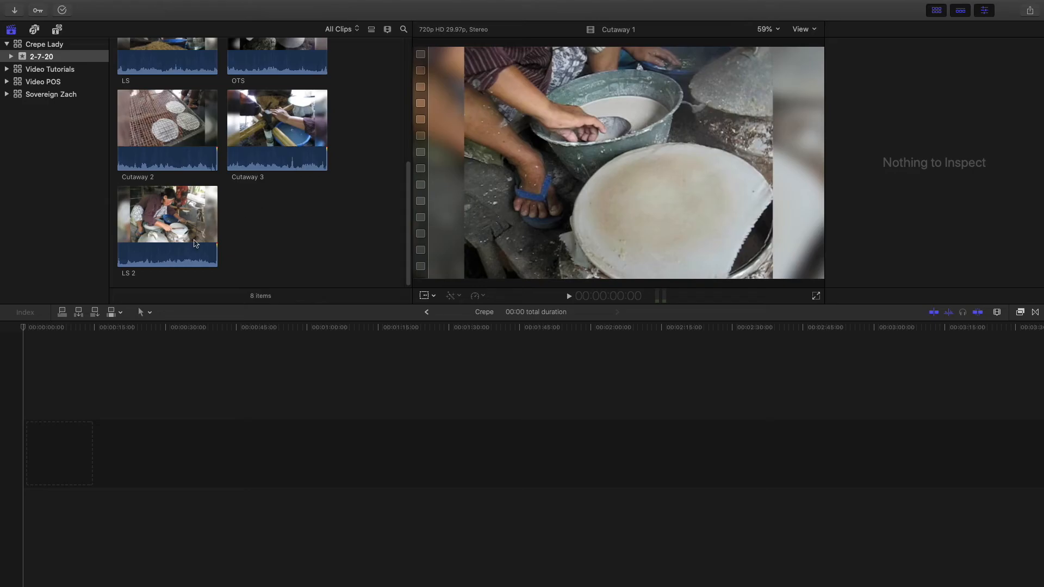
{"action": "left_click", "coordinate": [176, 238]}
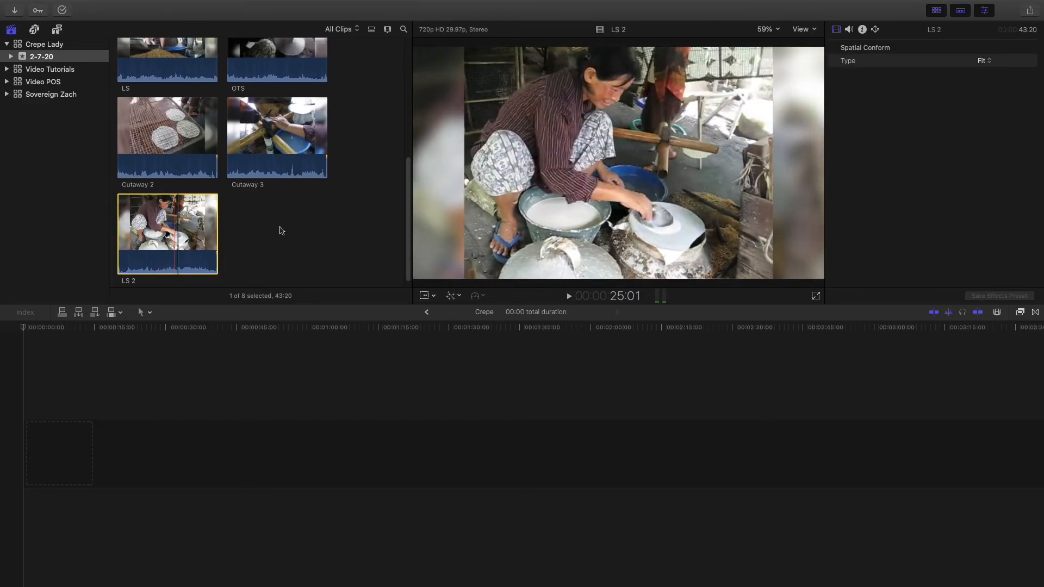
{"action": "scroll", "coordinate": [275, 227], "scroll_direction": "up", "scroll_amount": 5}
{"action": "scroll", "coordinate": [275, 227], "scroll_direction": "up", "scroll_amount": 7}
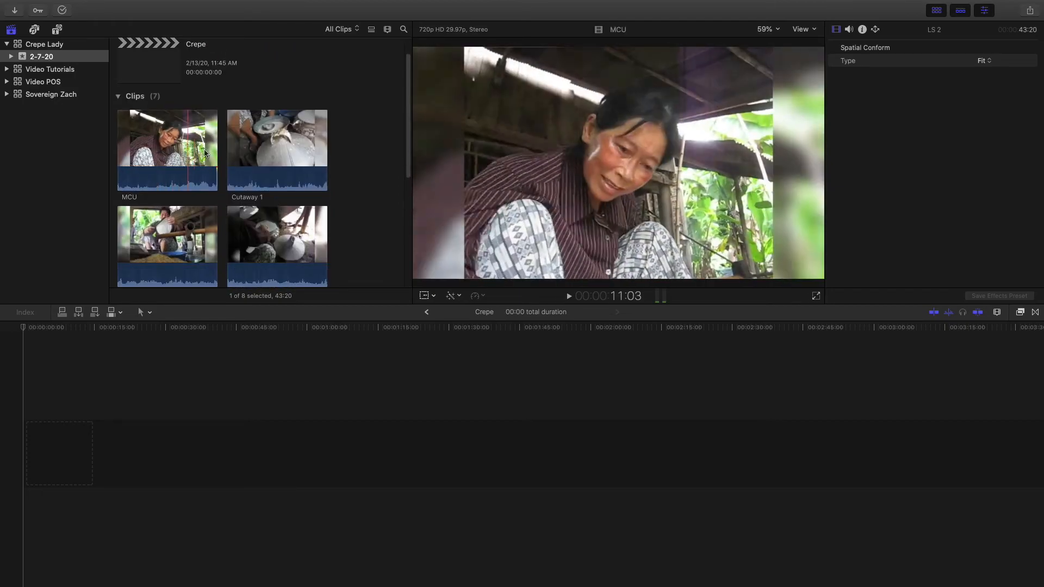
{"action": "scroll", "coordinate": [290, 152], "scroll_direction": "down", "scroll_amount": 1}
{"action": "scroll", "coordinate": [291, 154], "scroll_direction": "down", "scroll_amount": 4}
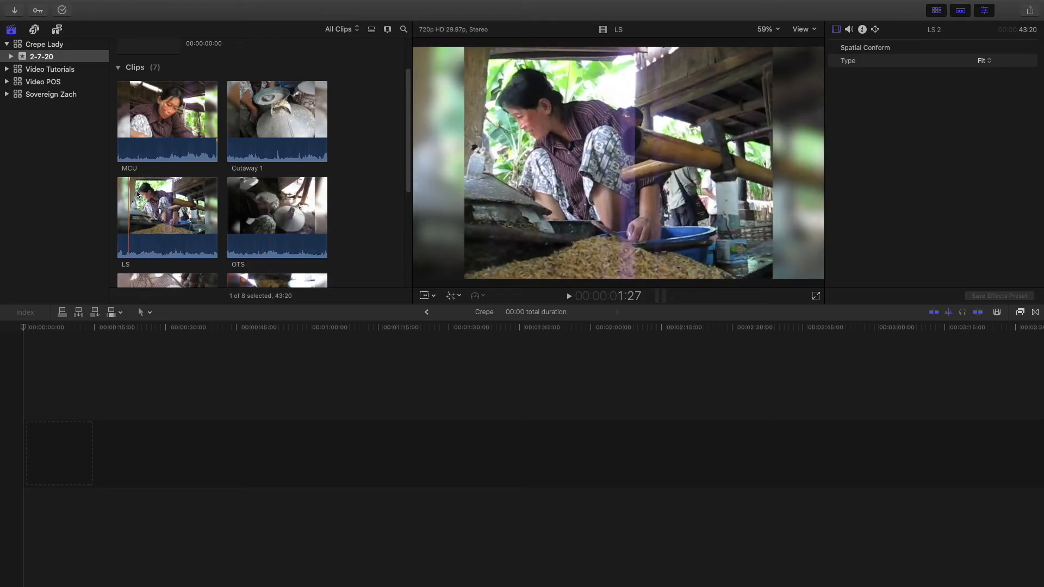
{"action": "scroll", "coordinate": [155, 194], "scroll_direction": "down", "scroll_amount": 3}
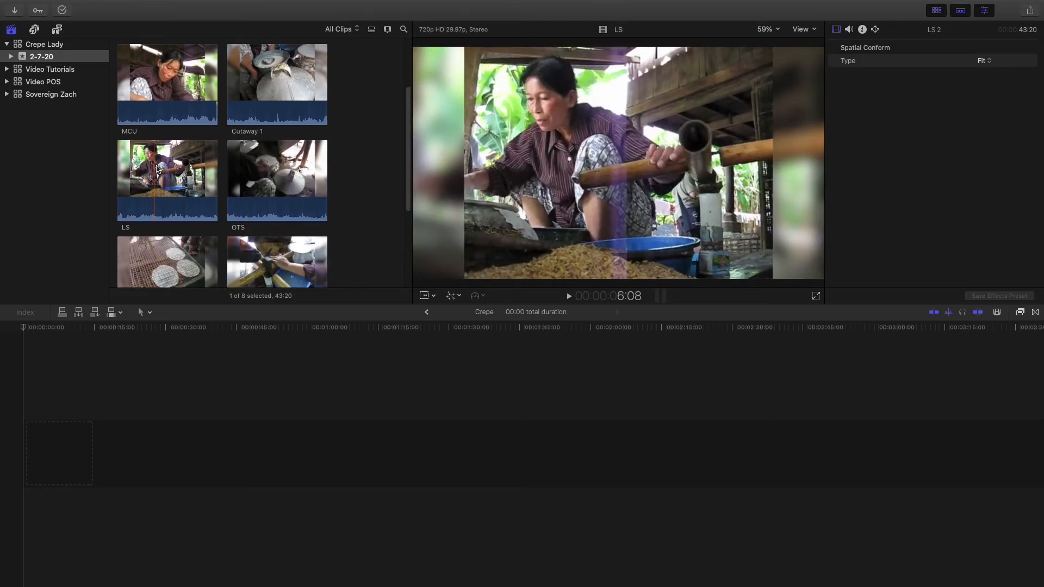
{"action": "scroll", "coordinate": [203, 164], "scroll_direction": "down", "scroll_amount": 5}
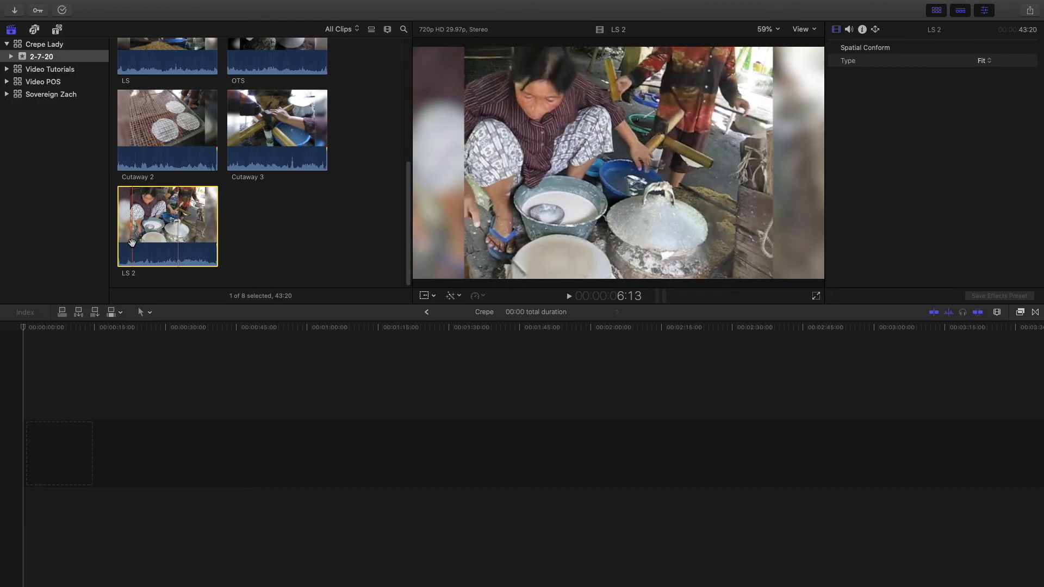
Preview the LS 2 clip from about 6:13 and lower the playback volume
{"action": "key", "text": "space"}
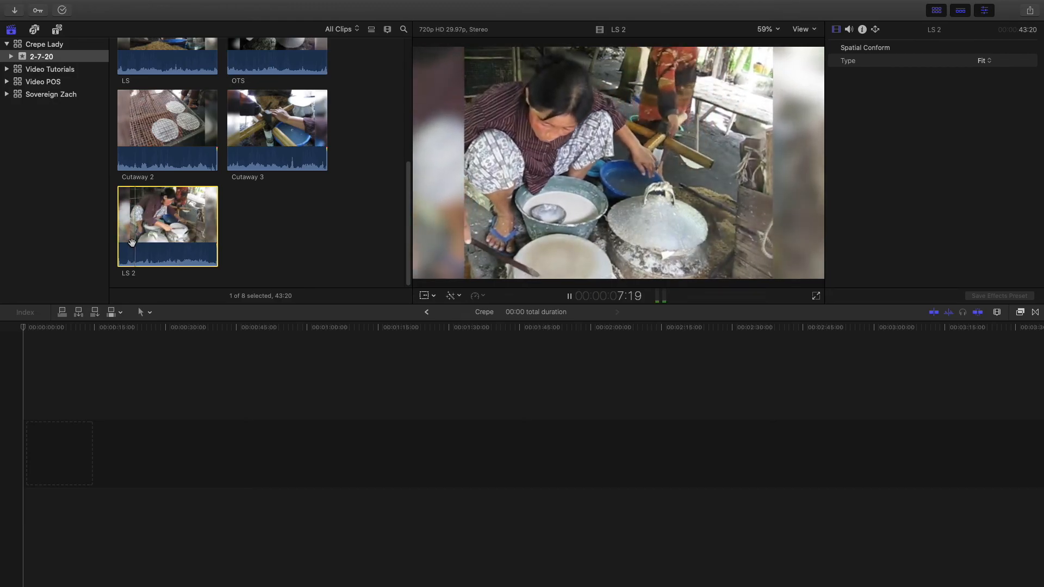
{"action": "key", "text": "XF86AudioLowerVolume"}
{"action": "key", "text": "space"}
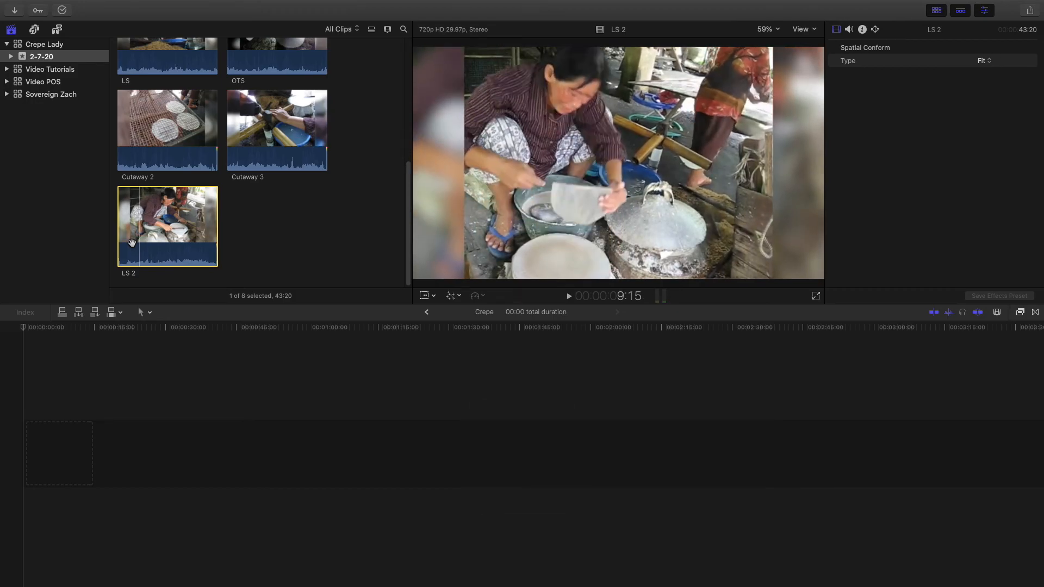
{"action": "key", "text": "space"}
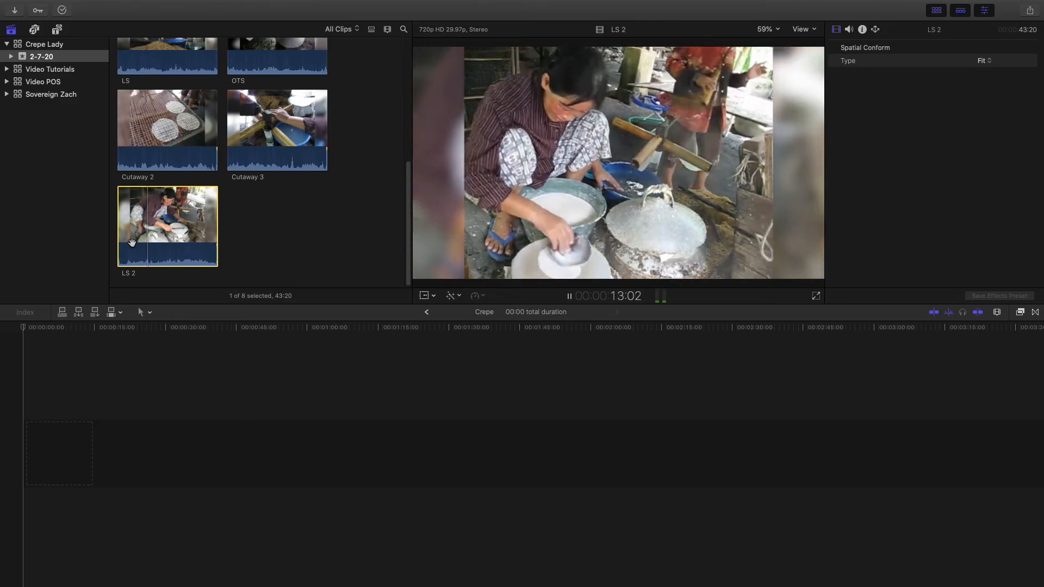
Find the moment in LS 2 just before the batter is poured and set the In point there
{"action": "key", "text": "k"}
{"action": "key", "text": "j"}
{"action": "key", "text": "j"}
{"action": "key", "text": "l"}
{"action": "key", "text": "j"}
{"action": "key", "text": "l"}
{"action": "key", "text": "k"}
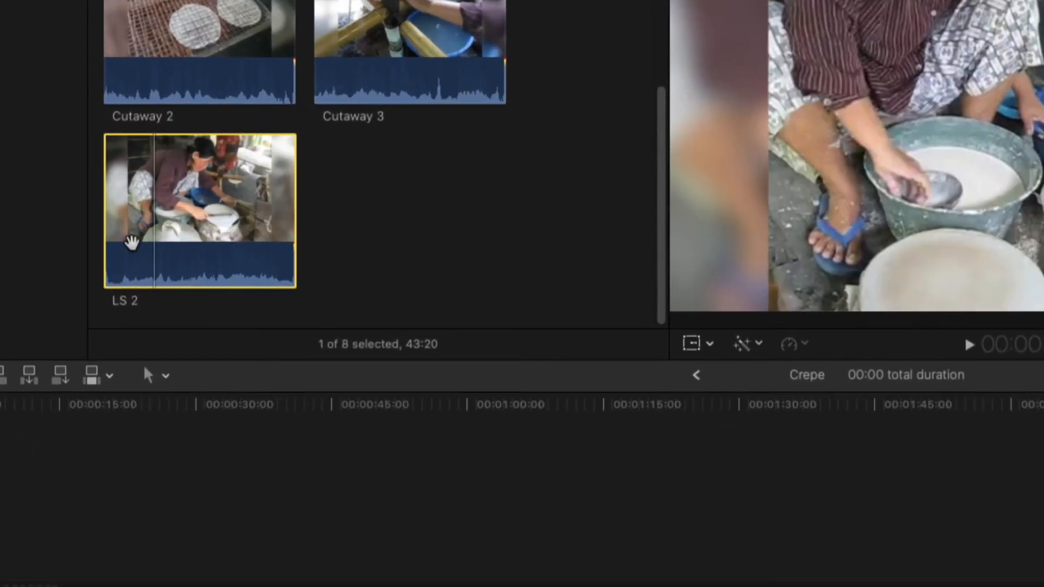
{"action": "key", "text": "i"}
Set the Out point of LS 2 at 13:05 and append the marked range to the Crepe timeline
{"action": "key", "text": "space"}
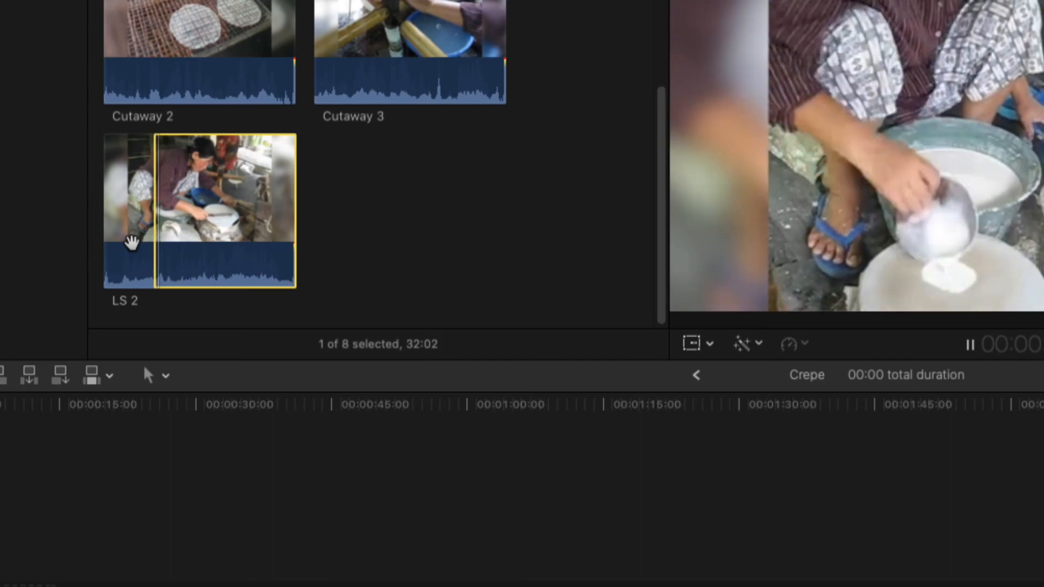
{"action": "key", "text": "space"}
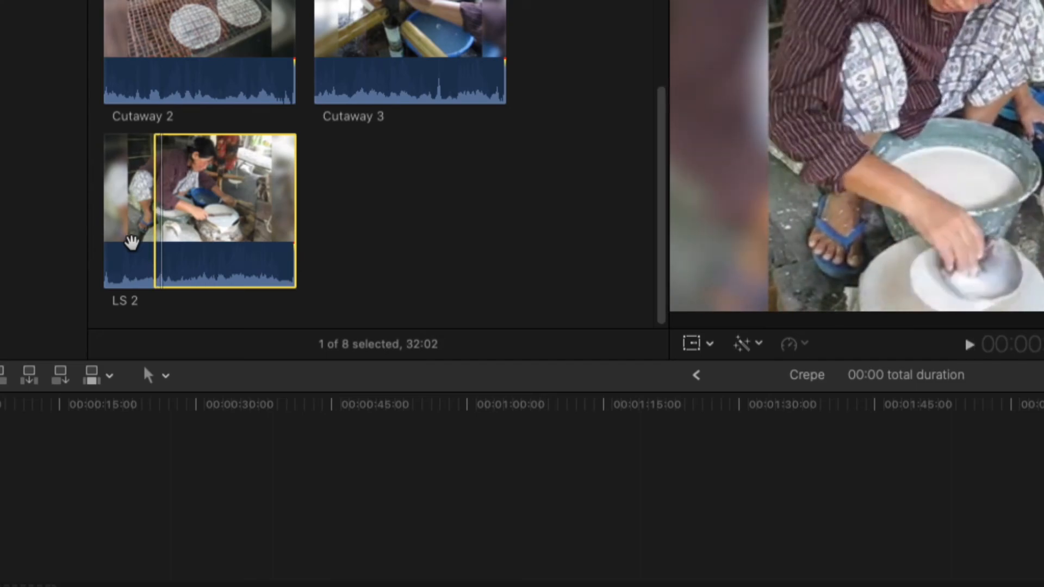
{"action": "key", "text": "o"}
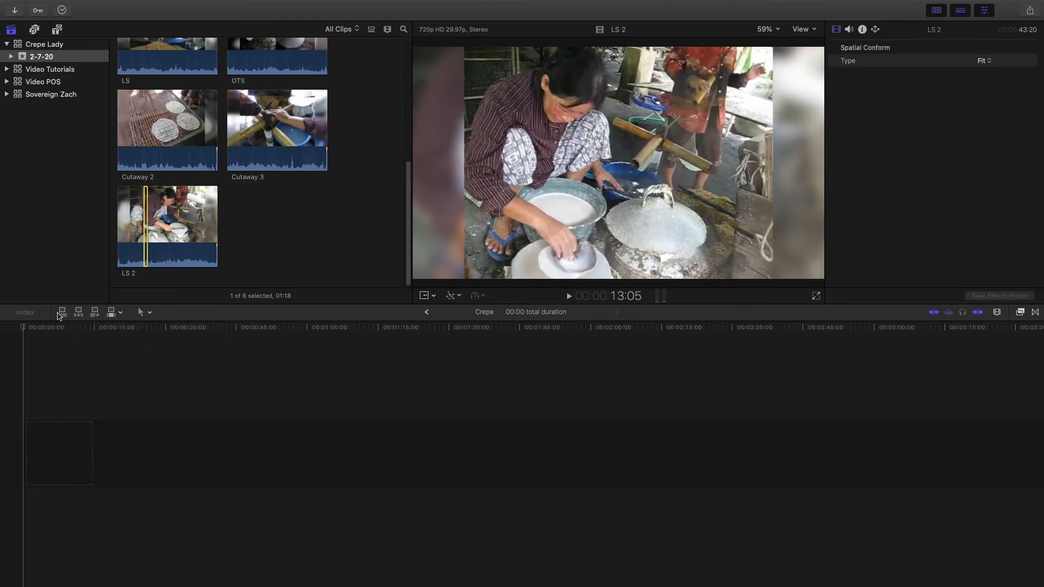
{"action": "left_click", "coordinate": [92, 314]}
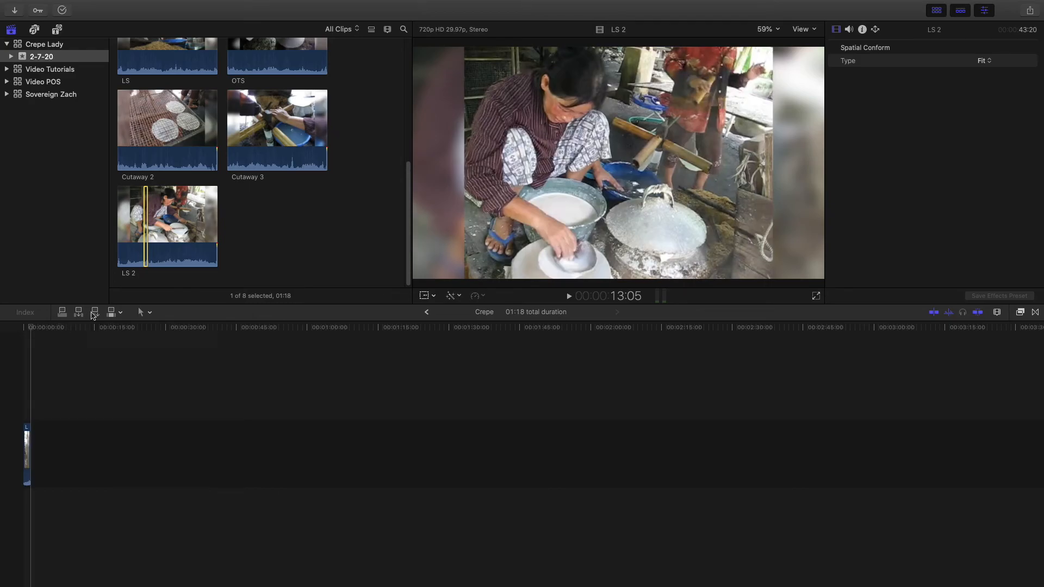
Play the edit and magnify the timeline until the whole LS 2 clip shows with readable frames and room after it
{"action": "left_click_drag", "start_coordinate": [39, 330], "coordinate": [1, 330]}
{"action": "key", "text": "space"}
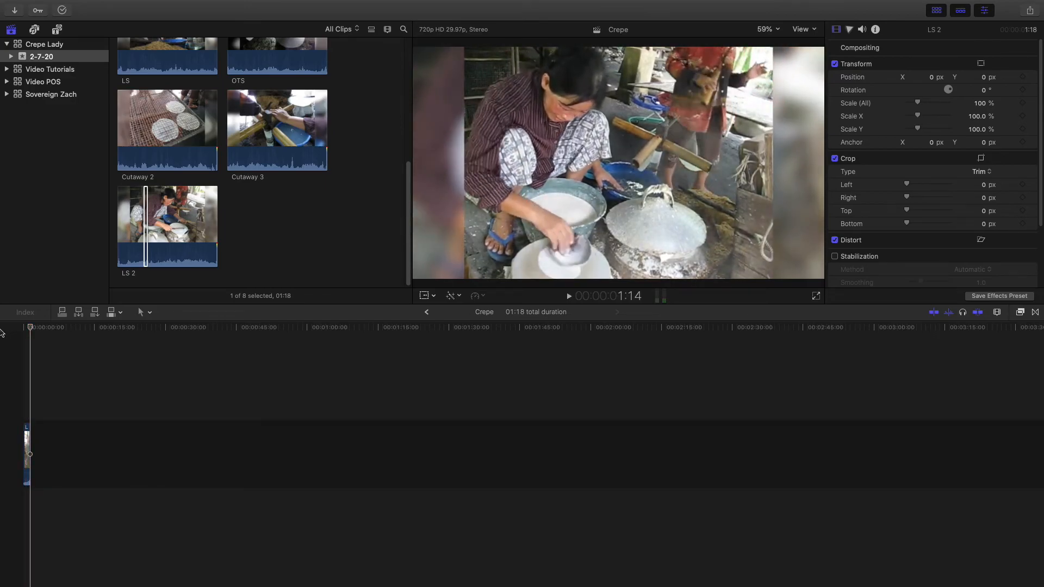
{"action": "key", "text": "super+equal"}
{"action": "key", "text": "super+equal"}
{"action": "key", "text": "super+equal"}
{"action": "key", "text": "super+equal"}
{"action": "key", "text": "super+equal"}
{"action": "key", "text": "super+equal"}
{"action": "key", "text": "super+equal"}
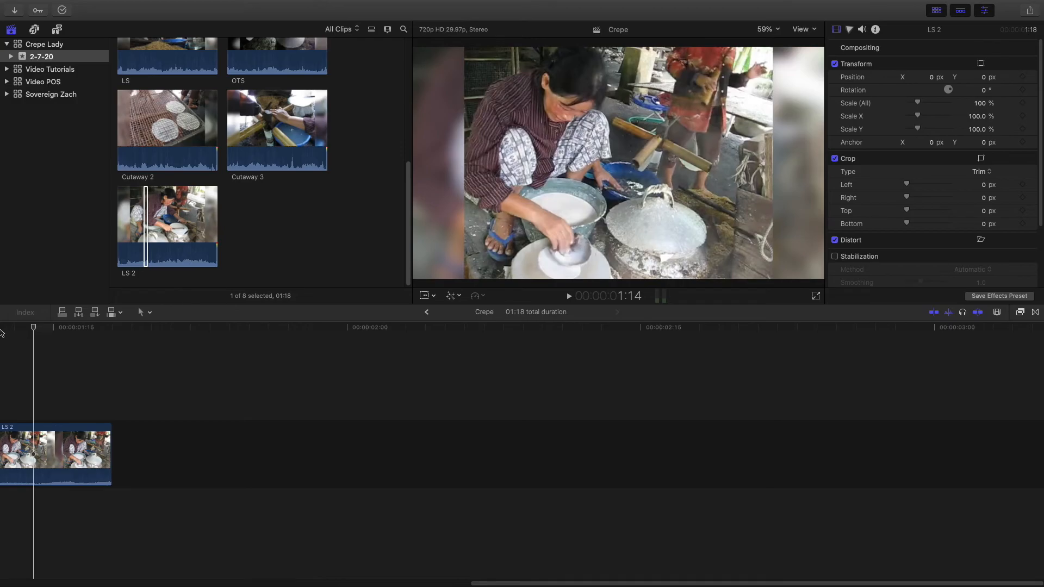
{"action": "left_click_drag", "start_coordinate": [478, 582], "coordinate": [2, 575]}
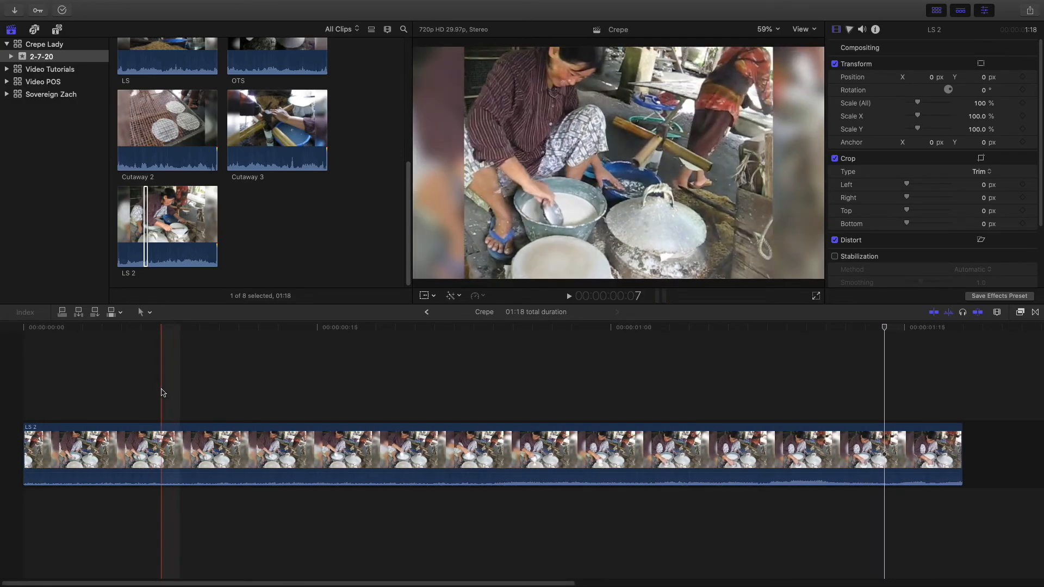
{"action": "key", "text": "super+minus"}
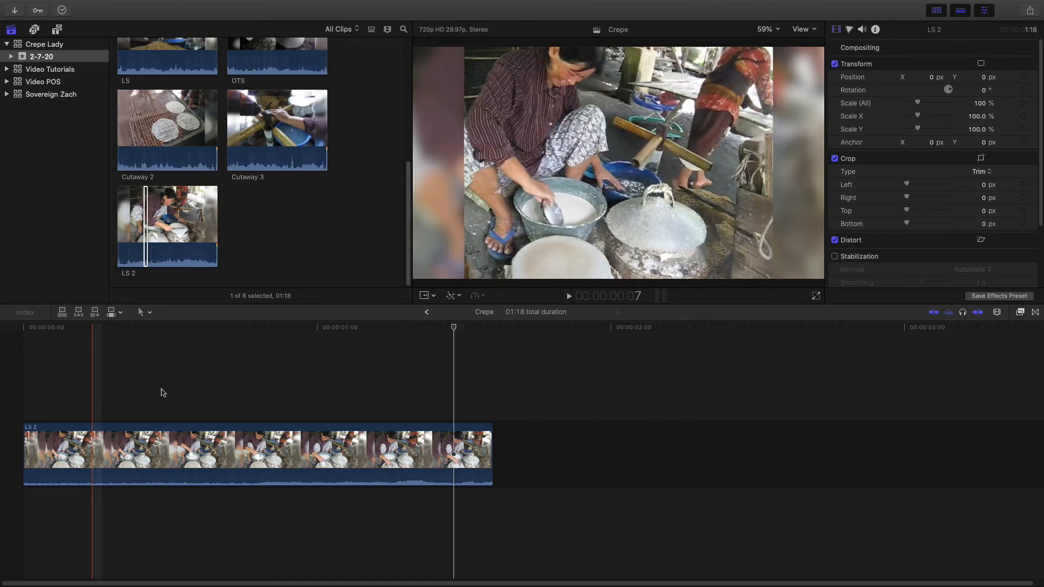
{"action": "key", "text": "super+minus"}
{"action": "key", "text": "super+equal"}
{"action": "key", "text": "super+minus"}
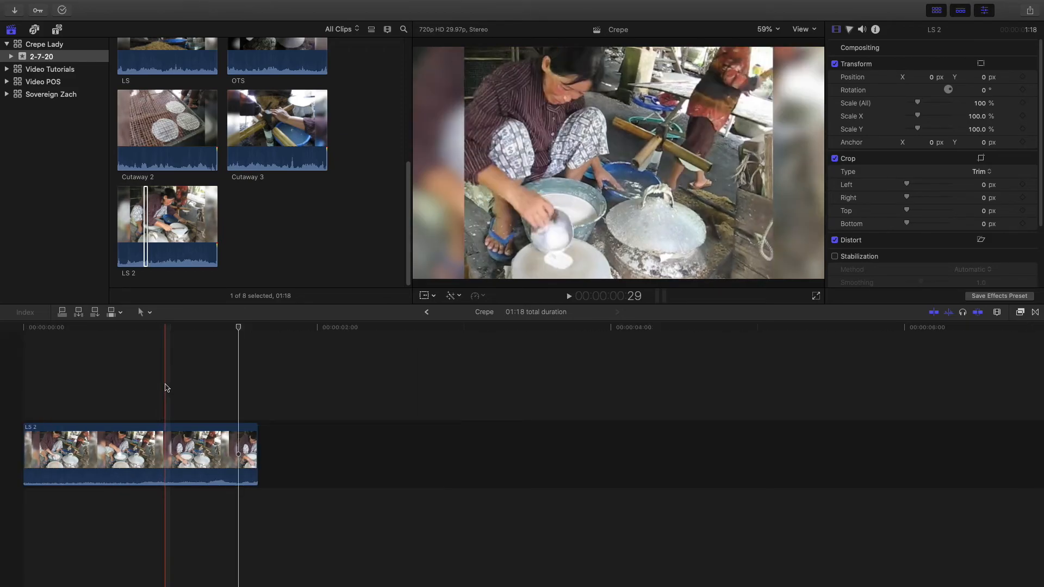
Play the timeline from the start of the LS 2 clip to review the edit
{"action": "left_click", "coordinate": [192, 333]}
{"action": "left_click", "coordinate": [12, 333]}
{"action": "key", "text": "space"}
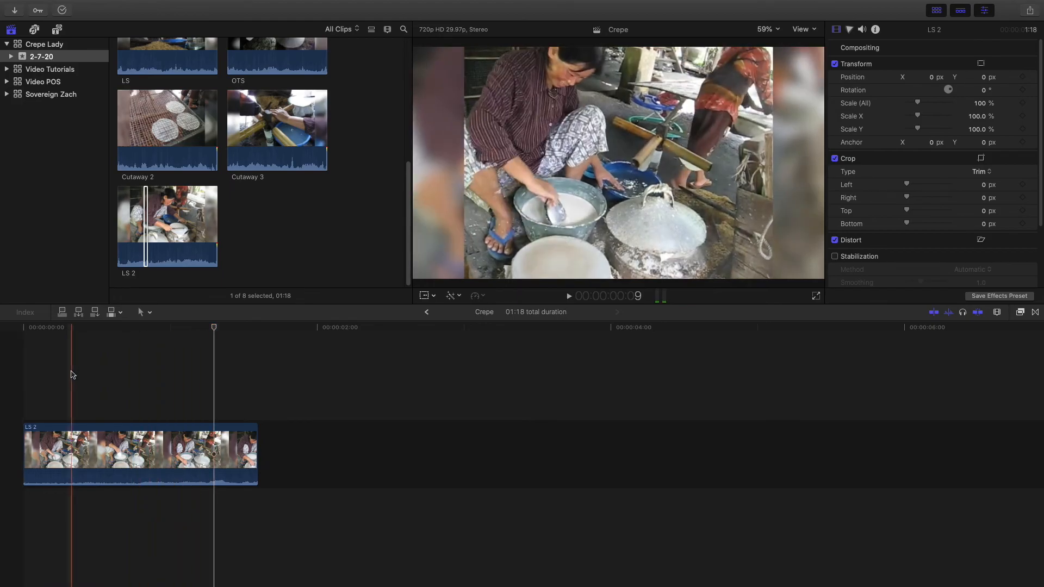
{"action": "key", "text": "space"}
Place the playhead at the end of the LS 2 clip in the timeline and return to the browser's clips
{"action": "left_click", "coordinate": [144, 456]}
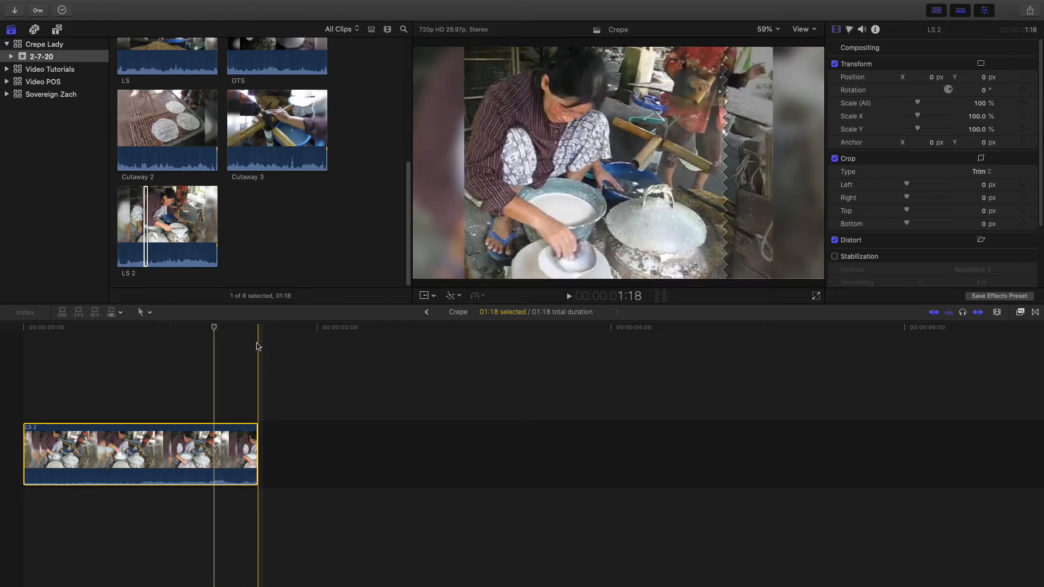
{"action": "left_click", "coordinate": [264, 343]}
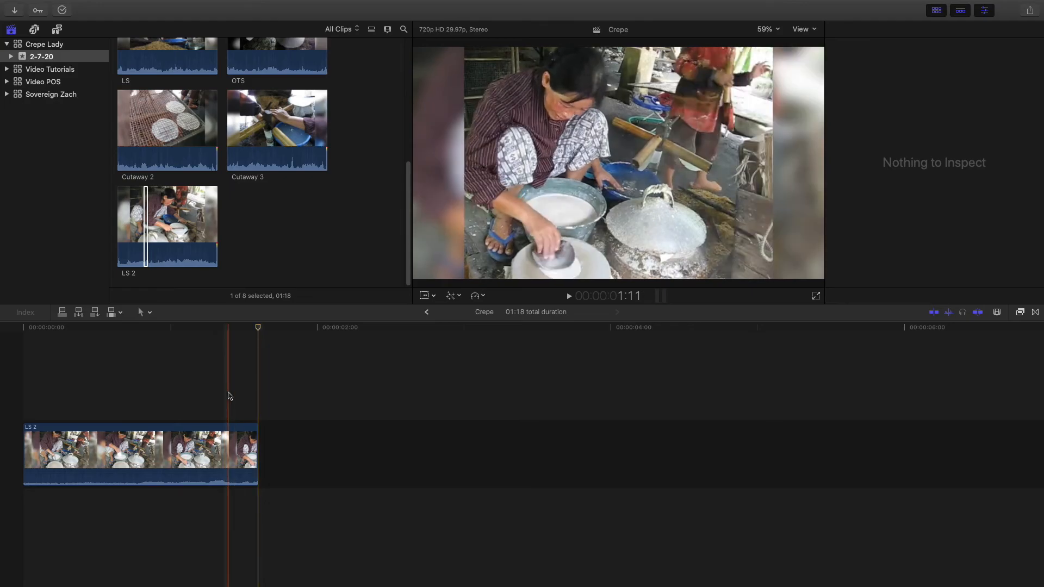
{"action": "key", "text": "space"}
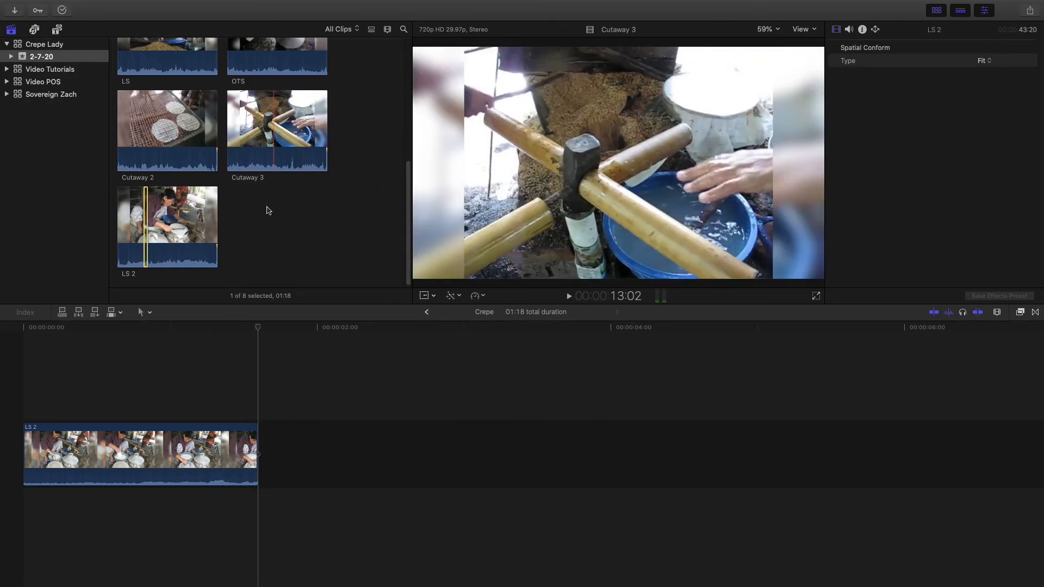
{"action": "scroll", "coordinate": [267, 205], "scroll_direction": "up", "scroll_amount": 1}
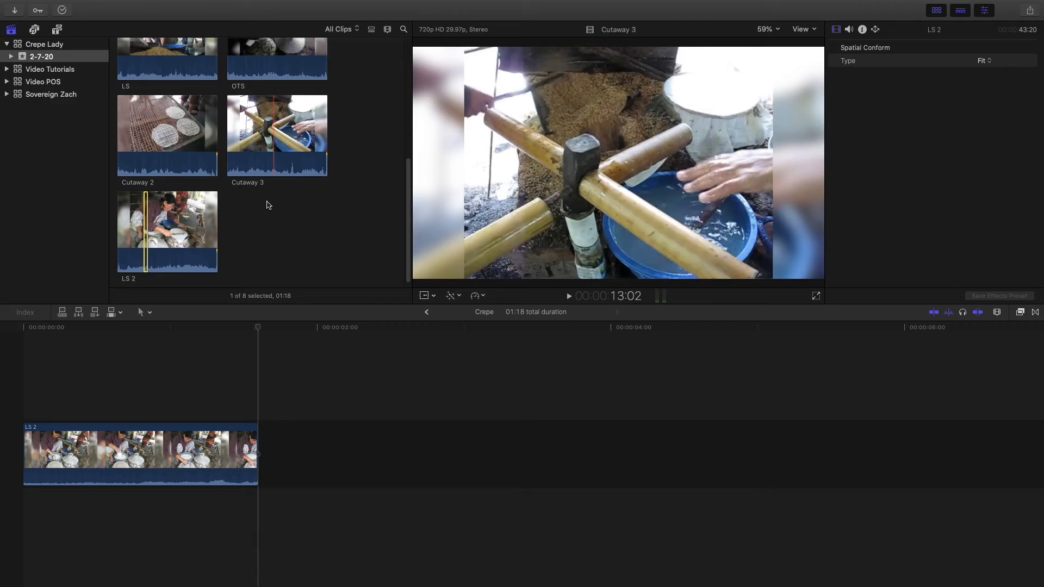
Mark a 02:14 range near the start of Cutaway 1 and place it after LS 2 in the timeline
{"action": "scroll", "coordinate": [267, 205], "scroll_direction": "up", "scroll_amount": 3}
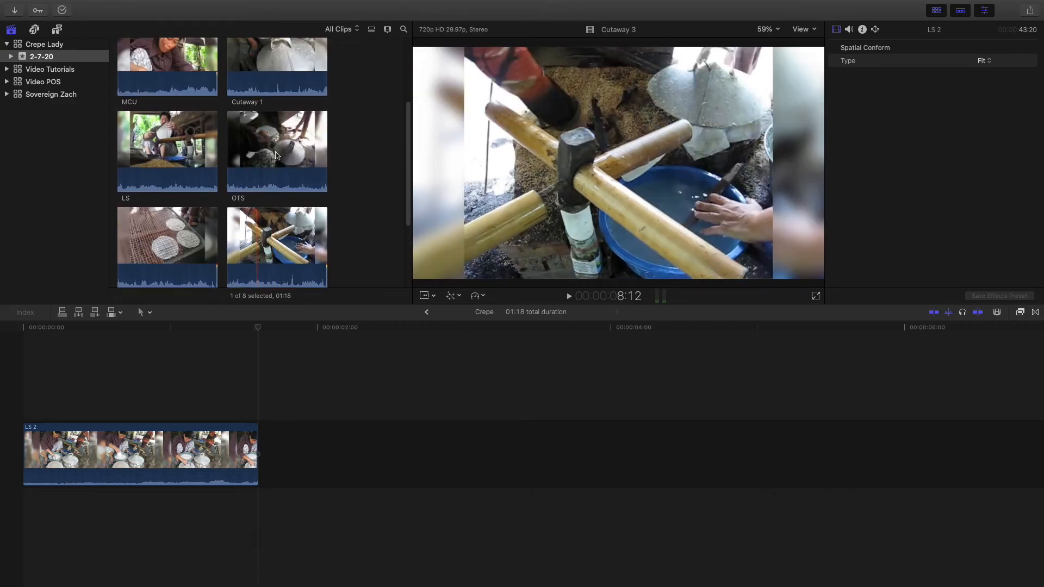
{"action": "scroll", "coordinate": [255, 163], "scroll_direction": "up", "scroll_amount": 3}
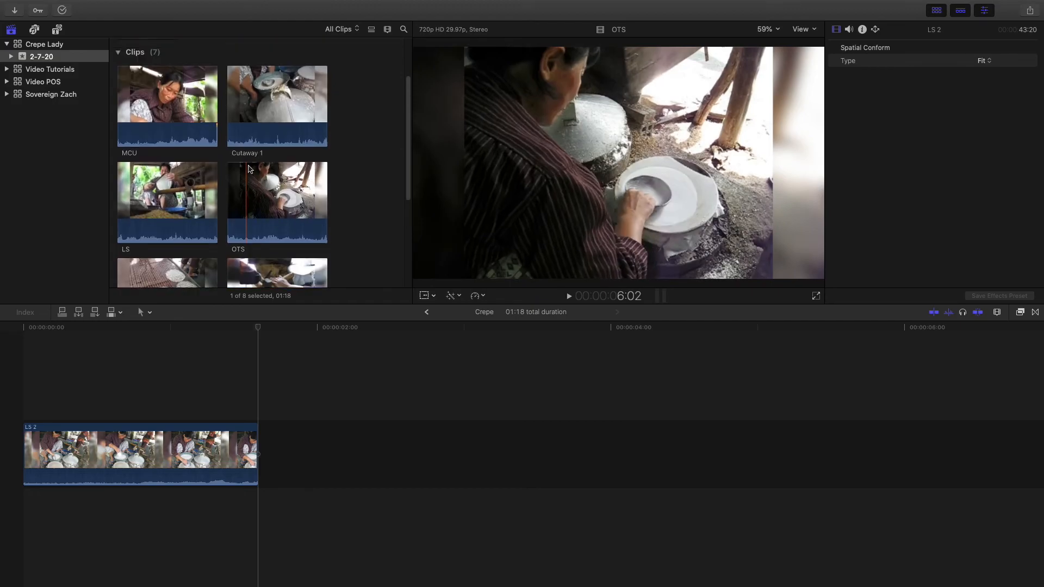
{"action": "scroll", "coordinate": [249, 169], "scroll_direction": "up", "scroll_amount": 2}
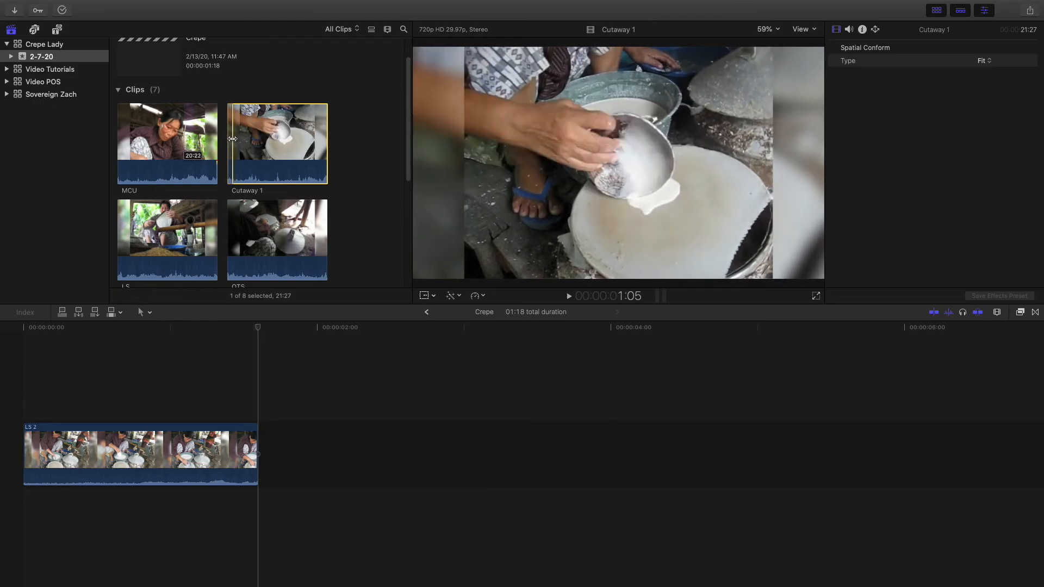
{"action": "key", "text": "i"}
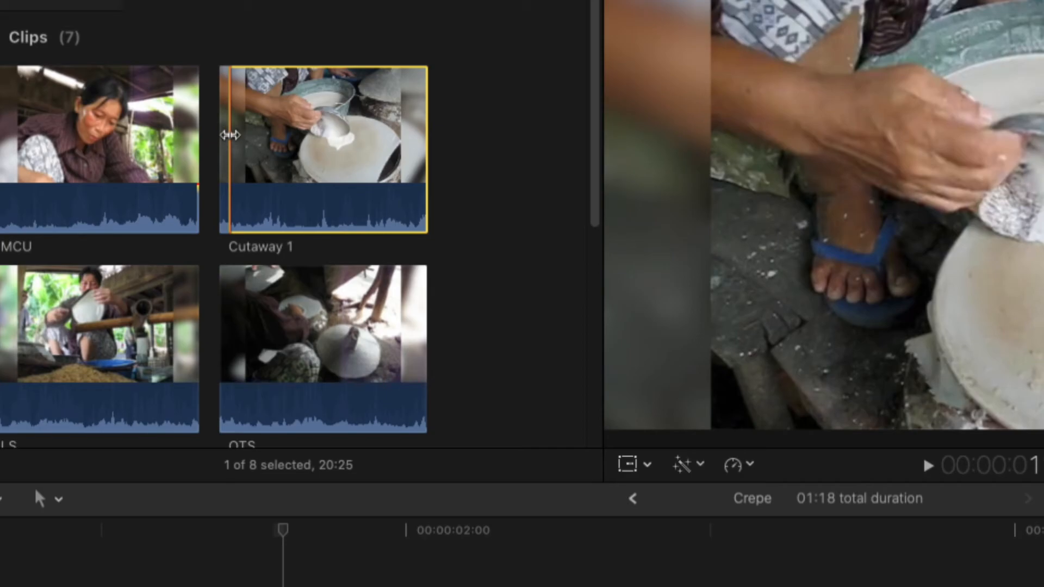
{"action": "left_click_drag", "start_coordinate": [396, 132], "coordinate": [251, 138]}
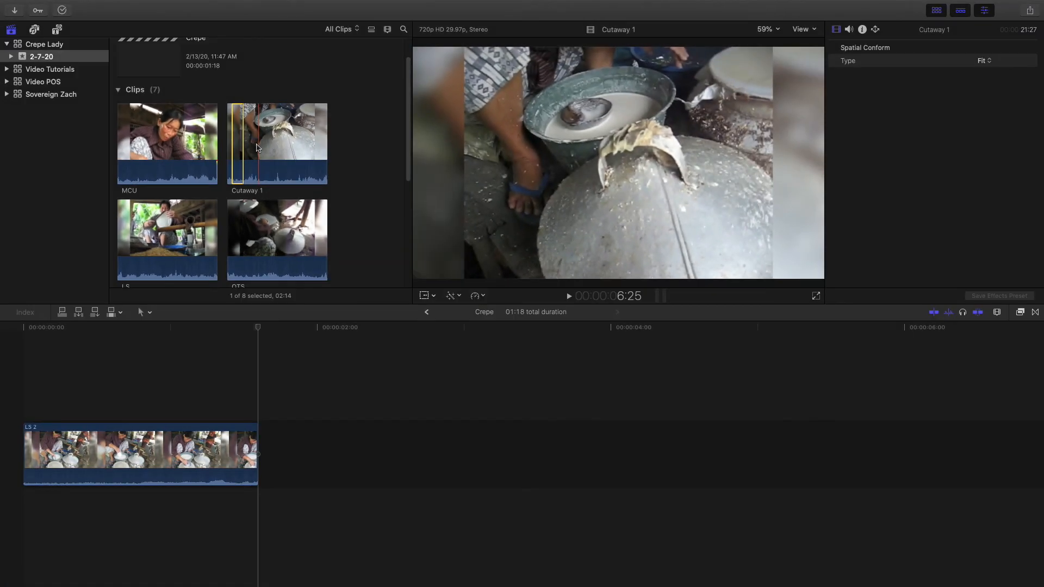
{"action": "left_click_drag", "start_coordinate": [237, 144], "coordinate": [282, 464]}
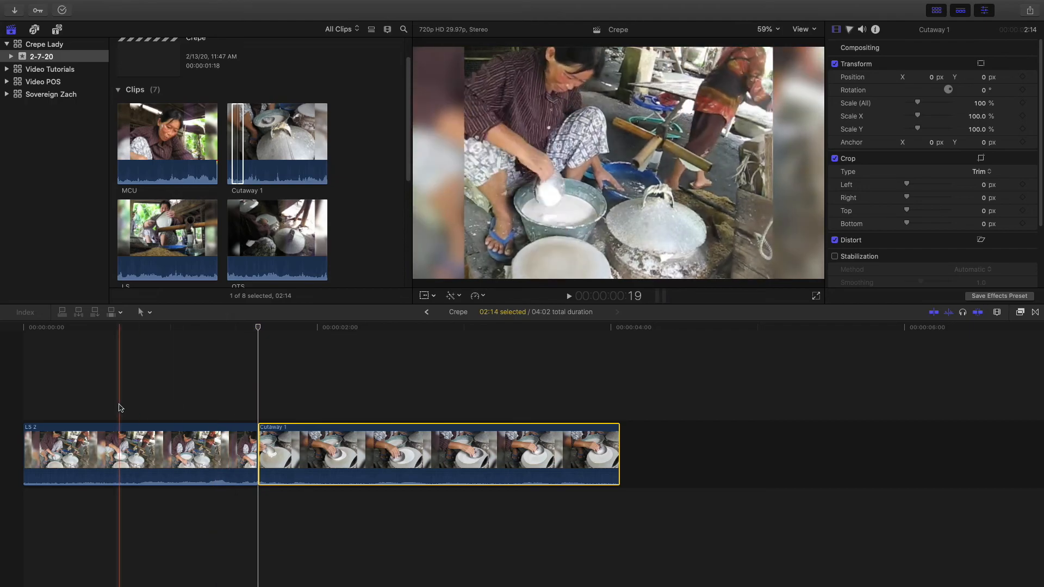
Play the timeline across the cut from LS 2 to Cutaway 1 to check the continuity of the action
{"action": "left_click_drag", "start_coordinate": [191, 328], "coordinate": [122, 327]}
{"action": "key", "text": "space"}
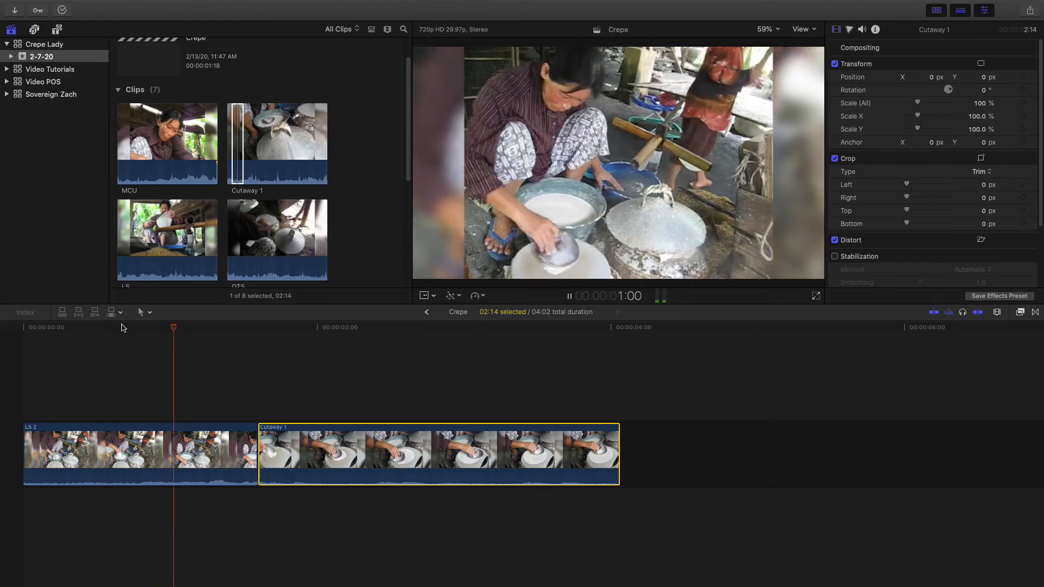
{"action": "key", "text": "space"}
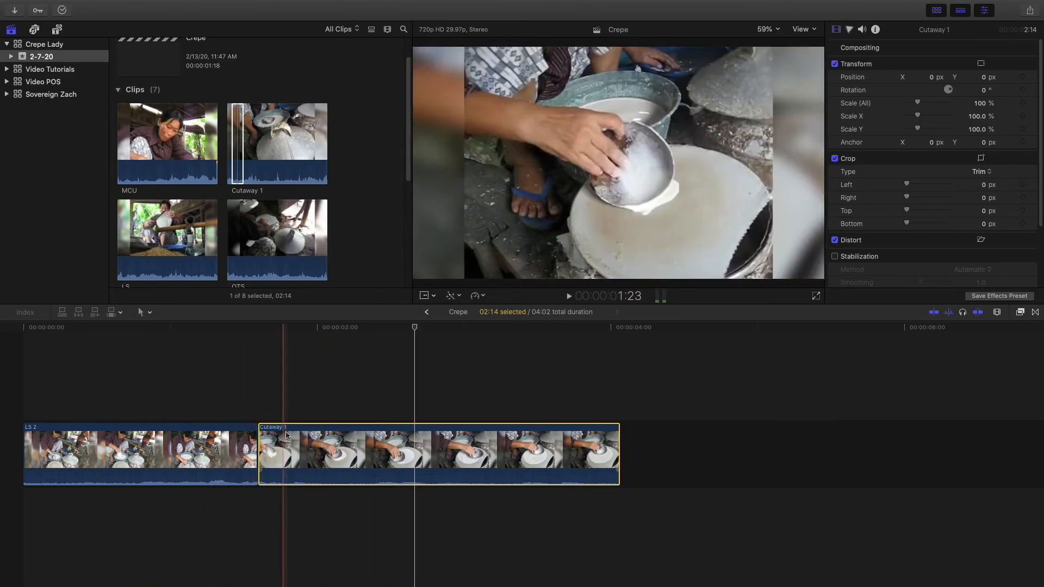
Trim the start of Cutaway 1 in the timeline until the clip's duration is 01:21, matching the pouring action in LS 2
{"action": "left_click", "coordinate": [262, 441]}
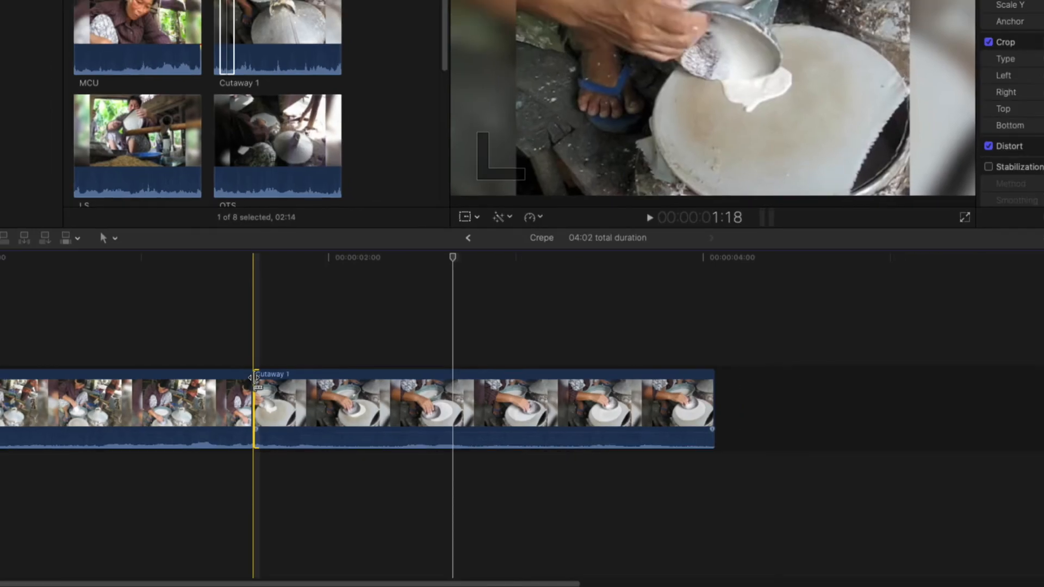
{"action": "left_click_drag", "start_coordinate": [257, 377], "coordinate": [262, 376]}
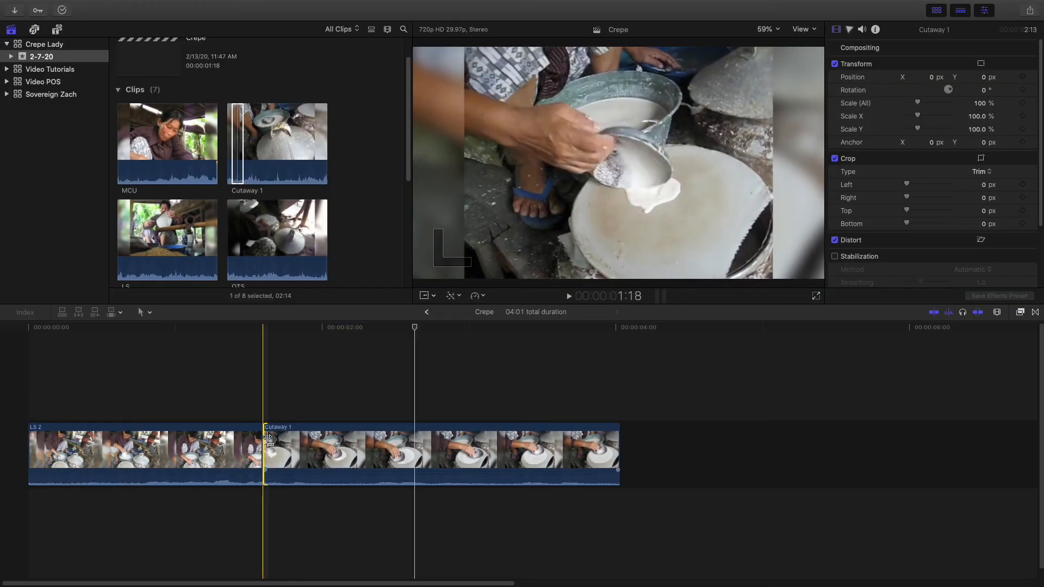
{"action": "left_click_drag", "start_coordinate": [269, 438], "coordinate": [375, 444]}
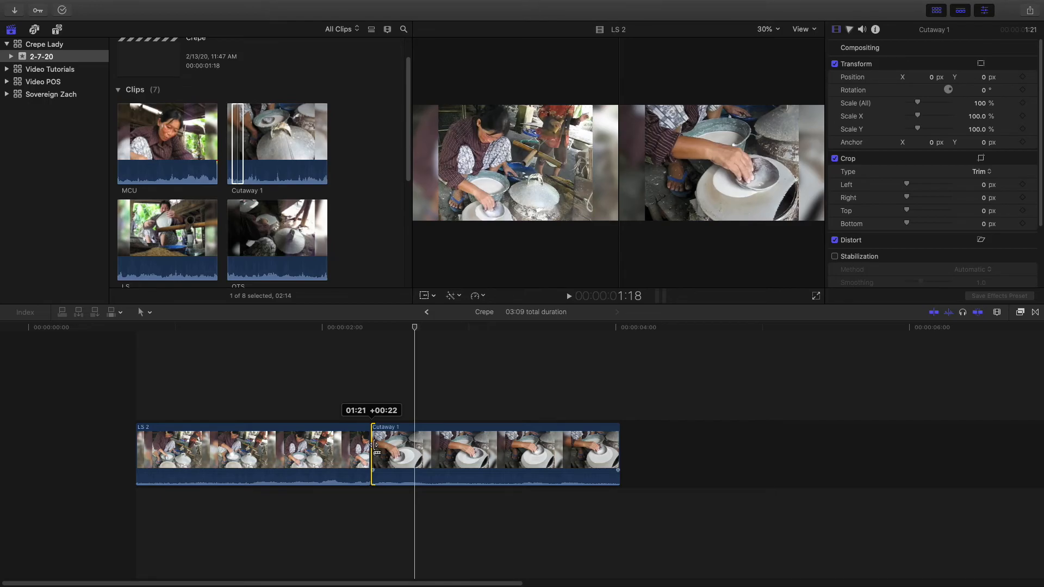
{"action": "left_click_drag", "start_coordinate": [375, 444], "coordinate": [374, 445]}
Play the edit from within LS 2 and trim the end of Cutaway 1 to a clip duration of 1:09
{"action": "left_click", "coordinate": [257, 364]}
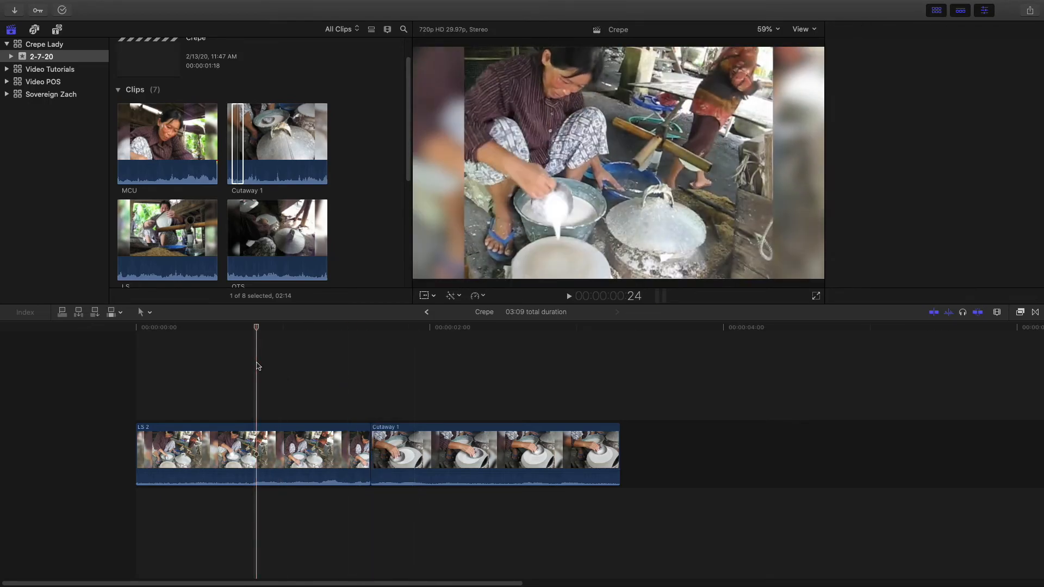
{"action": "key", "text": "space"}
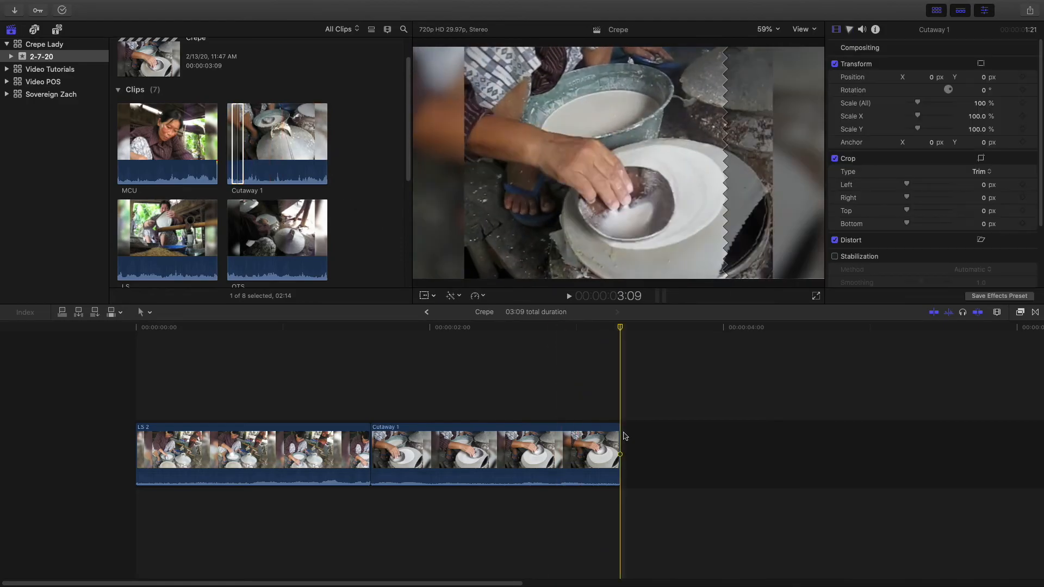
{"action": "left_click_drag", "start_coordinate": [620, 434], "coordinate": [559, 431]}
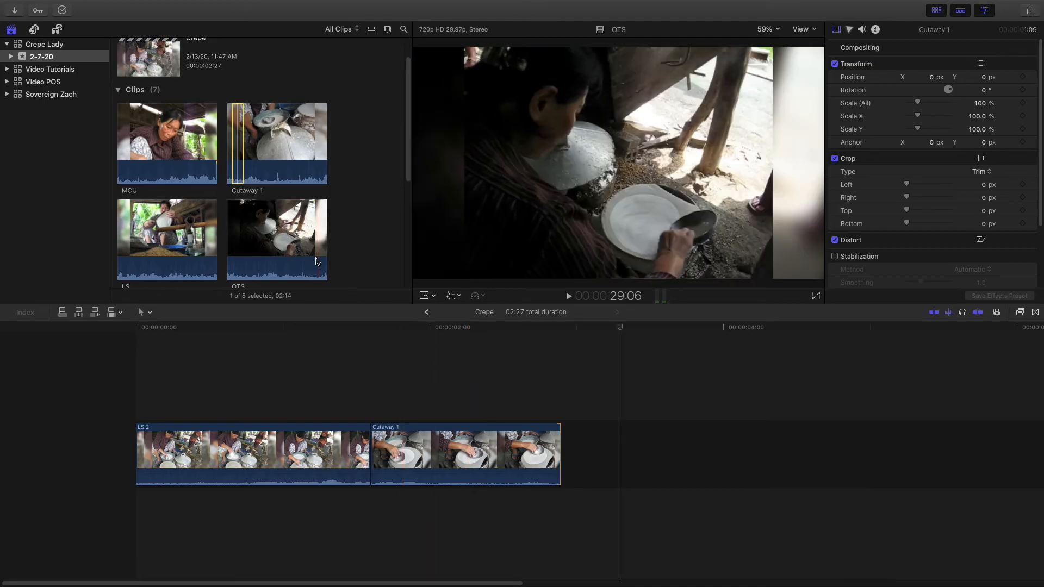
Return to LS 2 among the browser's clips and set a new In point that leaves a 29:02 range
{"action": "left_click", "coordinate": [280, 243]}
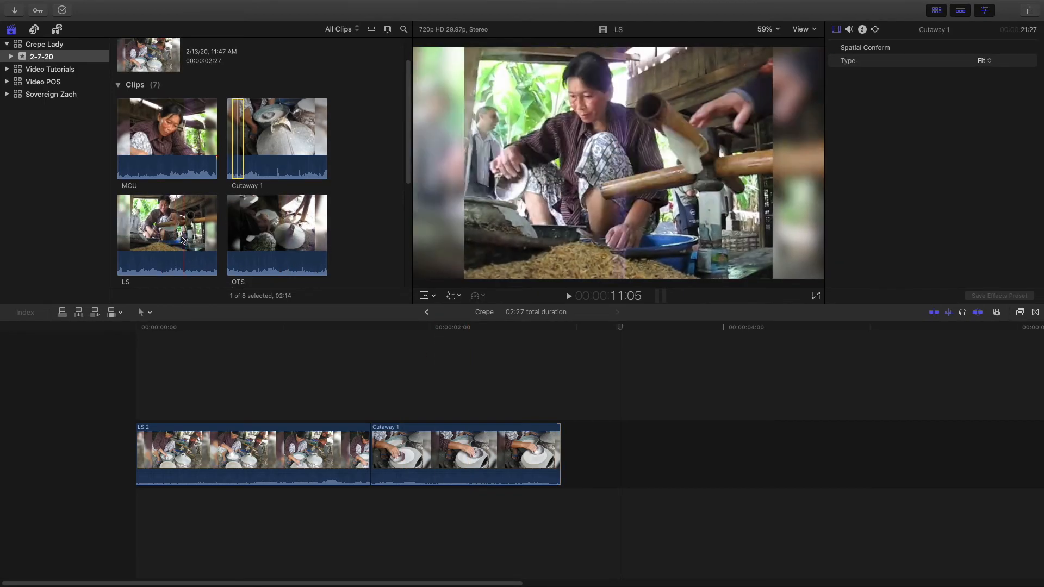
{"action": "scroll", "coordinate": [173, 240], "scroll_direction": "up", "scroll_amount": 3}
{"action": "scroll", "coordinate": [175, 237], "scroll_direction": "down", "scroll_amount": 3}
{"action": "scroll", "coordinate": [176, 237], "scroll_direction": "down", "scroll_amount": 5}
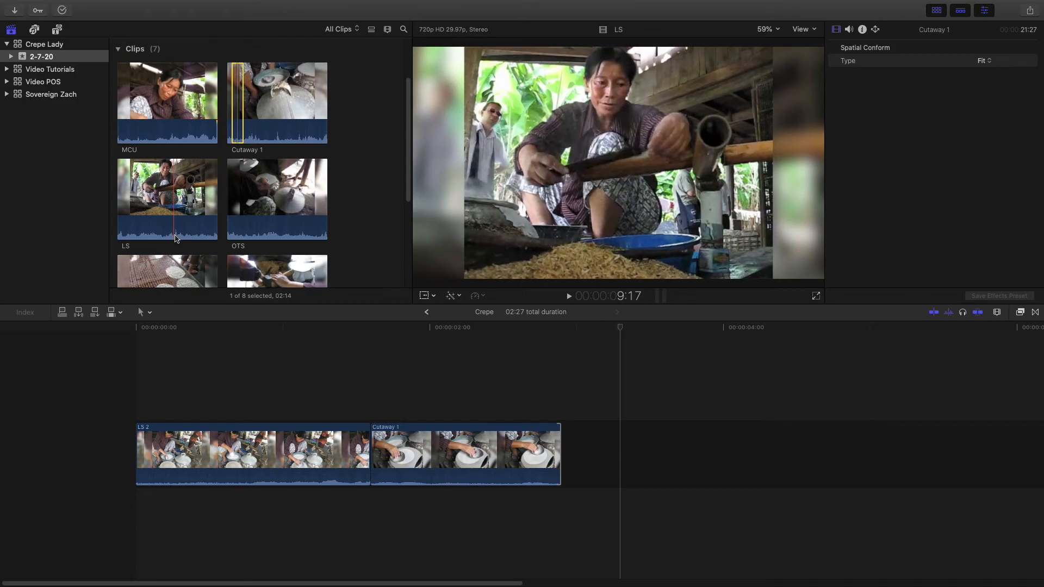
{"action": "scroll", "coordinate": [242, 197], "scroll_direction": "down", "scroll_amount": 2}
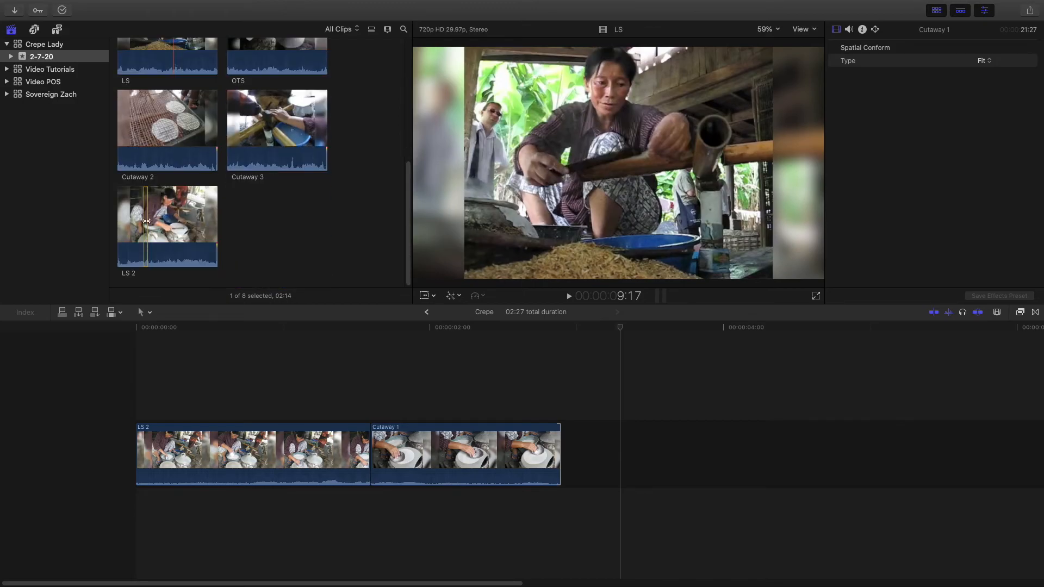
{"action": "key", "text": "space"}
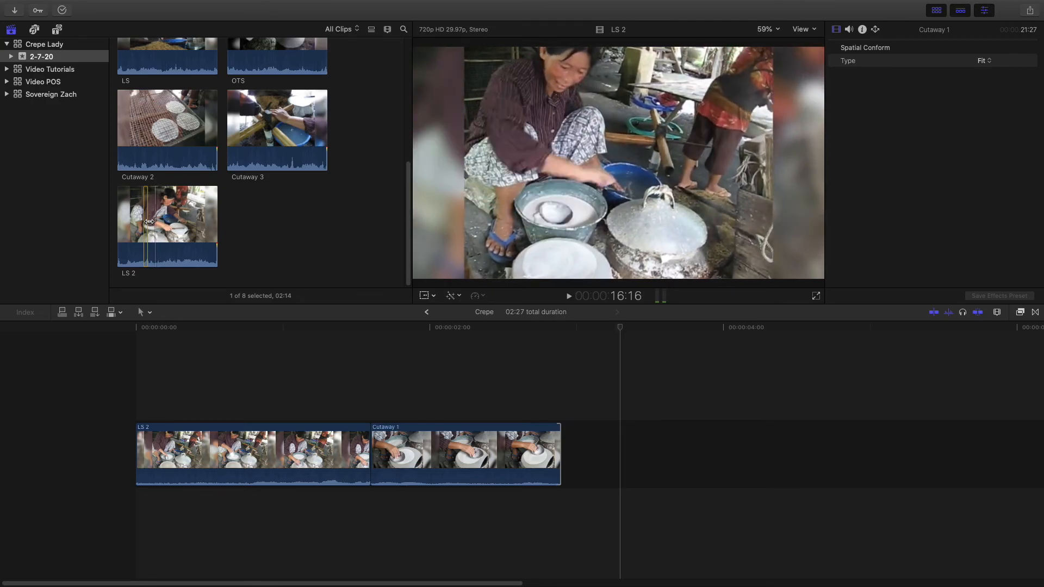
{"action": "key", "text": "k"}
{"action": "key", "text": "j"}
{"action": "key", "text": "l"}
{"action": "key", "text": "k"}
{"action": "key", "text": "Right"}
{"action": "key", "text": "Right"}
{"action": "key", "text": "Right"}
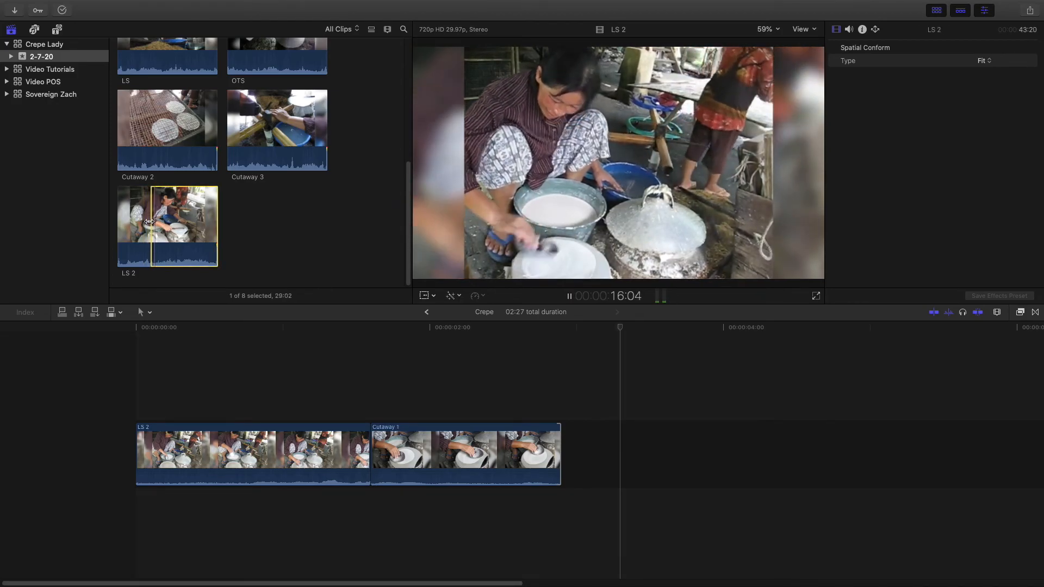
Set the Out point of LS 2 at 17:08 as the lid is lifted and append the range to the timeline
{"action": "key", "text": "k"}
{"action": "key", "text": "j"}
{"action": "key", "text": "k"}
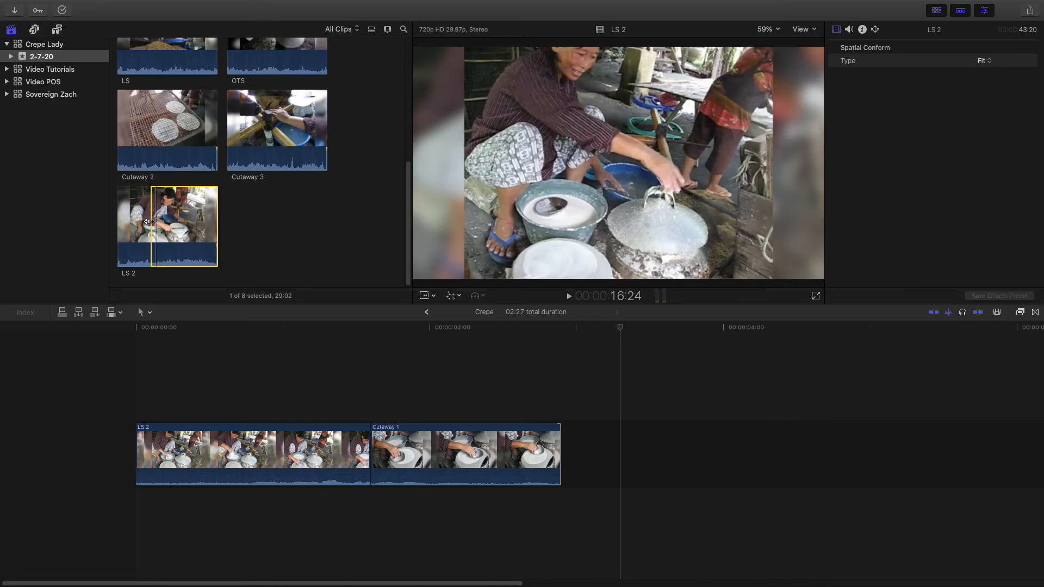
{"action": "key", "text": "space"}
{"action": "key", "text": "space"}
{"action": "key", "text": "Right"}
{"action": "key", "text": "Right"}
{"action": "key", "text": "Right"}
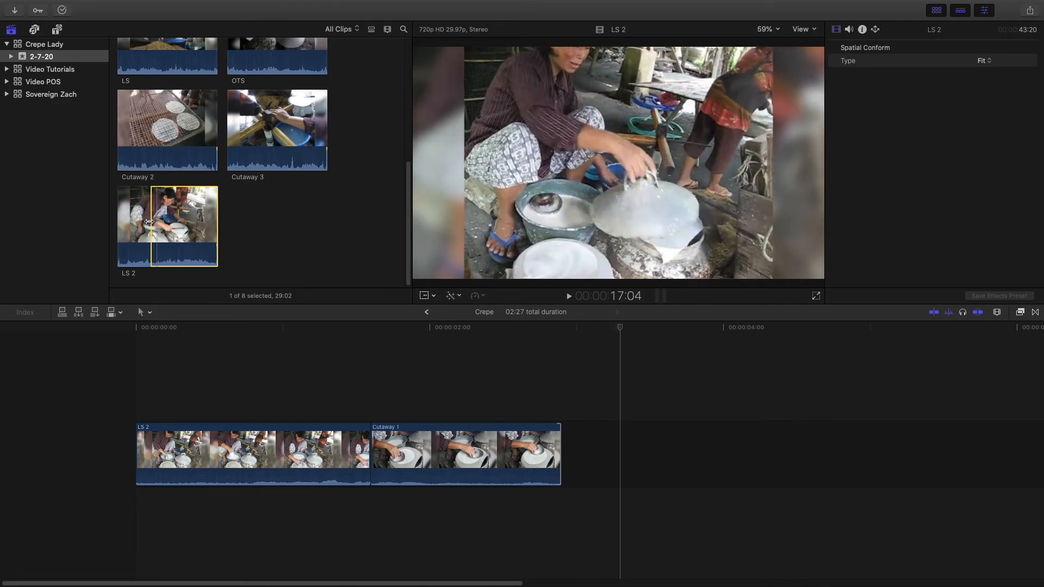
{"action": "key", "text": "Right"}
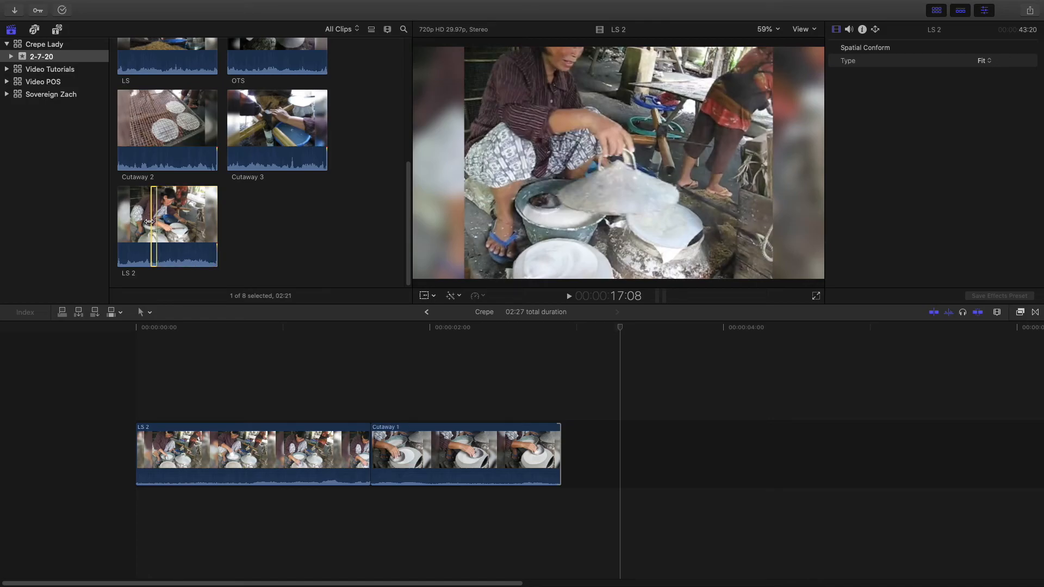
{"action": "key", "text": "e"}
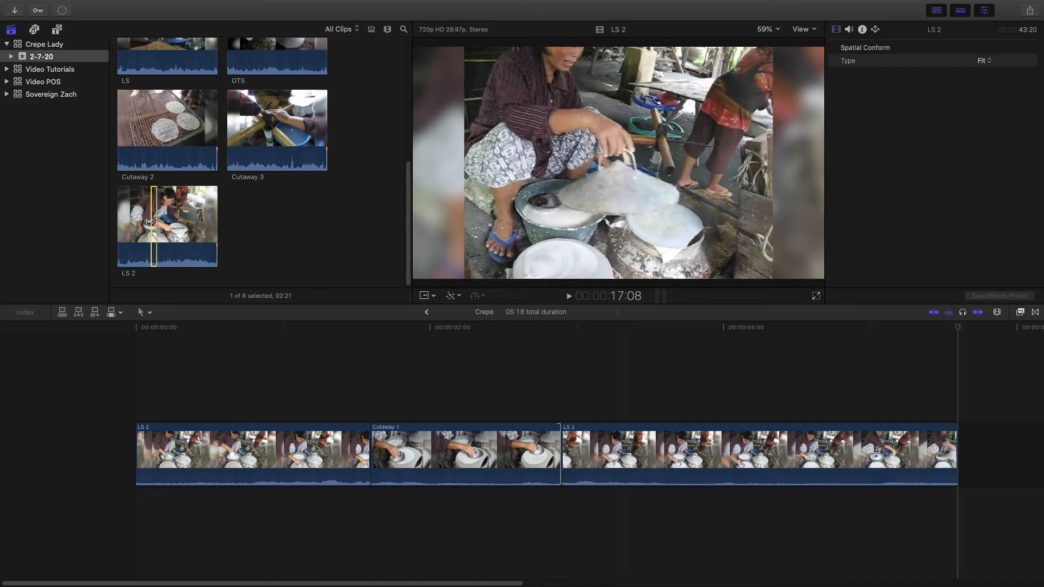
Play the timeline from the first LS 2 clip through the second one to review the edit
{"action": "left_click", "coordinate": [265, 378]}
{"action": "left_click", "coordinate": [595, 451]}
{"action": "left_click", "coordinate": [285, 364]}
{"action": "key", "text": "space"}
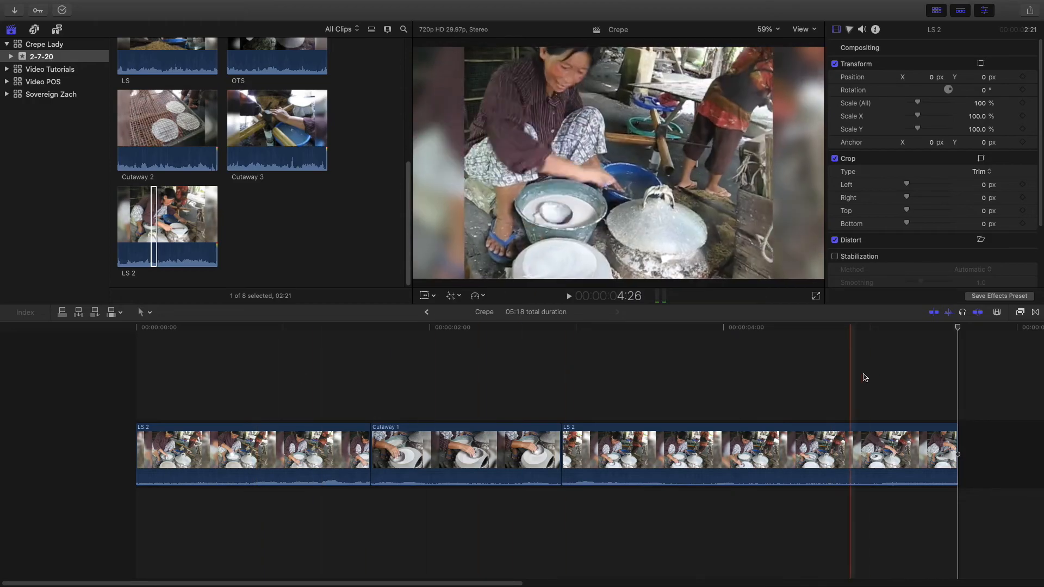
Find the matching lid action in the OTS clip and set its In point at 7:27
{"action": "scroll", "coordinate": [237, 195], "scroll_direction": "up", "scroll_amount": 3}
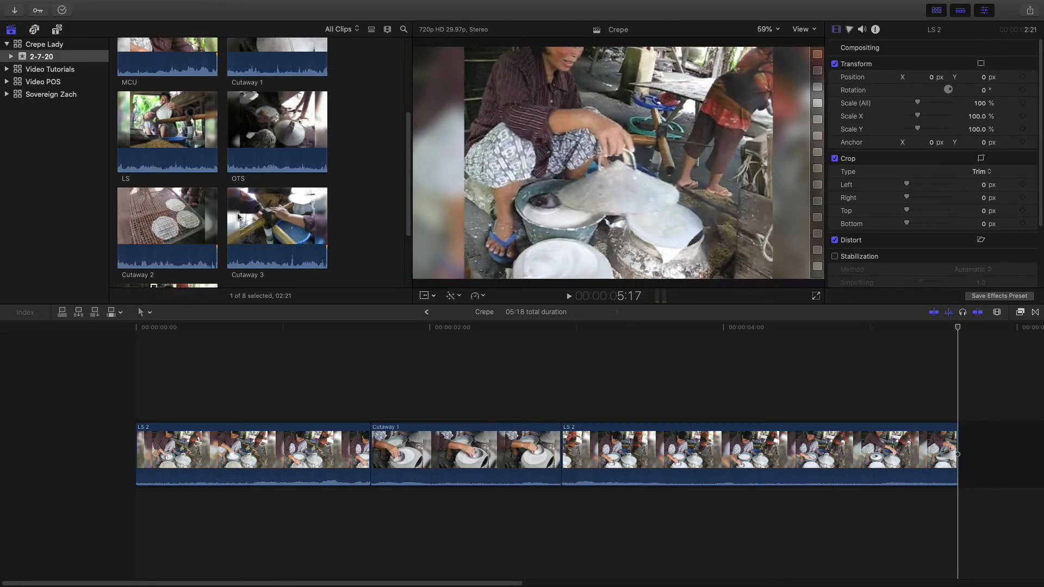
{"action": "scroll", "coordinate": [262, 206], "scroll_direction": "down", "scroll_amount": 3}
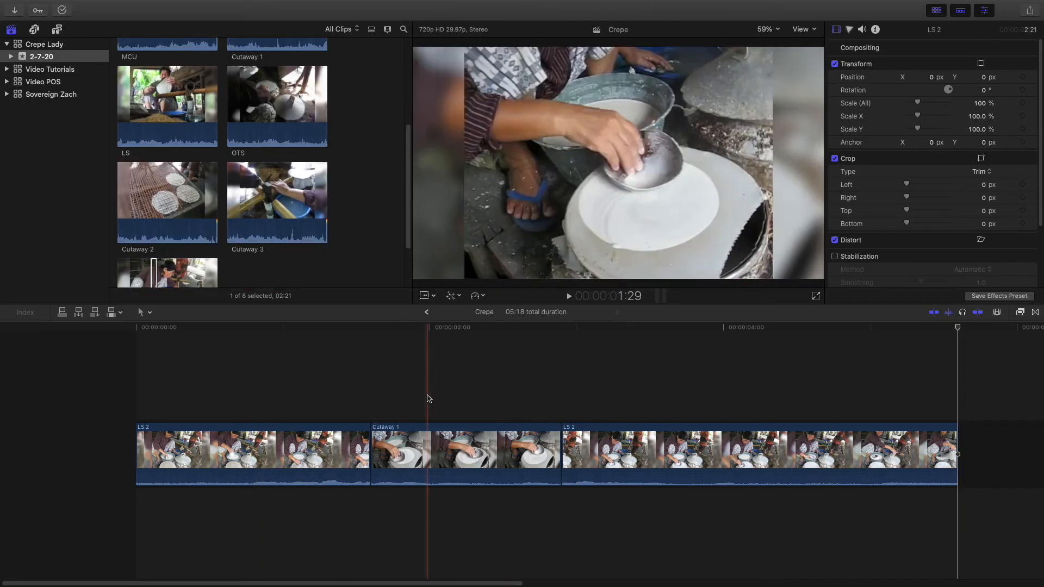
{"action": "scroll", "coordinate": [223, 215], "scroll_direction": "up", "scroll_amount": 2}
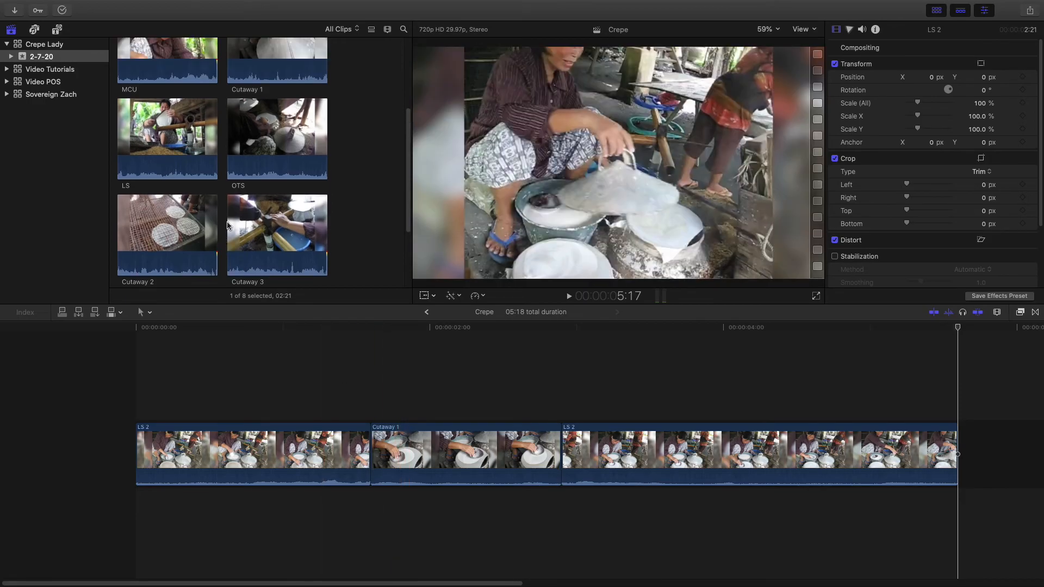
{"action": "scroll", "coordinate": [239, 212], "scroll_direction": "up", "scroll_amount": 3}
{"action": "key", "text": "space"}
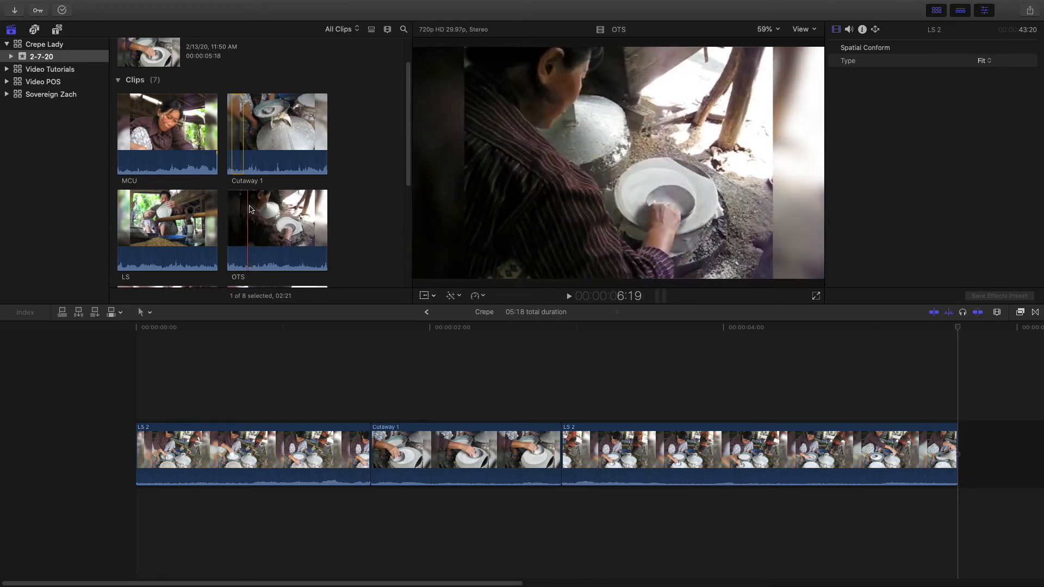
{"action": "key", "text": "j"}
{"action": "key", "text": "l"}
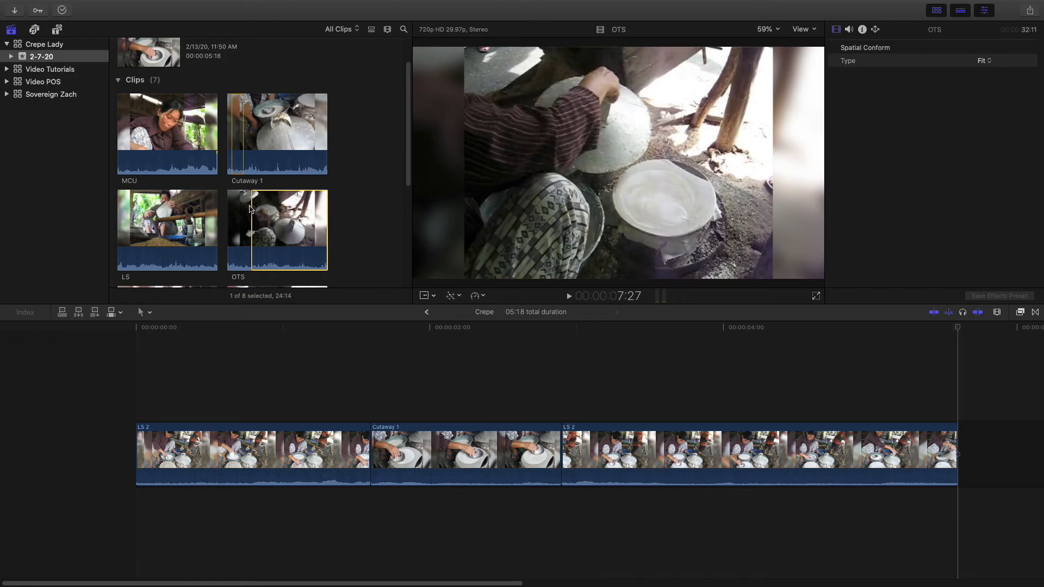
Set the Out point of the OTS clip at 9:17, just after the lid action, and append the 1:21 range to the timeline
{"action": "key", "text": "space"}
{"action": "key", "text": "space"}
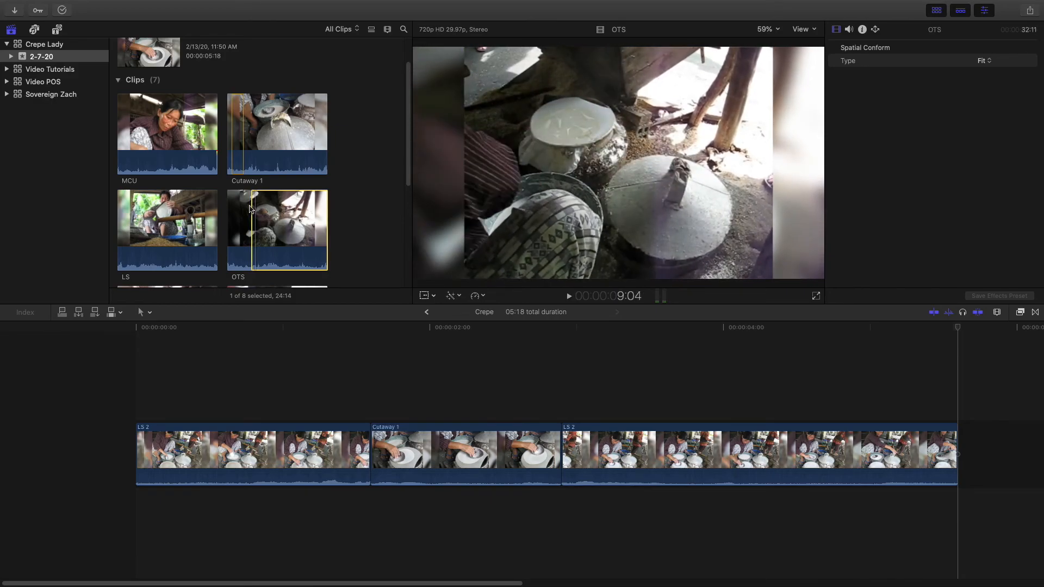
{"action": "key", "text": "Right"}
{"action": "key", "text": "Right"}
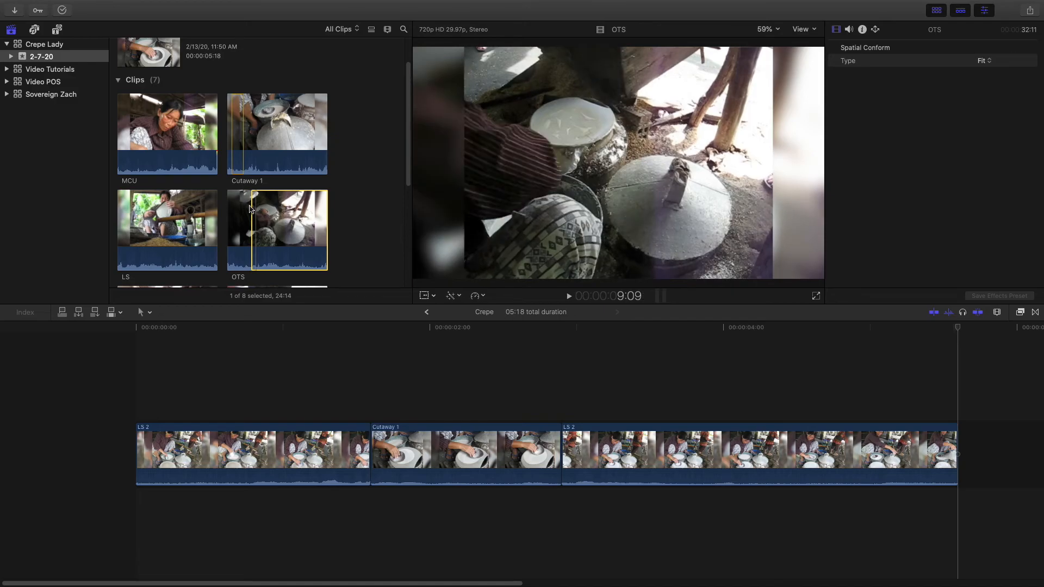
{"action": "key", "text": "Right"}
{"action": "key", "text": "Right"}
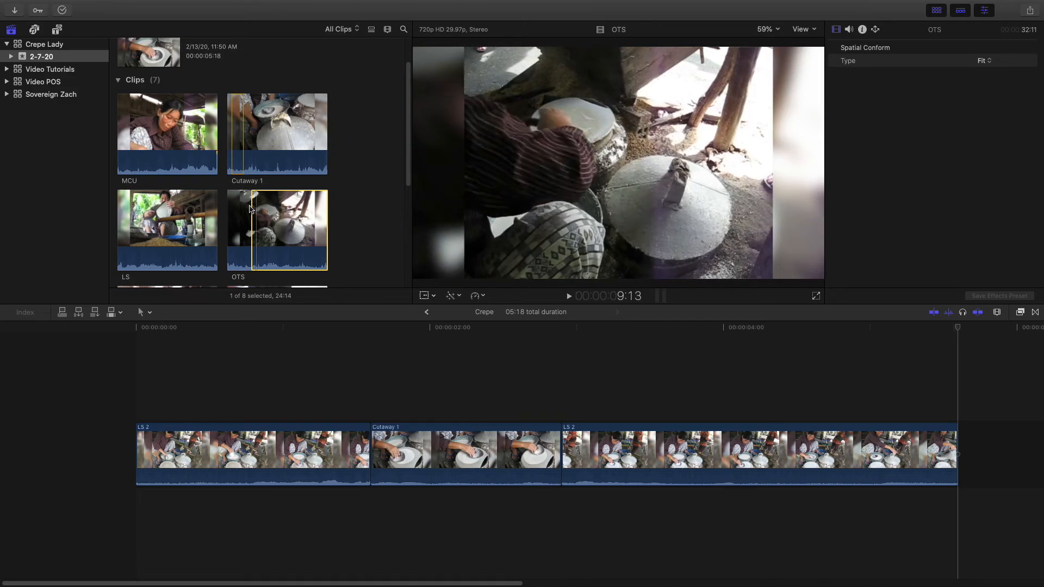
{"action": "key", "text": "space"}
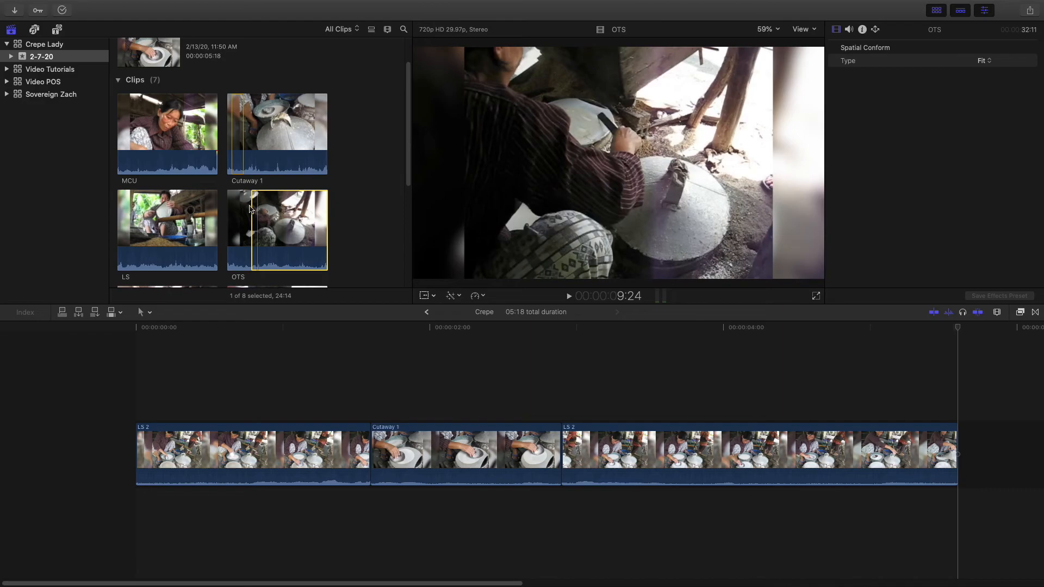
{"action": "key", "text": "Left"}
{"action": "key", "text": "Left"}
{"action": "key", "text": "Left"}
{"action": "key", "text": "Left"}
{"action": "key", "text": "Left"}
{"action": "key", "text": "Left"}
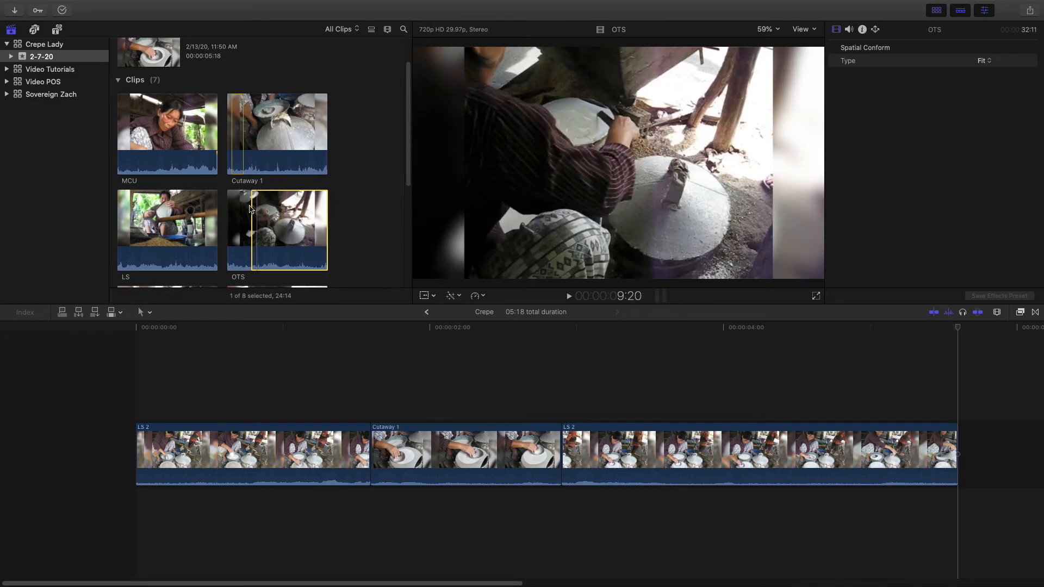
{"action": "key", "text": "Left"}
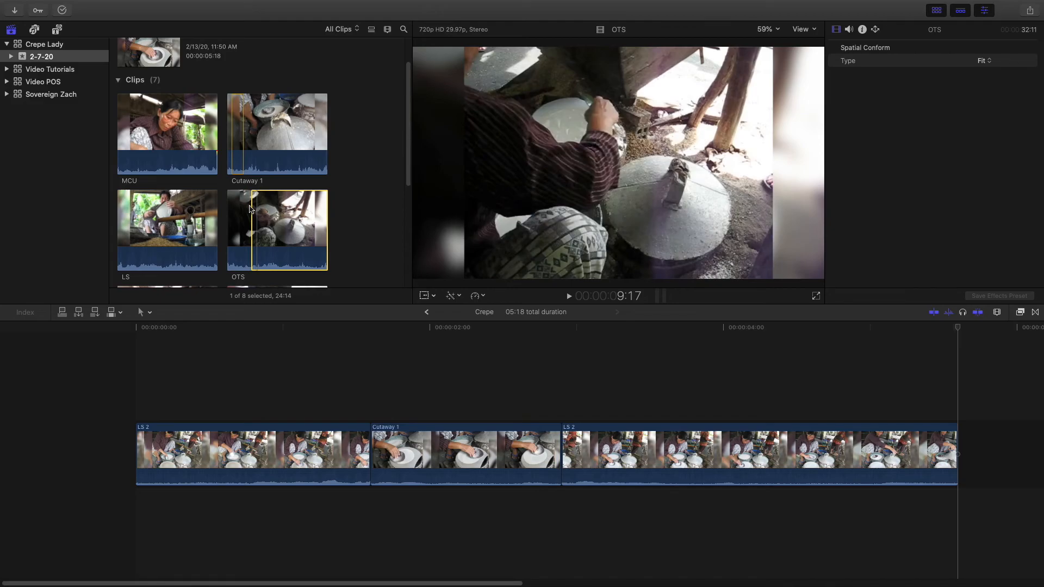
{"action": "left_click_drag", "start_coordinate": [250, 209], "coordinate": [251, 209]}
{"action": "key", "text": "e"}
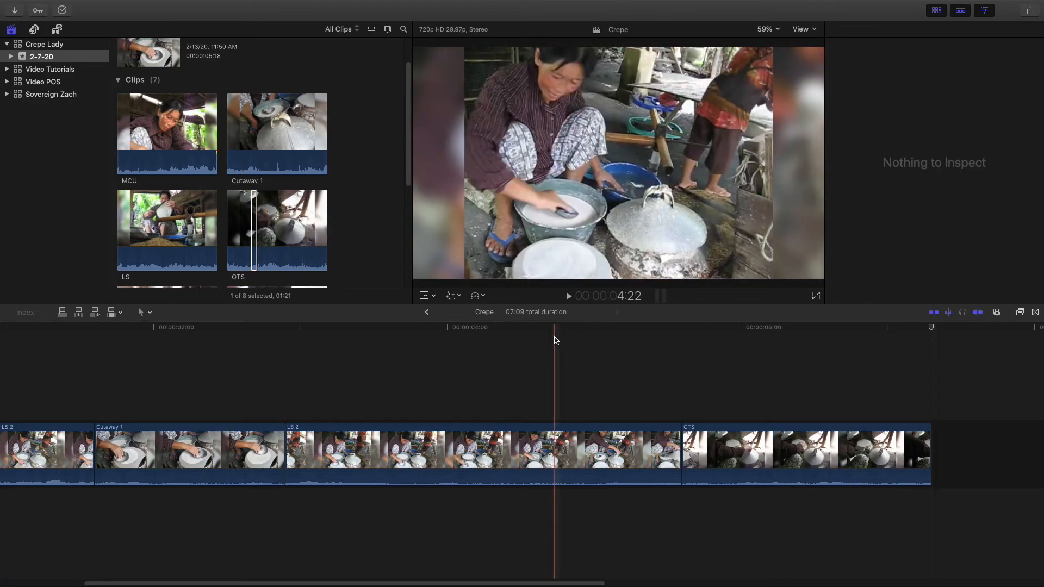
Play the appended OTS clip in the timeline and skim the browser's Cutaway 1, MCU and LS clips for the next shot
{"action": "key", "text": "super+4"}
{"action": "key", "text": "space"}
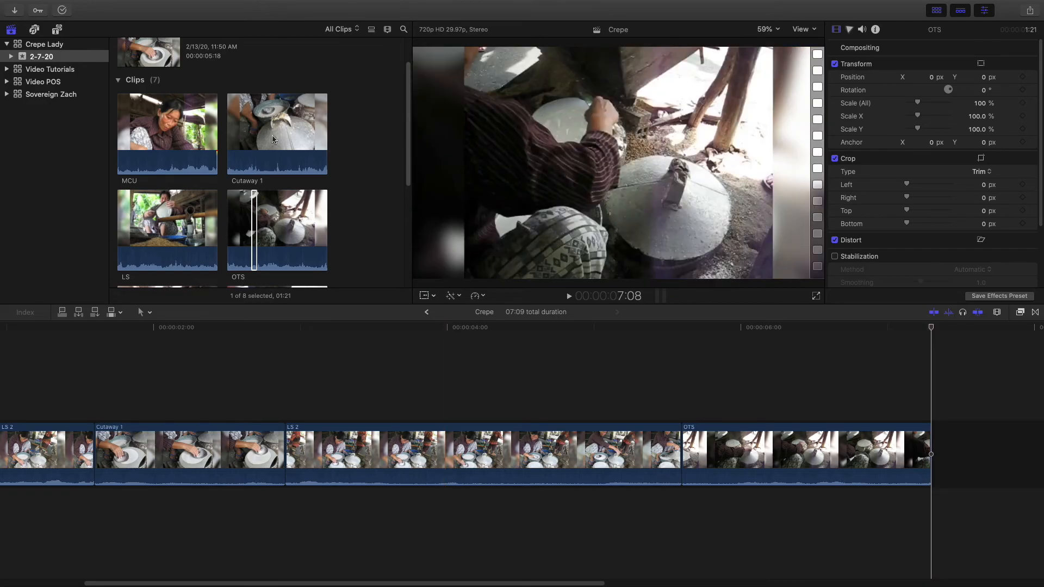
{"action": "left_click_drag", "start_coordinate": [232, 136], "coordinate": [243, 135]}
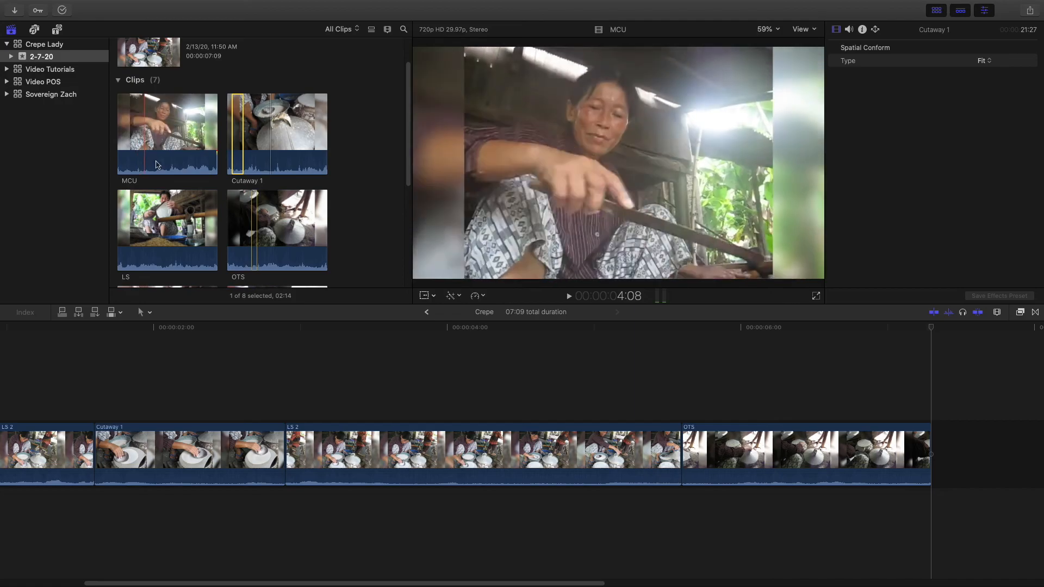
{"action": "scroll", "coordinate": [163, 174], "scroll_direction": "down", "scroll_amount": 2}
{"action": "scroll", "coordinate": [190, 189], "scroll_direction": "down", "scroll_amount": 1}
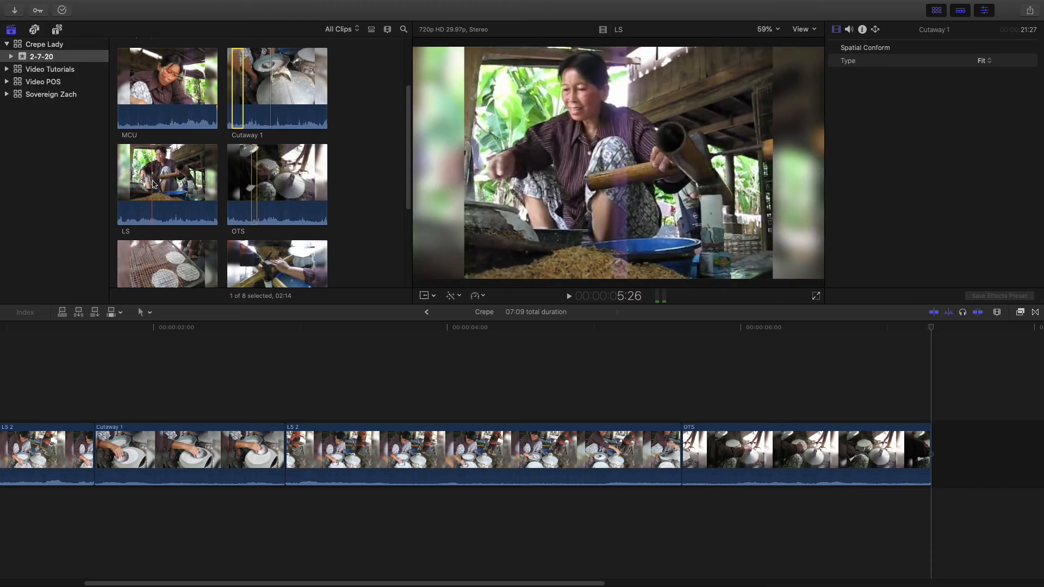
Mark a 3:21 range of the LS clip starting at 5:23 and append it to the timeline
{"action": "key", "text": "space"}
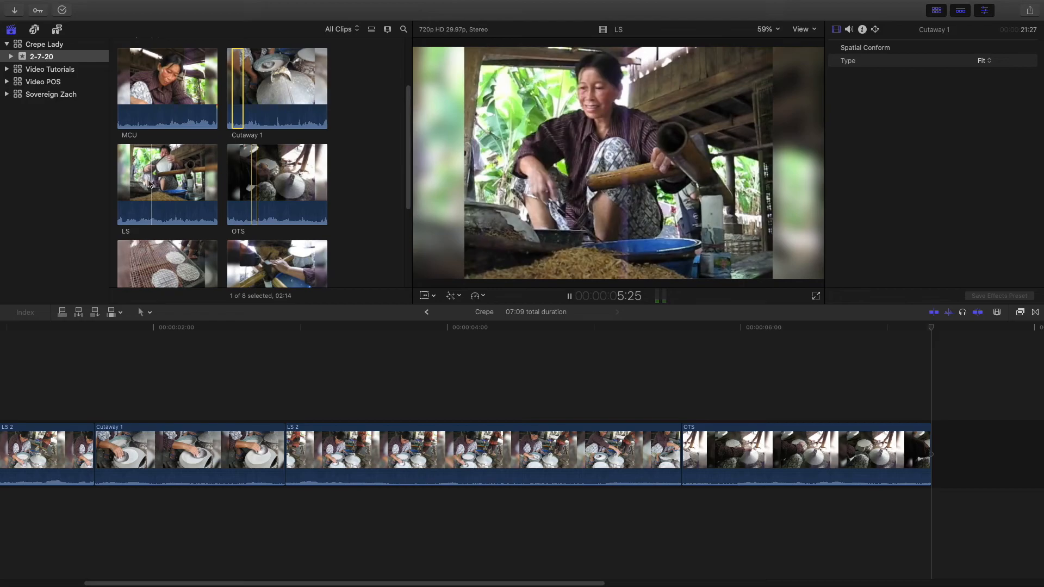
{"action": "left_click", "coordinate": [150, 184]}
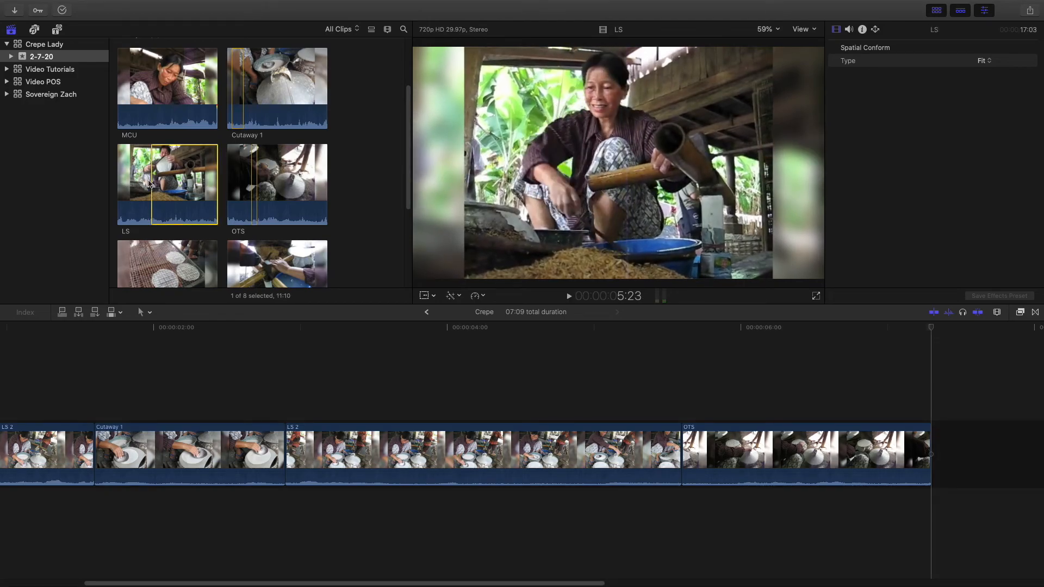
{"action": "key", "text": "space"}
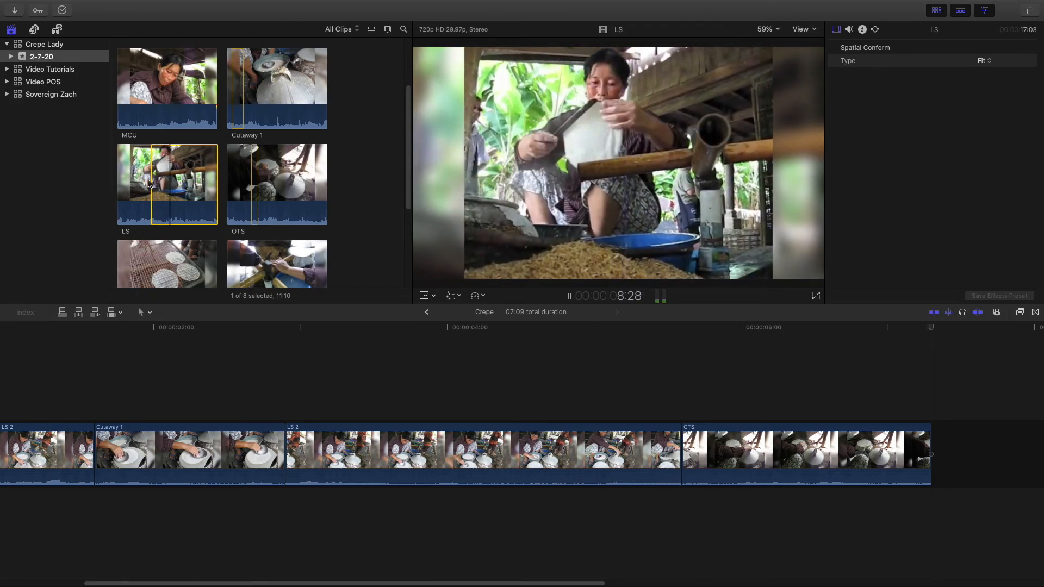
{"action": "key", "text": "o"}
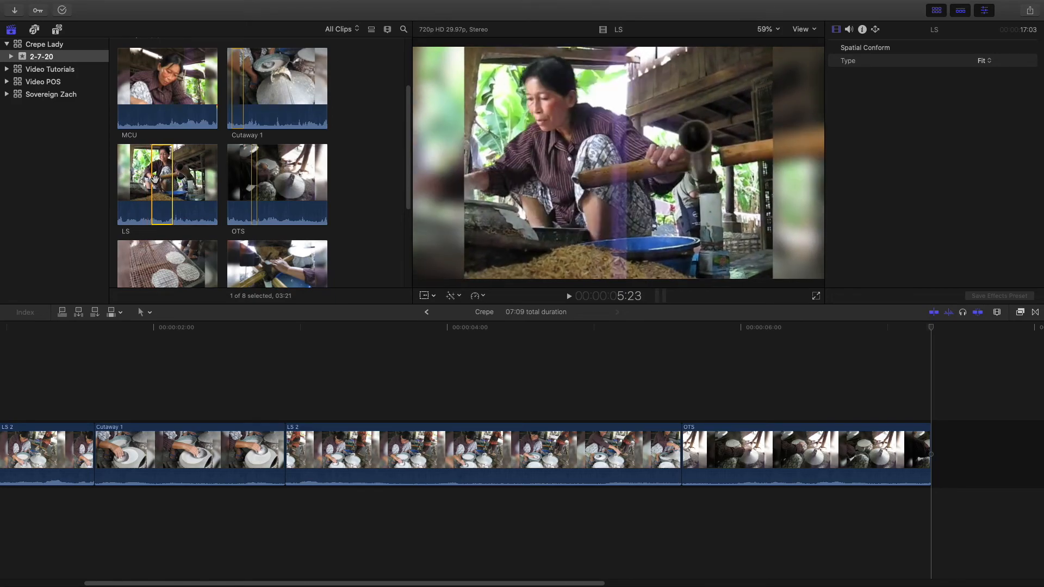
{"action": "key", "text": "e"}
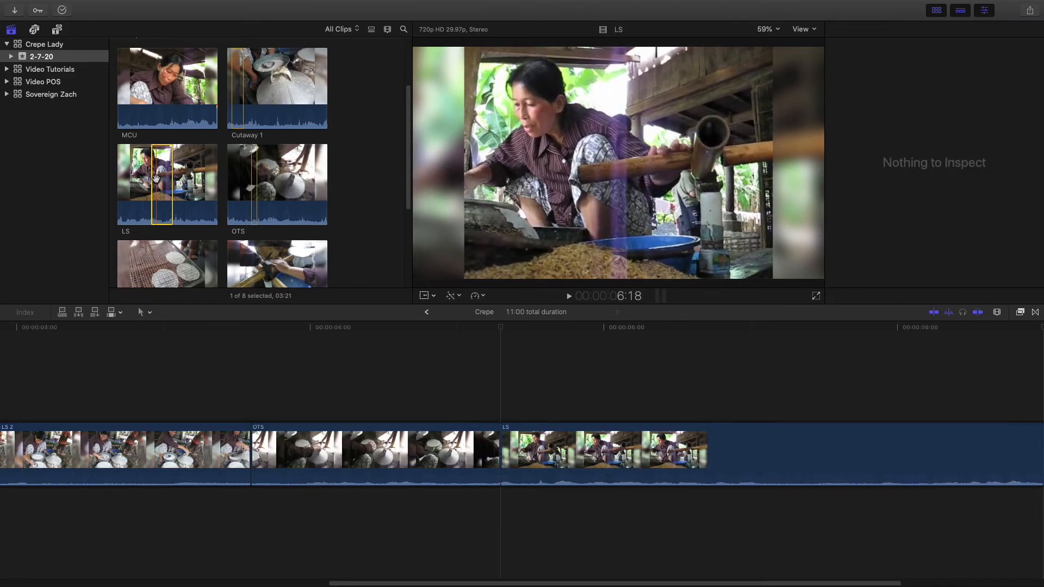
Trim the end of the timeline's OTS clip to 27 frames, extend the start of LS to make it 4:09 long, and play the cut
{"action": "key", "text": "space"}
{"action": "key", "text": "super+4"}
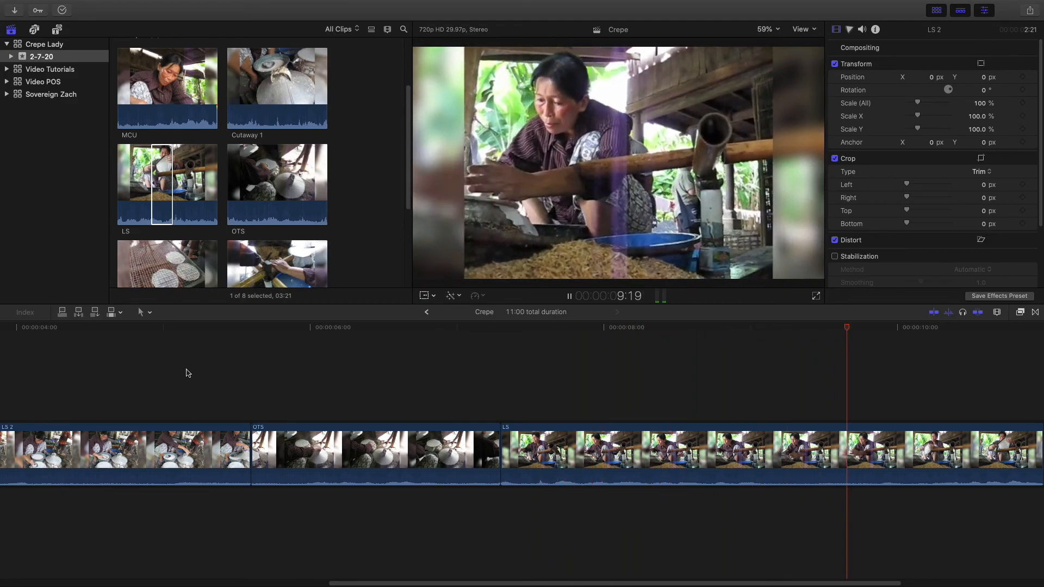
{"action": "key", "text": "space"}
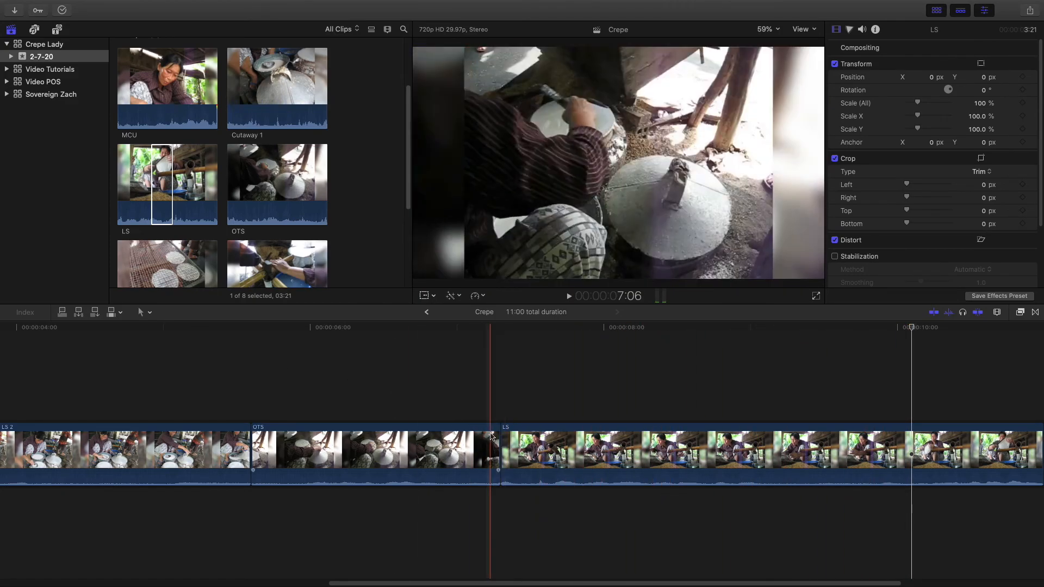
{"action": "left_click_drag", "start_coordinate": [502, 441], "coordinate": [293, 453]}
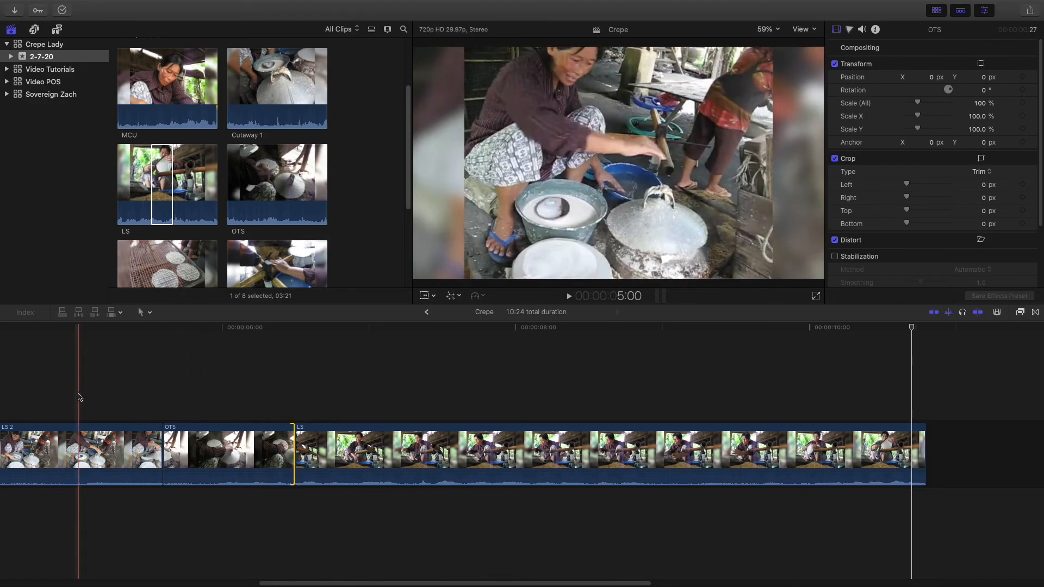
{"action": "key", "text": "space"}
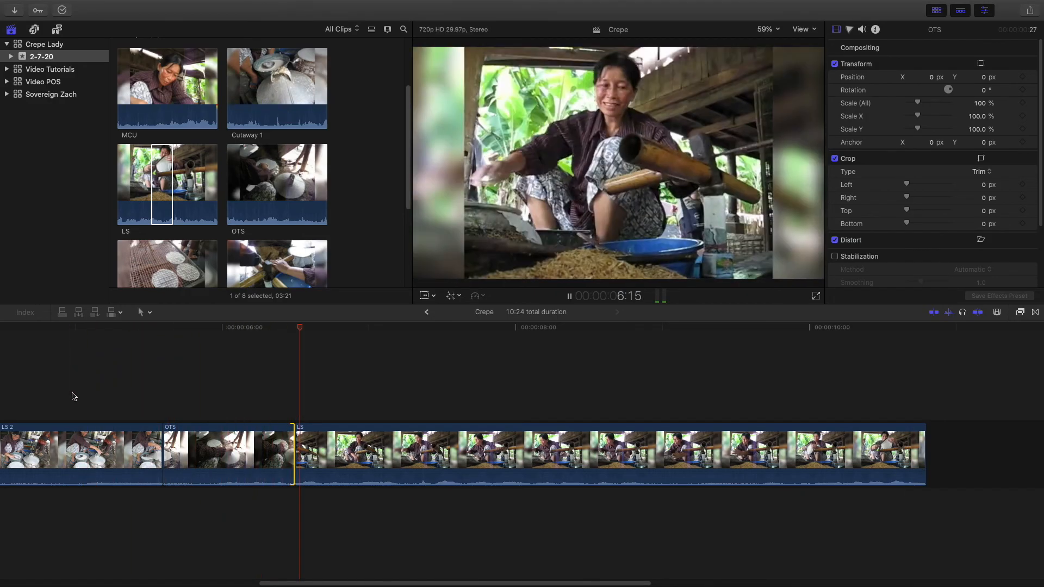
{"action": "key", "text": "space"}
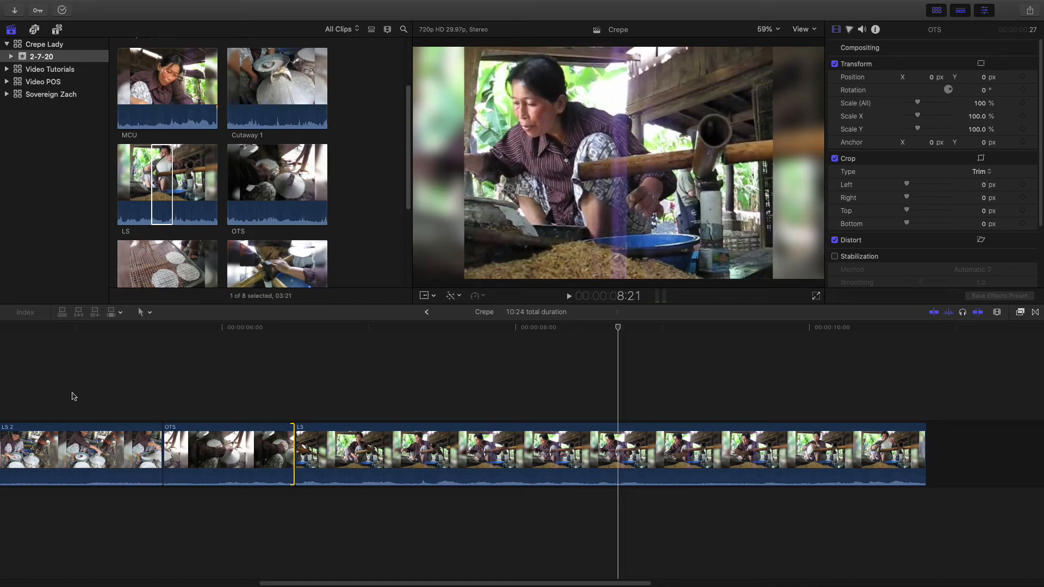
Play the whole sequence from the beginning, pausing to check how the action matches from the first LS 2 clip through to LS
{"action": "left_click", "coordinate": [124, 373]}
{"action": "key", "text": "super+minus"}
{"action": "key", "text": "super+minus"}
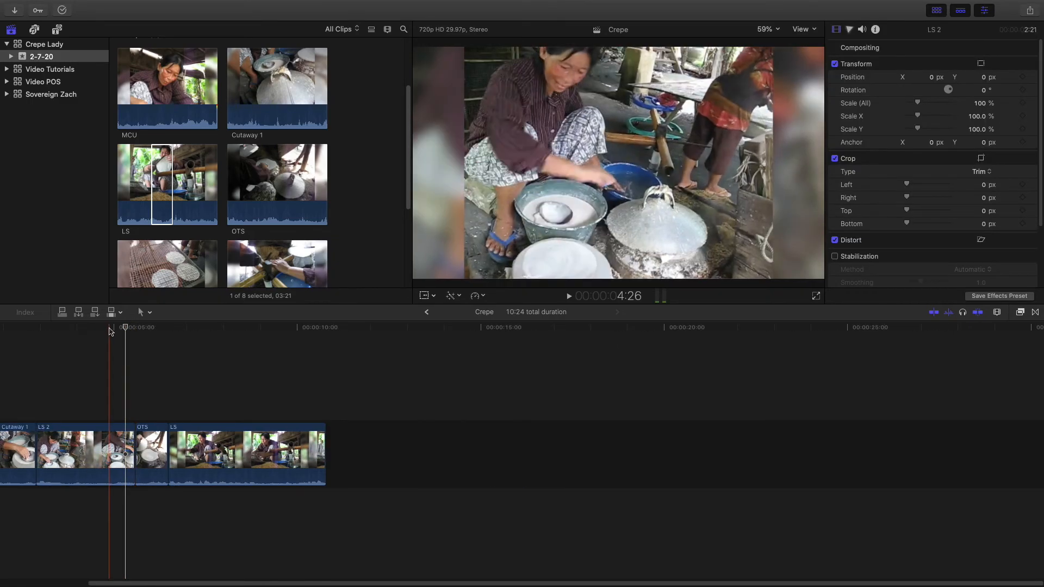
{"action": "key", "text": "Home"}
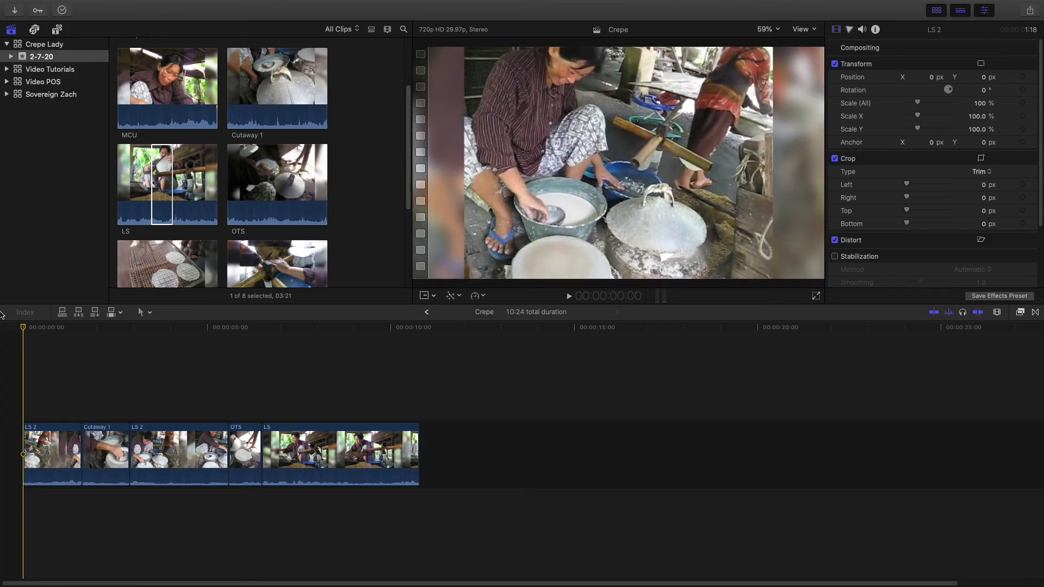
{"action": "key", "text": "space"}
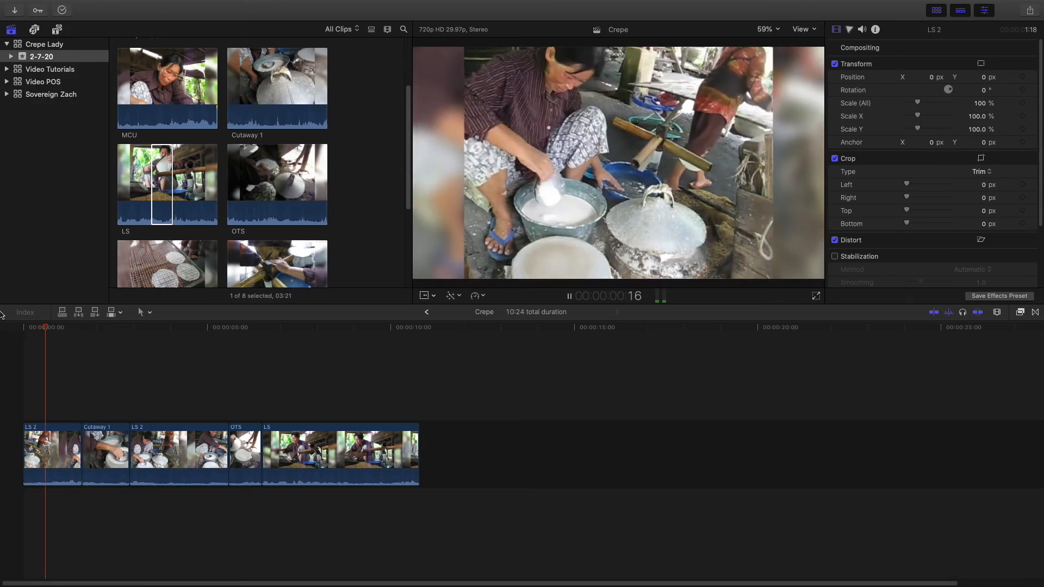
{"action": "key", "text": "space"}
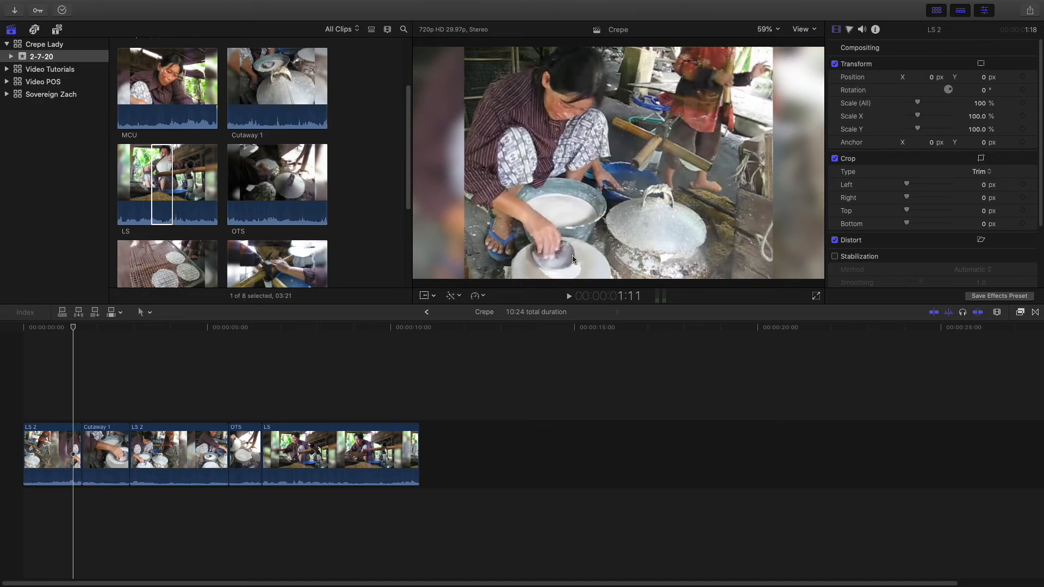
{"action": "key", "text": "space"}
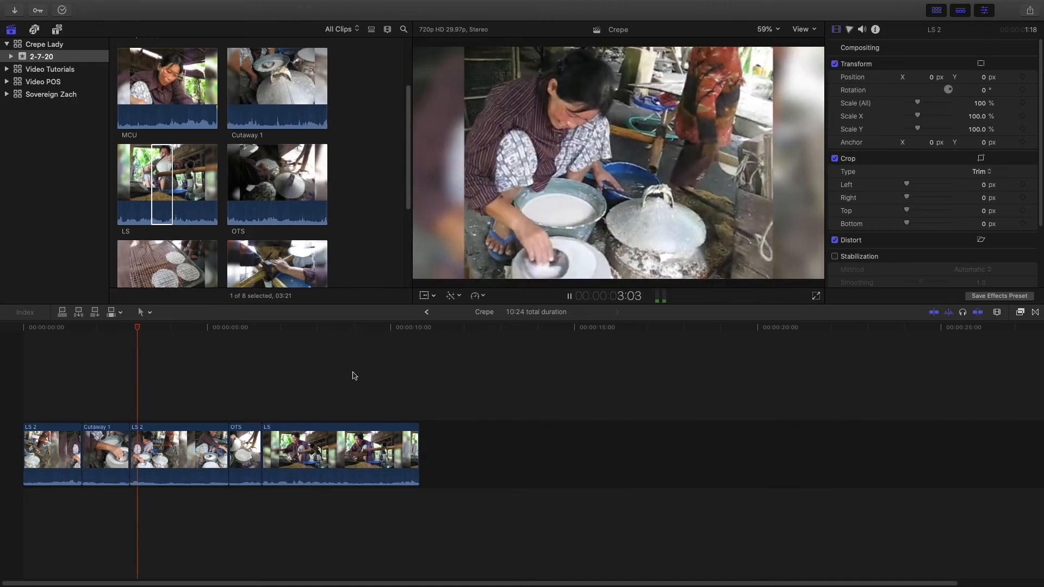
{"action": "key", "text": "space"}
{"action": "key", "text": "space"}
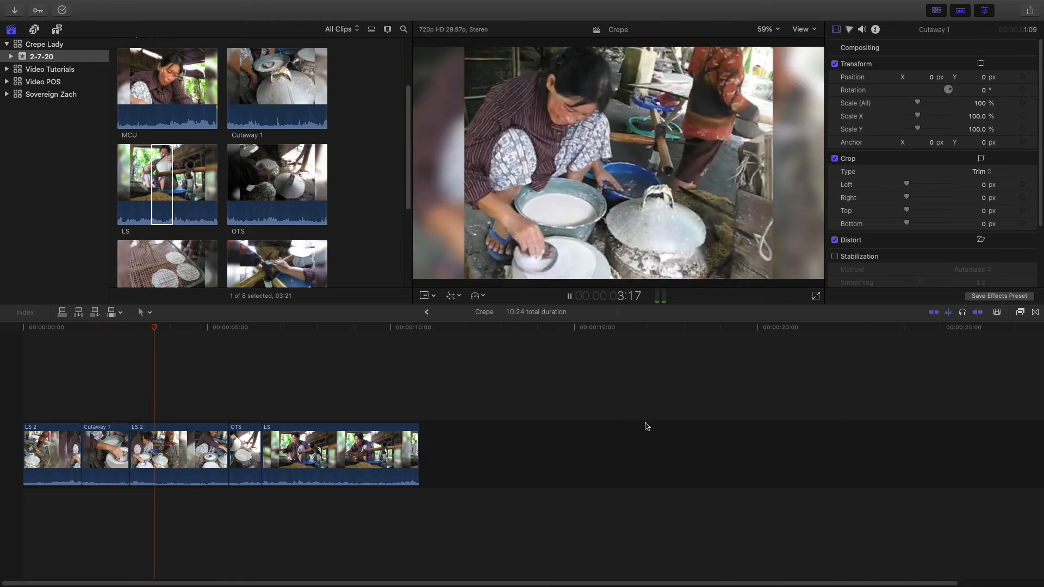
{"action": "key", "text": "space"}
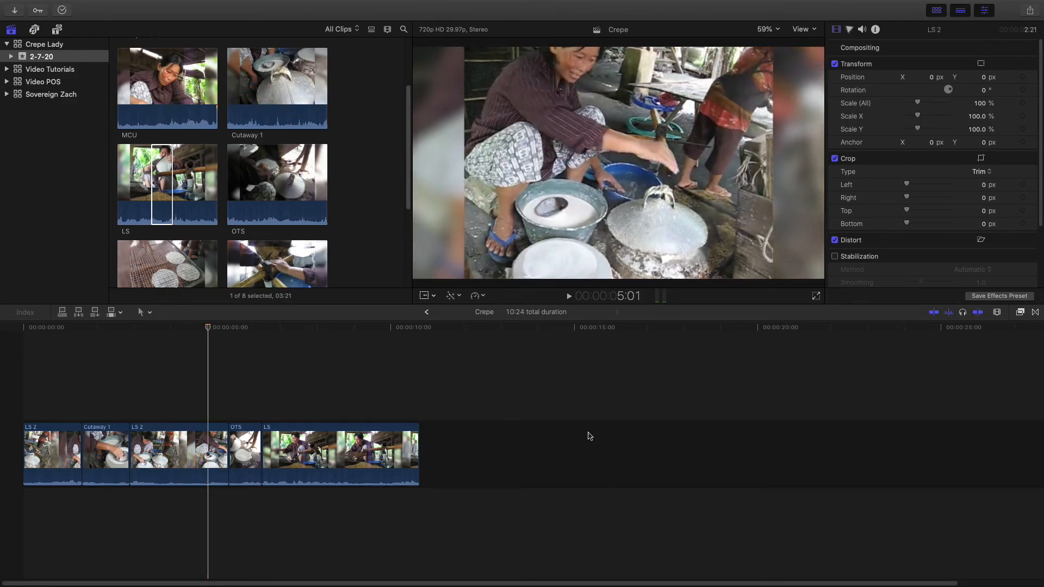
{"action": "key", "text": "space"}
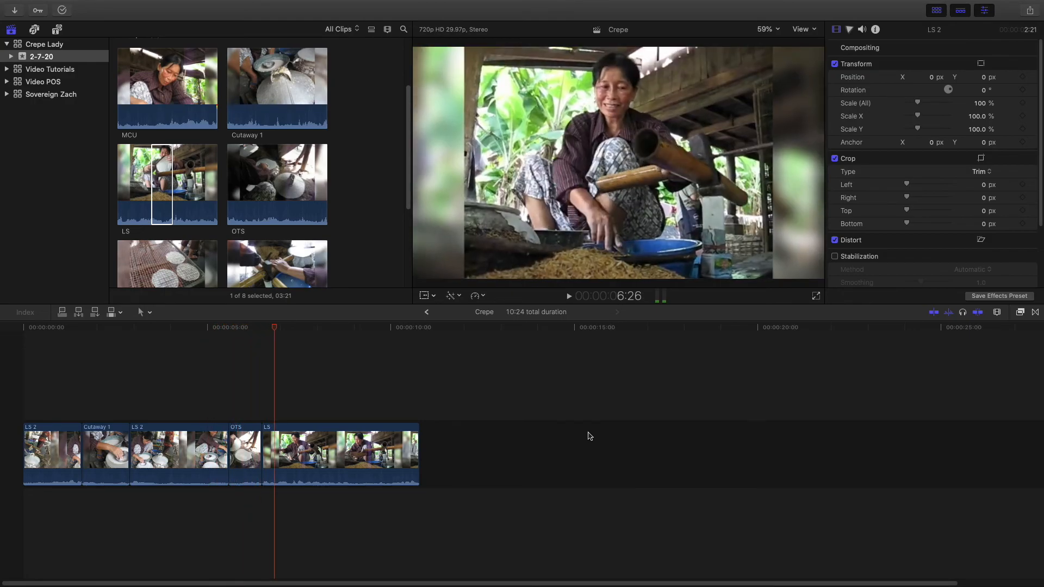
Replay from the start of the OTS clip into LS to check the continuity of the lid action
{"action": "key", "text": "space"}
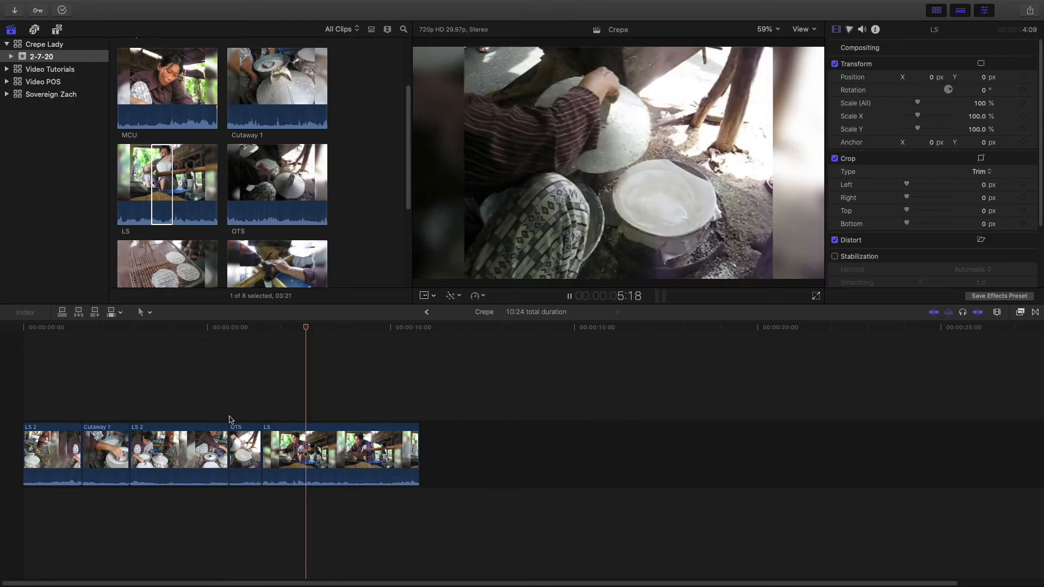
{"action": "key", "text": "space"}
{"action": "key", "text": "space"}
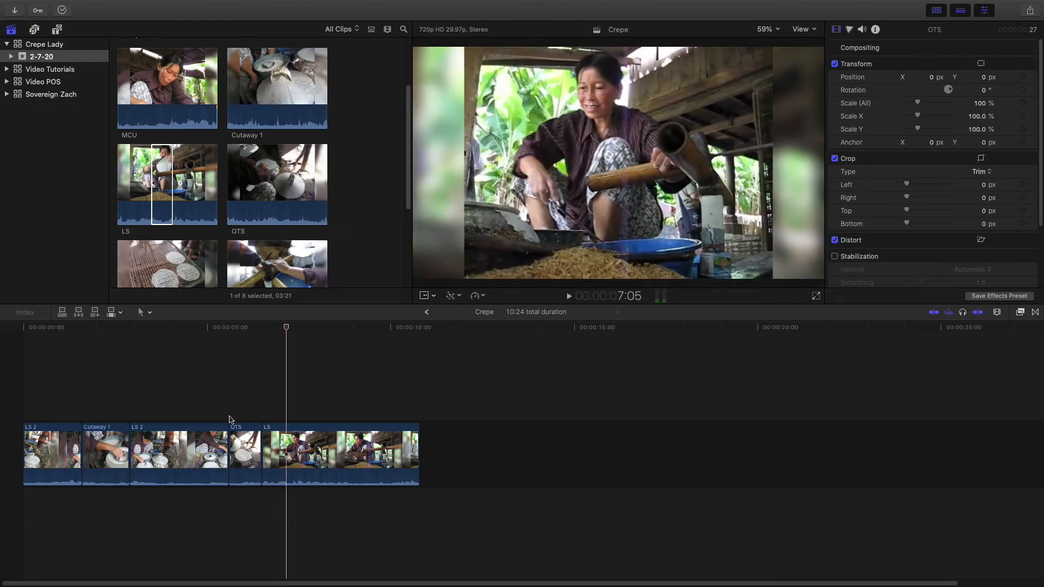
{"action": "key", "text": "space"}
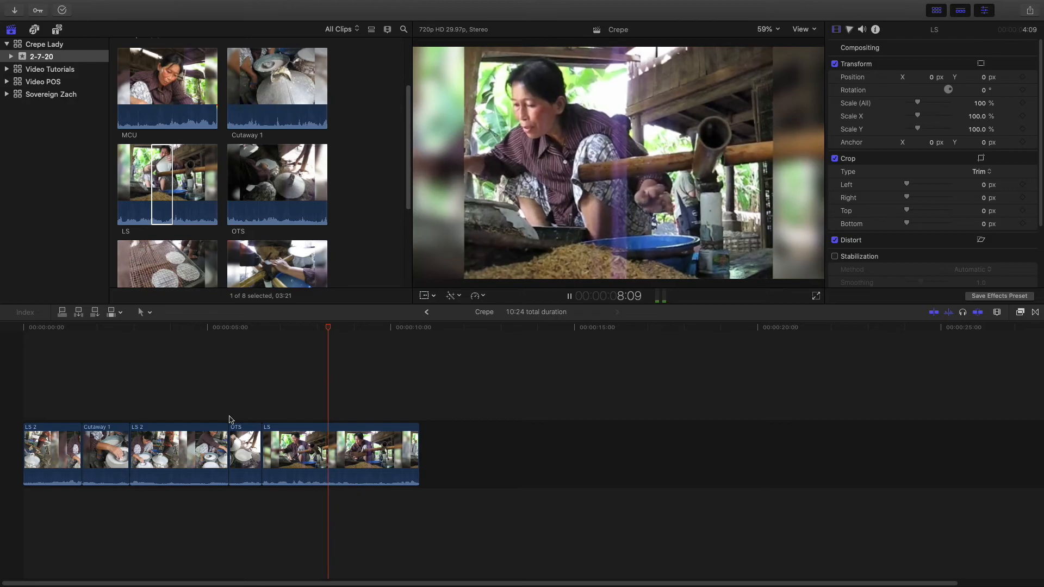
{"action": "key", "text": "space"}
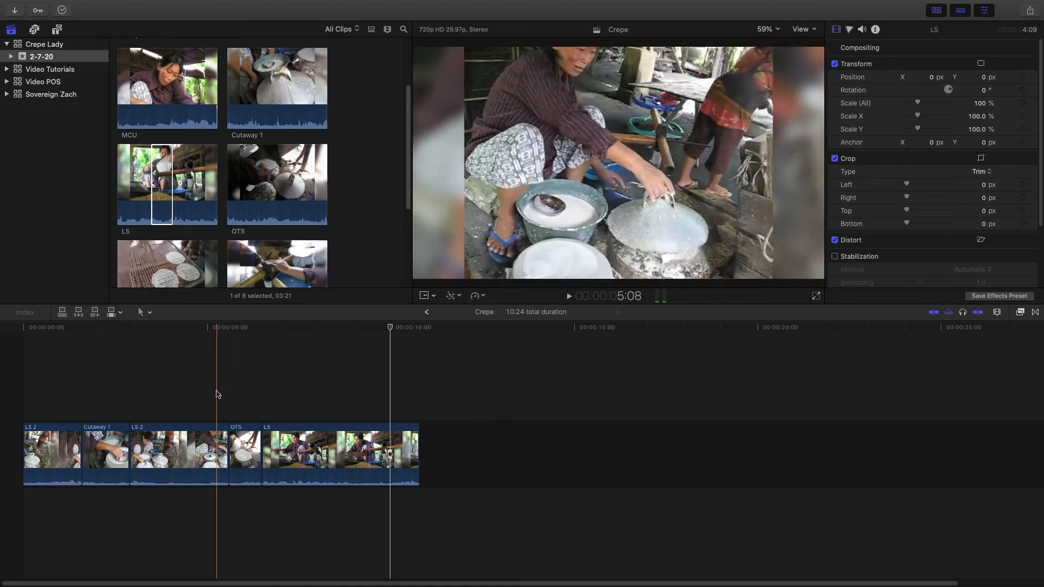
Replay the sequence from about 1:12 near the end of the first LS 2 clip into the LS clip
{"action": "left_click", "coordinate": [76, 385]}
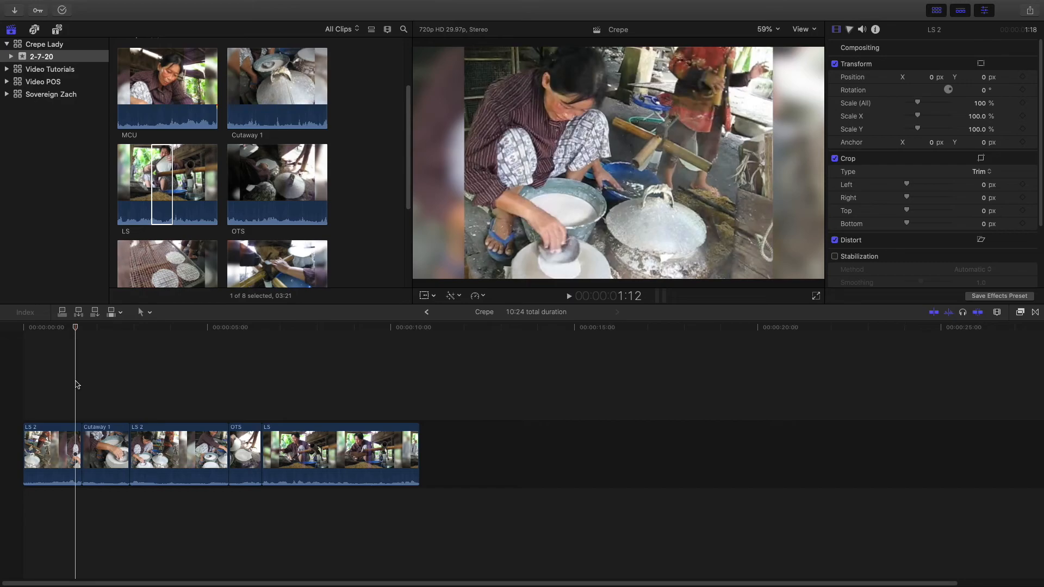
{"action": "key", "text": "space"}
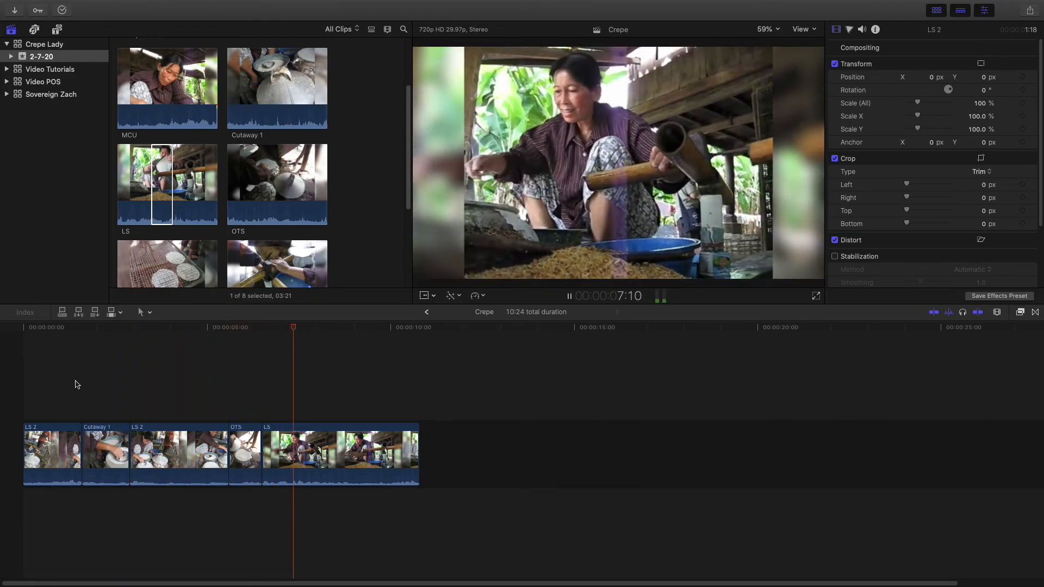
{"action": "key", "text": "space"}
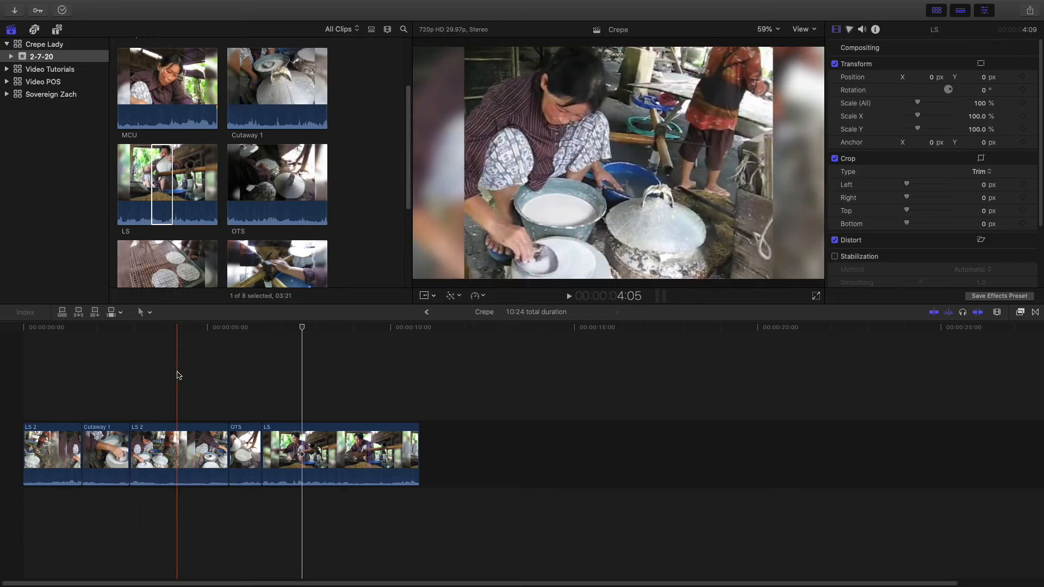
Replay the sequence from 6:01 in the OTS clip to the end of LS to check the continuity
{"action": "left_click", "coordinate": [246, 373]}
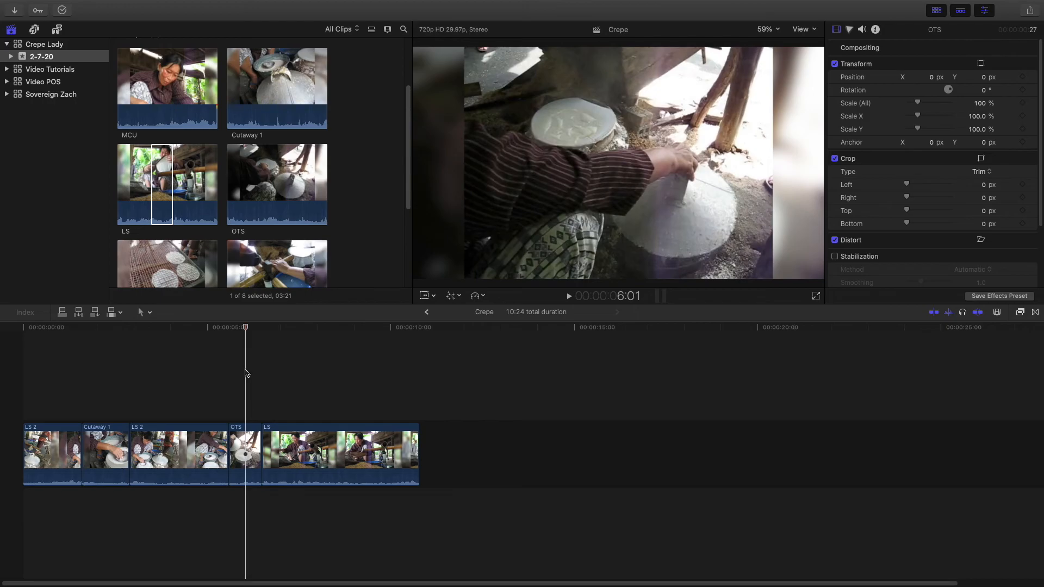
{"action": "key", "text": "space"}
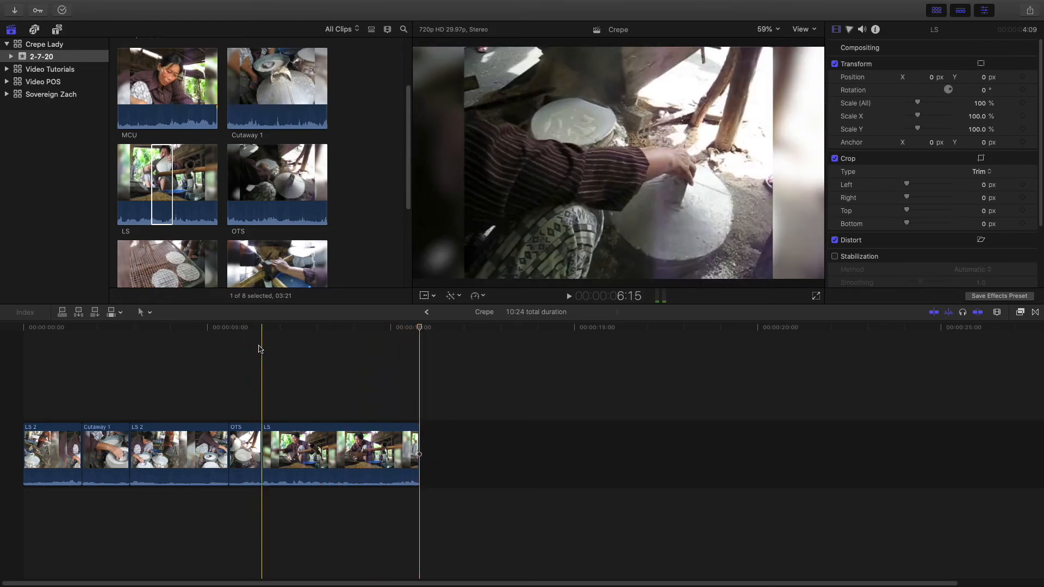
Mark the MCU source clip from 7:04 to 9:23 and append that range to the timeline after LS
{"action": "left_click", "coordinate": [273, 175]}
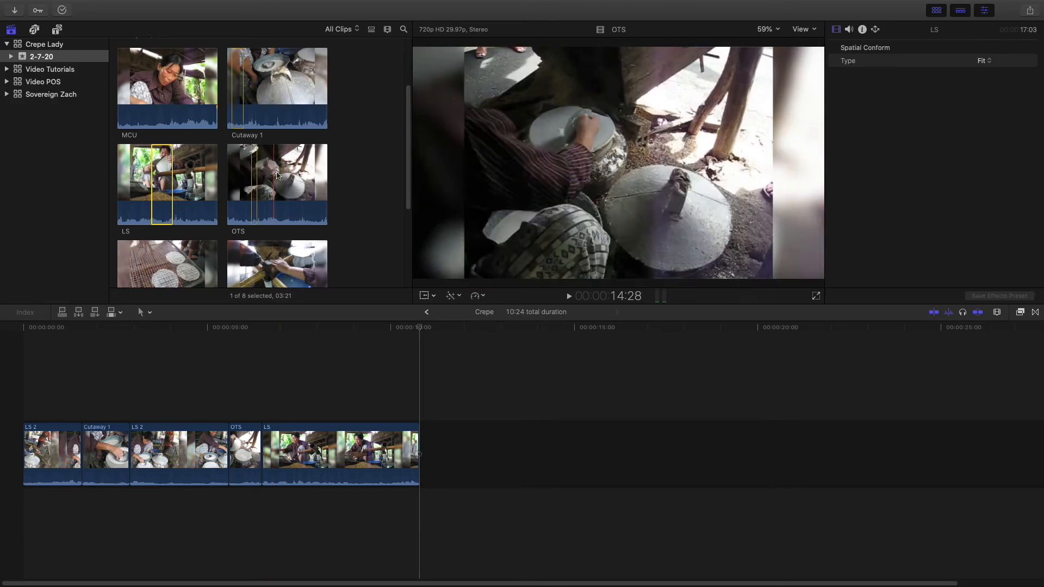
{"action": "scroll", "coordinate": [260, 195], "scroll_direction": "up", "scroll_amount": 3}
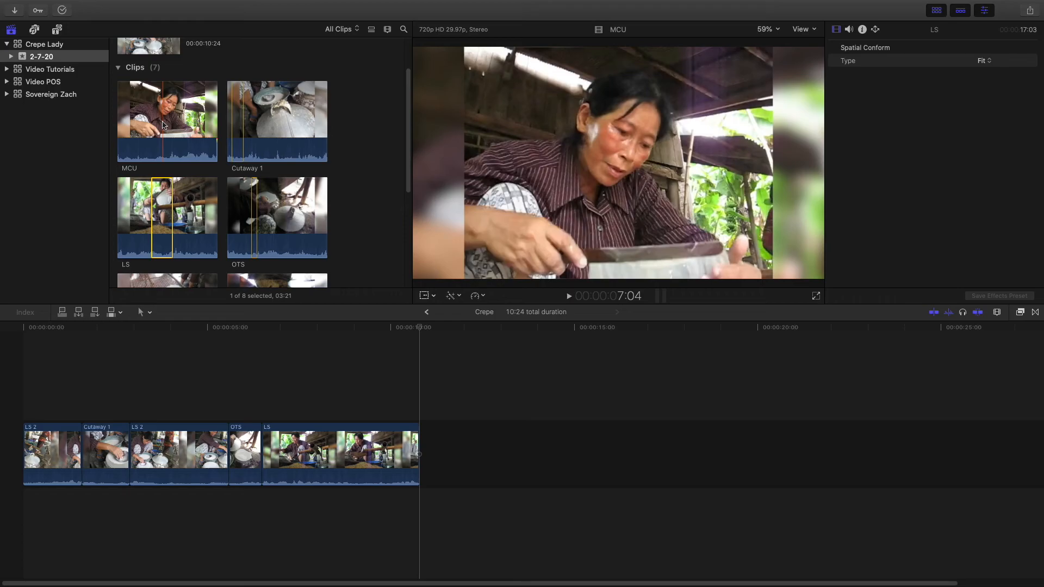
{"action": "key", "text": "i"}
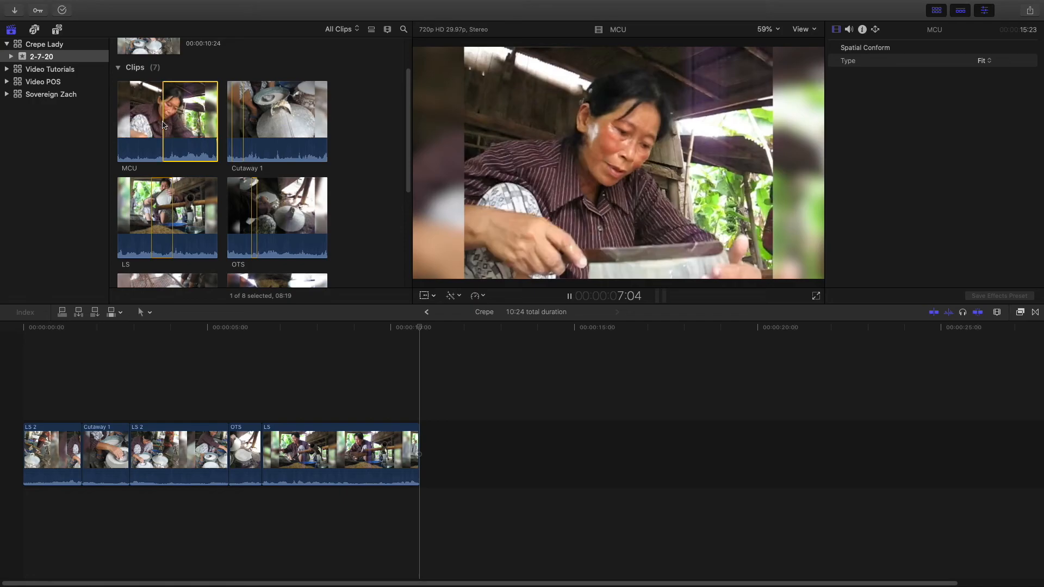
{"action": "key", "text": "space"}
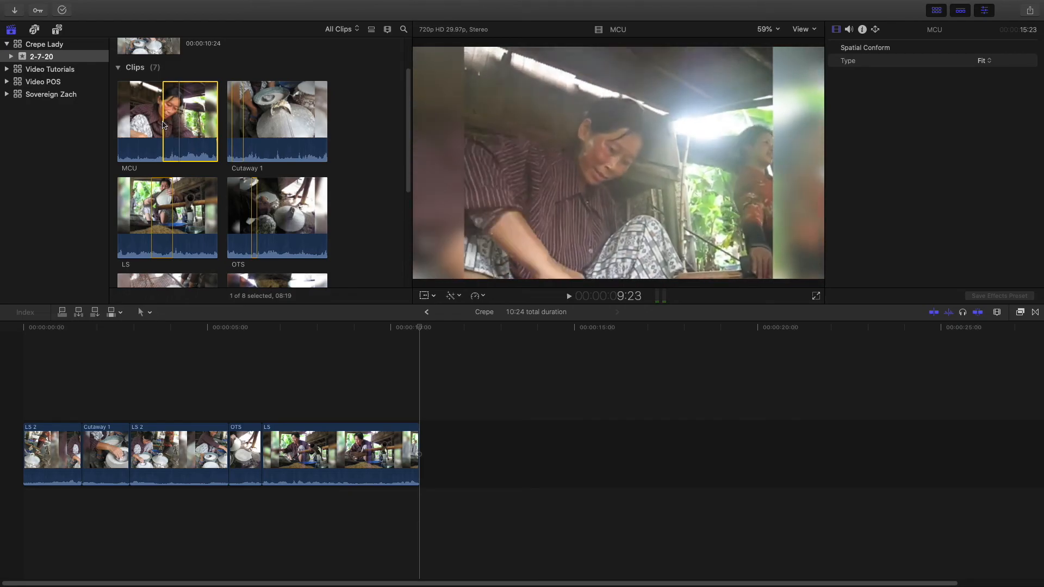
{"action": "key", "text": "o"}
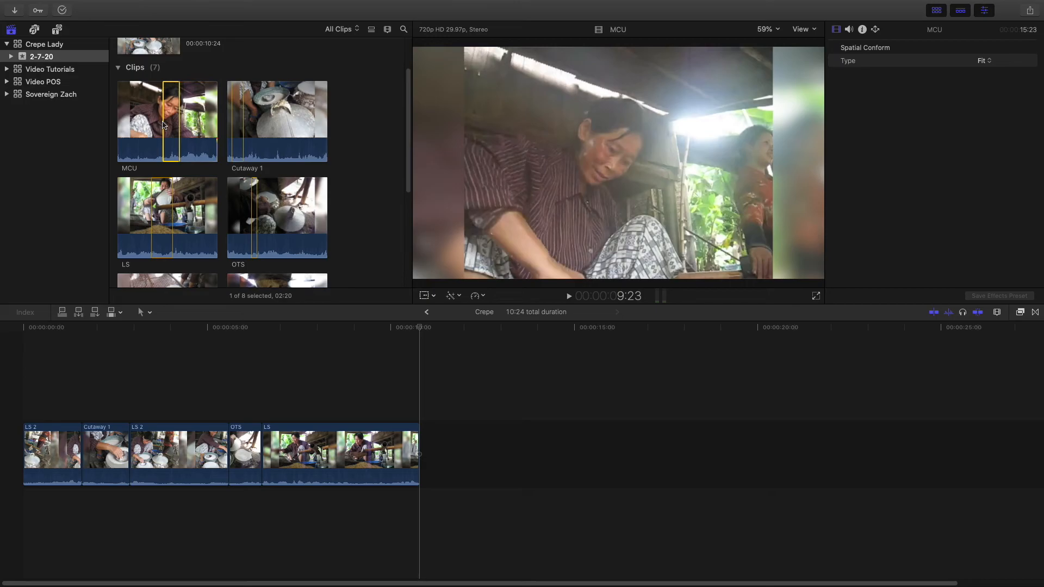
{"action": "left_click_drag", "start_coordinate": [163, 125], "coordinate": [422, 454]}
Play the cut from LS into MCU twice, starting around 9:10, to check how the action matches
{"action": "left_click", "coordinate": [367, 402]}
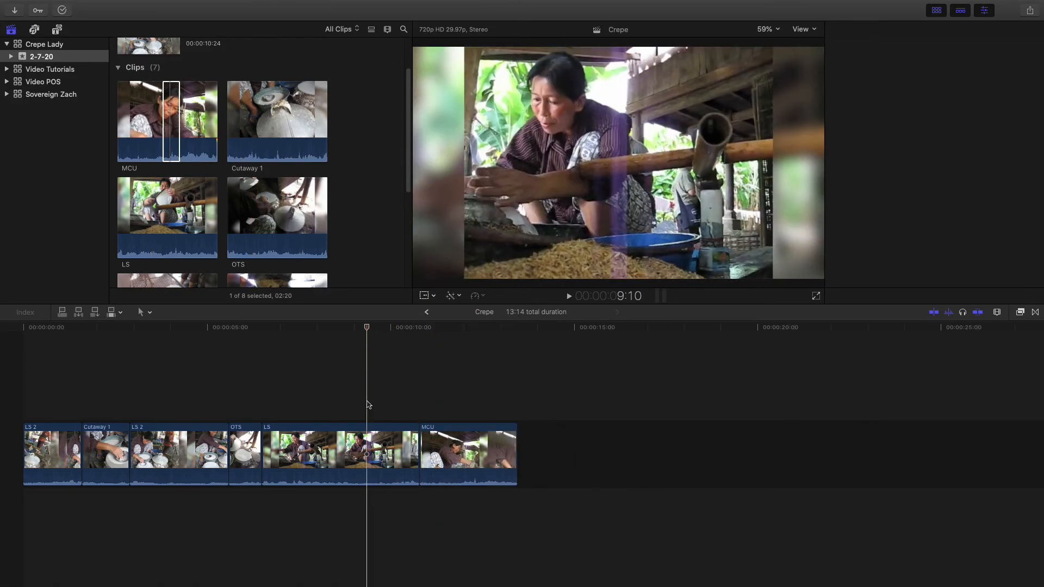
{"action": "key", "text": "space"}
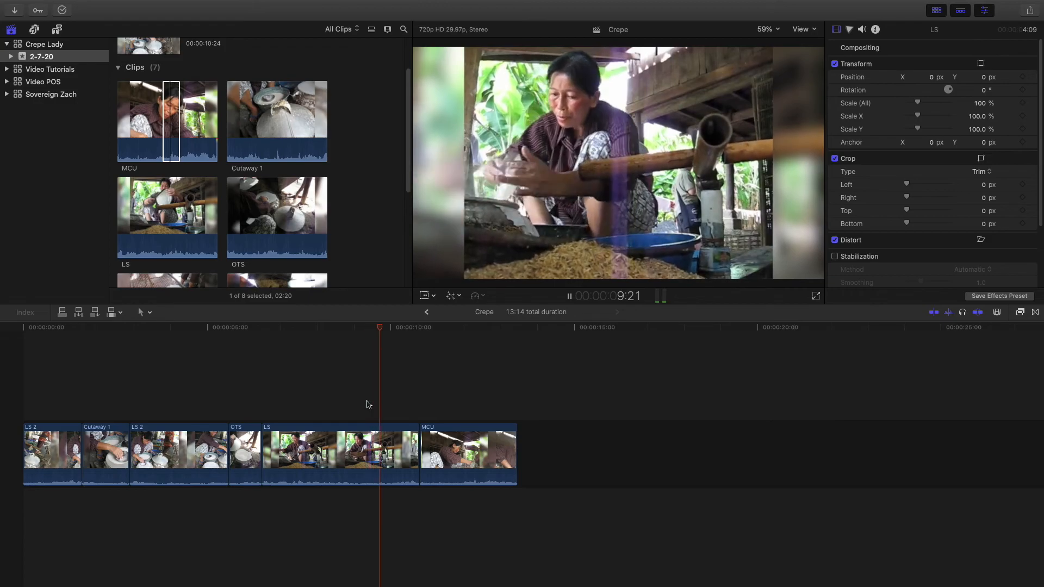
{"action": "key", "text": "space"}
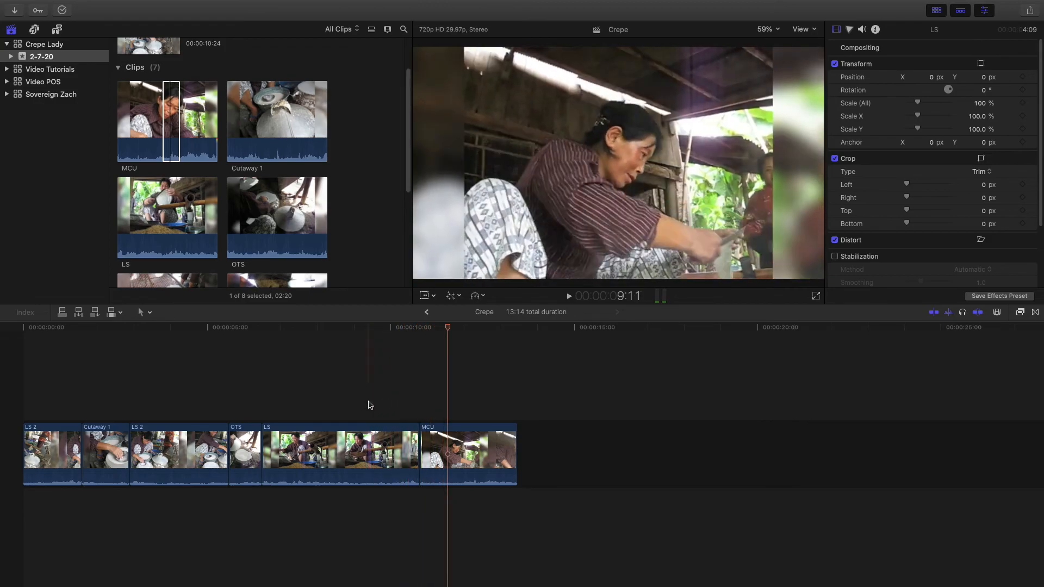
{"action": "key", "text": "space"}
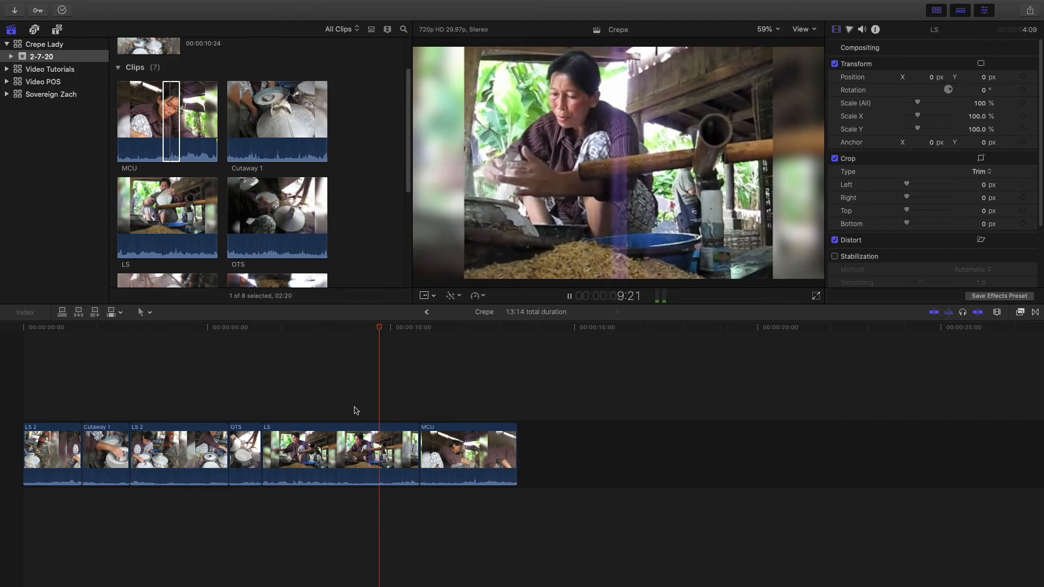
{"action": "key", "text": "space"}
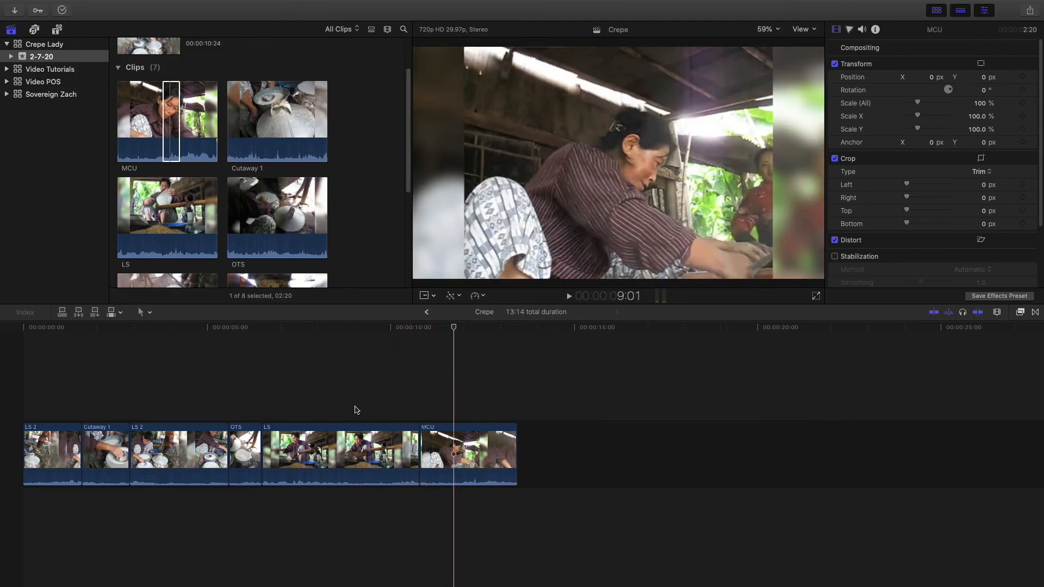
Place the playhead at 9:13 in LS and enlarge the viewer by shrinking the timeline and narrowing the clip browser
{"action": "left_click", "coordinate": [370, 372]}
{"action": "left_click_drag", "start_coordinate": [596, 303], "coordinate": [596, 435]}
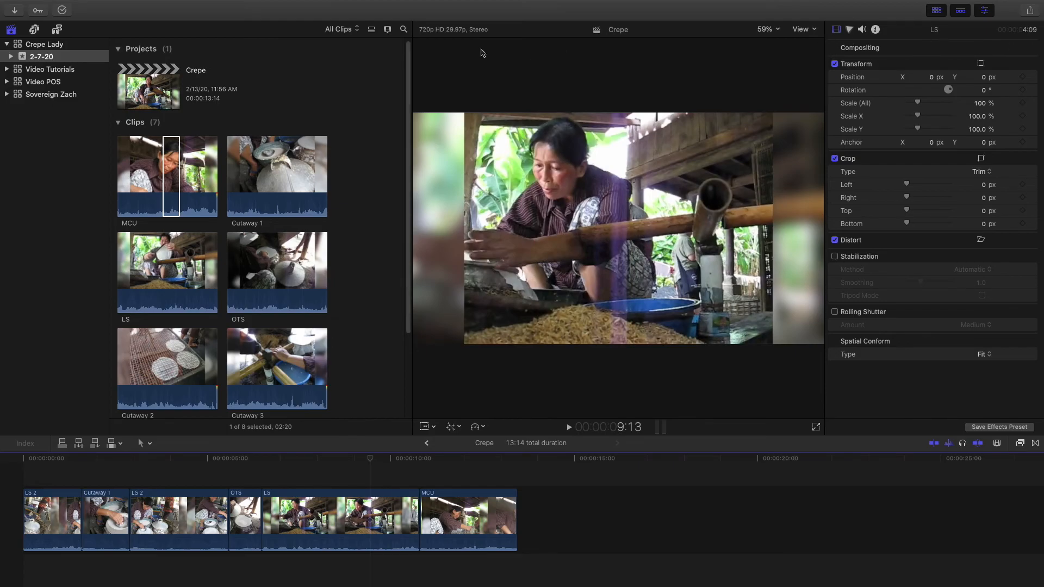
{"action": "left_click_drag", "start_coordinate": [411, 28], "coordinate": [223, 42]}
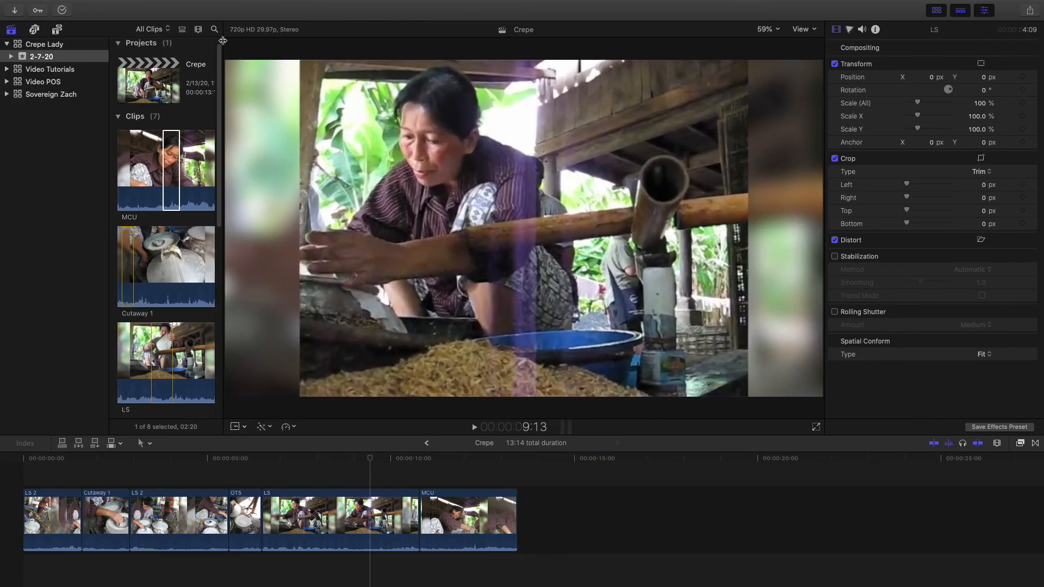
Play the transition from LS into MCU in the enlarged viewer, replaying it from 7:18 in LS
{"action": "left_click", "coordinate": [316, 484]}
{"action": "key", "text": "space"}
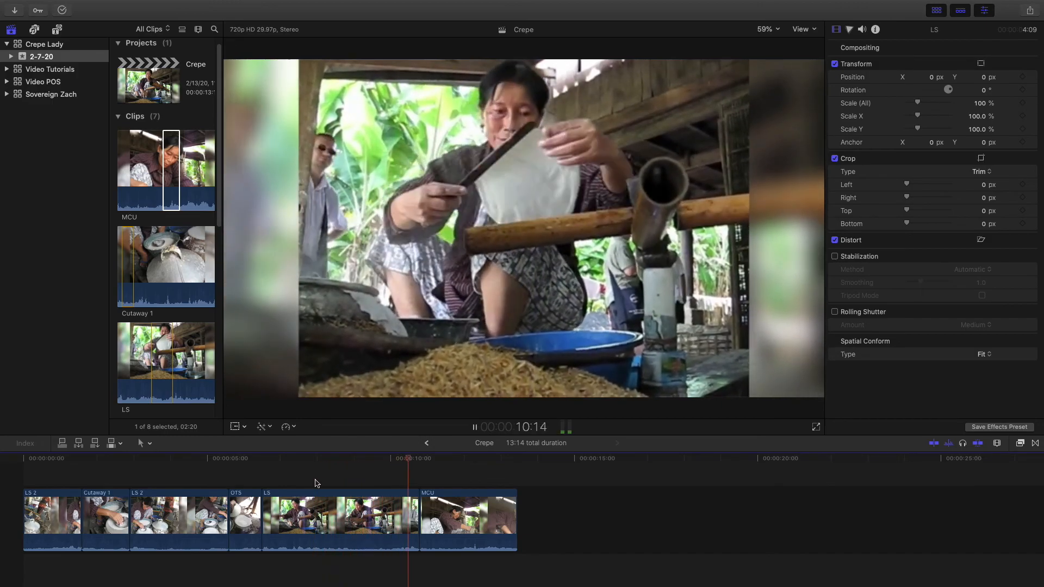
{"action": "key", "text": "space"}
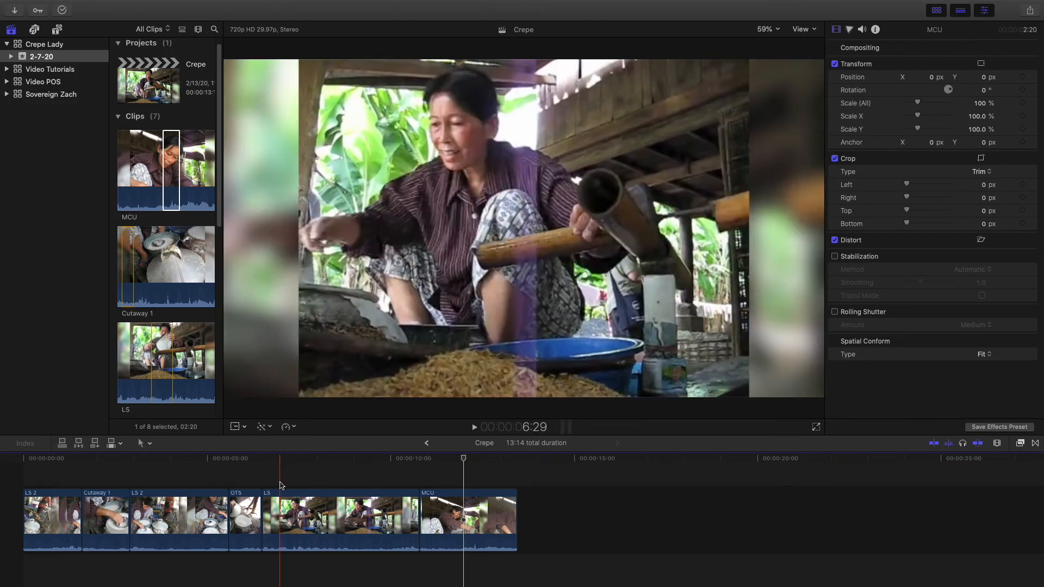
{"action": "left_click", "coordinate": [303, 478]}
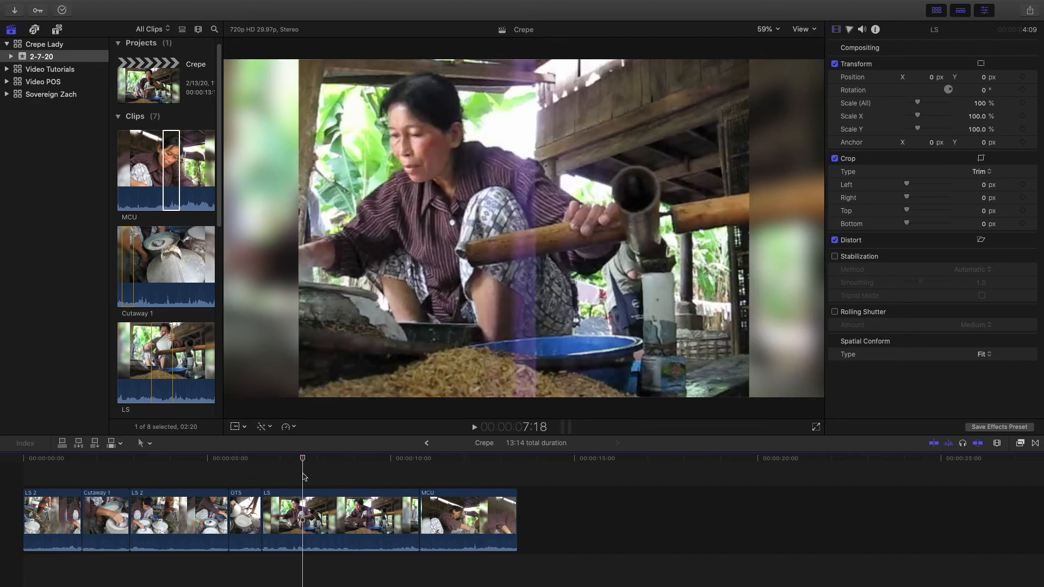
{"action": "key", "text": "space"}
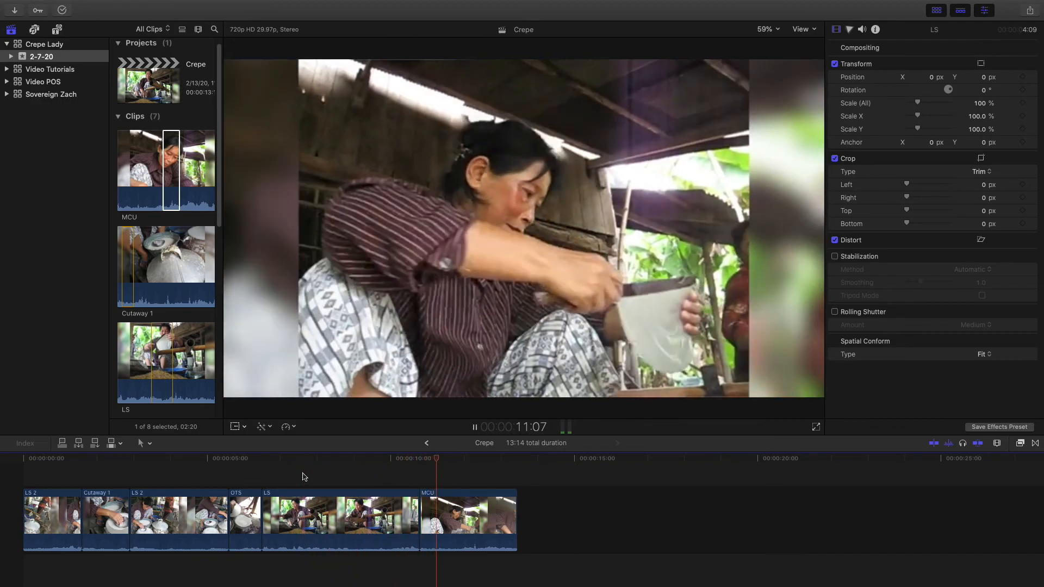
{"action": "key", "text": "space"}
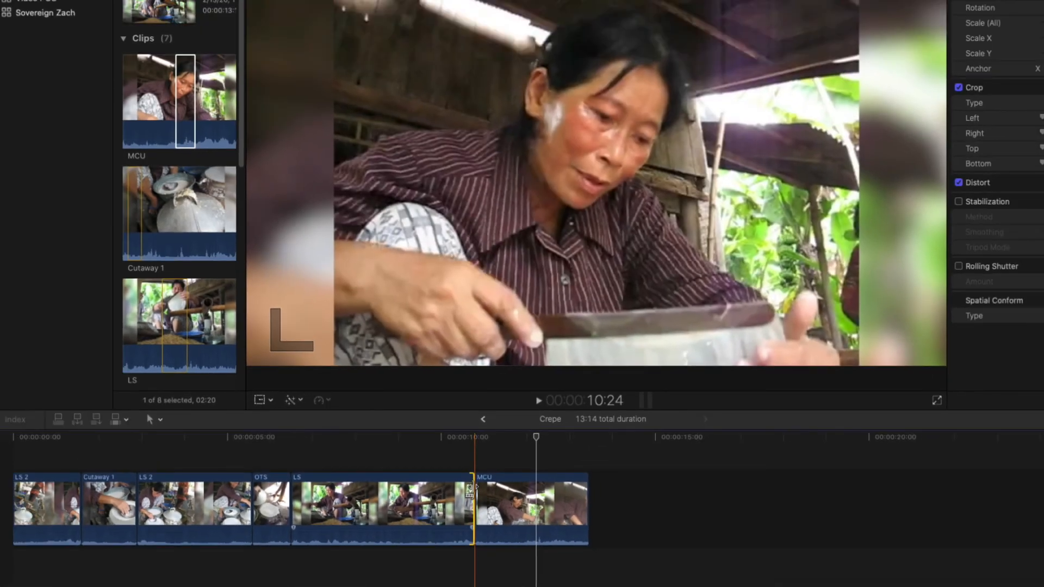
Trim the end of the timeline's LS clip to make it 3:02 long and play the cut into MCU
{"action": "left_click_drag", "start_coordinate": [470, 468], "coordinate": [420, 487]}
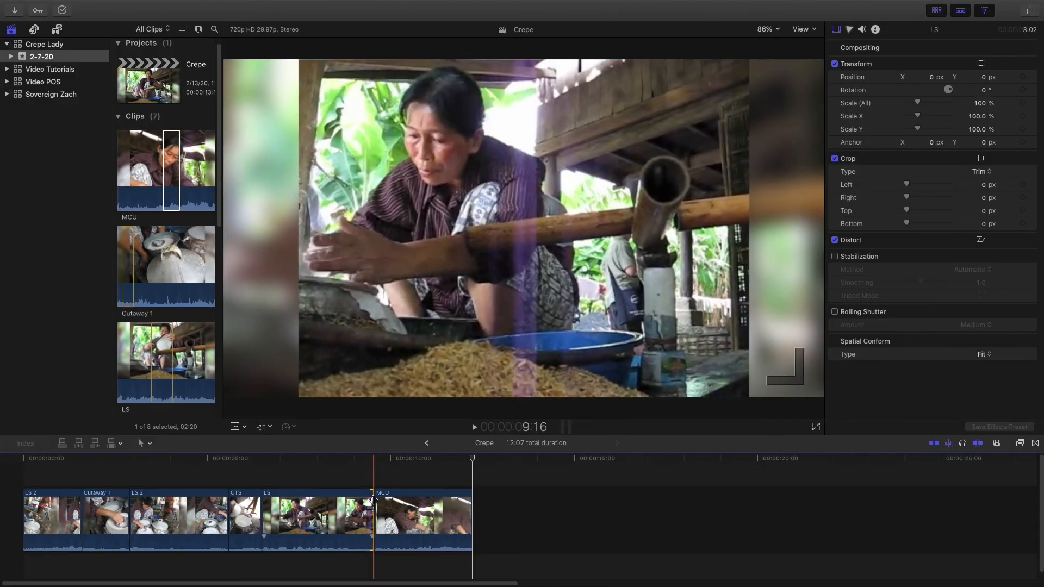
{"action": "left_click", "coordinate": [321, 481]}
{"action": "key", "text": "space"}
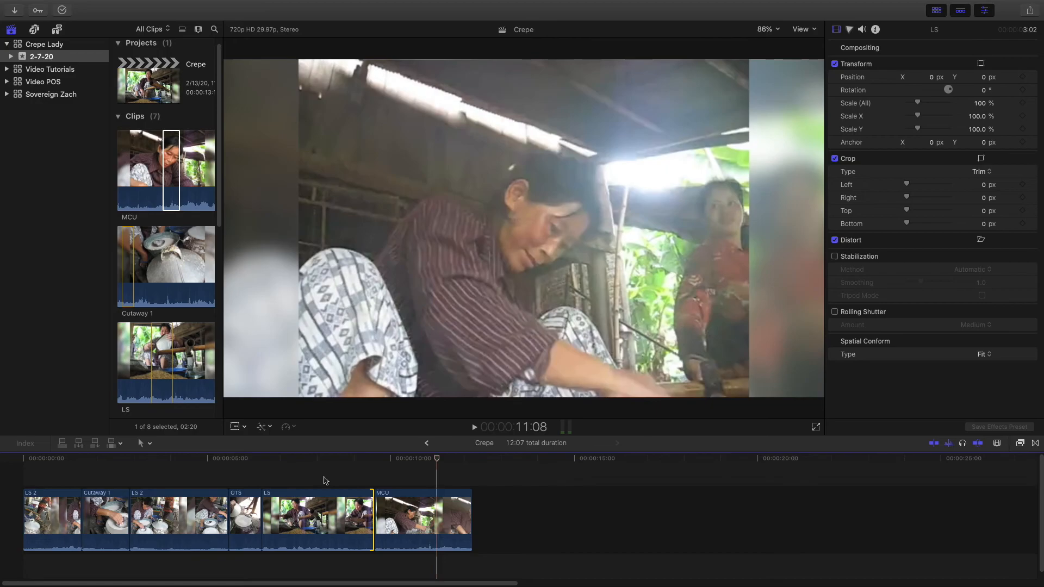
{"action": "key", "text": "space"}
Split the timeline's MCU clip at 11:06 with the Blade tool and select the second, 1:01 part
{"action": "left_click", "coordinate": [323, 510]}
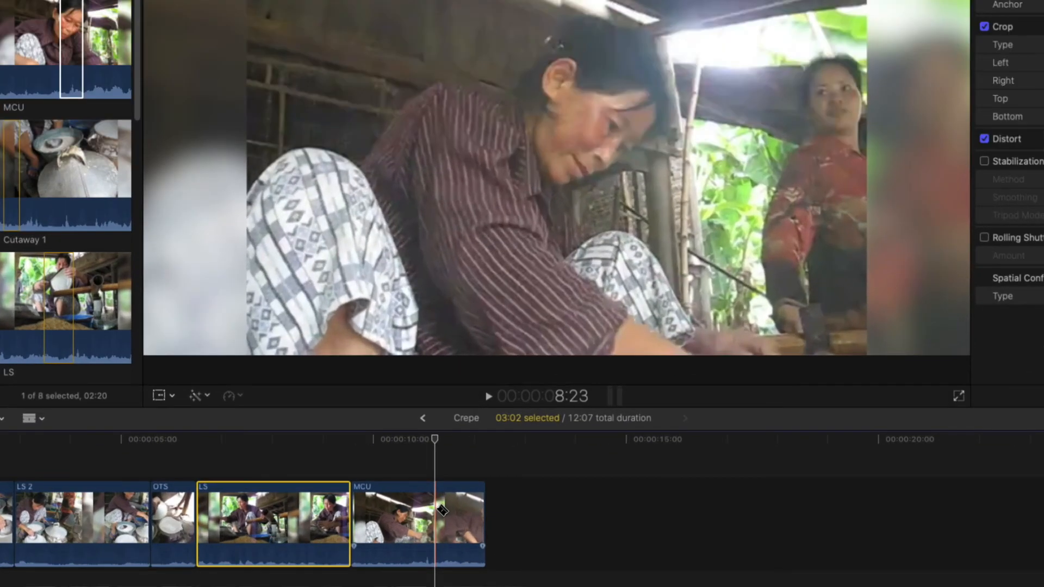
{"action": "left_click", "coordinate": [440, 509]}
{"action": "key", "text": "a"}
{"action": "left_click", "coordinate": [445, 509]}
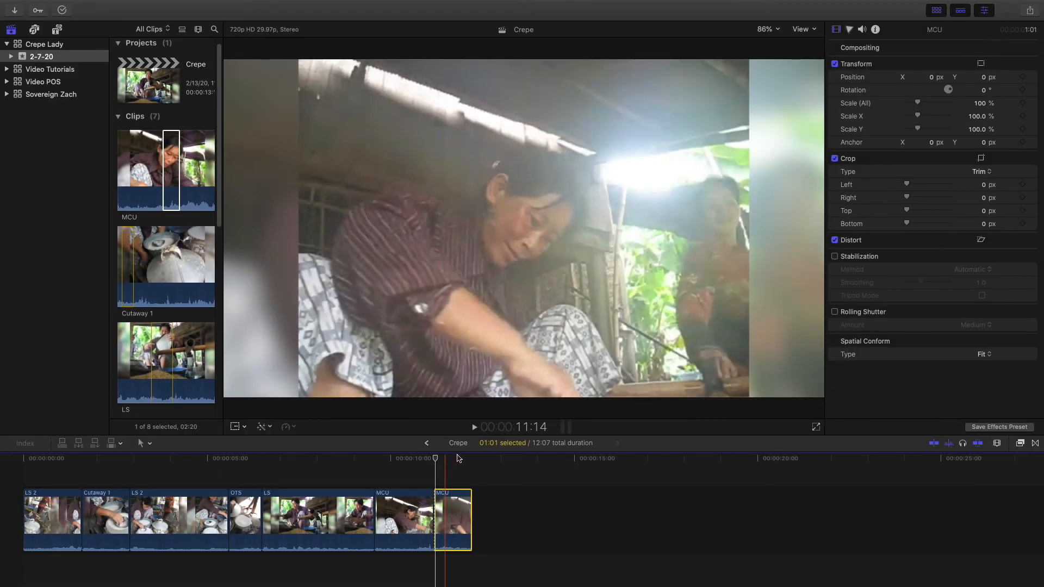
Apply a Ken Burns crop to the last MCU piece, with its end frame around the woman in red, and play the result
{"action": "left_click", "coordinate": [244, 427]}
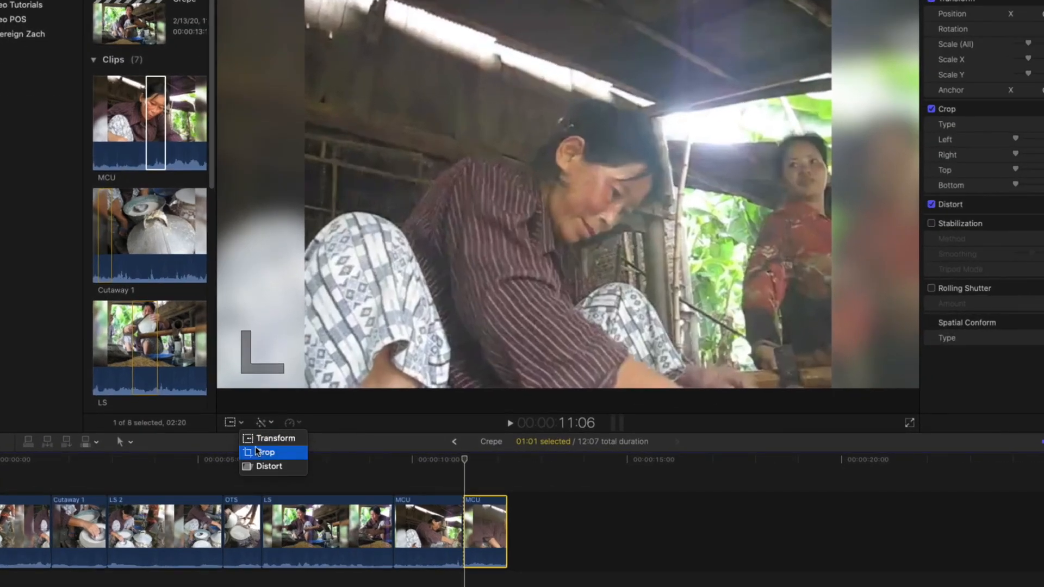
{"action": "left_click", "coordinate": [265, 453]}
{"action": "left_click", "coordinate": [597, 398]}
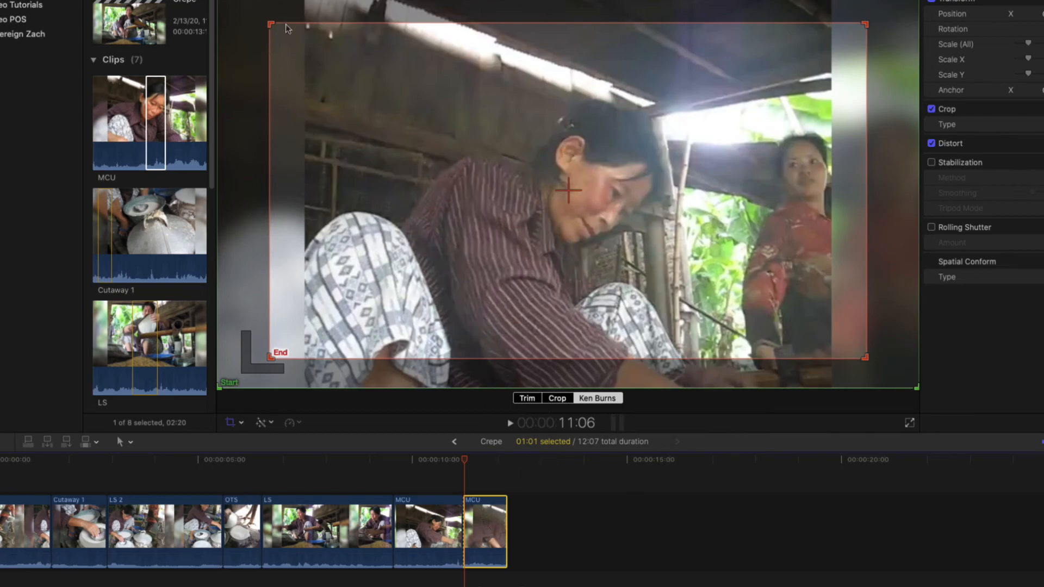
{"action": "left_click_drag", "start_coordinate": [272, 25], "coordinate": [578, 194]}
{"action": "left_click_drag", "start_coordinate": [758, 254], "coordinate": [784, 189]}
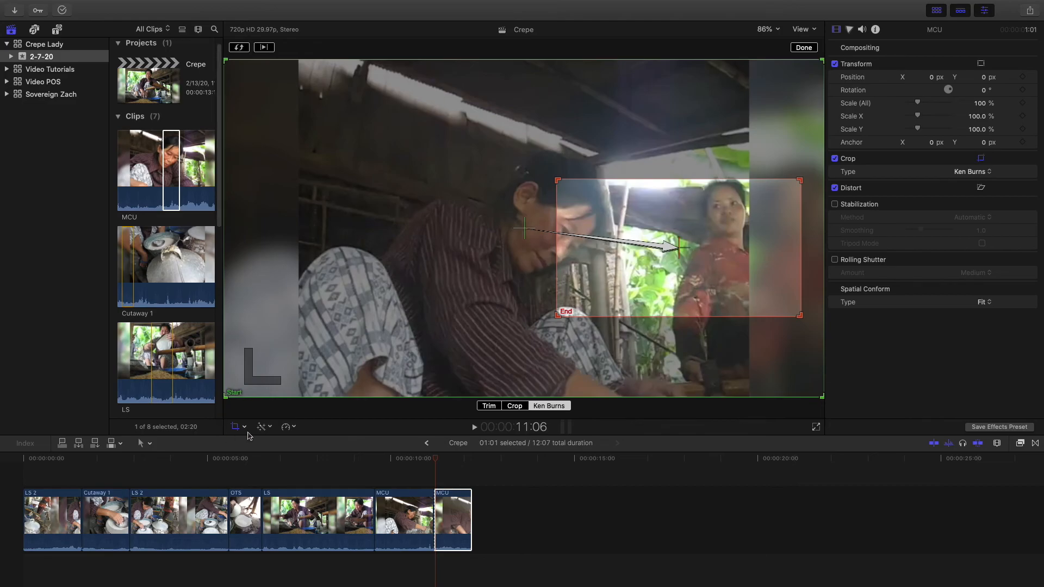
{"action": "left_click", "coordinate": [244, 426]}
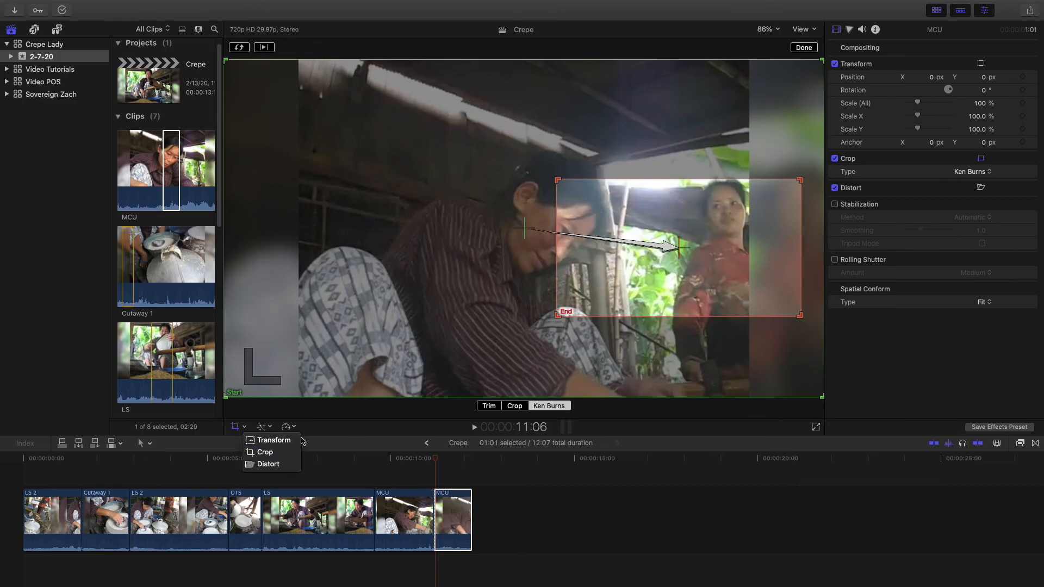
{"action": "left_click", "coordinate": [463, 406]}
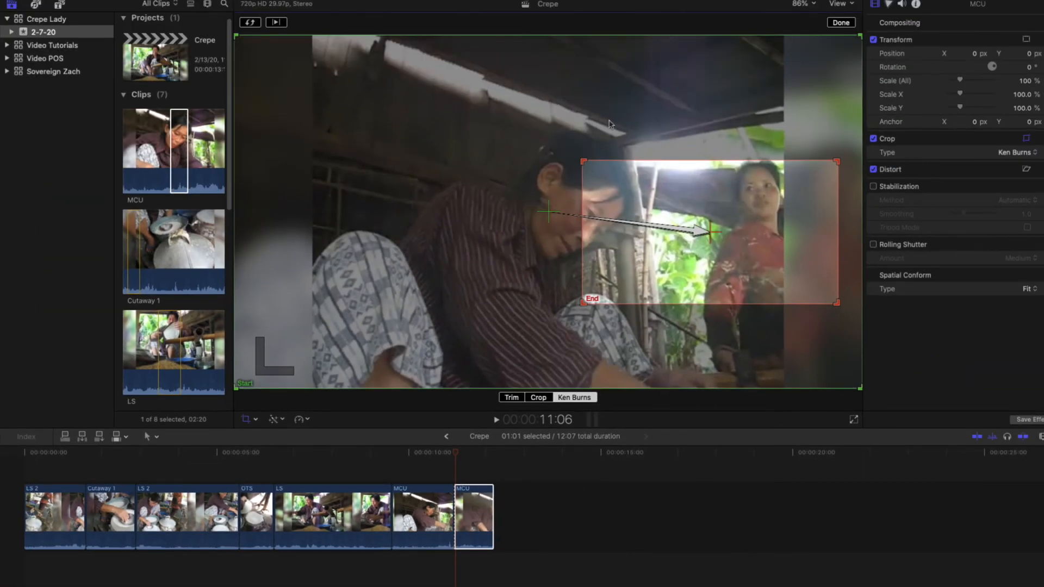
{"action": "left_click", "coordinate": [841, 23]}
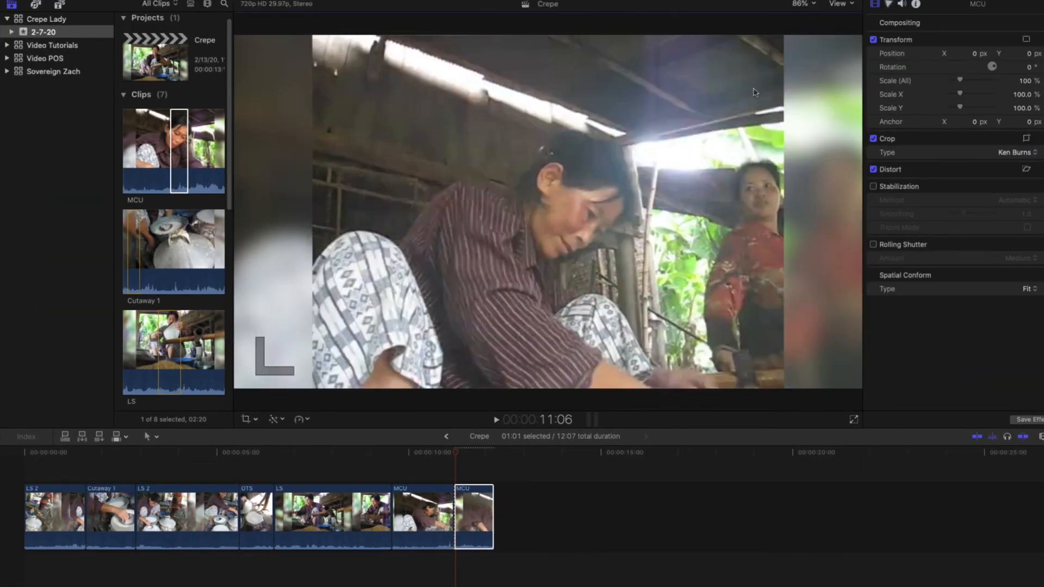
{"action": "key", "text": "space"}
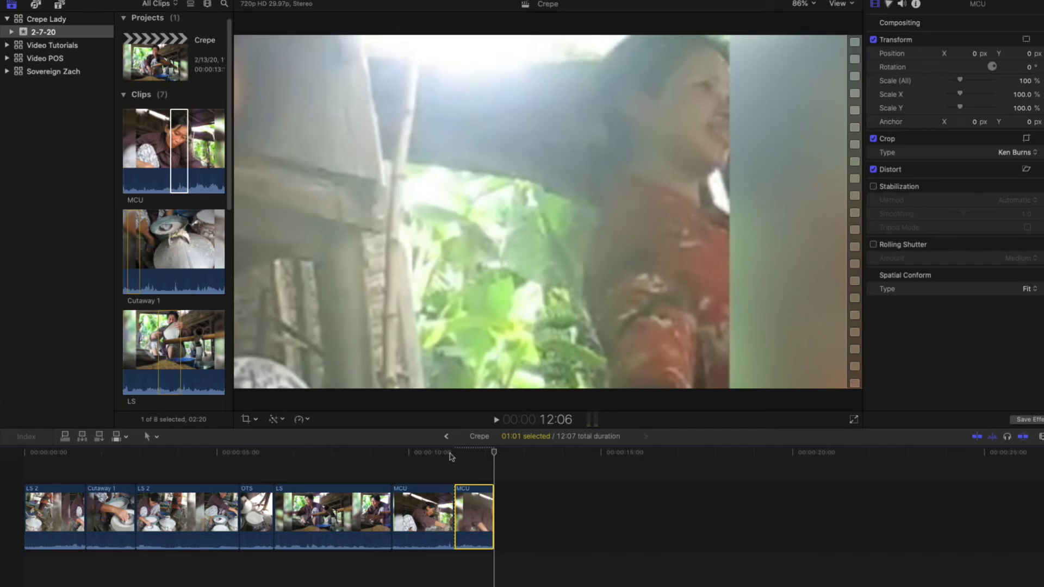
Mark a 2:23 range of the Cutaway 2 source clip from about 18:10, covering the crepe being laid on the rack
{"action": "scroll", "coordinate": [152, 243], "scroll_direction": "down", "scroll_amount": 8}
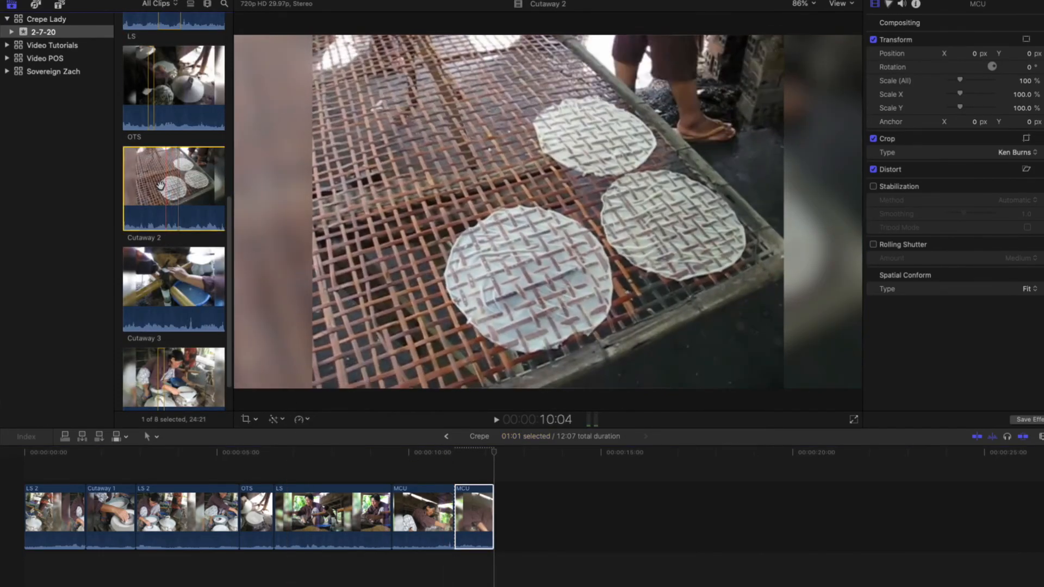
{"action": "left_click", "coordinate": [128, 184]}
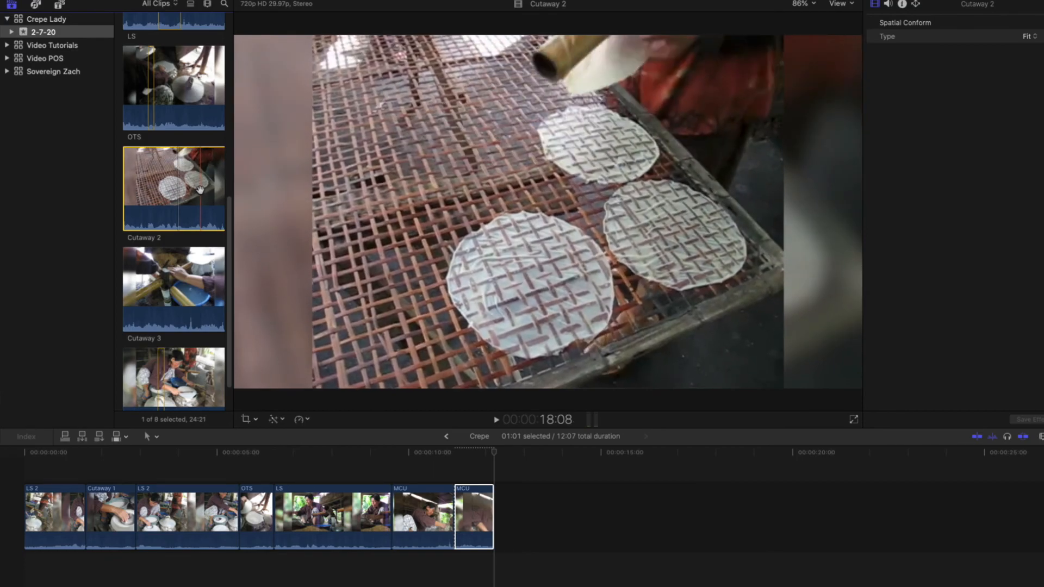
{"action": "key", "text": "i"}
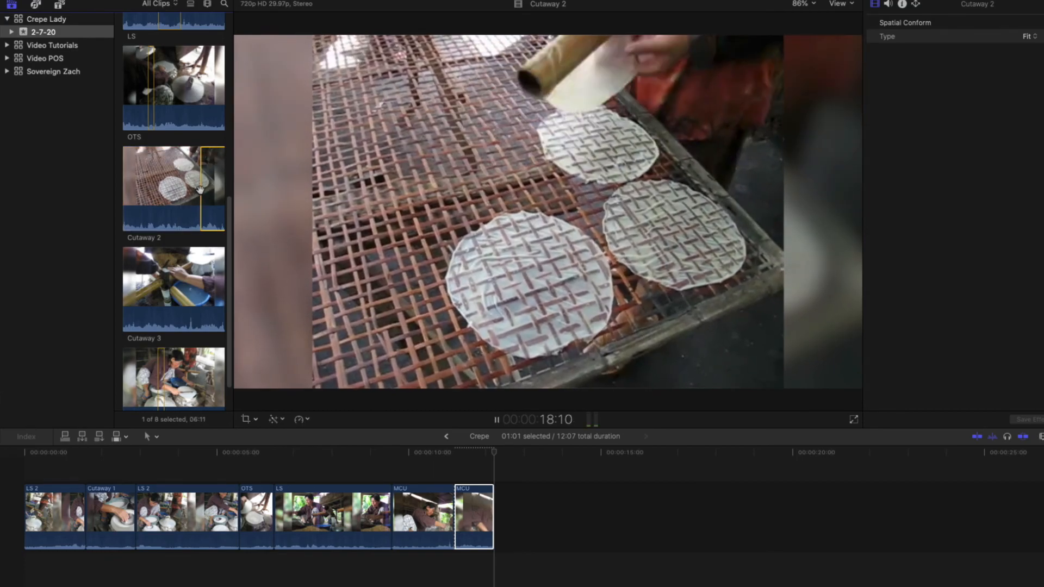
{"action": "key", "text": "space"}
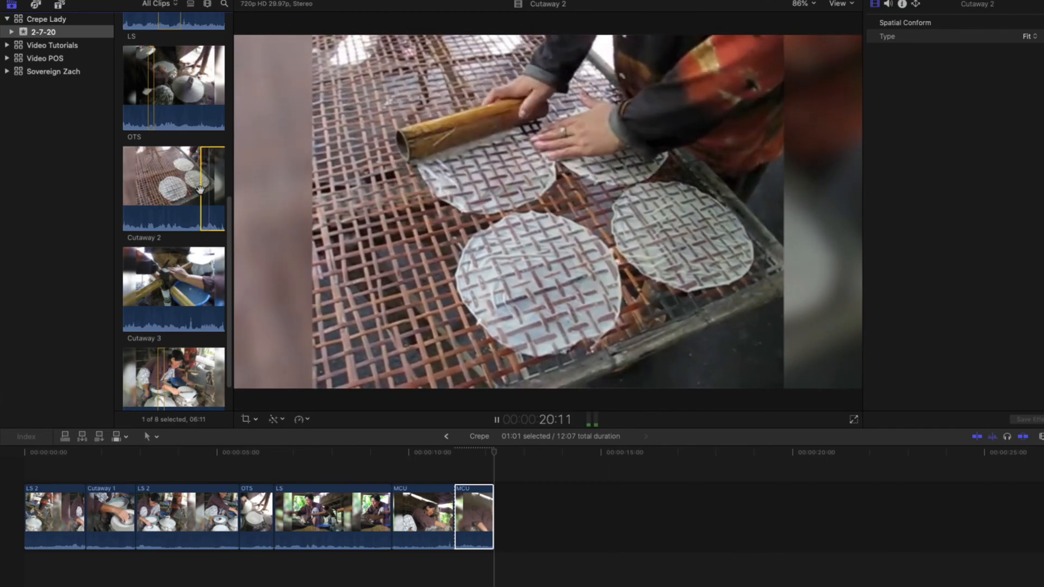
{"action": "key", "text": "o"}
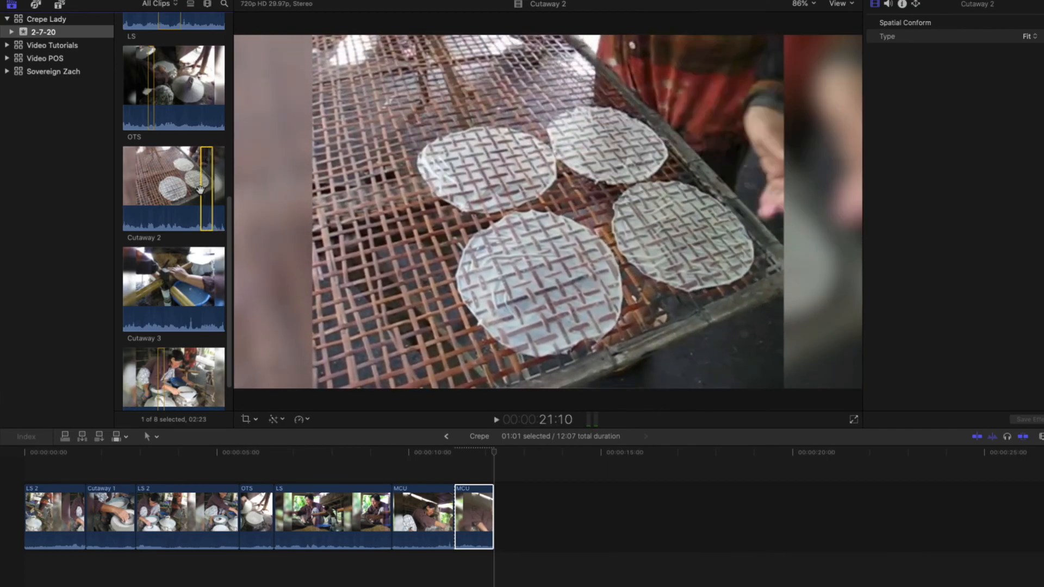
Append the marked Cutaway 2 range to the end of the Crepe timeline and play it
{"action": "key", "text": "e"}
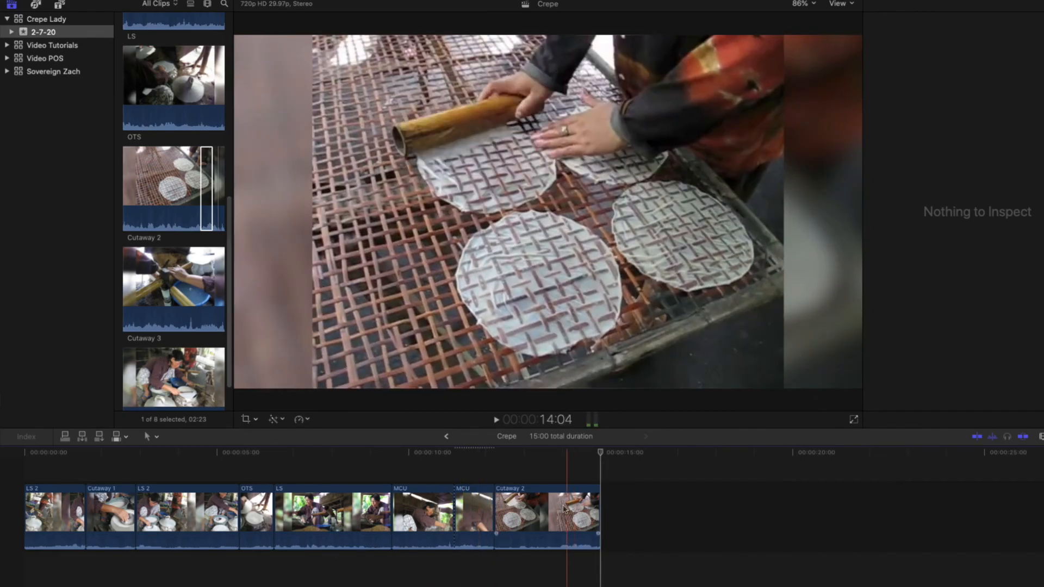
{"action": "left_click", "coordinate": [563, 509]}
{"action": "key", "text": "space"}
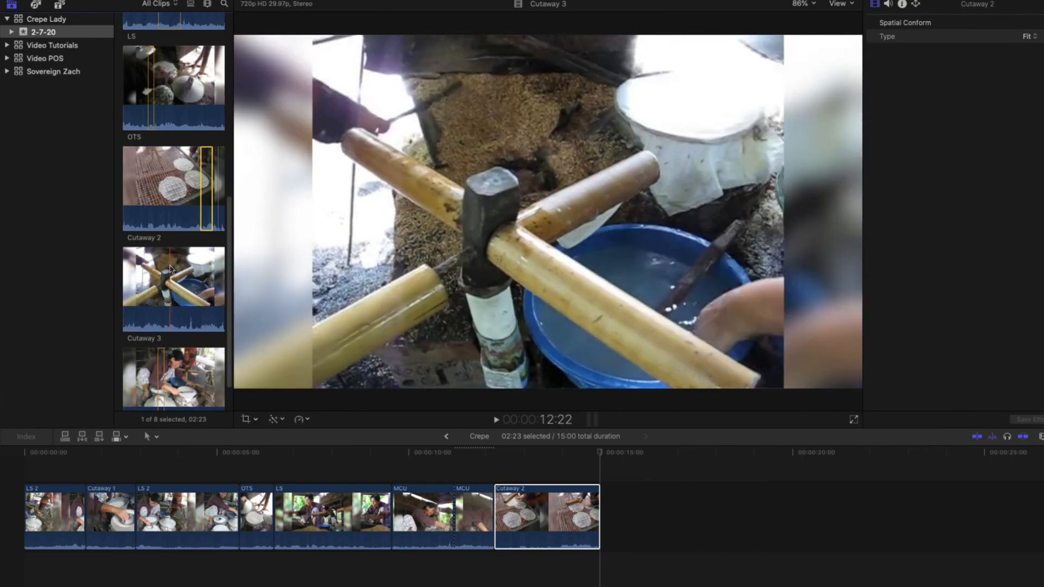
Set the start of a range in the Cutaway 3 source clip at about 14:24, where the hands rest on the bamboo handles
{"action": "scroll", "coordinate": [171, 268], "scroll_direction": "down", "scroll_amount": 2}
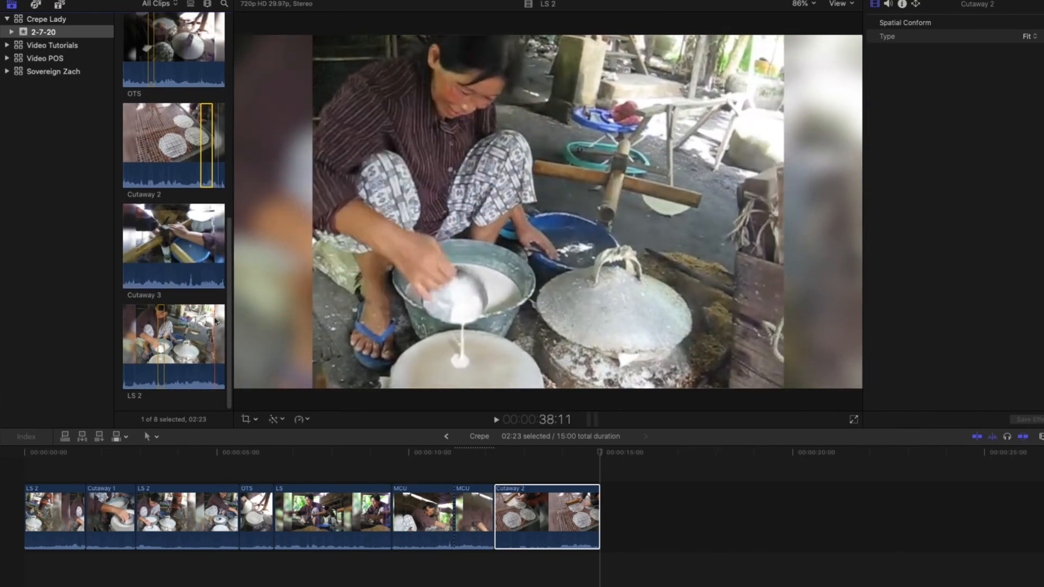
{"action": "scroll", "coordinate": [136, 263], "scroll_direction": "up", "scroll_amount": 8}
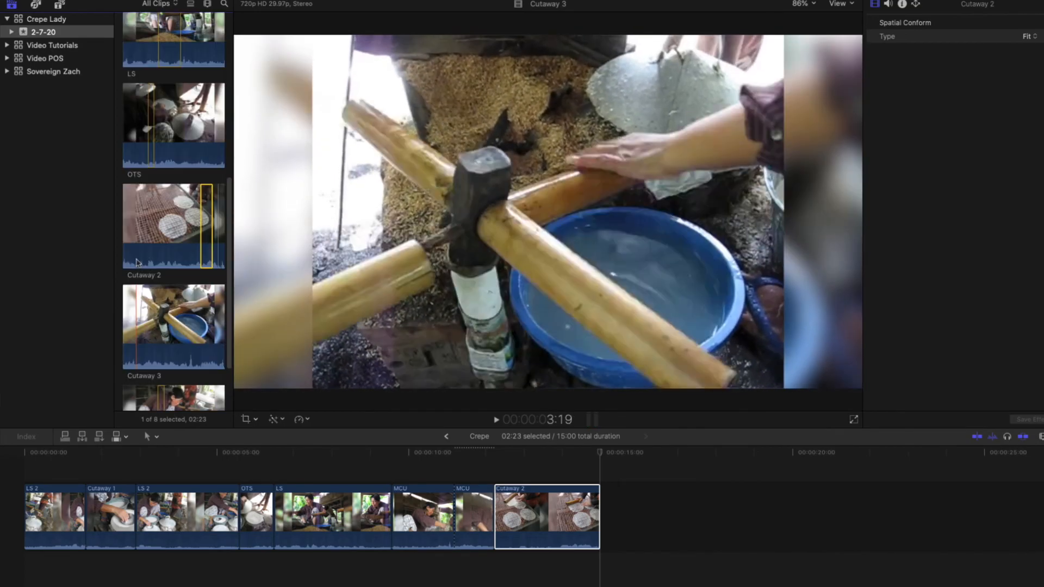
{"action": "scroll", "coordinate": [145, 263], "scroll_direction": "down", "scroll_amount": 8}
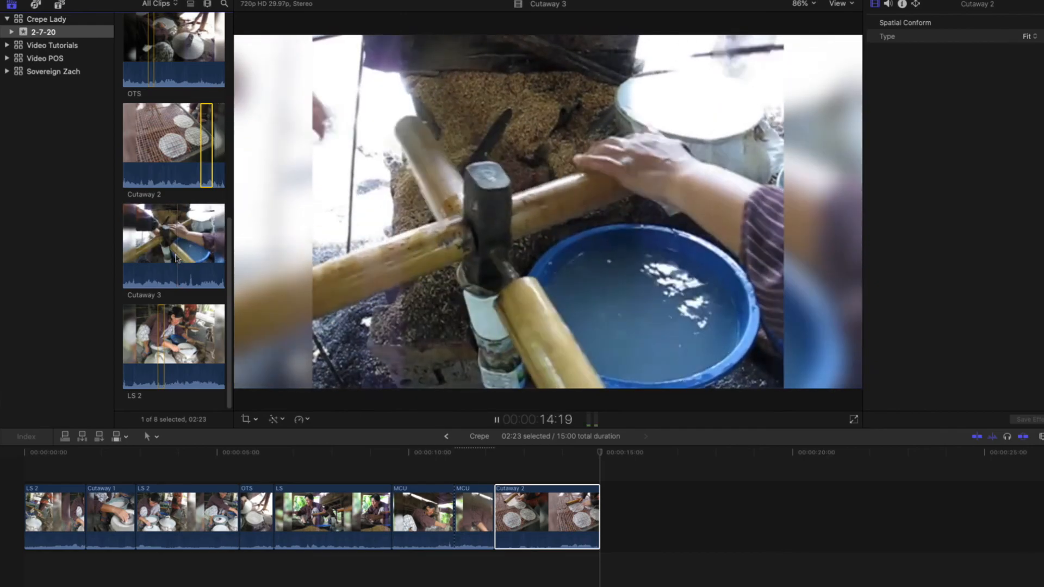
{"action": "left_click", "coordinate": [175, 258]}
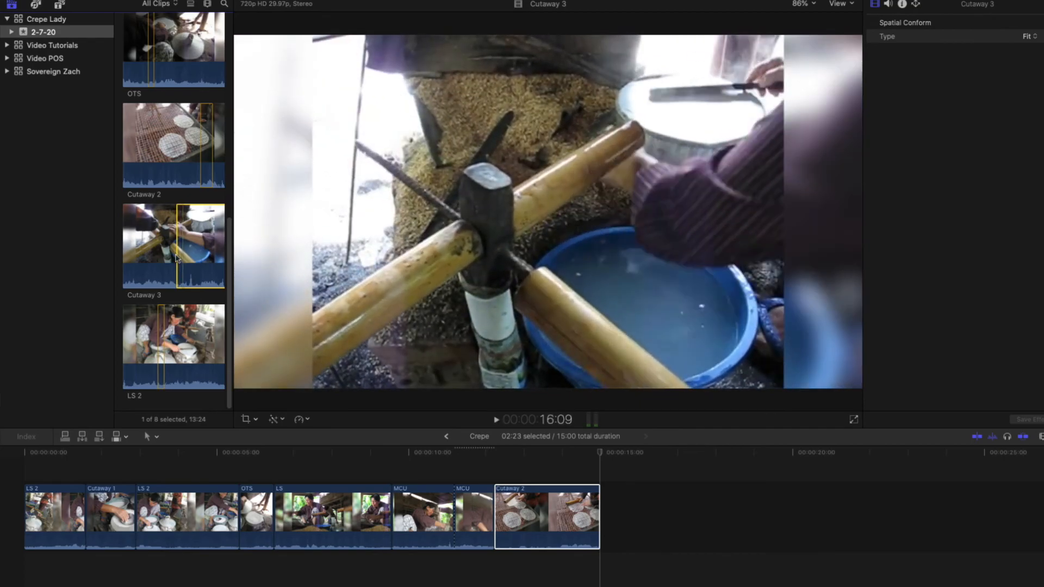
{"action": "key", "text": "Left"}
{"action": "key", "text": "Left"}
{"action": "key", "text": "Left"}
{"action": "key", "text": "Left"}
{"action": "key", "text": "Left"}
{"action": "key", "text": "Left"}
{"action": "key", "text": "Left"}
{"action": "key", "text": "Left"}
{"action": "key", "text": "Left"}
{"action": "key", "text": "Left"}
{"action": "key", "text": "Left"}
{"action": "key", "text": "Left"}
{"action": "key", "text": "Left"}
{"action": "key", "text": "Left"}
{"action": "key", "text": "Left"}
{"action": "key", "text": "Left"}
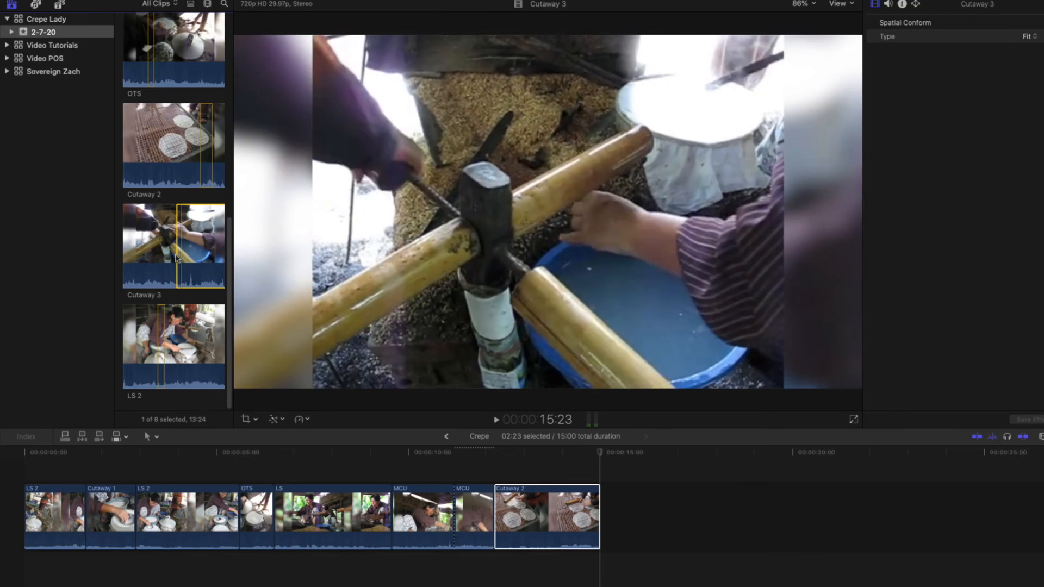
{"action": "key", "text": "Left"}
{"action": "key", "text": "Left"}
{"action": "key", "text": "Left"}
{"action": "key", "text": "Left"}
{"action": "key", "text": "Left"}
{"action": "key", "text": "Left"}
{"action": "key", "text": "Left"}
{"action": "key", "text": "Left"}
{"action": "key", "text": "Left"}
{"action": "key", "text": "Left"}
{"action": "key", "text": "Left"}
{"action": "key", "text": "Left"}
{"action": "key", "text": "Left"}
{"action": "key", "text": "Left"}
{"action": "key", "text": "Left"}
{"action": "key", "text": "Left"}
{"action": "key", "text": "Left"}
{"action": "key", "text": "Left"}
{"action": "key", "text": "Left"}
{"action": "key", "text": "Left"}
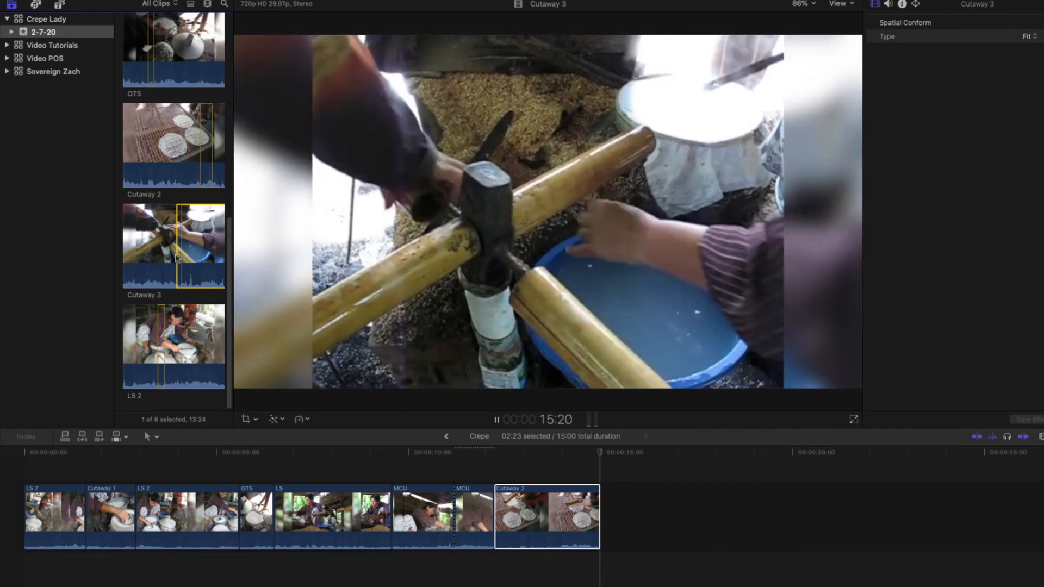
{"action": "key", "text": "Right"}
{"action": "key", "text": "Right"}
{"action": "key", "text": "Right"}
{"action": "key", "text": "Right"}
{"action": "key", "text": "Right"}
{"action": "key", "text": "Right"}
{"action": "key", "text": "Right"}
{"action": "key", "text": "Right"}
{"action": "key", "text": "Right"}
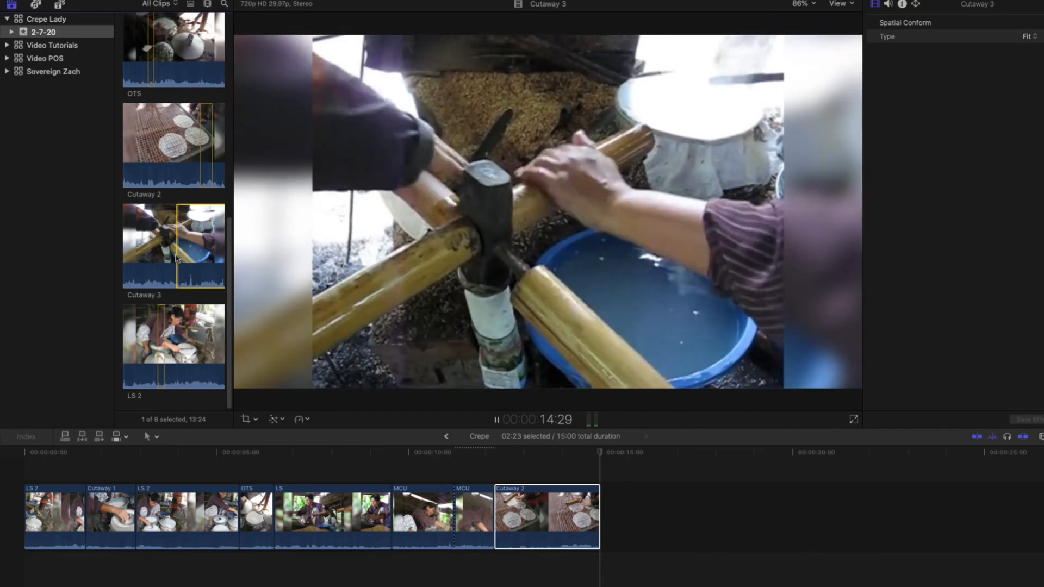
{"action": "key", "text": "Left"}
{"action": "key", "text": "Left"}
{"action": "key", "text": "Left"}
{"action": "key", "text": "Left"}
{"action": "key", "text": "Left"}
{"action": "key", "text": "Left"}
{"action": "key", "text": "Left"}
{"action": "key", "text": "Left"}
{"action": "key", "text": "Left"}
{"action": "key", "text": "Left"}
{"action": "key", "text": "Left"}
{"action": "key", "text": "Left"}
{"action": "key", "text": "Left"}
{"action": "key", "text": "Left"}
{"action": "key", "text": "Left"}
{"action": "key", "text": "Left"}
{"action": "key", "text": "Left"}
{"action": "key", "text": "Left"}
{"action": "key", "text": "Left"}
{"action": "key", "text": "Right"}
{"action": "key", "text": "Right"}
{"action": "key", "text": "Right"}
{"action": "key", "text": "Right"}
{"action": "key", "text": "Right"}
{"action": "key", "text": "Right"}
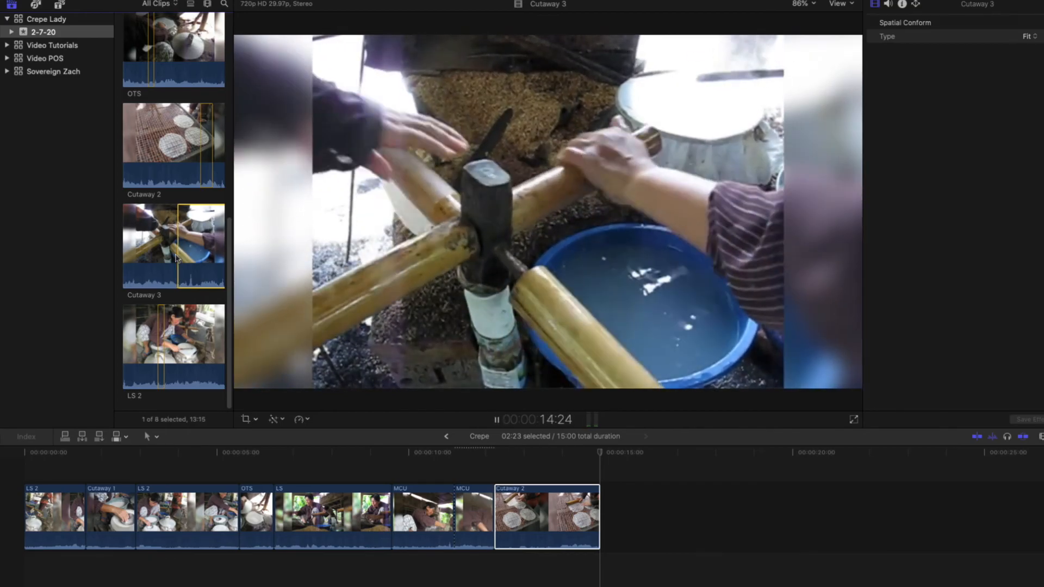
Play on from the range start in Cutaway 3 and set the range end at about 15:22 for a 00:29 selection
{"action": "key", "text": "space"}
{"action": "key", "text": "space"}
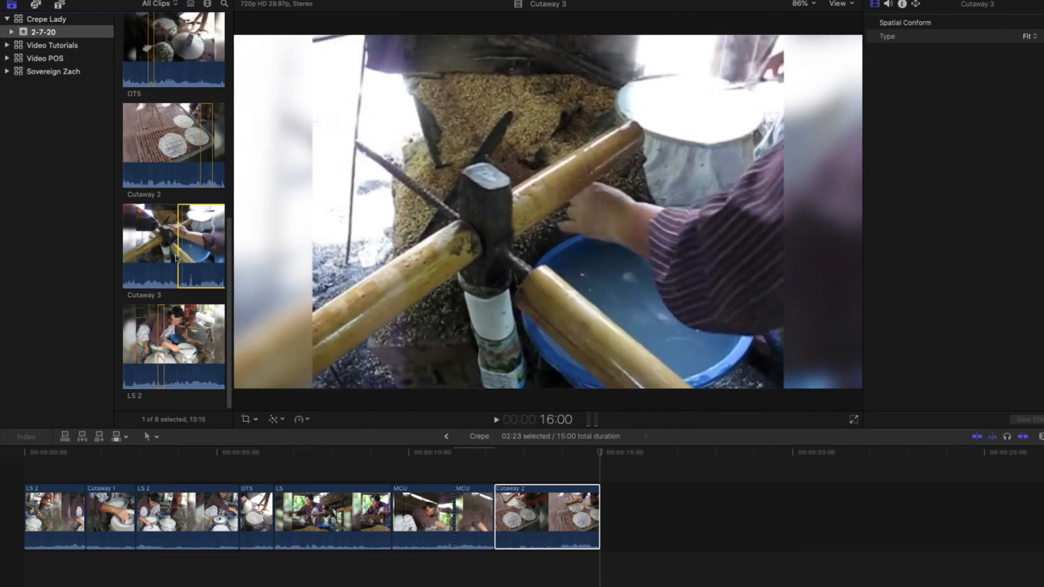
{"action": "key", "text": "space"}
{"action": "key", "text": "o"}
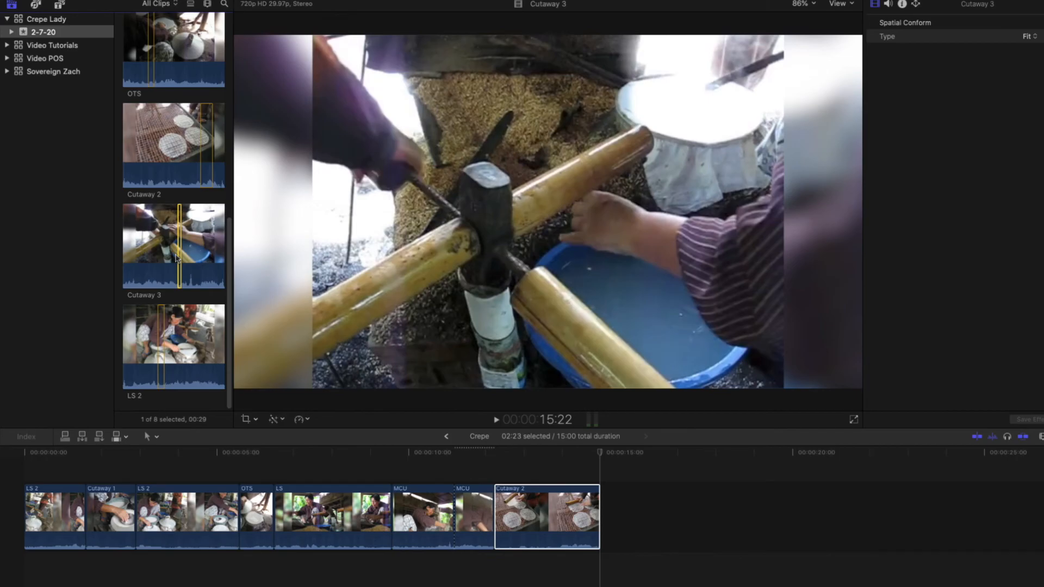
Append the Cutaway 3 range to the timeline and move it between the last MCU piece and Cutaway 2
{"action": "key", "text": "e"}
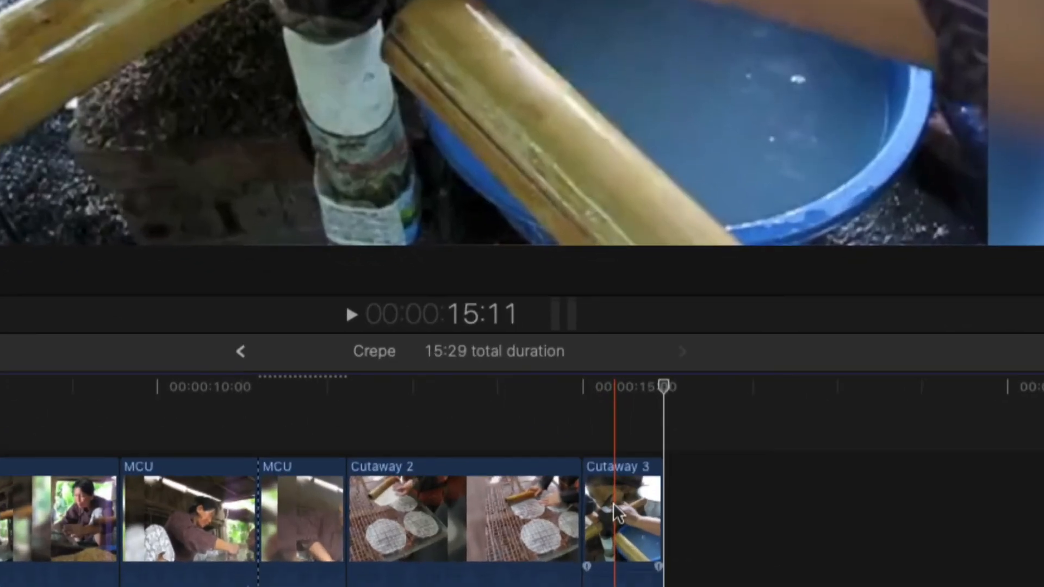
{"action": "left_click", "coordinate": [617, 509]}
{"action": "left_click_drag", "start_coordinate": [616, 511], "coordinate": [369, 495]}
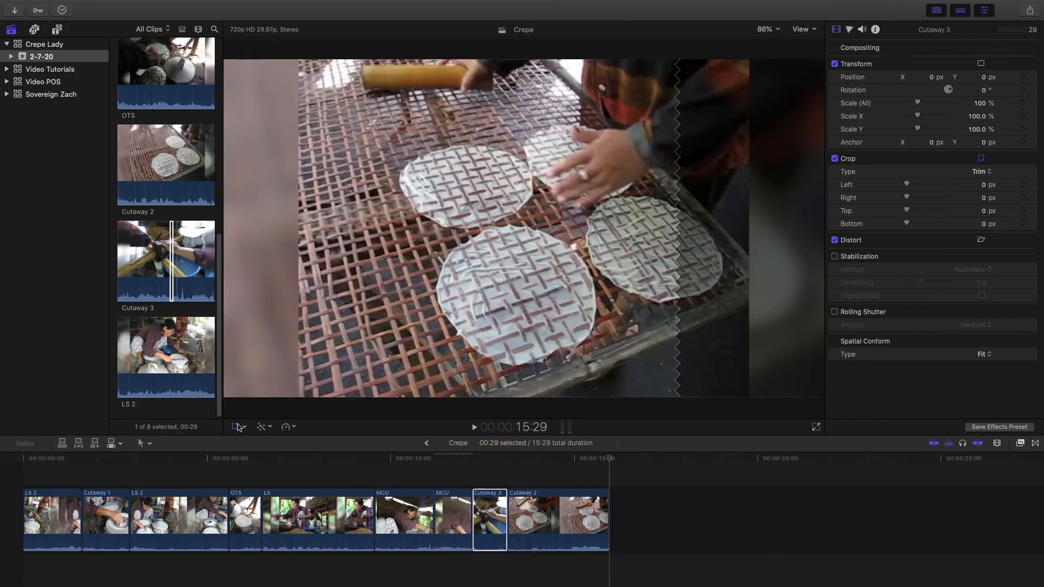
Place the playhead at 12:21 in the timeline's Cutaway 3 clip and set its crop type to Crop
{"action": "left_click", "coordinate": [236, 427]}
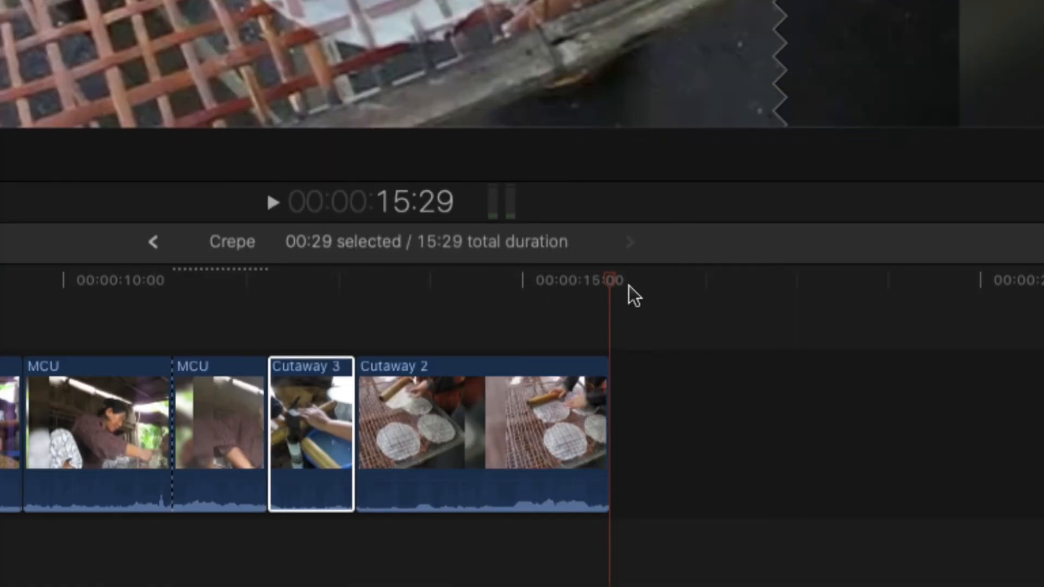
{"action": "left_click_drag", "start_coordinate": [609, 273], "coordinate": [311, 277]}
{"action": "key", "text": "shift+c"}
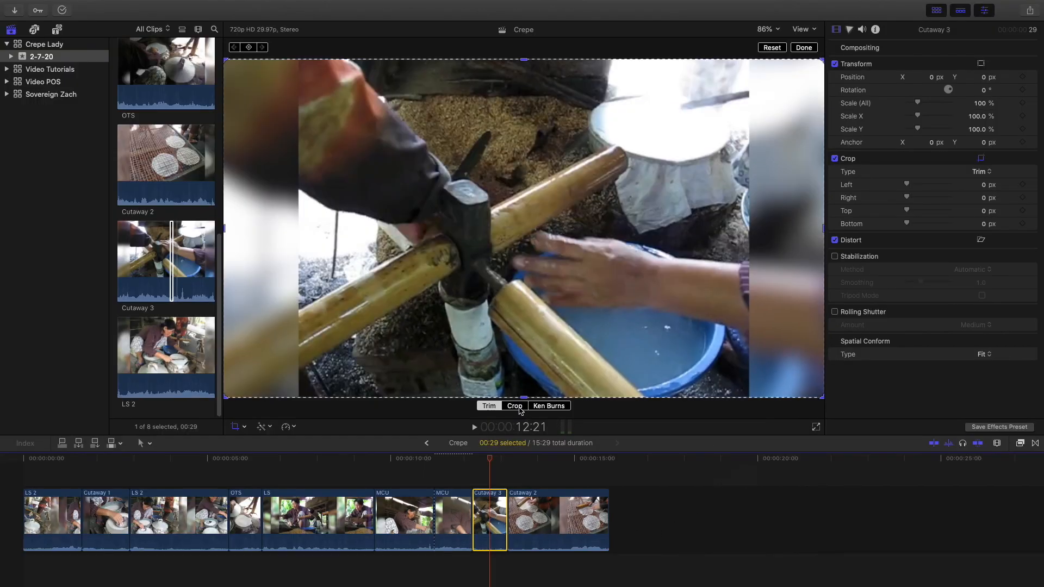
{"action": "left_click", "coordinate": [517, 407]}
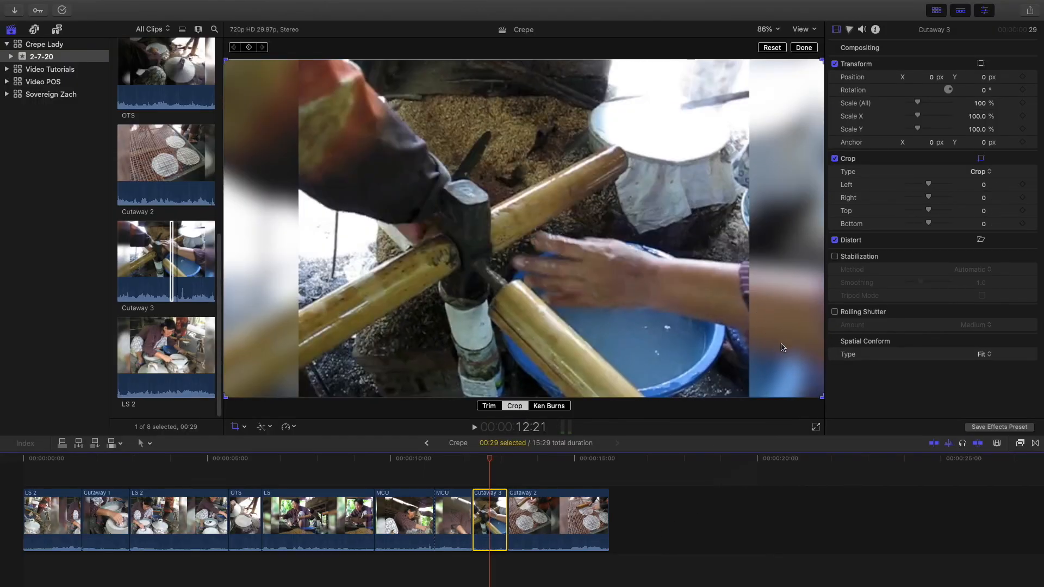
{"action": "left_click_drag", "start_coordinate": [824, 397], "coordinate": [918, 424]}
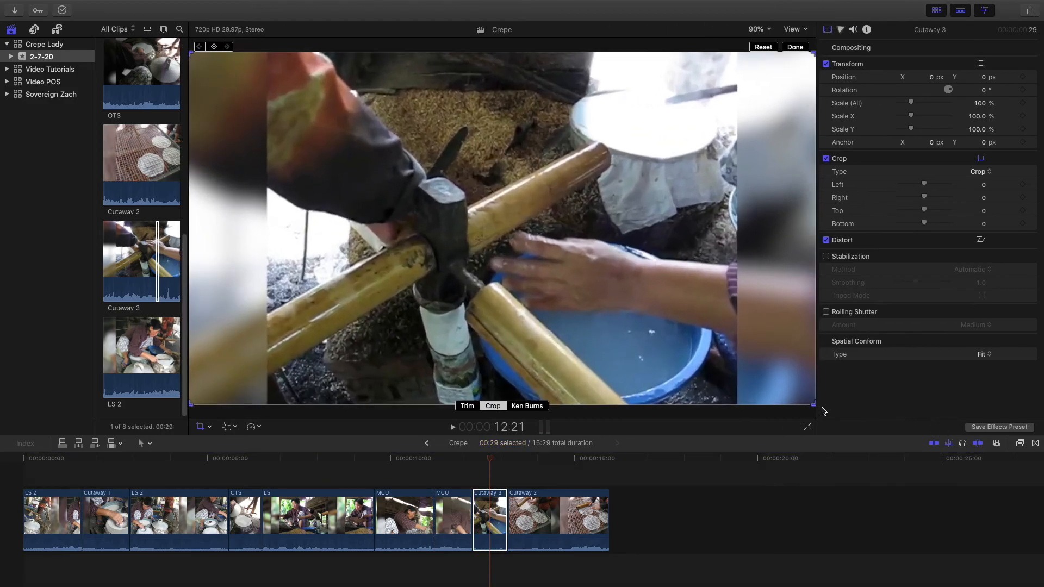
{"action": "left_click_drag", "start_coordinate": [814, 404], "coordinate": [750, 372]}
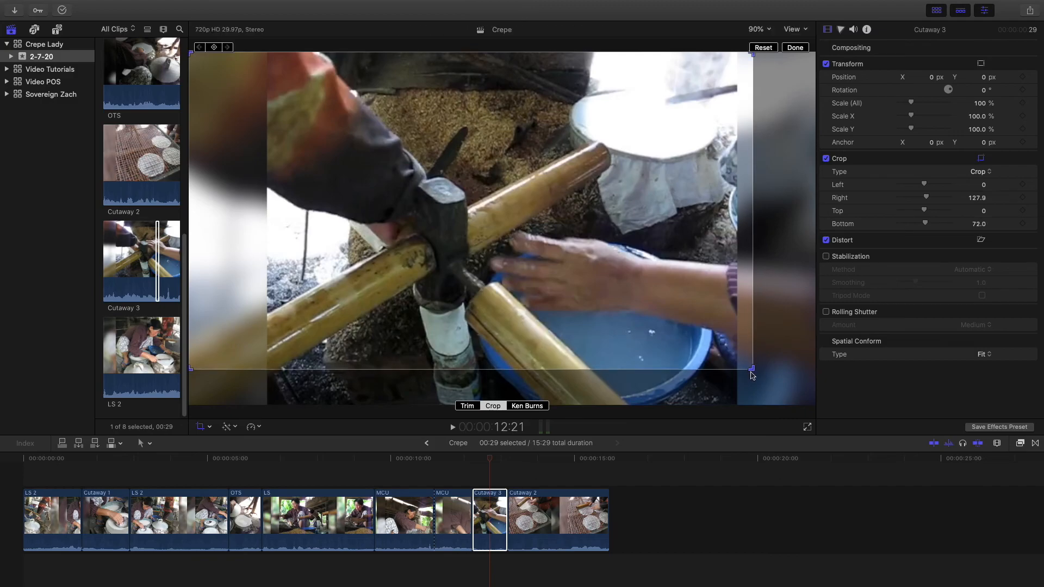
{"action": "key", "text": "super+z"}
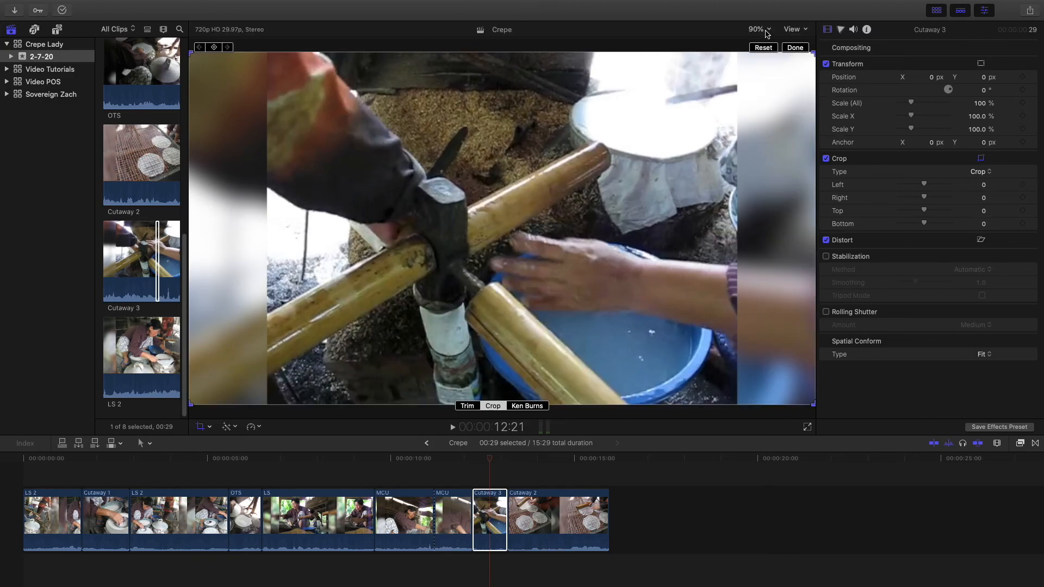
Crop the timeline's Cutaway 3 clip from its lower-right corner, to 455.0 on the right and 255.9 at the bottom, and finish the crop
{"action": "left_click", "coordinate": [768, 29]}
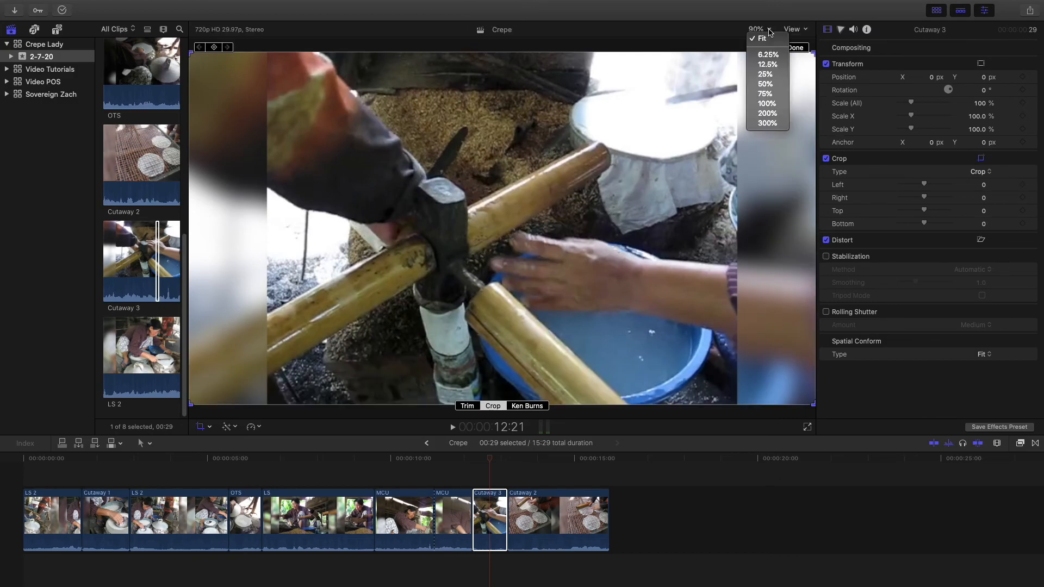
{"action": "left_click", "coordinate": [765, 94]}
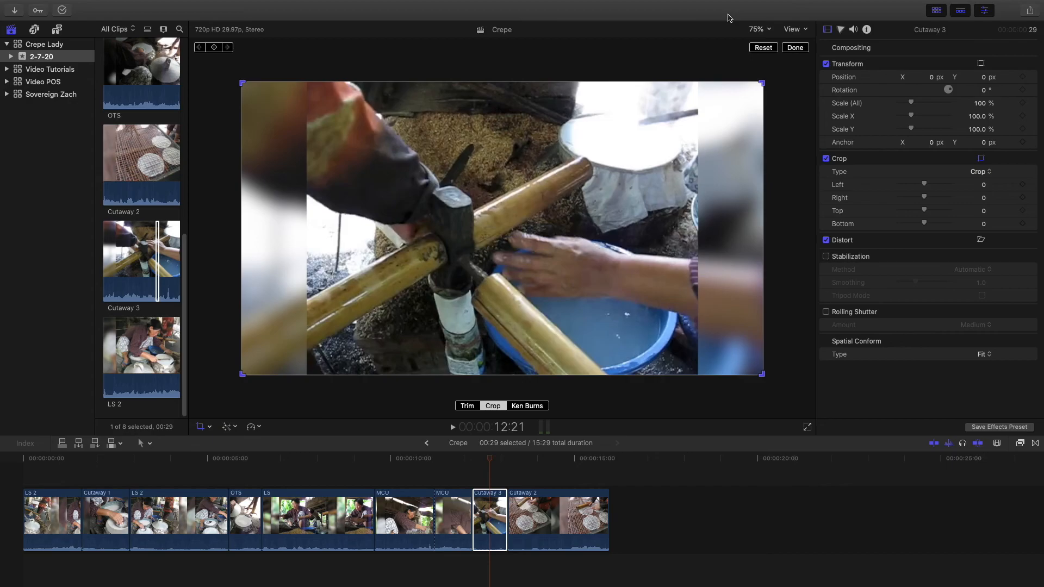
{"action": "left_click_drag", "start_coordinate": [762, 374], "coordinate": [548, 254]}
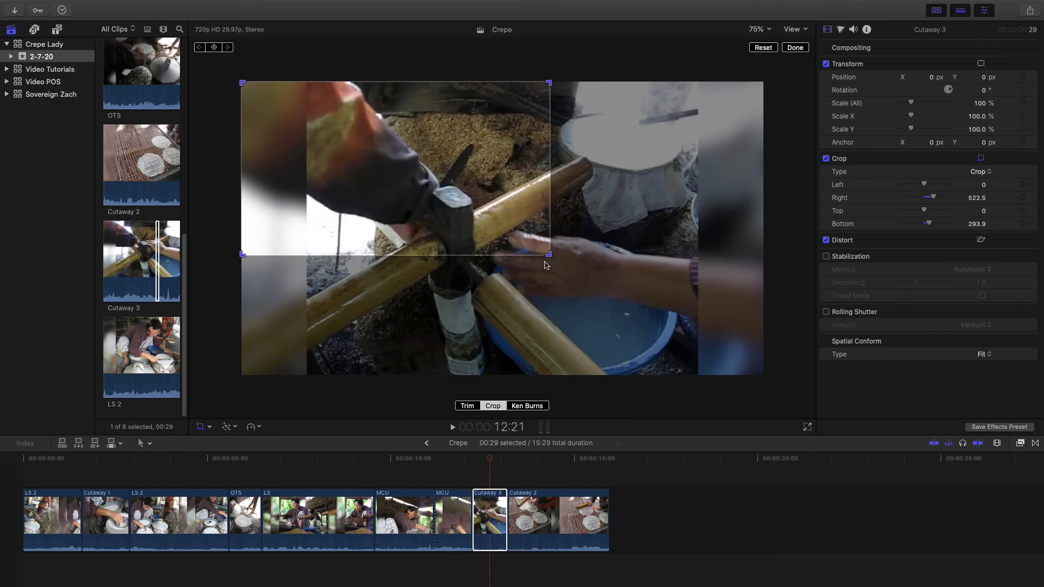
{"action": "left_click_drag", "start_coordinate": [549, 254], "coordinate": [569, 268]}
{"action": "left_click", "coordinate": [795, 47]}
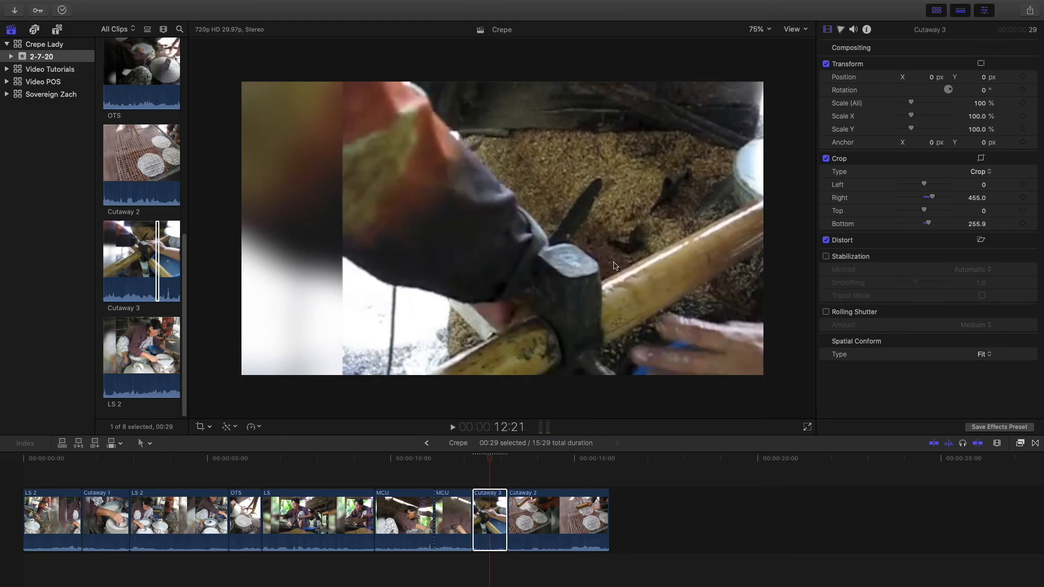
Play the timeline from the first MCU piece, and again from 7:02 in the LS clip through to the end
{"action": "left_click", "coordinate": [387, 460]}
{"action": "key", "text": "space"}
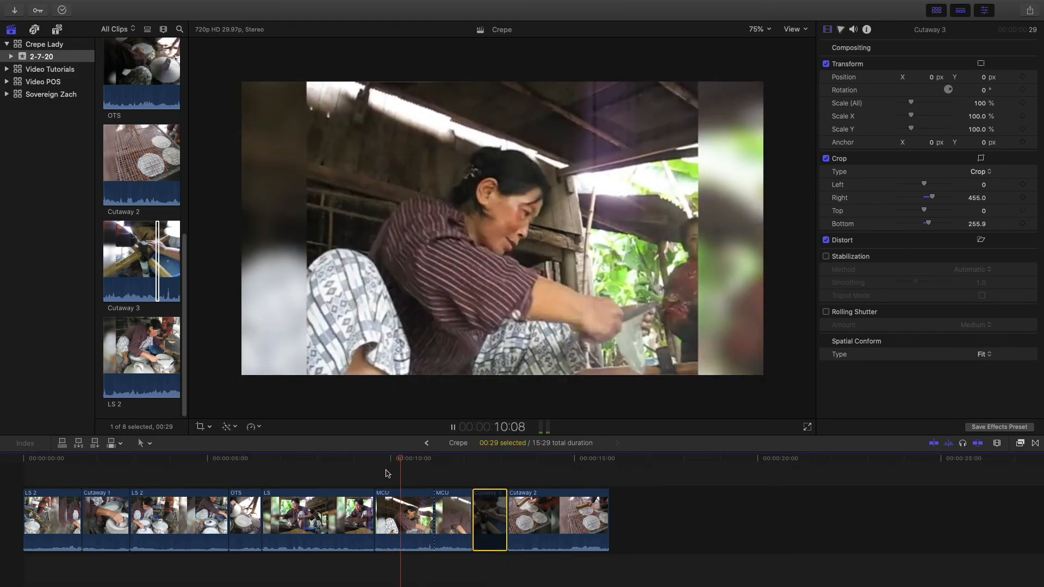
{"action": "key", "text": "space"}
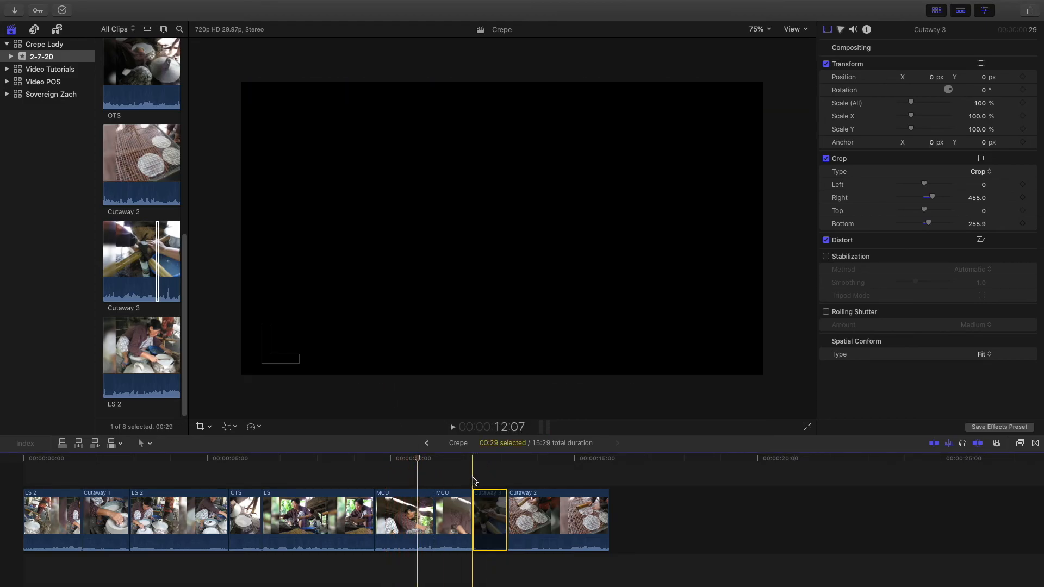
{"action": "left_click", "coordinate": [283, 460]}
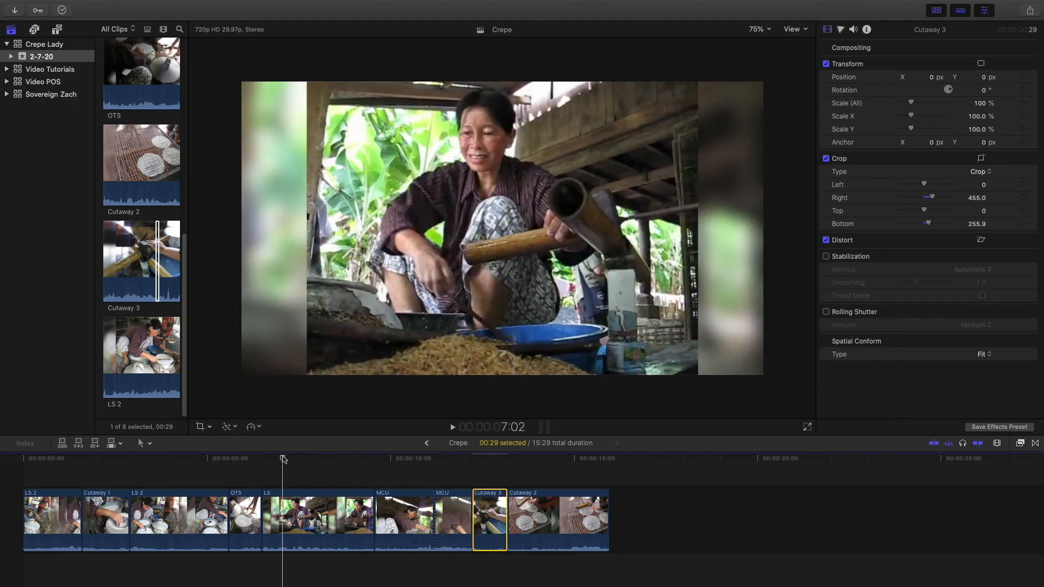
{"action": "key", "text": "space"}
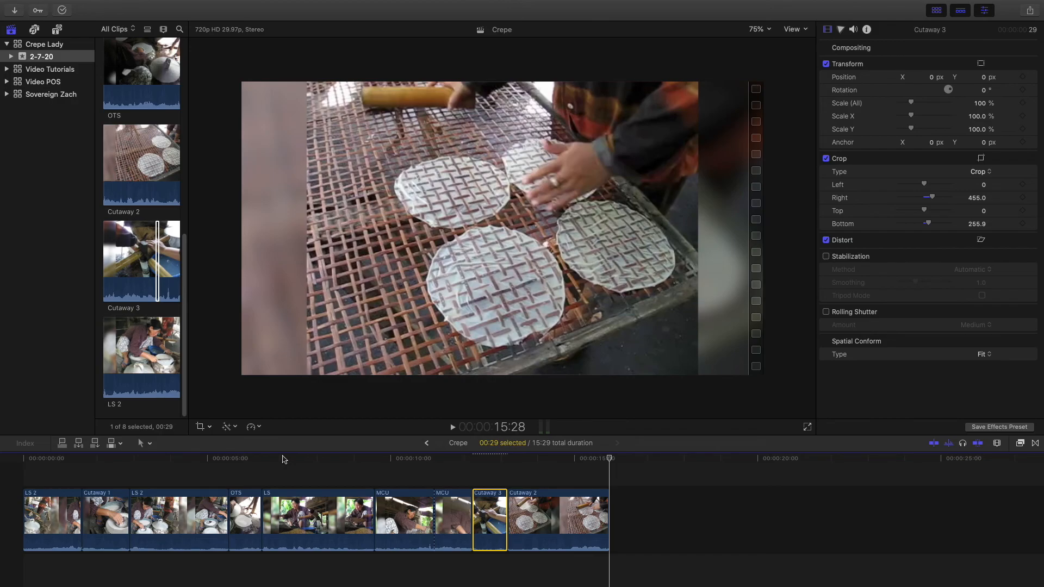
Return the playhead to the start of the Crepe timeline and play the whole sequence
{"action": "left_click", "coordinate": [601, 478]}
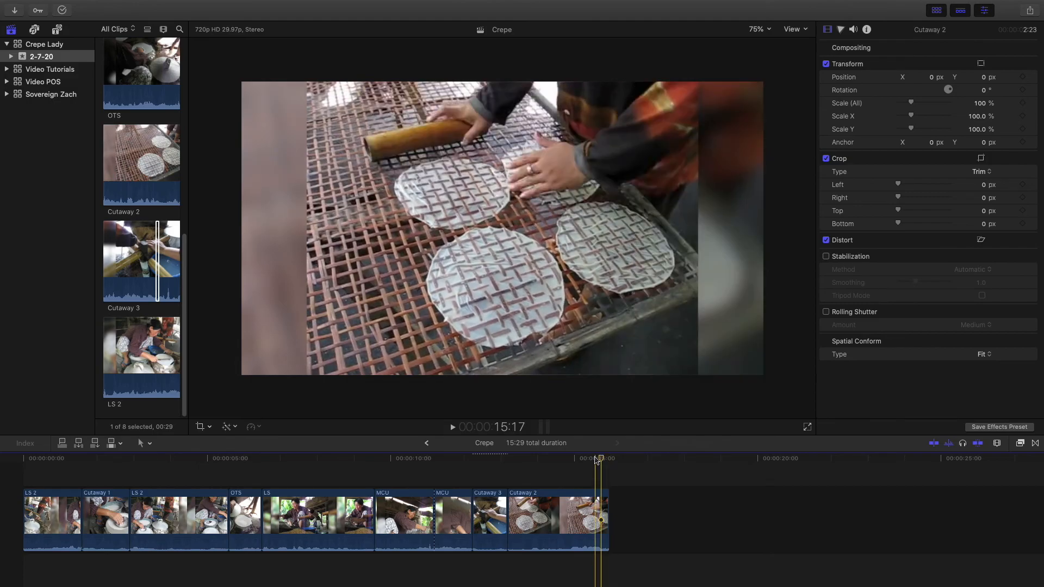
{"action": "left_click_drag", "start_coordinate": [600, 460], "coordinate": [1, 430]}
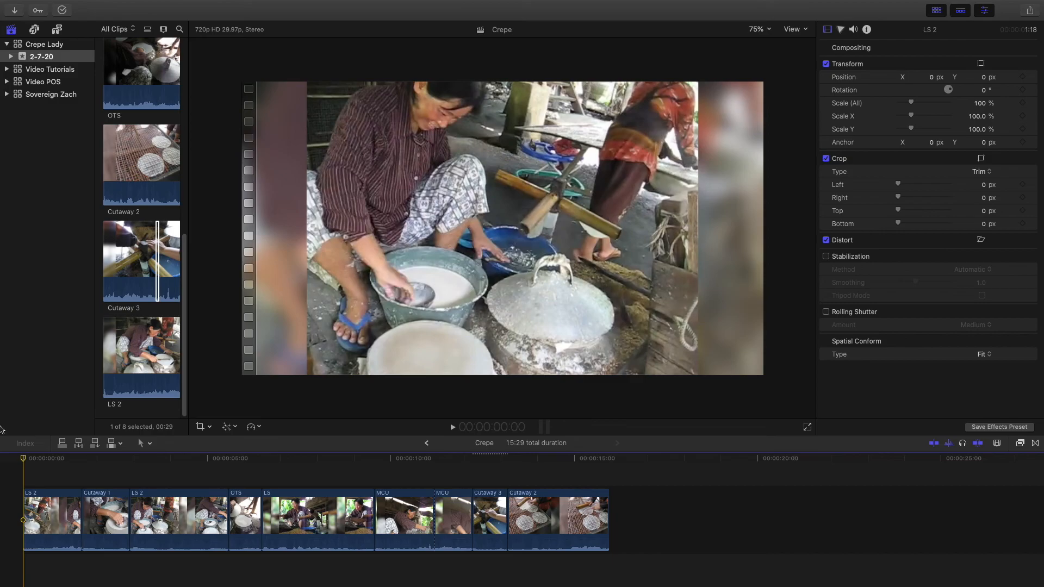
{"action": "key", "text": "space"}
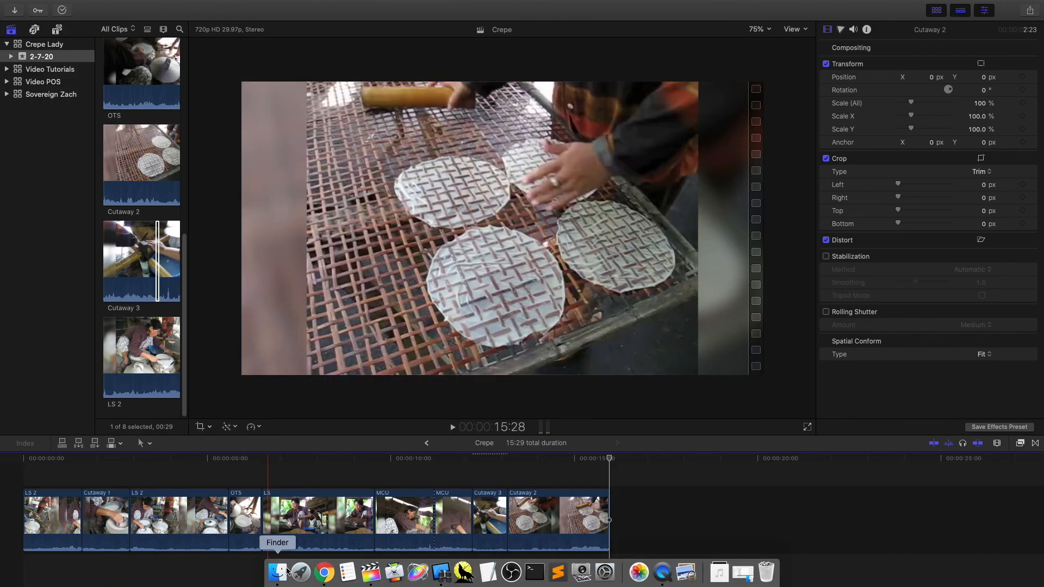
Switch to Chrome, search Google for "youtube audio library" and open YouTube's Audio Library page
{"action": "left_click", "coordinate": [325, 572]}
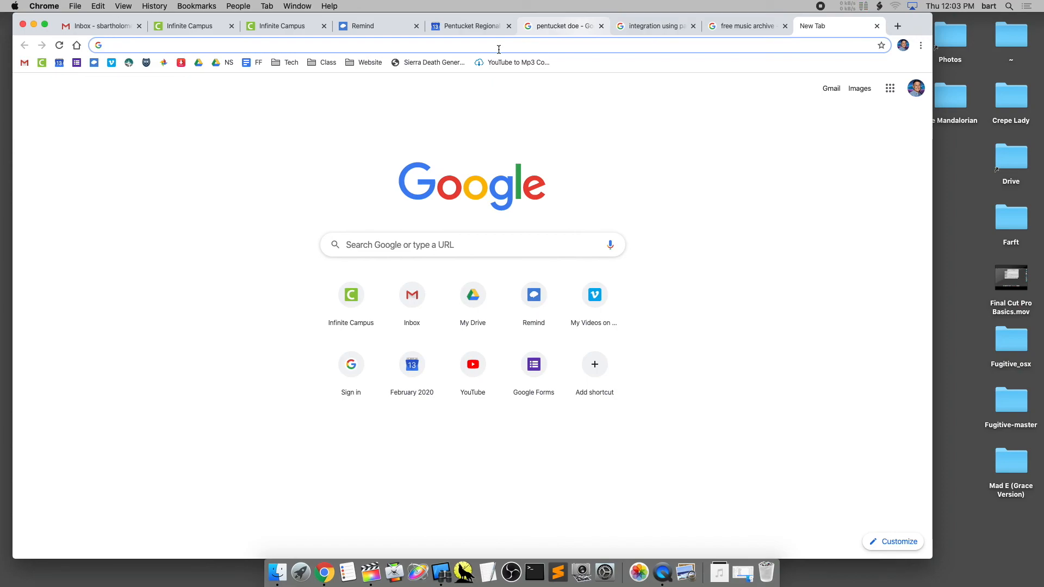
{"action": "type", "text": "you"}
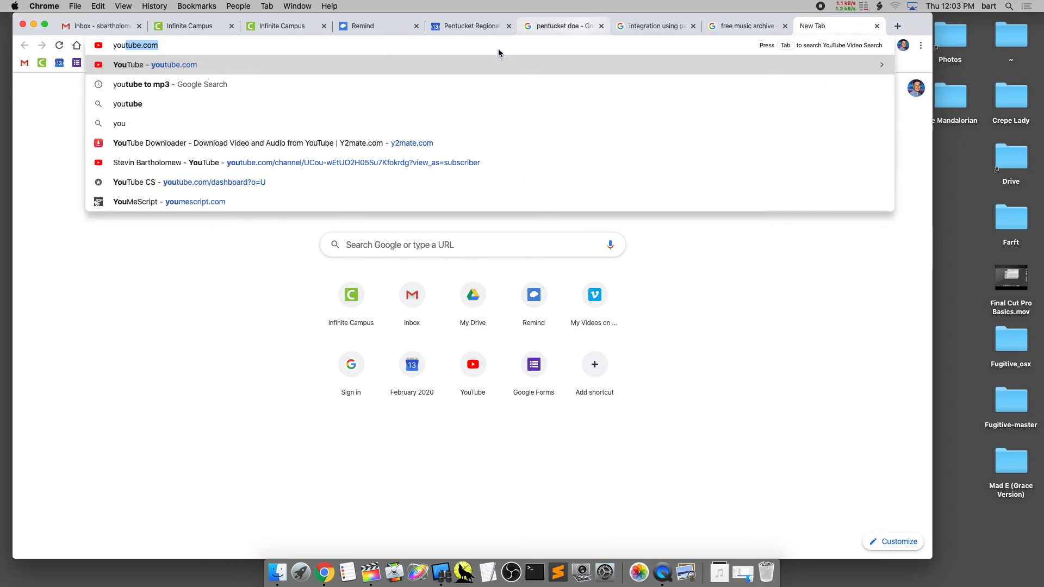
{"action": "type", "text": "tube"}
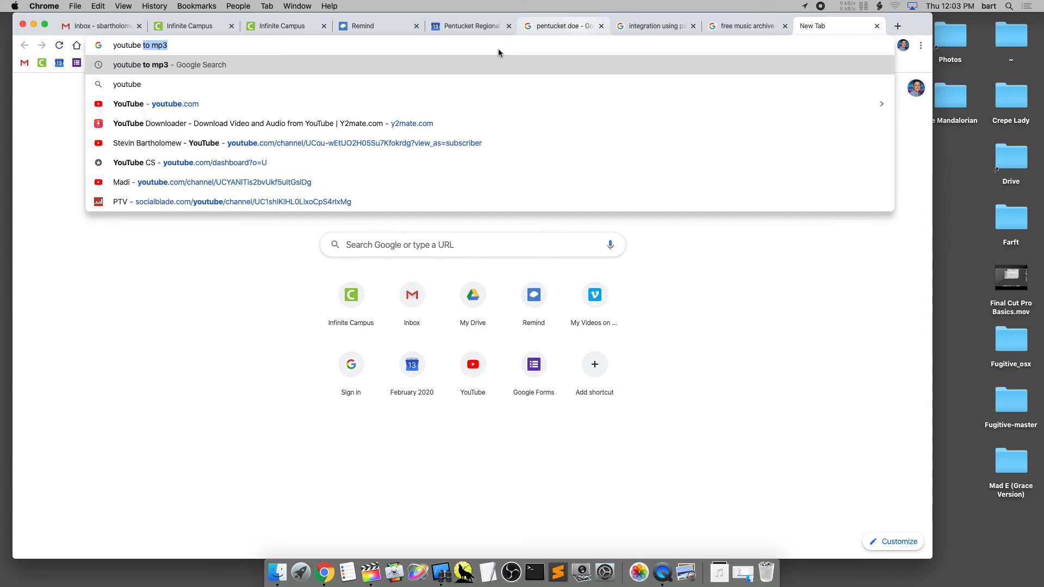
{"action": "type", "text": "au"}
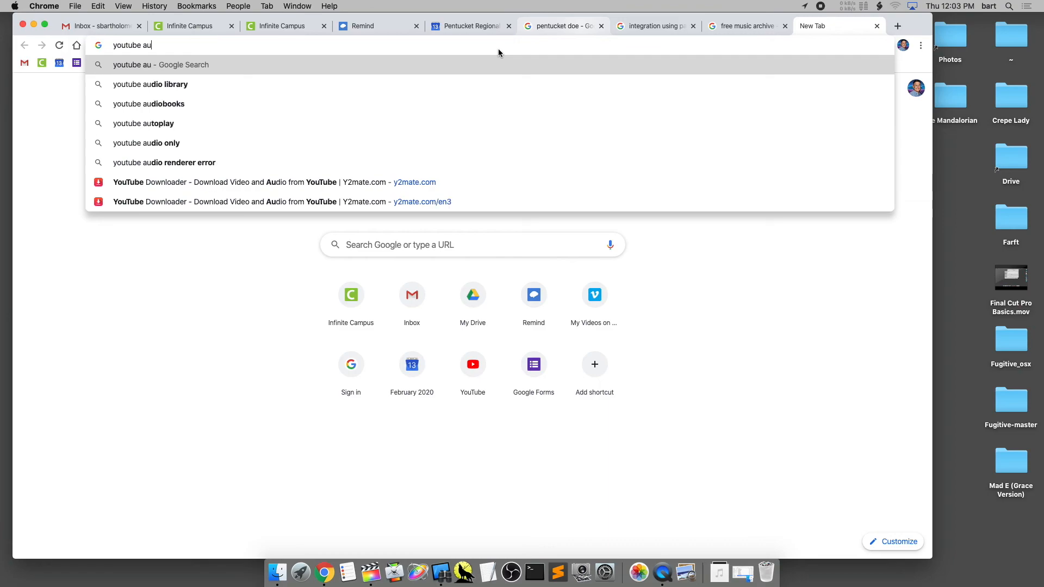
{"action": "type", "text": "dio library"}
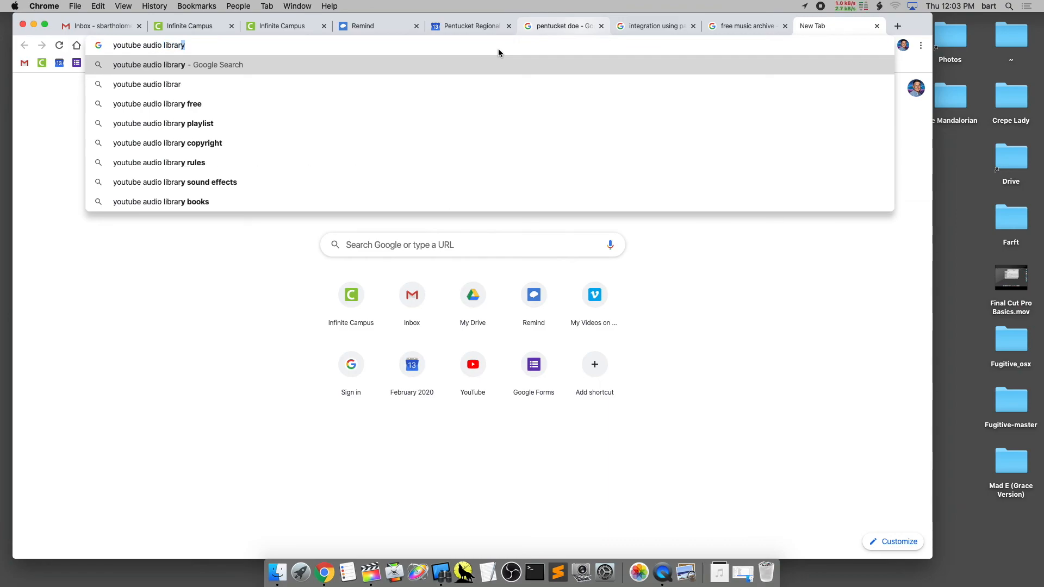
{"action": "key", "text": "Return"}
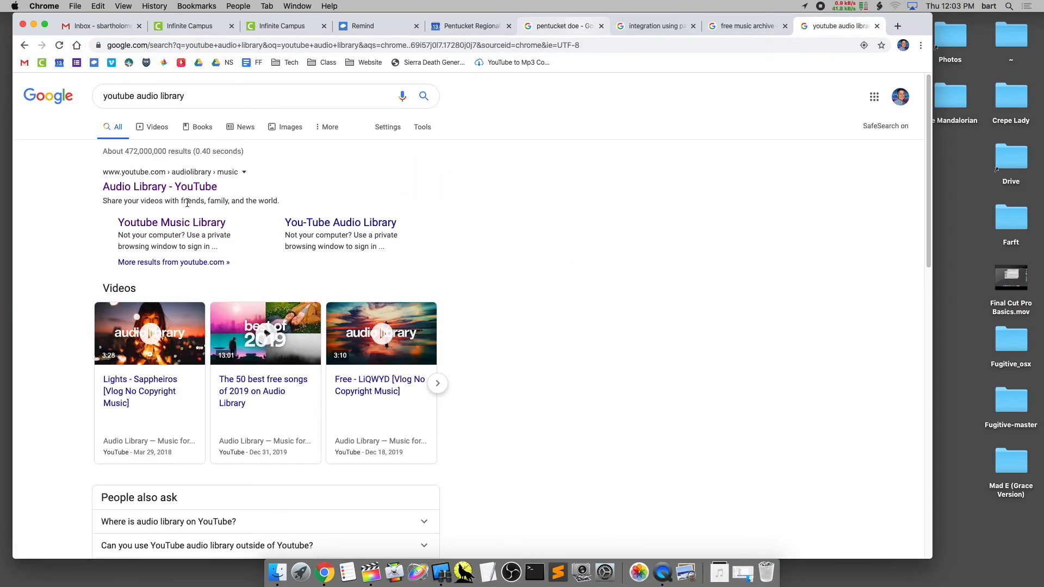
{"action": "left_click", "coordinate": [160, 188]}
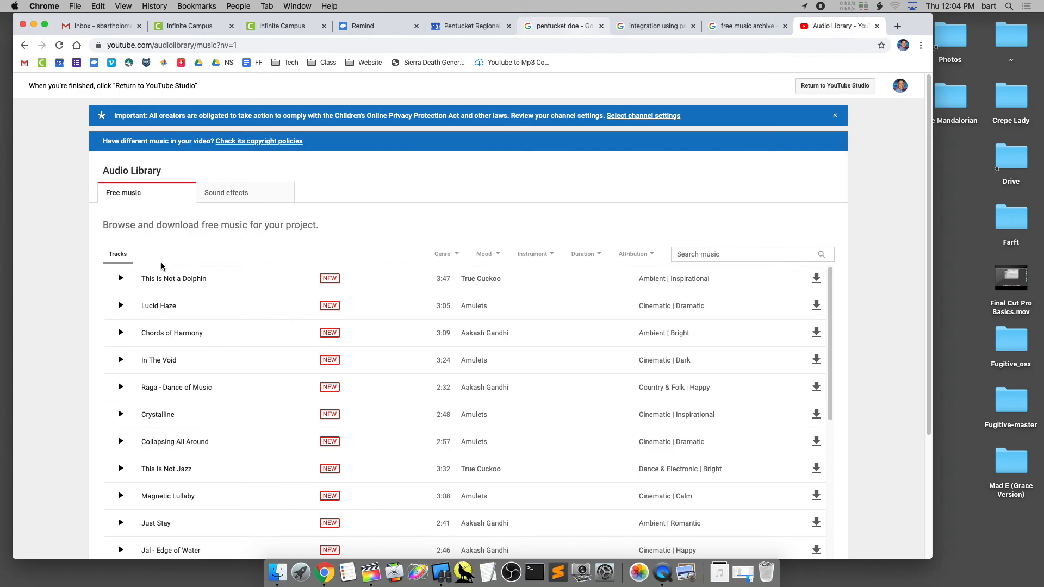
Look through the Audio Library's free music list and its sound effects section, and return to the free music
{"action": "scroll", "coordinate": [787, 268], "scroll_direction": "down", "scroll_amount": 5}
{"action": "scroll", "coordinate": [789, 269], "scroll_direction": "up", "scroll_amount": 5}
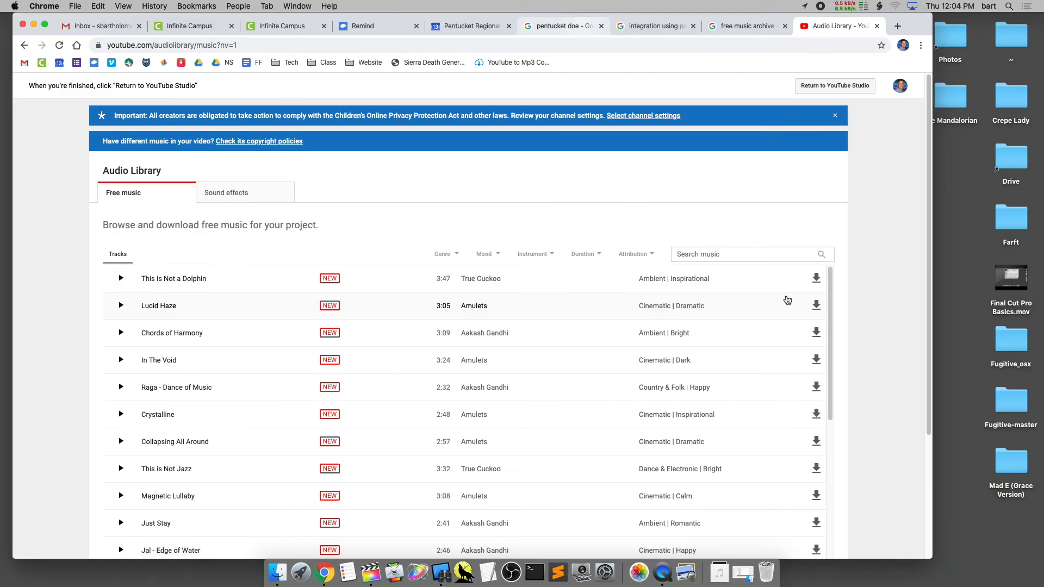
{"action": "left_click", "coordinate": [252, 202]}
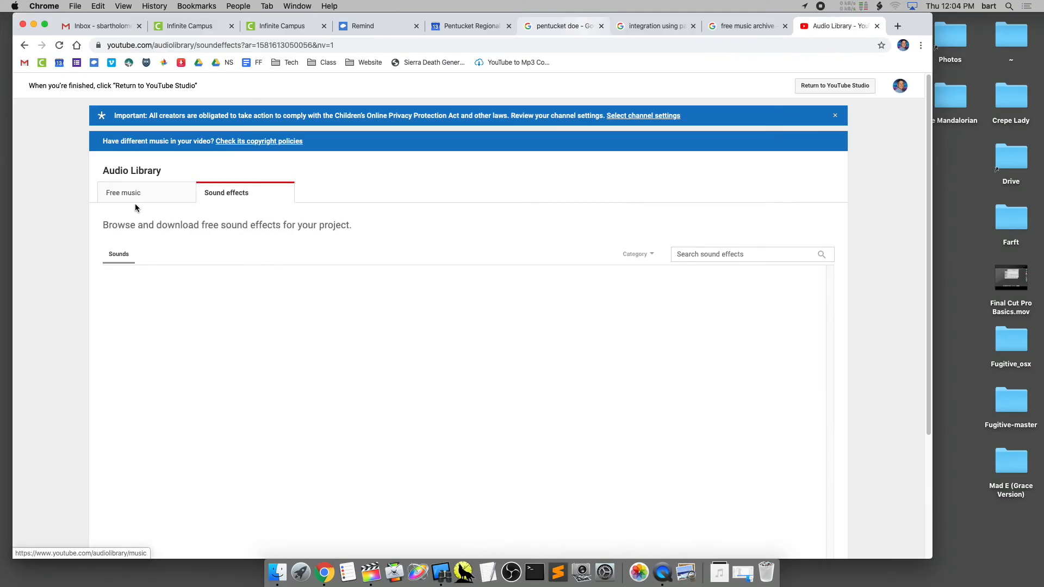
{"action": "left_click", "coordinate": [142, 187]}
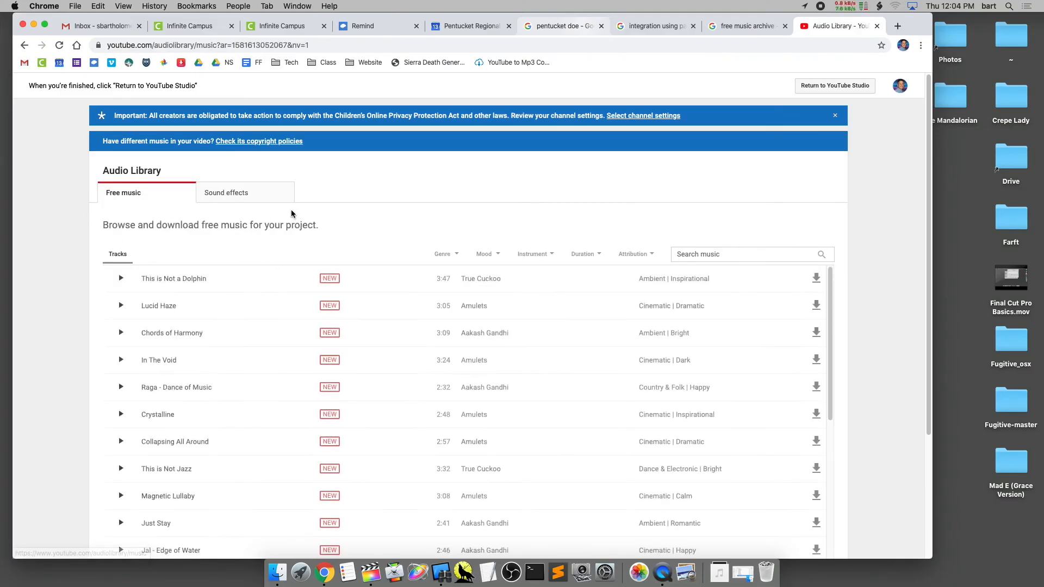
Open the Free Music Archive site from the existing "free music archive" search results and skim its home page
{"action": "left_click", "coordinate": [761, 29]}
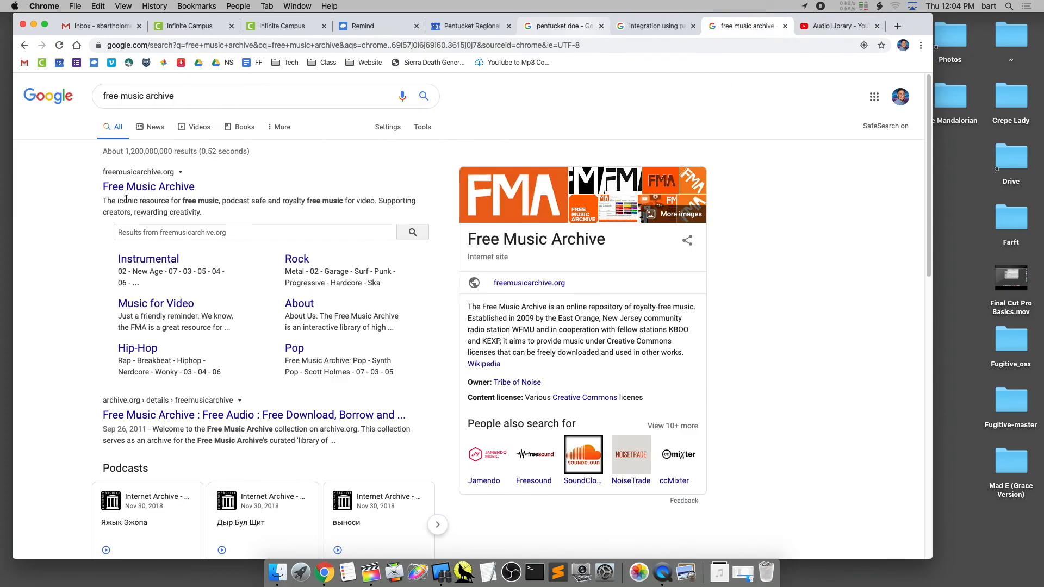
{"action": "left_click", "coordinate": [148, 188]}
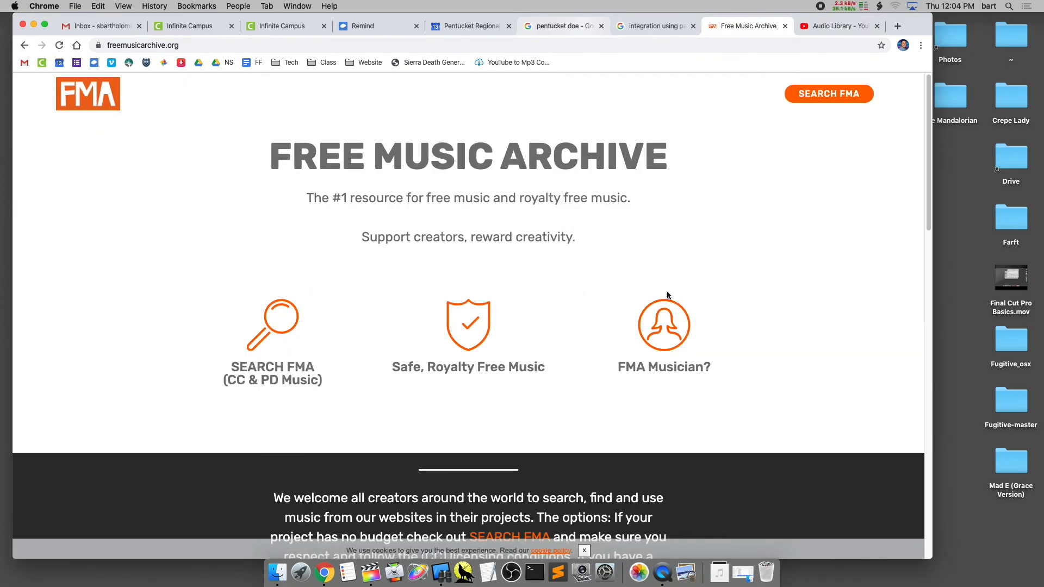
{"action": "scroll", "coordinate": [679, 217], "scroll_direction": "down", "scroll_amount": 5}
{"action": "scroll", "coordinate": [653, 305], "scroll_direction": "down", "scroll_amount": 8}
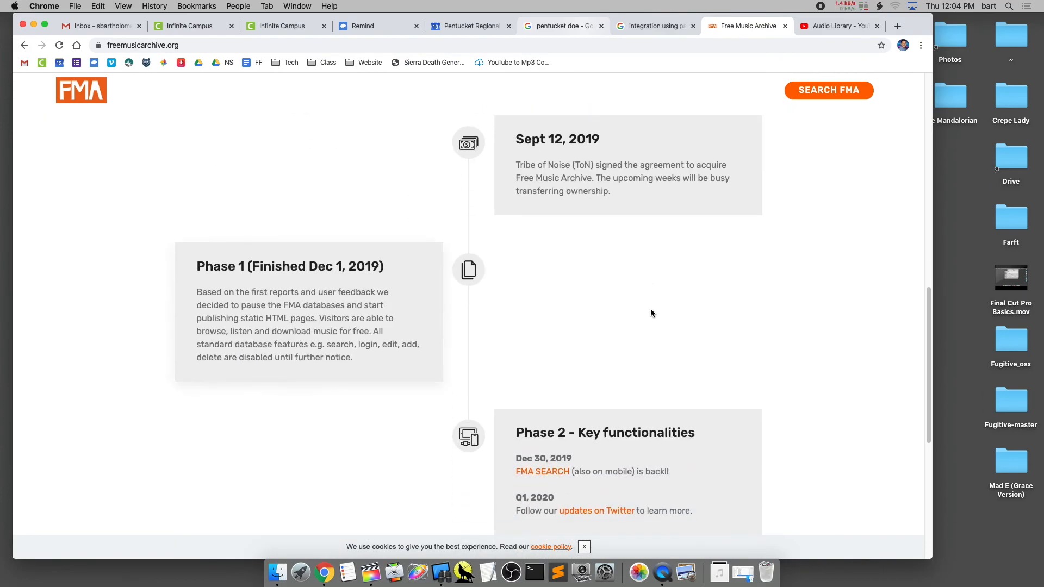
{"action": "scroll", "coordinate": [651, 308], "scroll_direction": "up", "scroll_amount": 12}
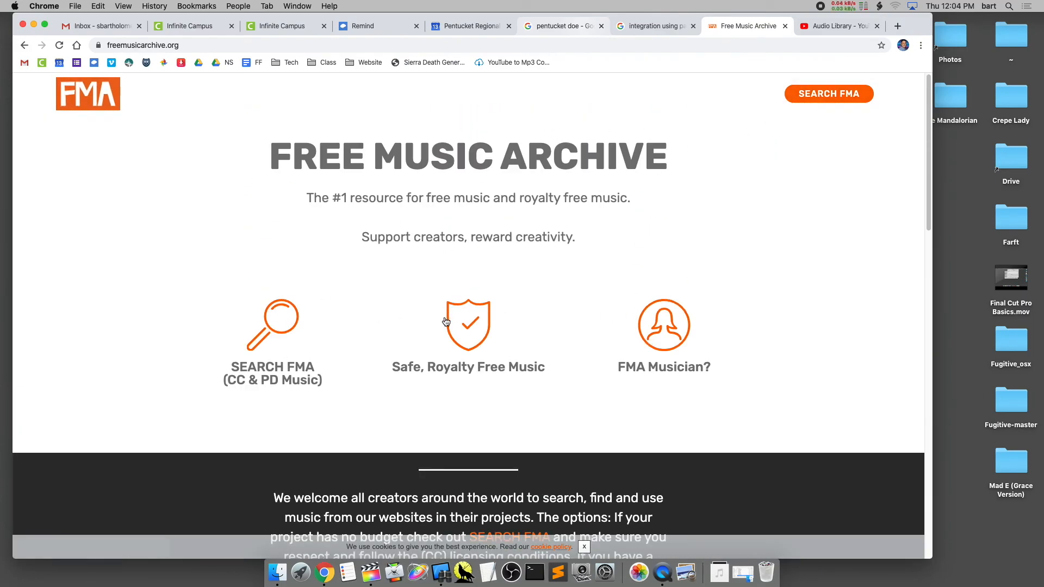
Check the Modern chill-out playlist on Tribe of Noise PRO and return to the Free Music Archive home page
{"action": "key", "text": "super+r"}
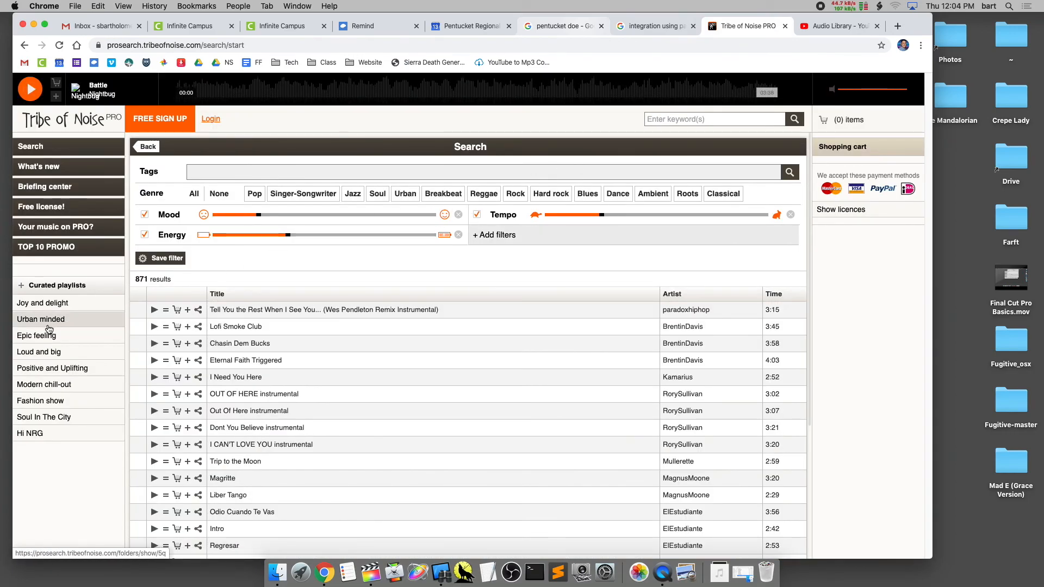
{"action": "left_click", "coordinate": [81, 384]}
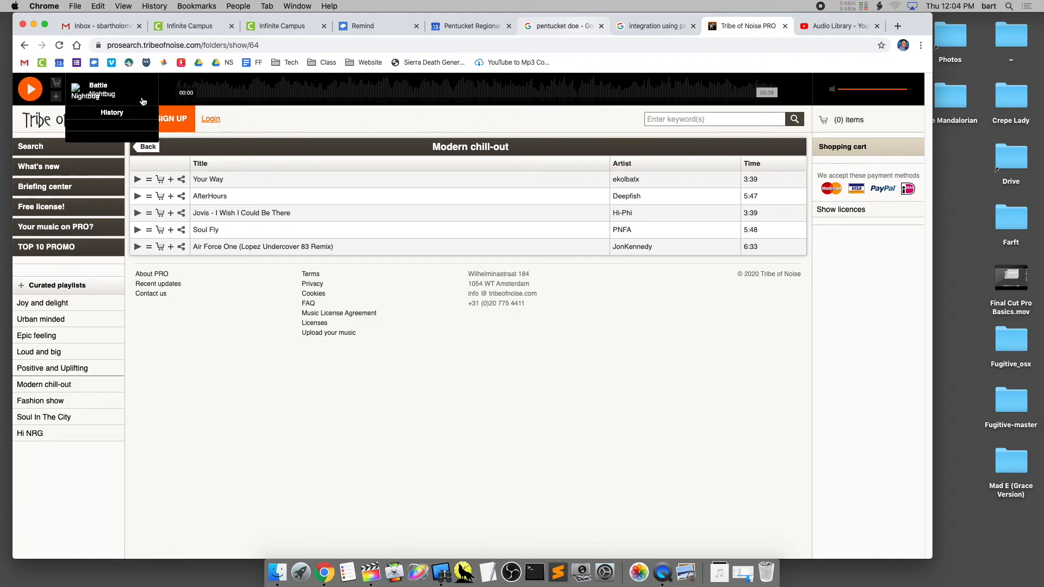
{"action": "left_click", "coordinate": [20, 45]}
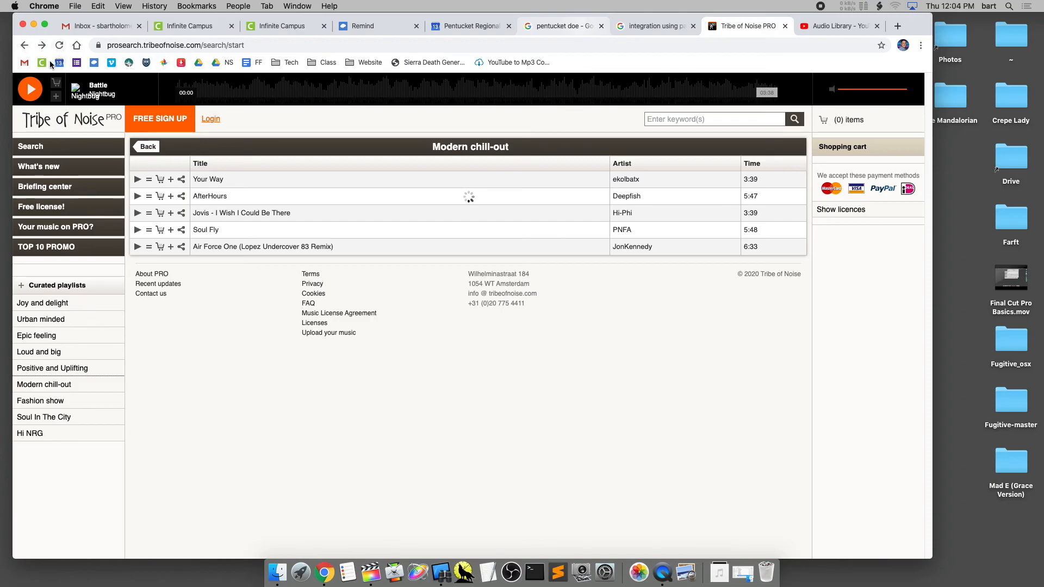
{"action": "left_click", "coordinate": [25, 46]}
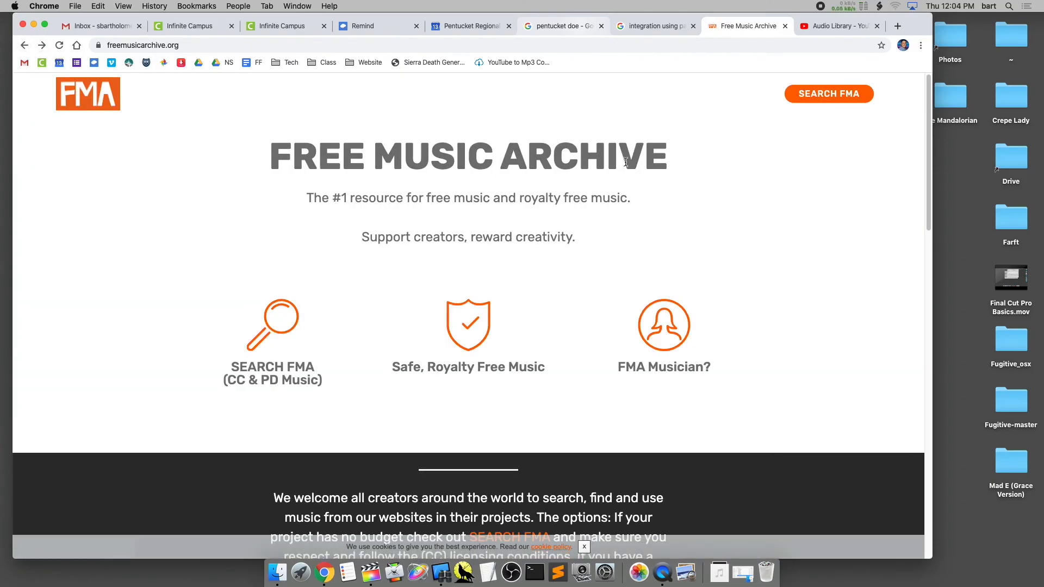
Go to the Free Music Archive search page and open the Soul-RnB genre listing
{"action": "left_click", "coordinate": [822, 100]}
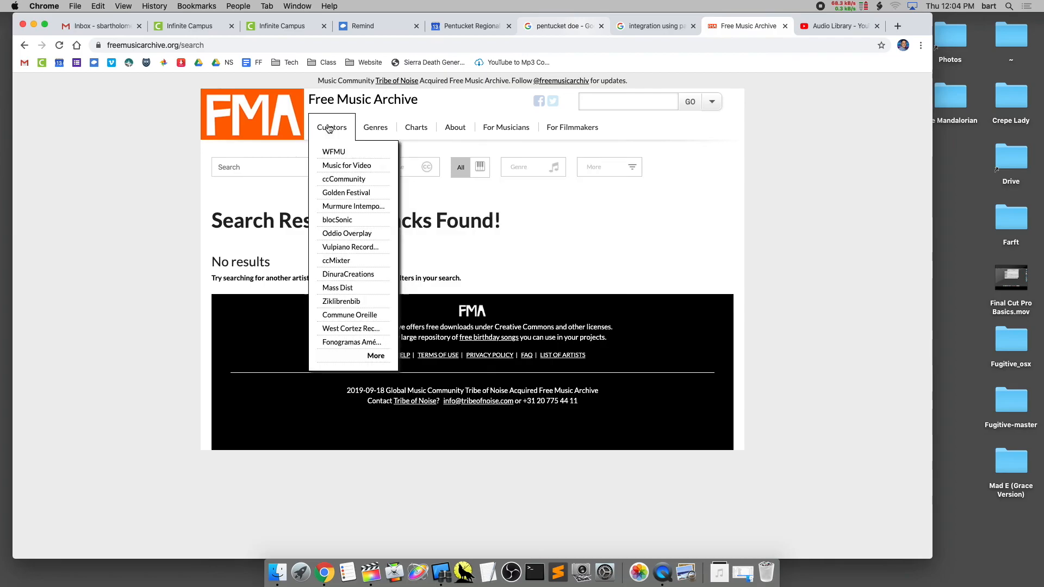
{"action": "mouse_move", "coordinate": [368, 131]}
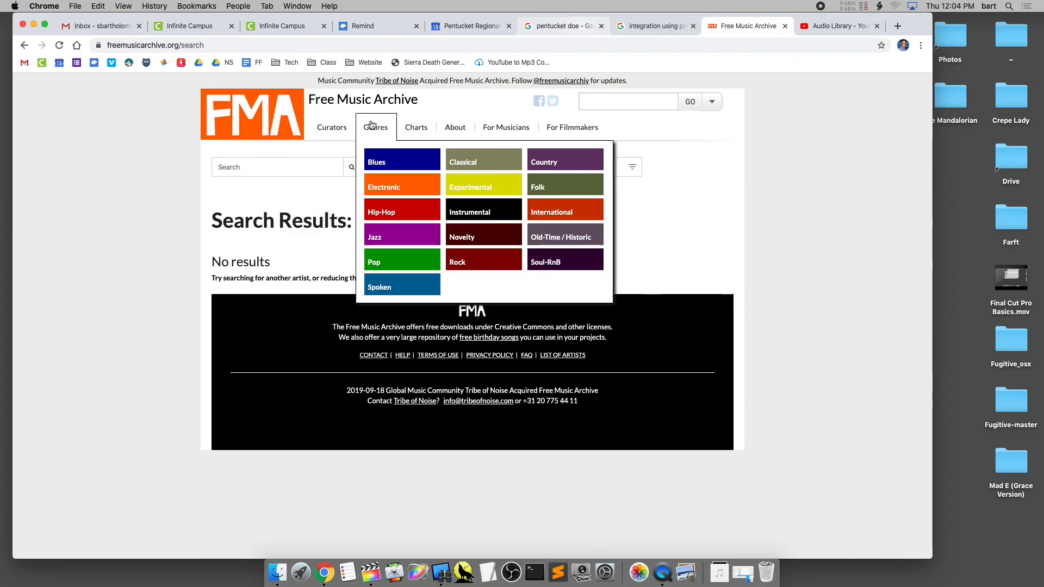
{"action": "left_click", "coordinate": [555, 261]}
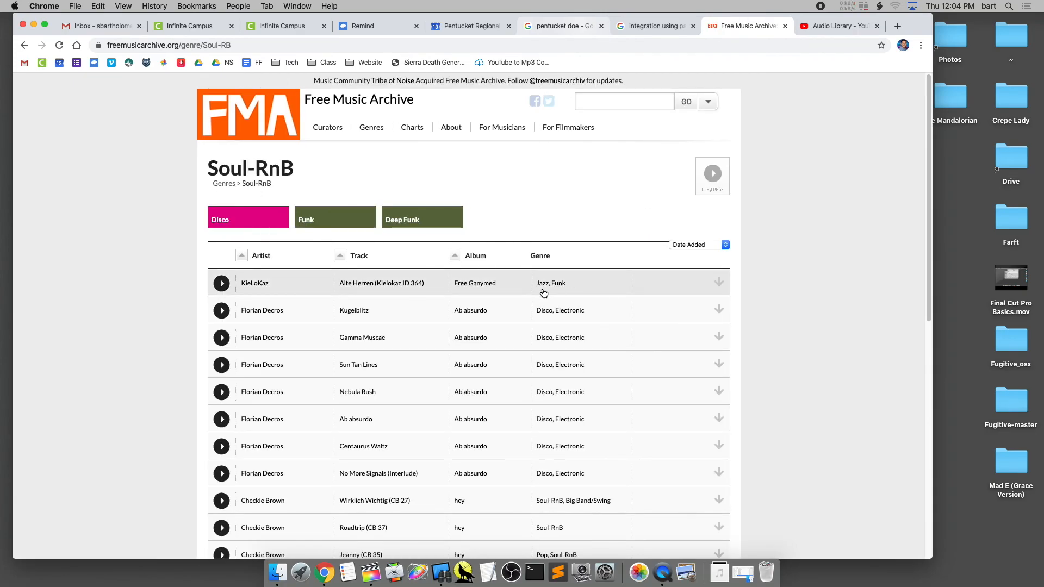
Preview the tracks Alte Herren, Sun Tan Lines, Gamma Muscae and Kugelblitz in the Soul-RnB list, raising the system volume
{"action": "left_click", "coordinate": [221, 284]}
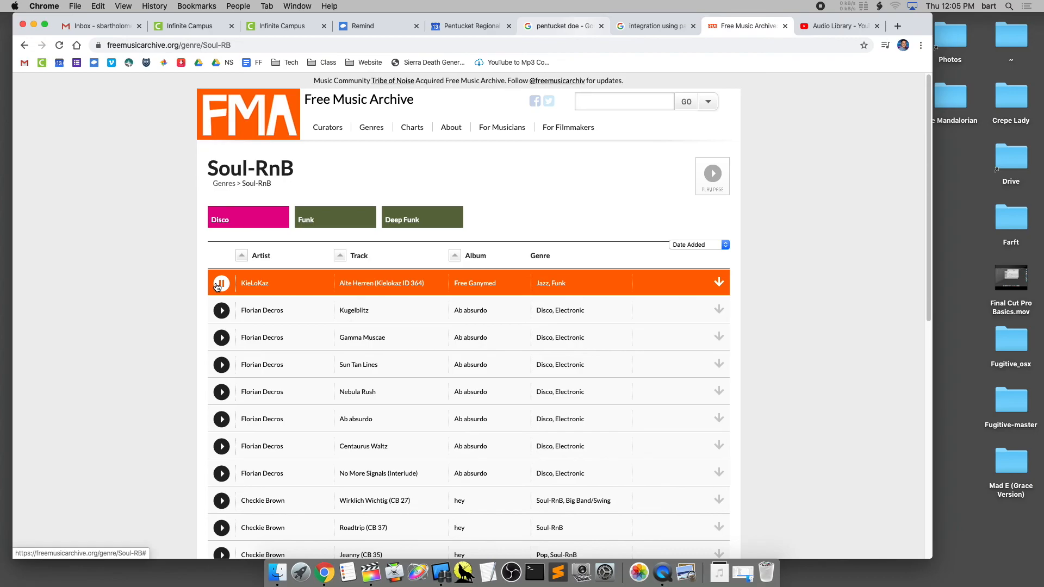
{"action": "key", "text": "XF86AudioRaiseVolume"}
{"action": "key", "text": "XF86AudioRaiseVolume"}
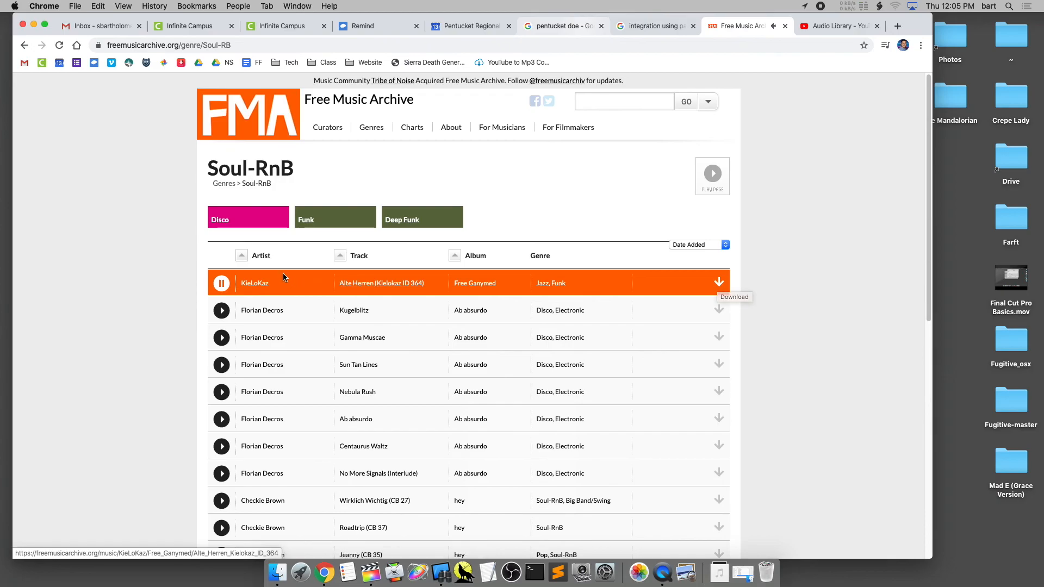
{"action": "left_click", "coordinate": [221, 285]}
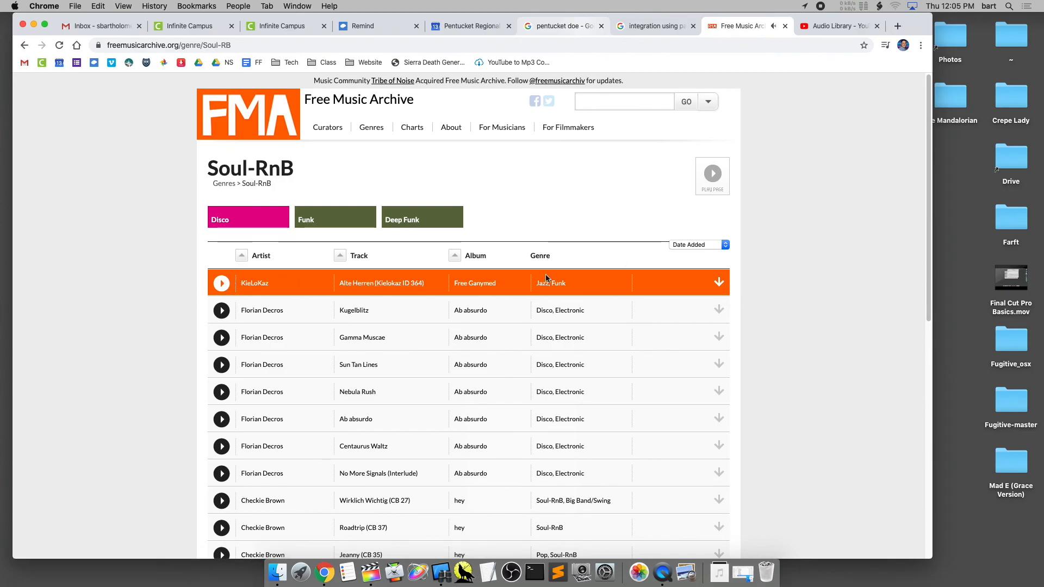
{"action": "left_click", "coordinate": [221, 365]}
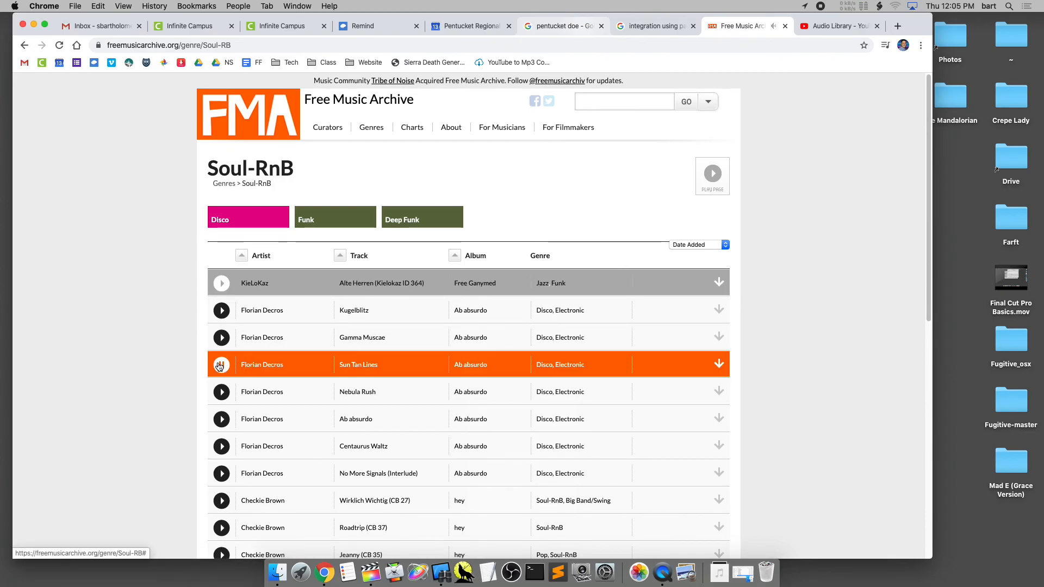
{"action": "left_click", "coordinate": [222, 338]}
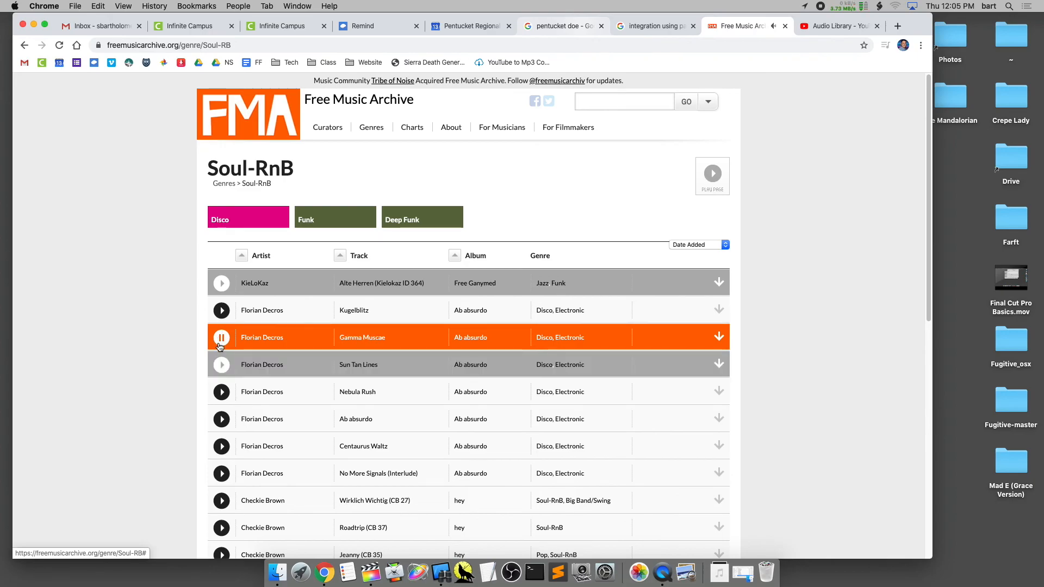
{"action": "left_click", "coordinate": [221, 311]}
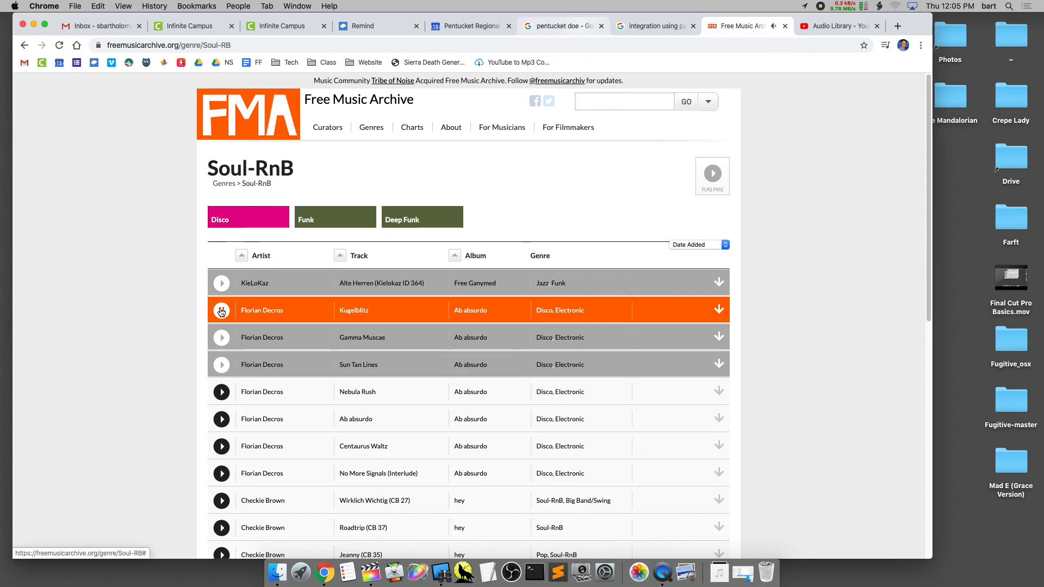
Download the track Alte Herren (Kielokaz ID 364) to the Desktop as MP3 audio and pause its playback in the browser
{"action": "left_click", "coordinate": [718, 282]}
{"action": "left_click", "coordinate": [538, 346]}
{"action": "left_click", "coordinate": [484, 342]}
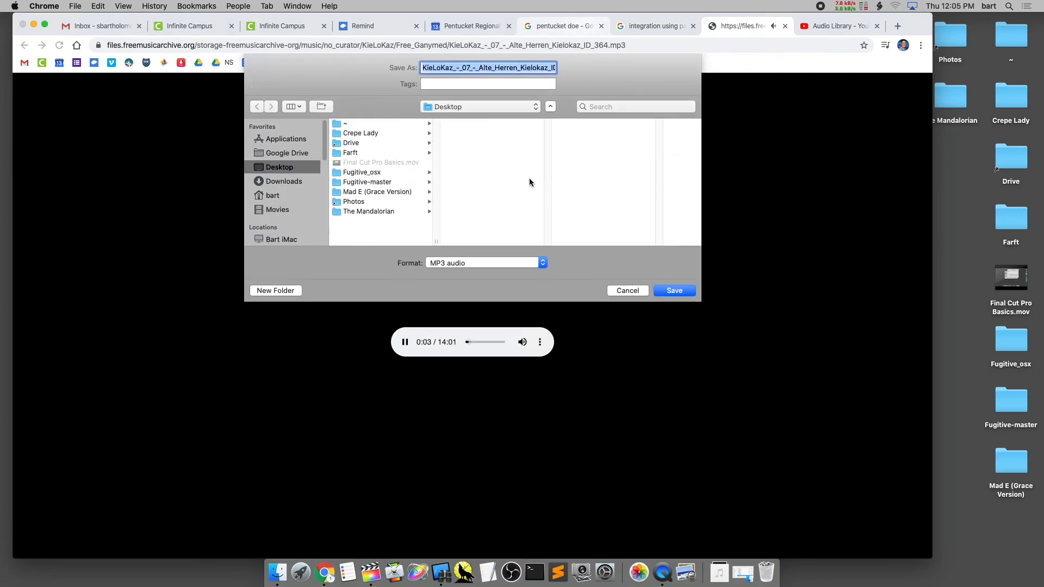
{"action": "left_click", "coordinate": [672, 292]}
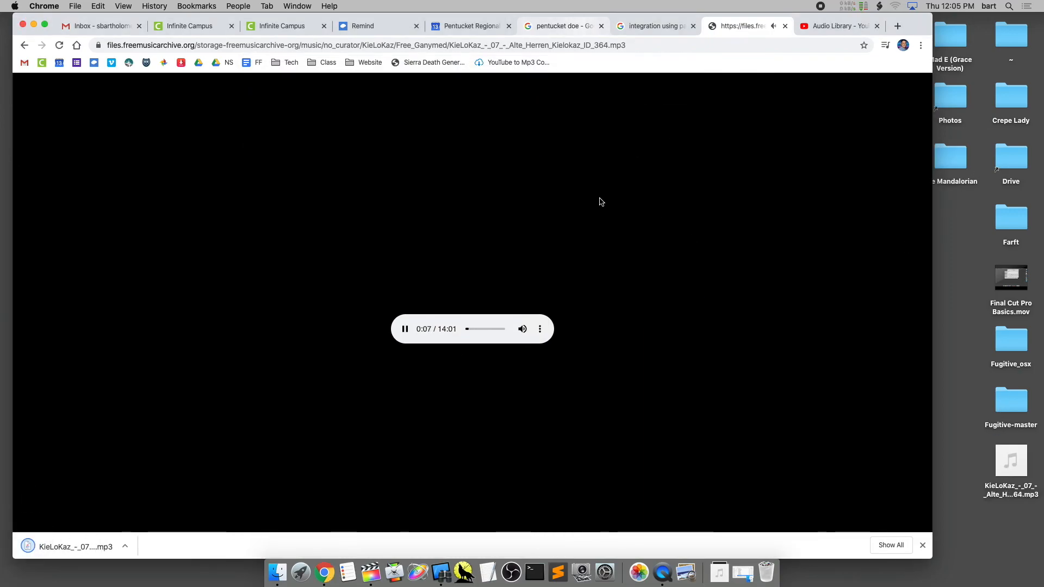
{"action": "left_click", "coordinate": [403, 329]}
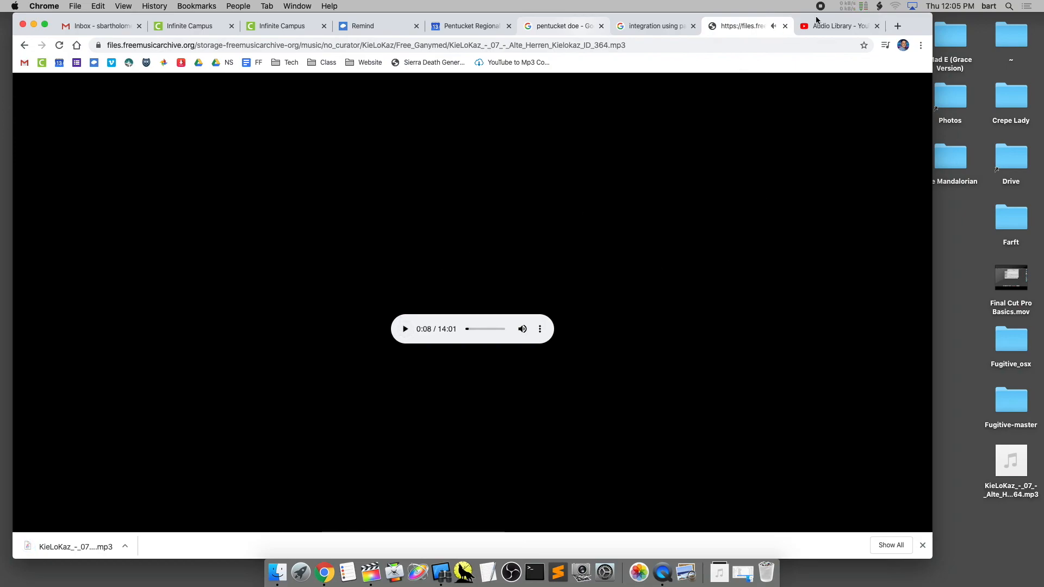
Switch back to Final Cut Pro and add the downloaded Alte Herren MP3 from the Desktop to the end of the Crepe timeline
{"action": "left_click", "coordinate": [34, 26]}
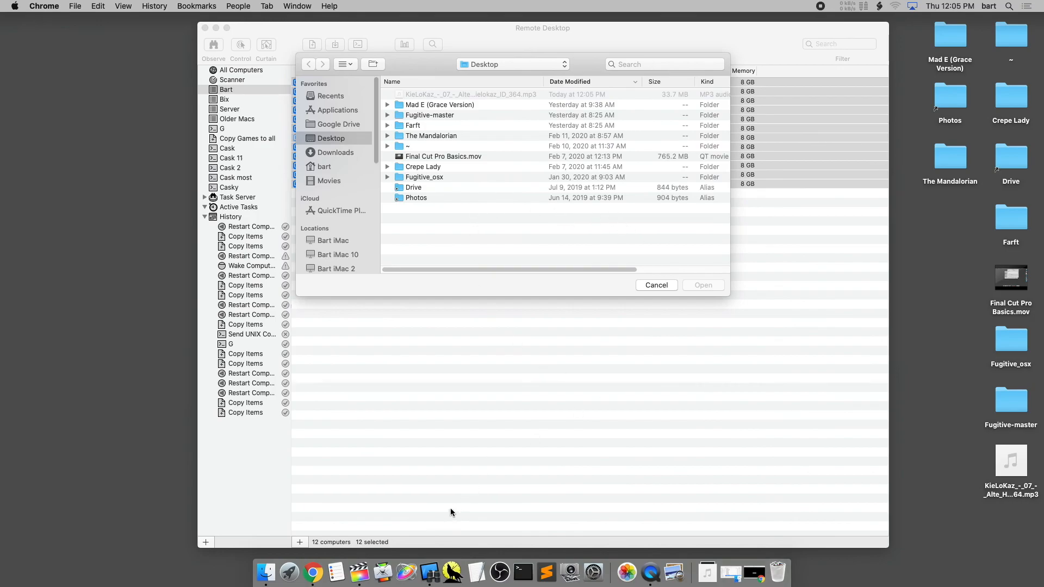
{"action": "left_click", "coordinate": [357, 577]}
{"action": "mouse_move", "coordinate": [61, 5]}
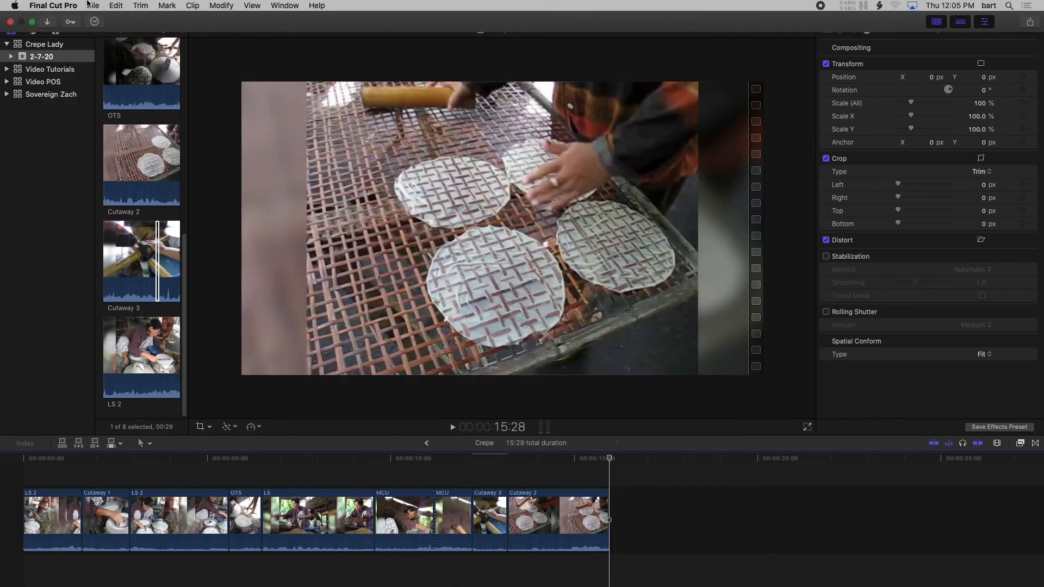
{"action": "left_click", "coordinate": [31, 23]}
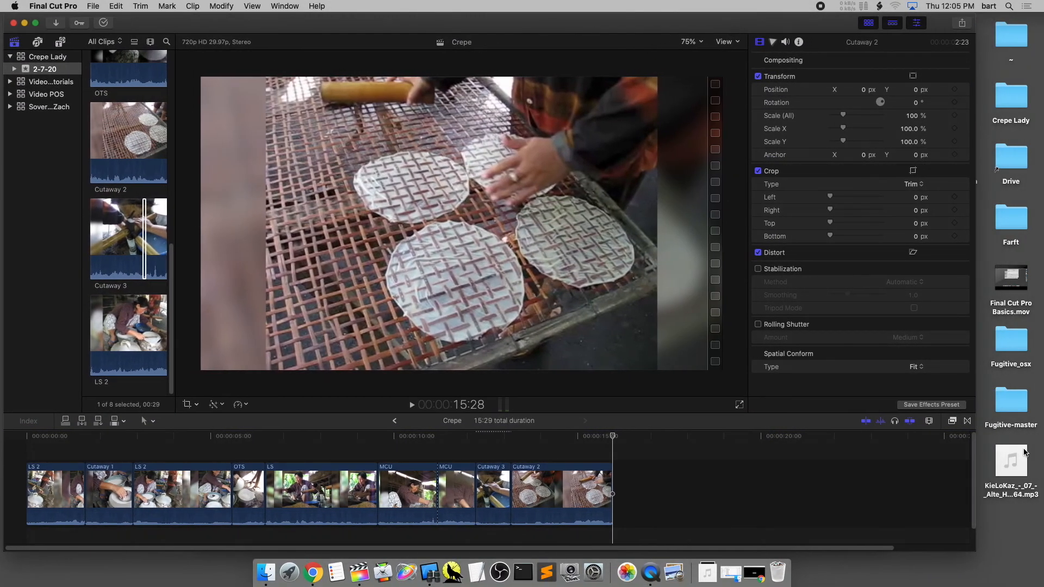
{"action": "left_click_drag", "start_coordinate": [1012, 461], "coordinate": [744, 488]}
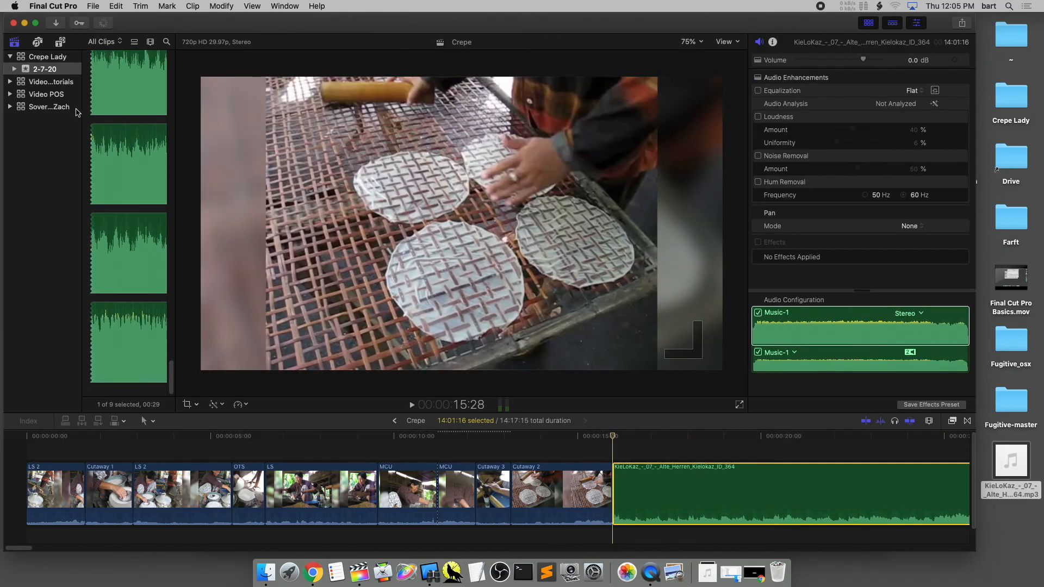
{"action": "left_click", "coordinate": [36, 23]}
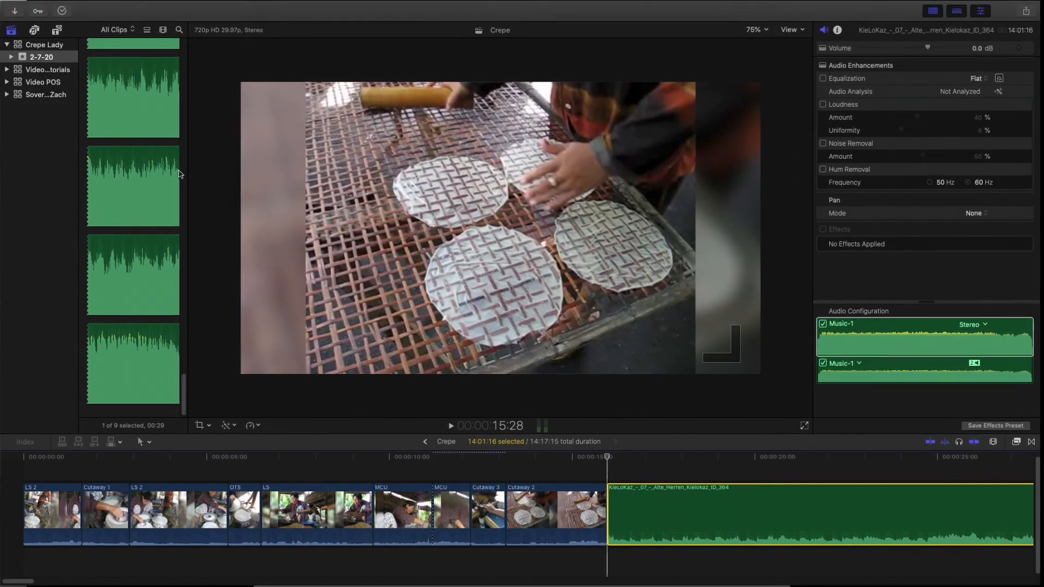
Widen the browser and set the clips' filmstrip duration to All so the music shows as a single clip
{"action": "scroll", "coordinate": [154, 147], "scroll_direction": "up", "scroll_amount": 8}
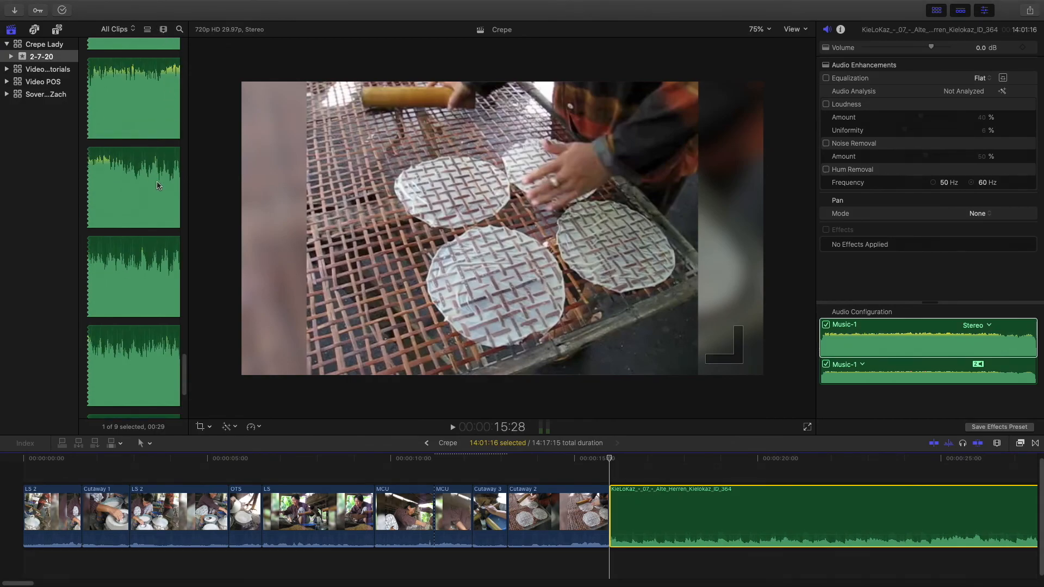
{"action": "left_click_drag", "start_coordinate": [184, 351], "coordinate": [180, 212]}
{"action": "left_click_drag", "start_coordinate": [187, 29], "coordinate": [323, 40]}
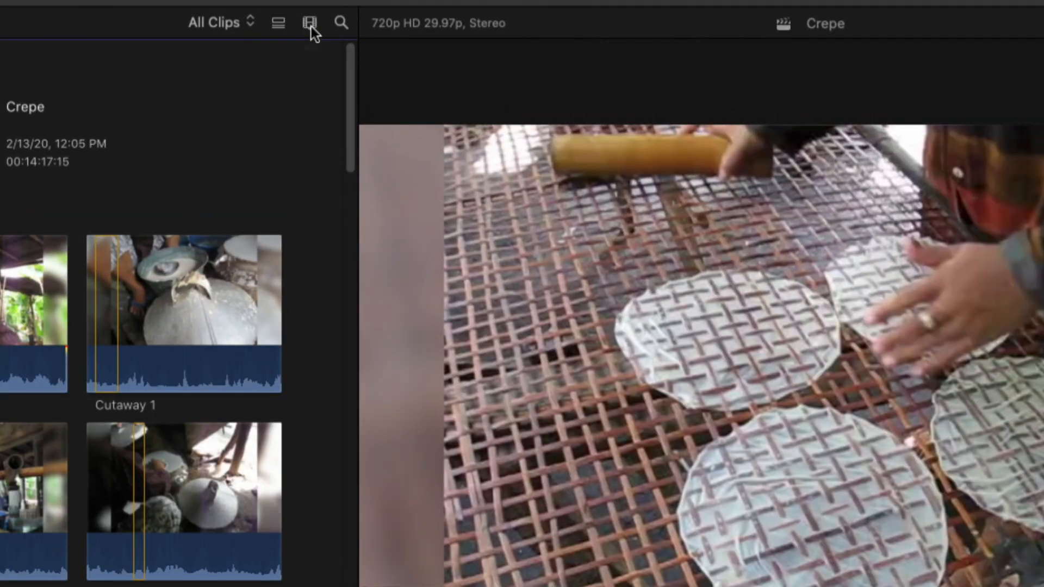
{"action": "left_click", "coordinate": [311, 29]}
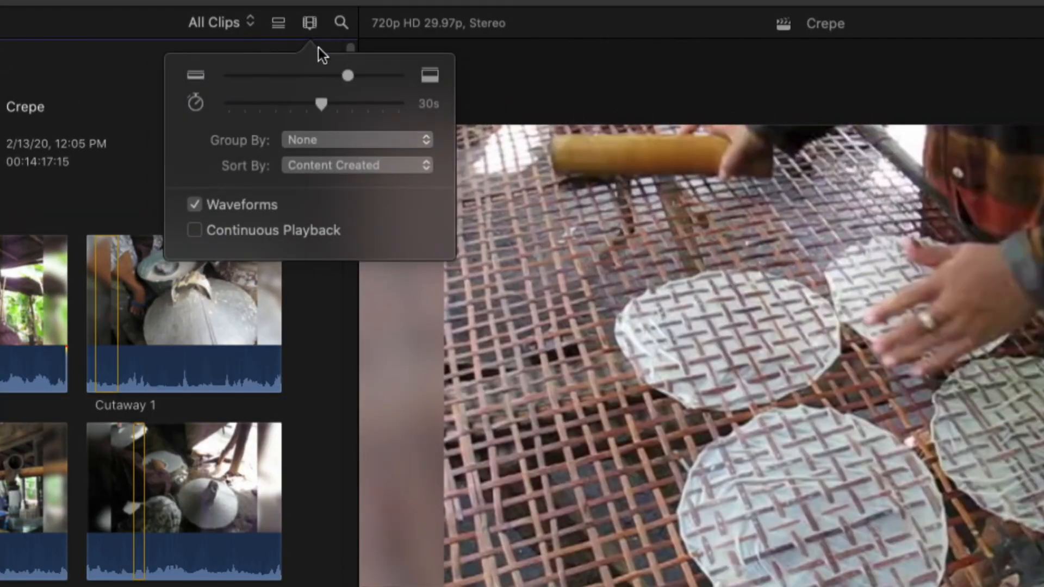
{"action": "left_click_drag", "start_coordinate": [319, 105], "coordinate": [217, 110]}
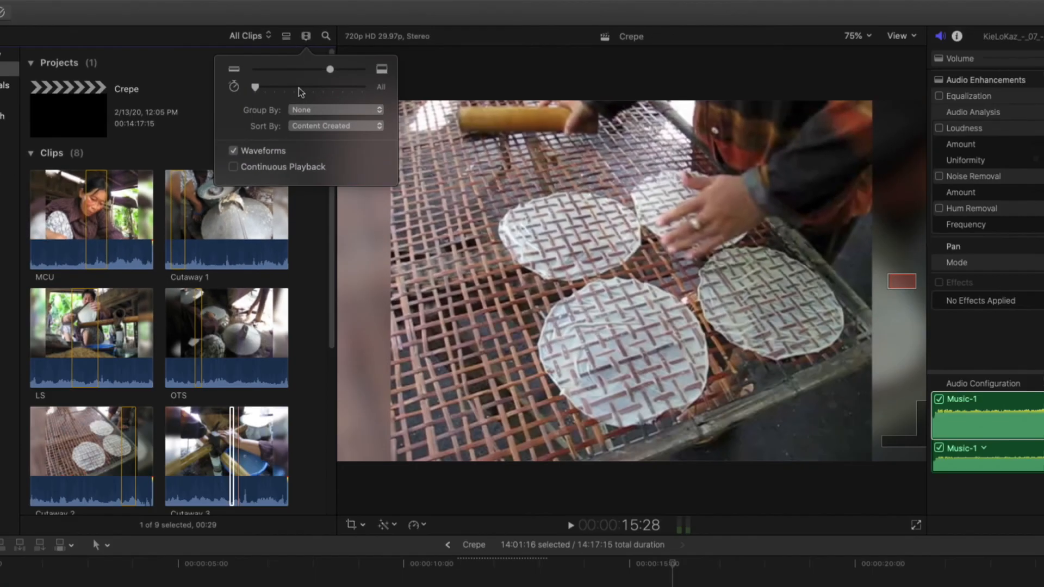
{"action": "left_click", "coordinate": [290, 365]}
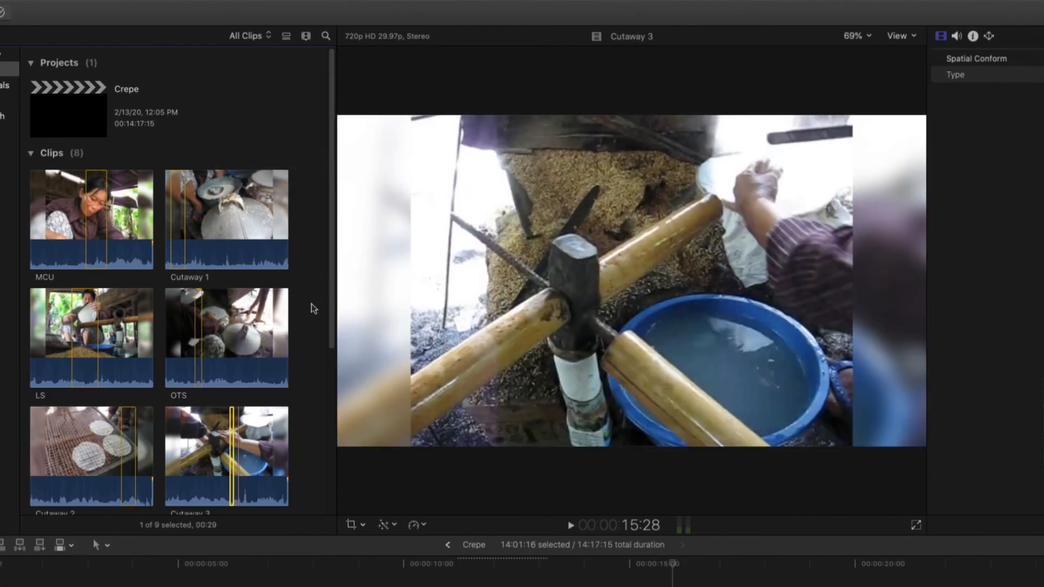
{"action": "scroll", "coordinate": [311, 381], "scroll_direction": "down", "scroll_amount": 8}
{"action": "left_click", "coordinate": [141, 427]}
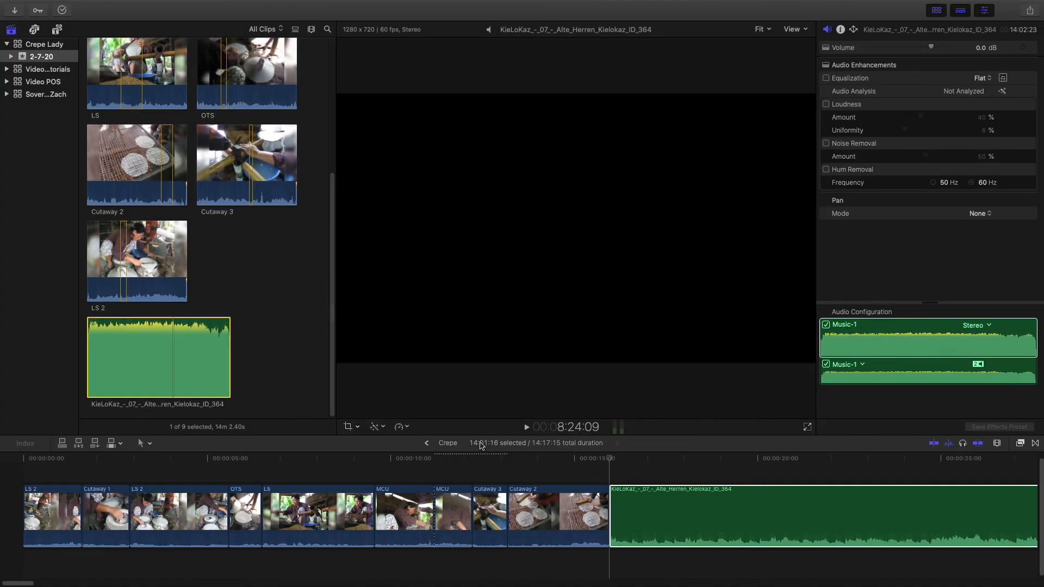
Enlarge the timeline area, set the viewer zoom to Fit, and slightly narrow the browser
{"action": "left_click", "coordinate": [478, 451]}
{"action": "left_click_drag", "start_coordinate": [501, 435], "coordinate": [496, 311]}
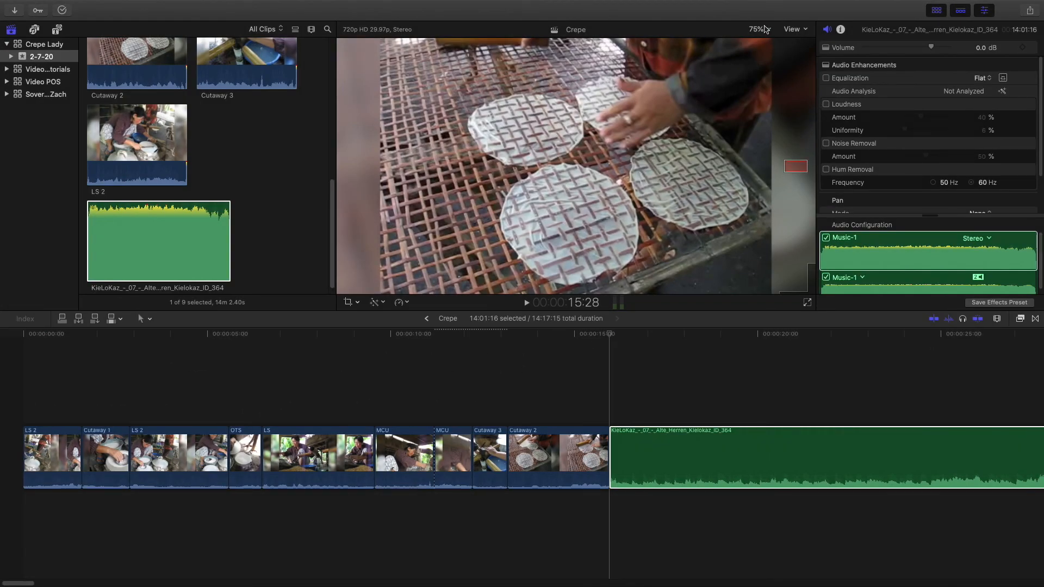
{"action": "left_click", "coordinate": [765, 29]}
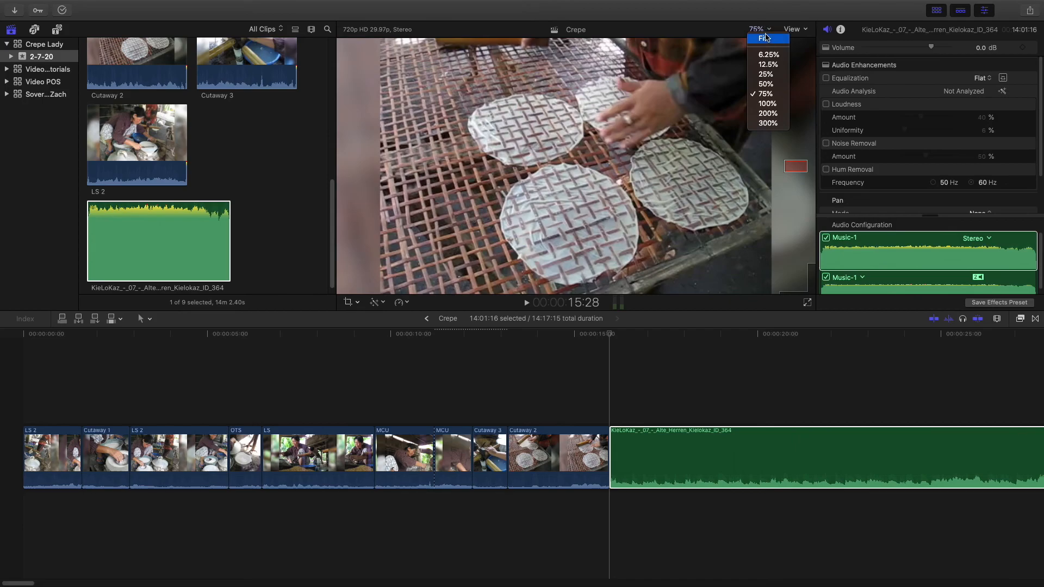
{"action": "left_click", "coordinate": [766, 39]}
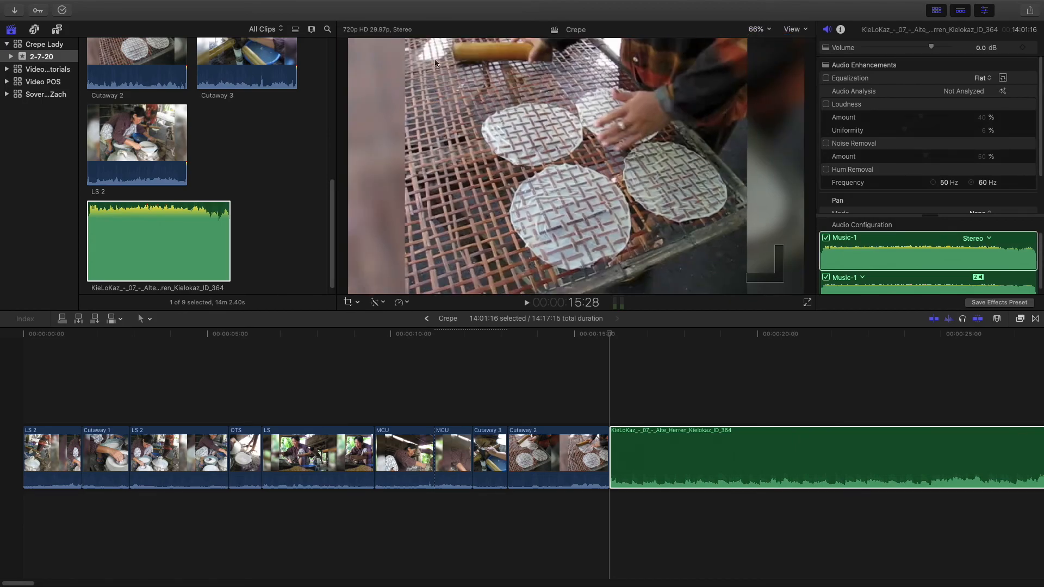
{"action": "left_click_drag", "start_coordinate": [334, 40], "coordinate": [319, 42]}
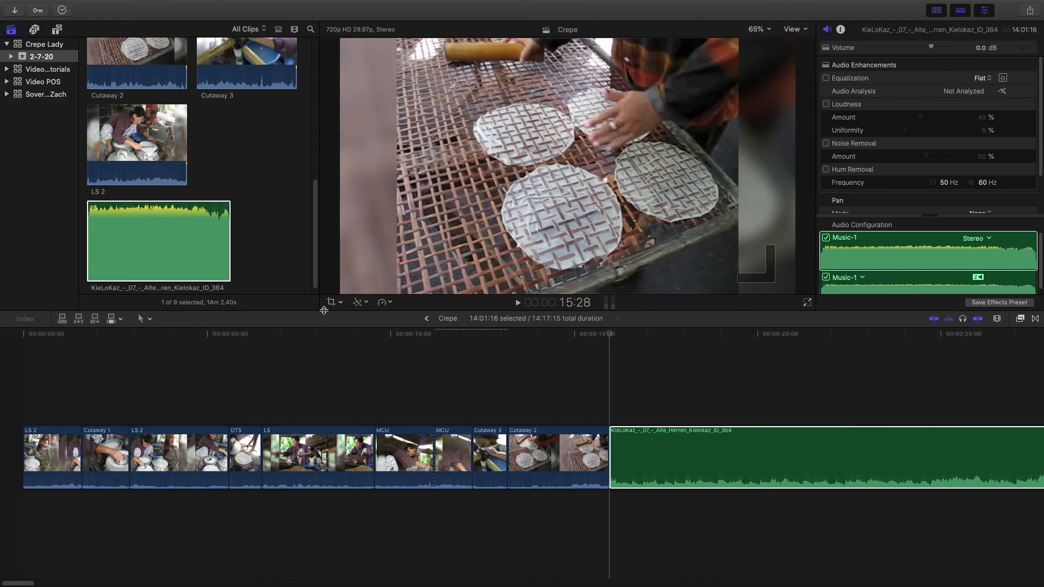
{"action": "left_click_drag", "start_coordinate": [324, 310], "coordinate": [324, 317]}
Connect the music clip beneath the video clips at the timeline start and split it at the end of Cutaway 2
{"action": "left_click_drag", "start_coordinate": [656, 457], "coordinate": [81, 523]}
{"action": "key", "text": "super+minus"}
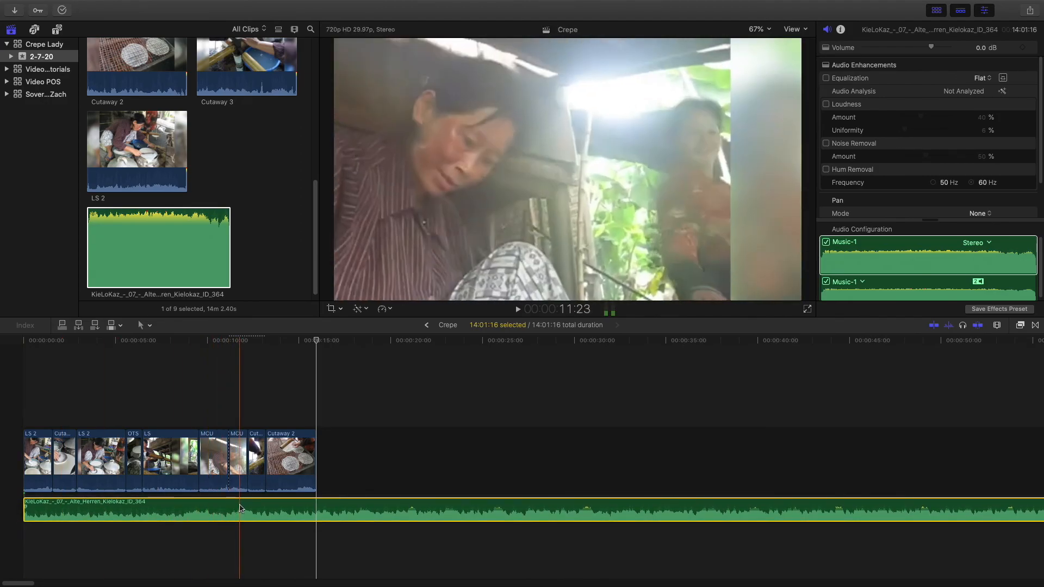
{"action": "key", "text": "b"}
{"action": "left_click", "coordinate": [321, 503]}
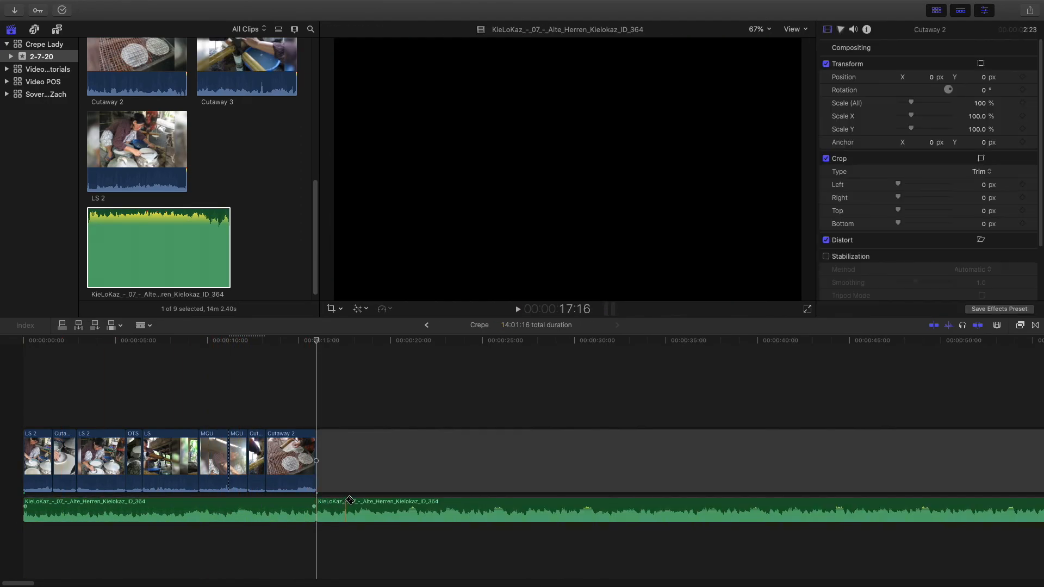
{"action": "key", "text": "a"}
Delete the leftover music section and the gap clip that follow Cutaway 2
{"action": "left_click", "coordinate": [398, 462]}
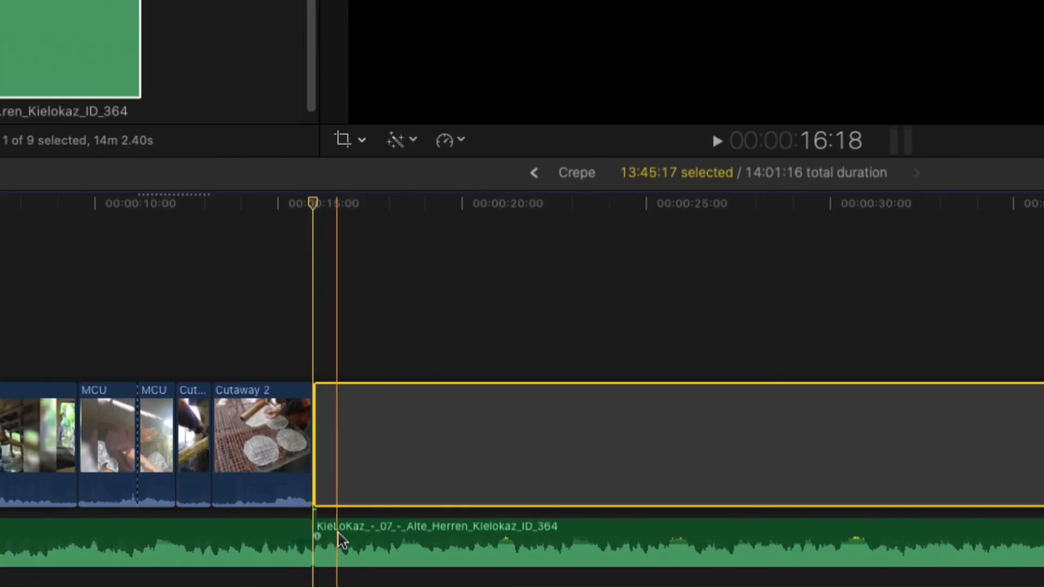
{"action": "left_click_drag", "start_coordinate": [354, 540], "coordinate": [391, 541]}
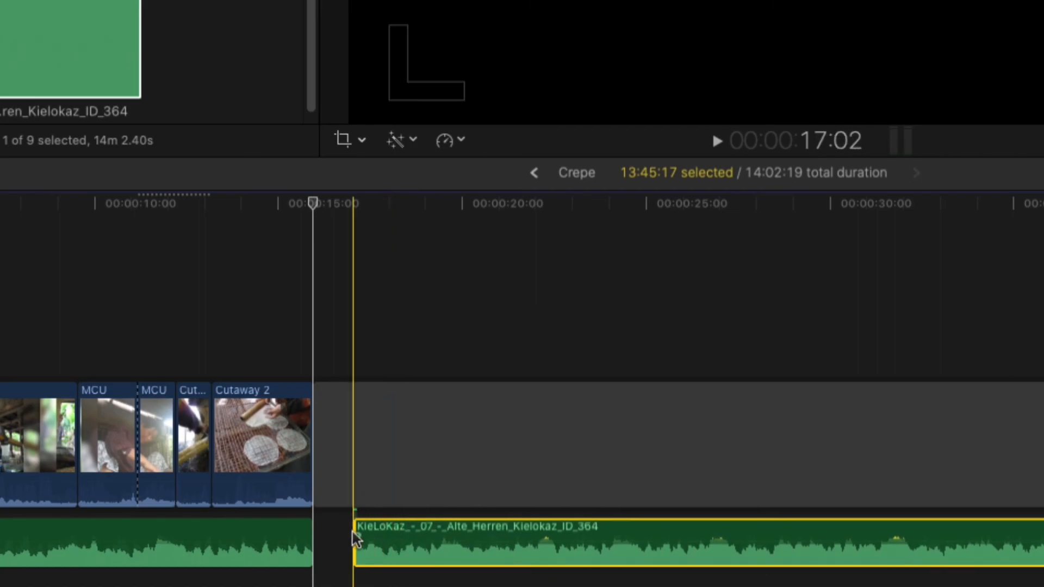
{"action": "key", "text": "XF86AudioRaiseVolume"}
{"action": "left_click", "coordinate": [373, 413]}
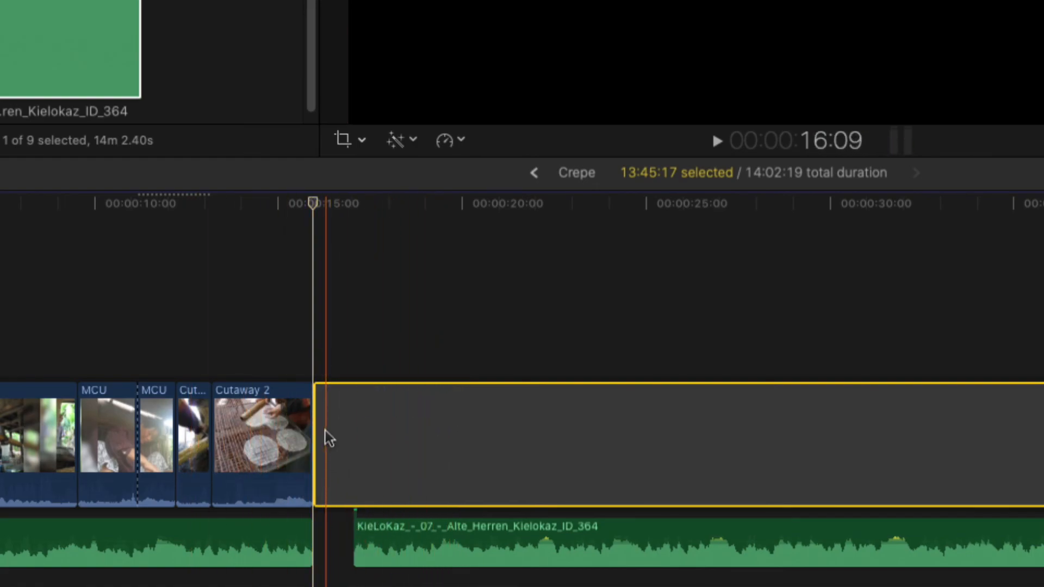
{"action": "key", "text": "XF86AudioMute"}
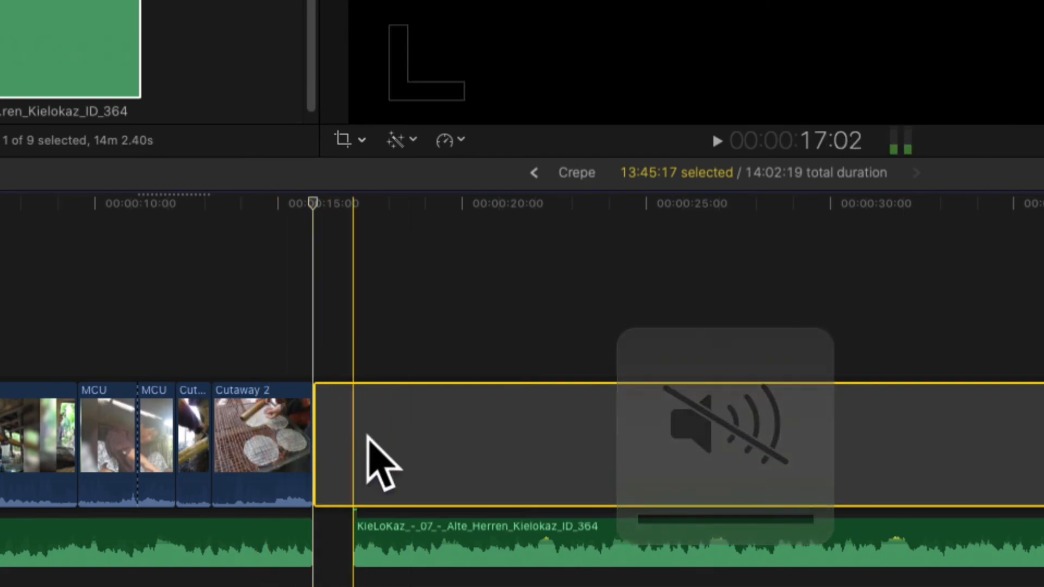
{"action": "left_click", "coordinate": [280, 439]}
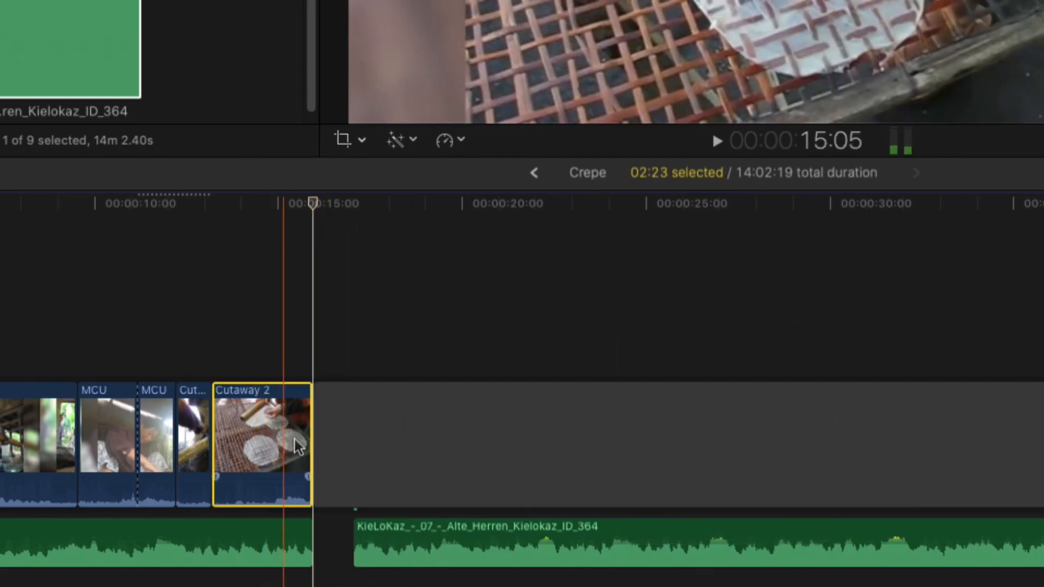
{"action": "left_click", "coordinate": [432, 434]}
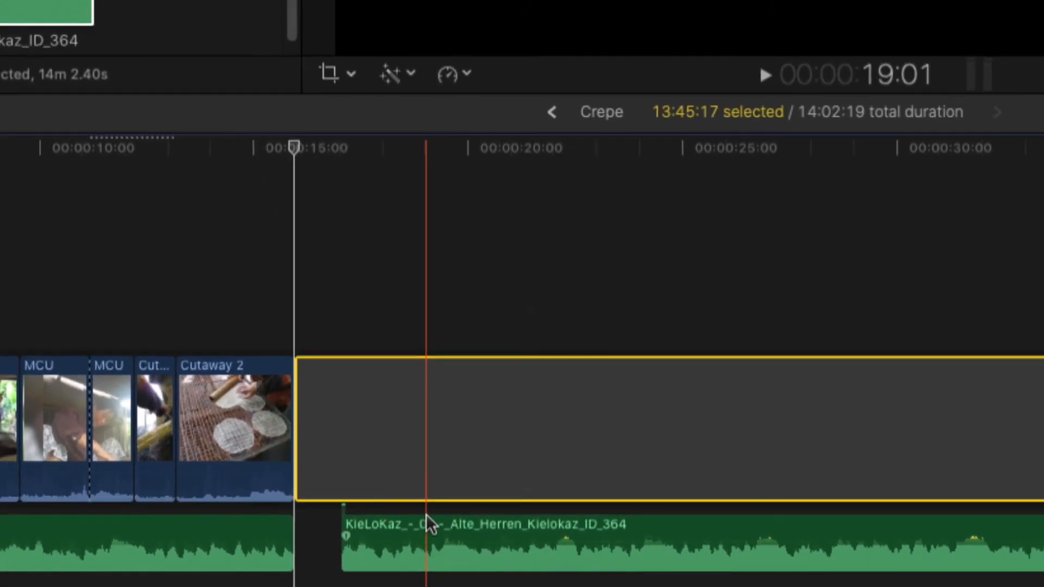
{"action": "key", "text": "Delete"}
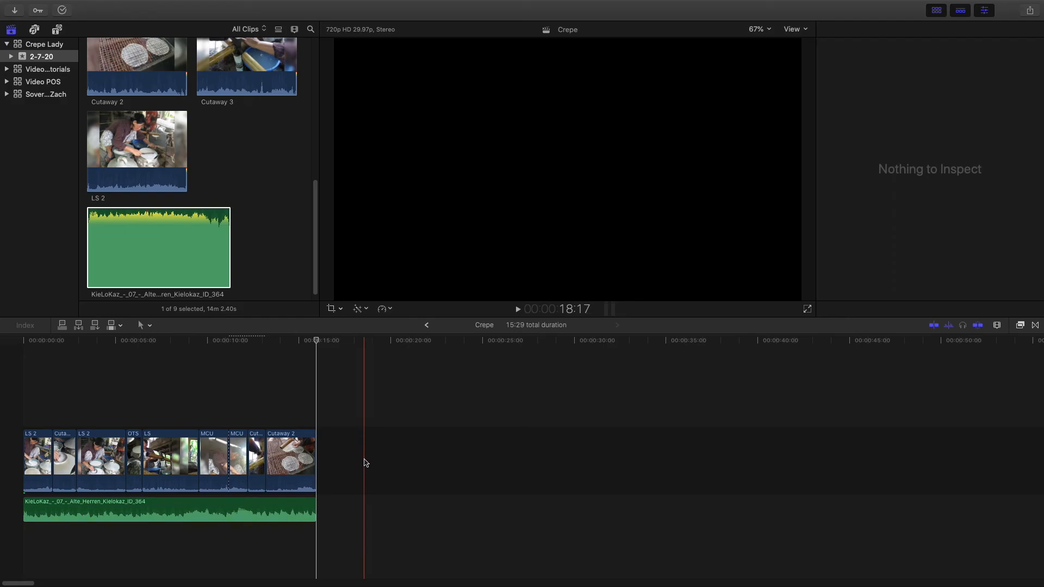
Raise the audio volume of all nine video clips to 6.7 dB
{"action": "left_click_drag", "start_coordinate": [393, 447], "coordinate": [32, 457]}
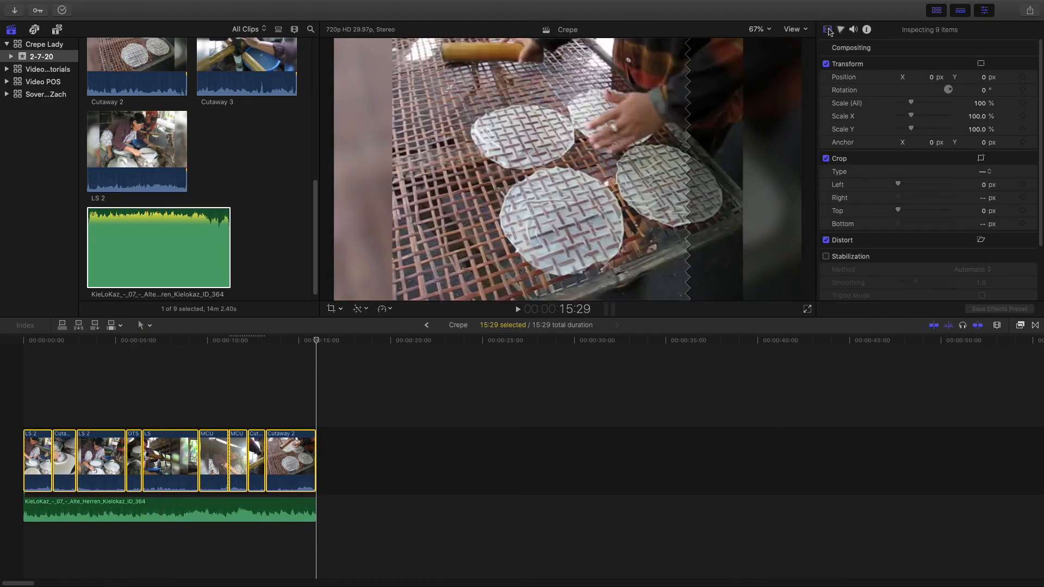
{"action": "left_click", "coordinate": [851, 30]}
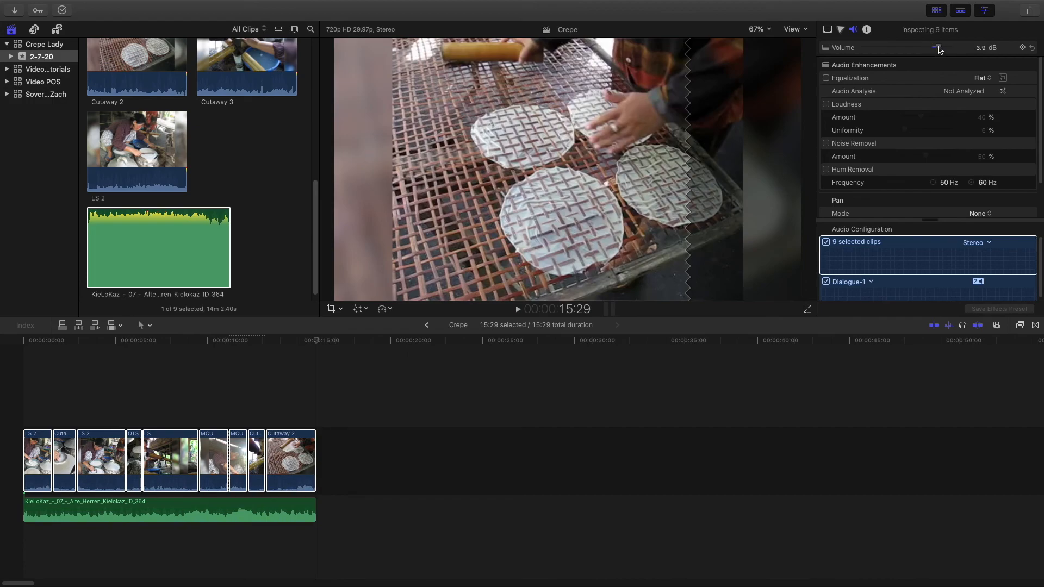
{"action": "left_click_drag", "start_coordinate": [941, 46], "coordinate": [945, 42]}
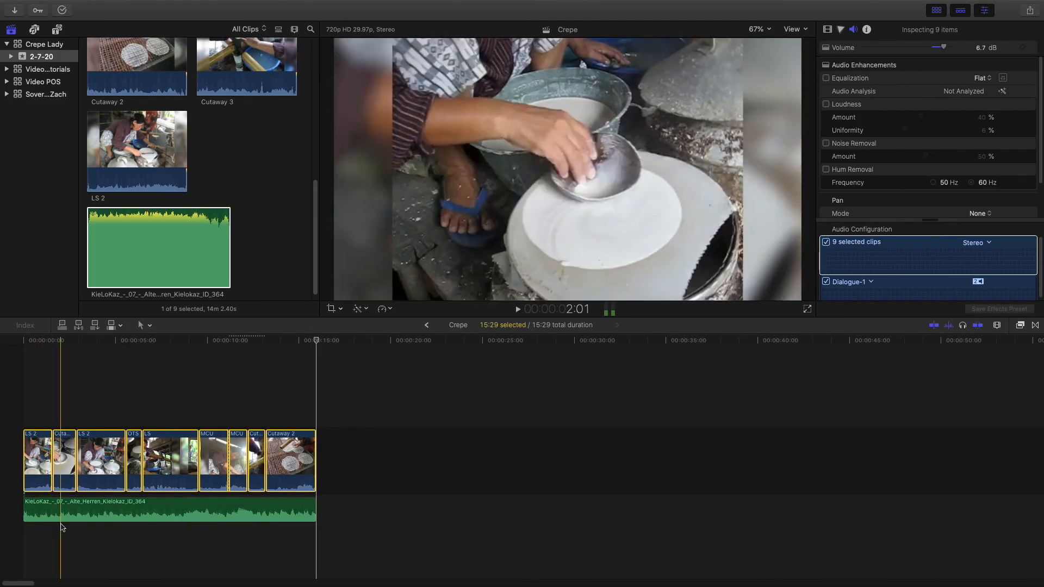
Disable the music clip and play back the timeline to listen to the video clips' own audio
{"action": "left_click", "coordinate": [64, 506]}
{"action": "key", "text": "v"}
{"action": "key", "text": "space"}
{"action": "key", "text": "space"}
{"action": "key", "text": "XF86AudioRaiseVolume"}
{"action": "key", "text": "XF86AudioRaiseVolume"}
{"action": "key", "text": "XF86AudioRaiseVolume"}
{"action": "key", "text": "XF86AudioRaiseVolume"}
{"action": "key", "text": "XF86AudioRaiseVolume"}
{"action": "key", "text": "XF86AudioRaiseVolume"}
{"action": "key", "text": "XF86AudioRaiseVolume"}
{"action": "key", "text": "XF86AudioRaiseVolume"}
{"action": "key", "text": "XF86AudioRaiseVolume"}
{"action": "key", "text": "XF86AudioRaiseVolume"}
{"action": "key", "text": "XF86AudioRaiseVolume"}
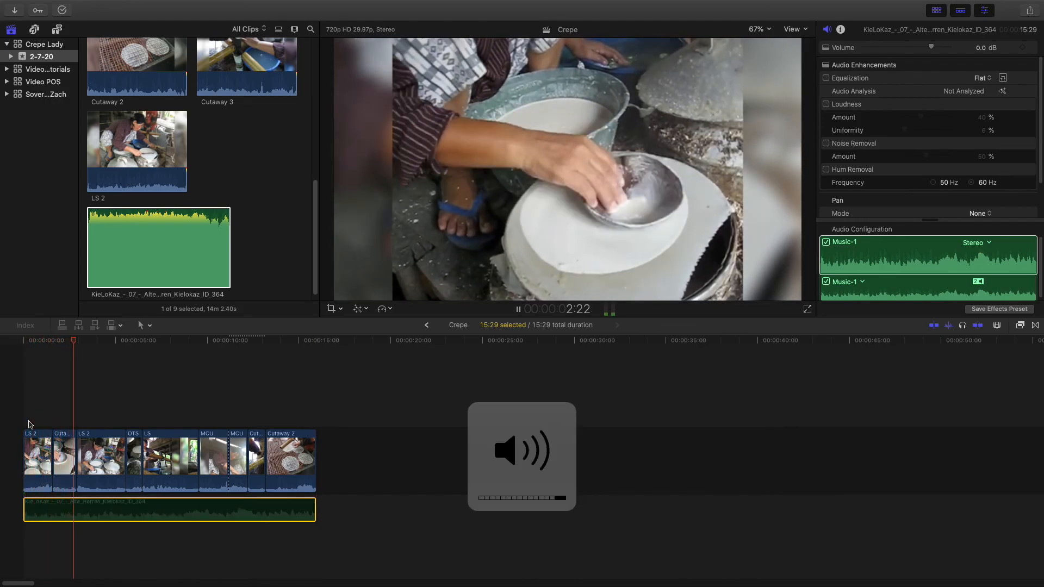
{"action": "key", "text": "XF86AudioRaiseVolume"}
{"action": "key", "text": "XF86AudioRaiseVolume"}
{"action": "key", "text": "XF86AudioRaiseVolume"}
{"action": "key", "text": "XF86AudioRaiseVolume"}
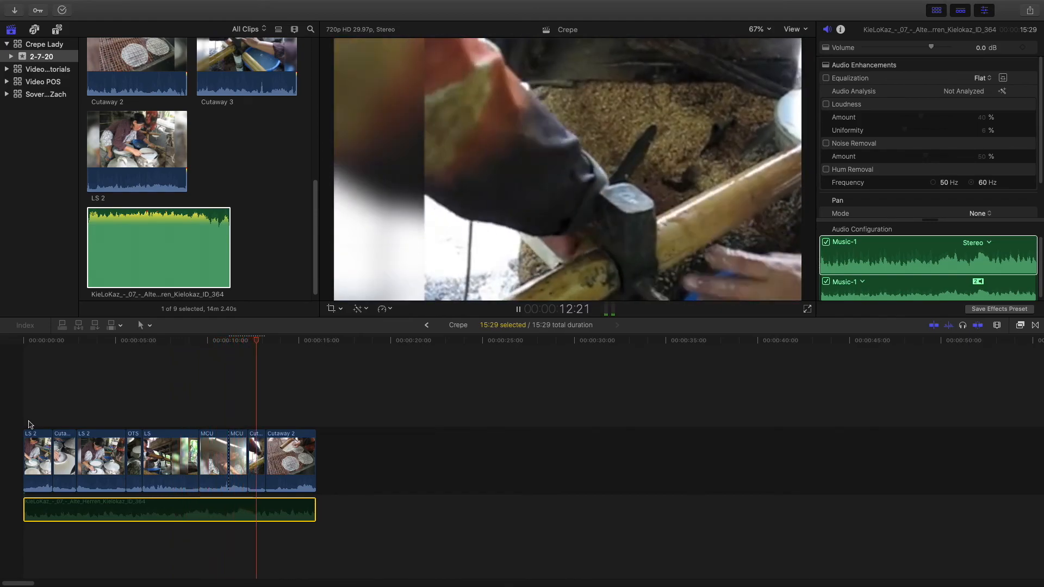
{"action": "key", "text": "space"}
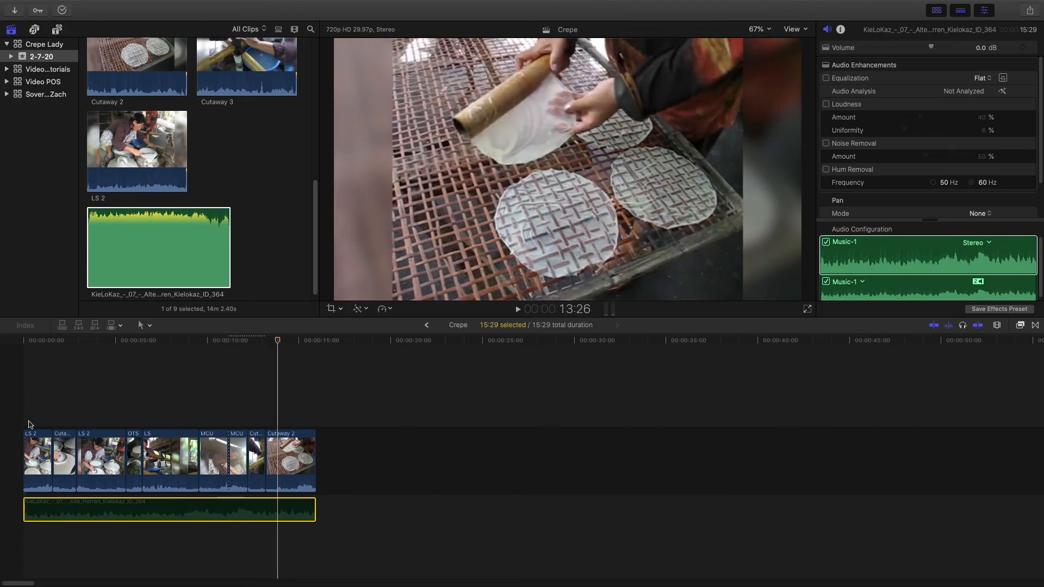
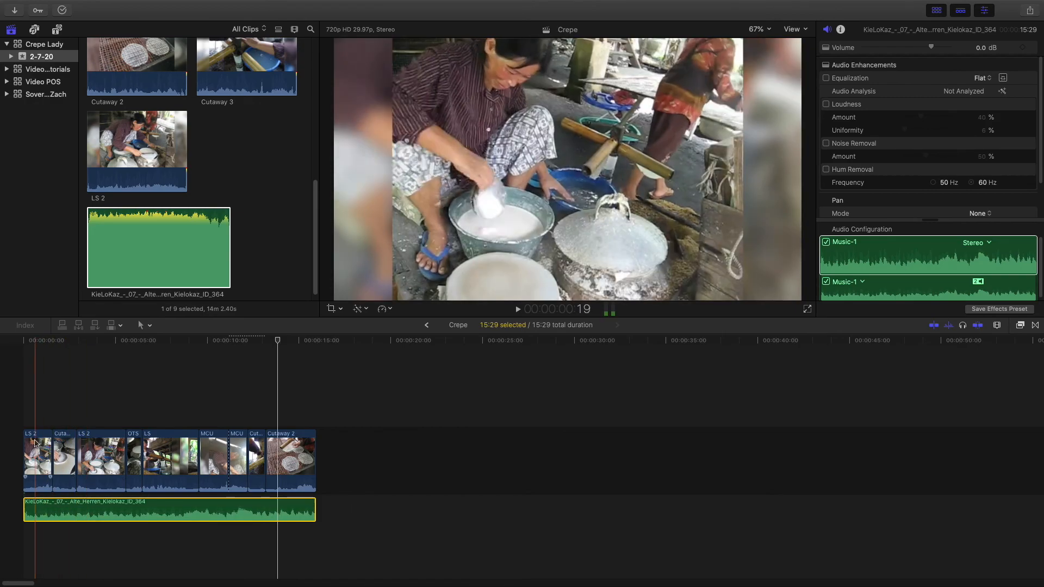
Set the audio volume of all nine video clips to 2.1 dB while playing back the timeline
{"action": "key", "text": "space"}
{"action": "left_click_drag", "start_coordinate": [383, 458], "coordinate": [36, 446]}
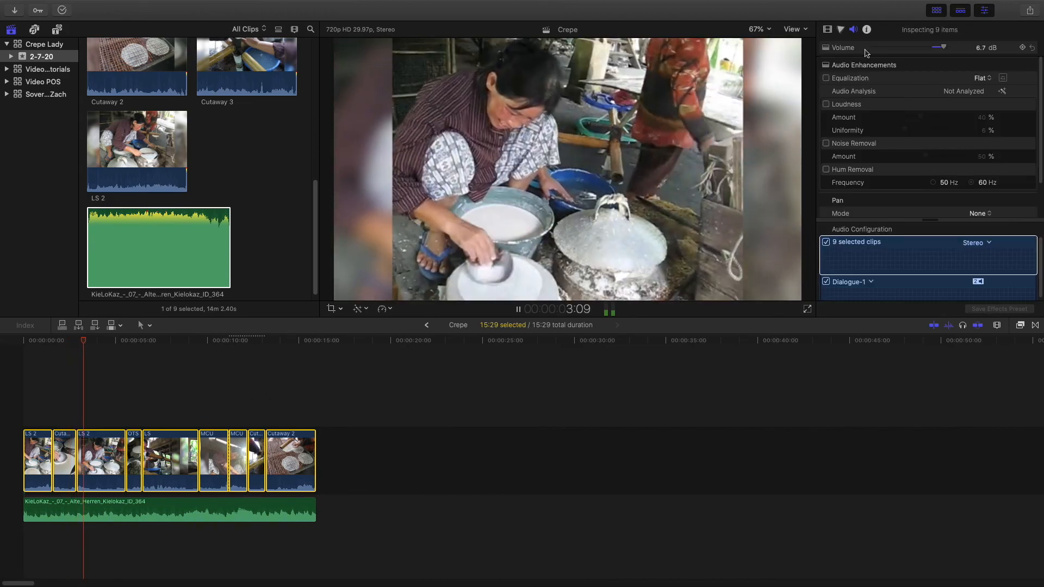
{"action": "left_click_drag", "start_coordinate": [944, 48], "coordinate": [935, 48]}
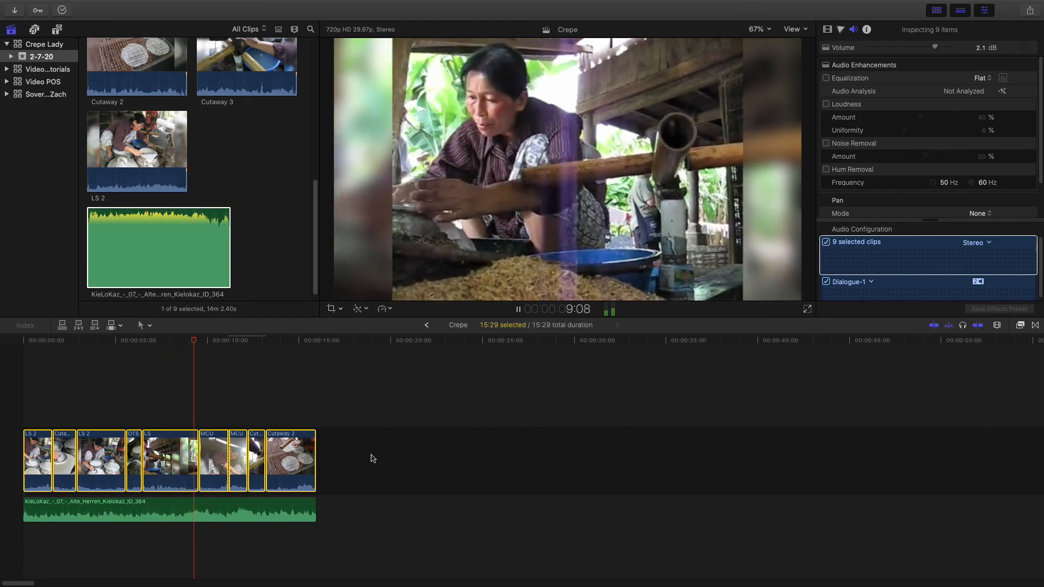
{"action": "key", "text": "space"}
Lower the music clip's volume to -8.0 dB and play back the mix
{"action": "left_click", "coordinate": [224, 507]}
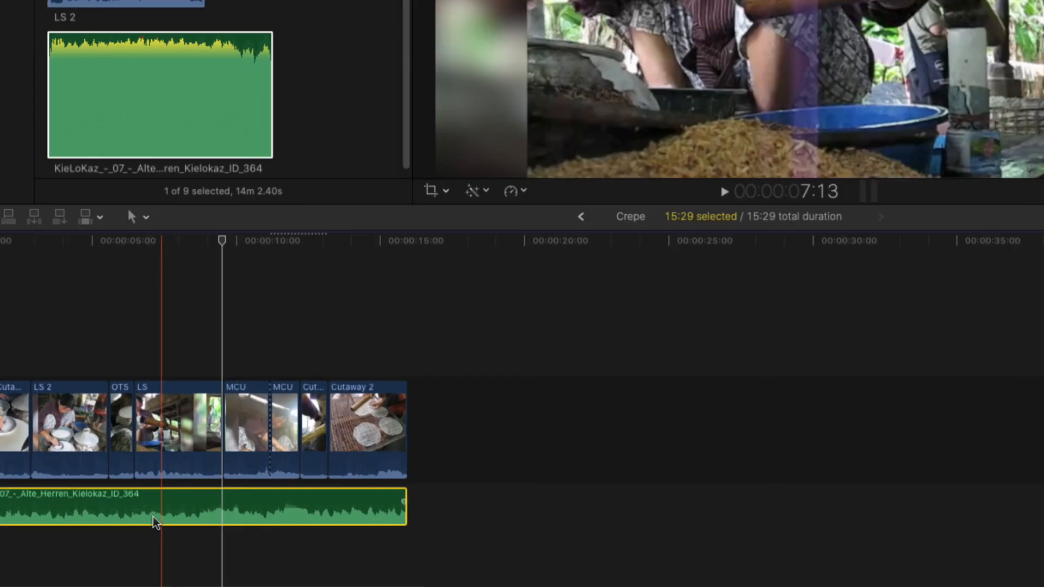
{"action": "left_click_drag", "start_coordinate": [162, 501], "coordinate": [162, 511]}
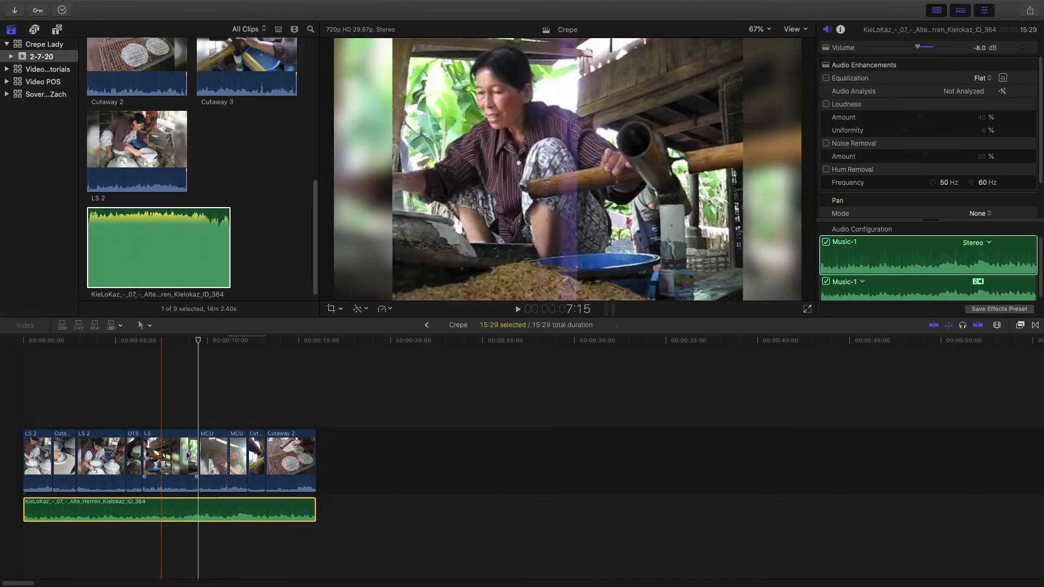
{"action": "key", "text": "space"}
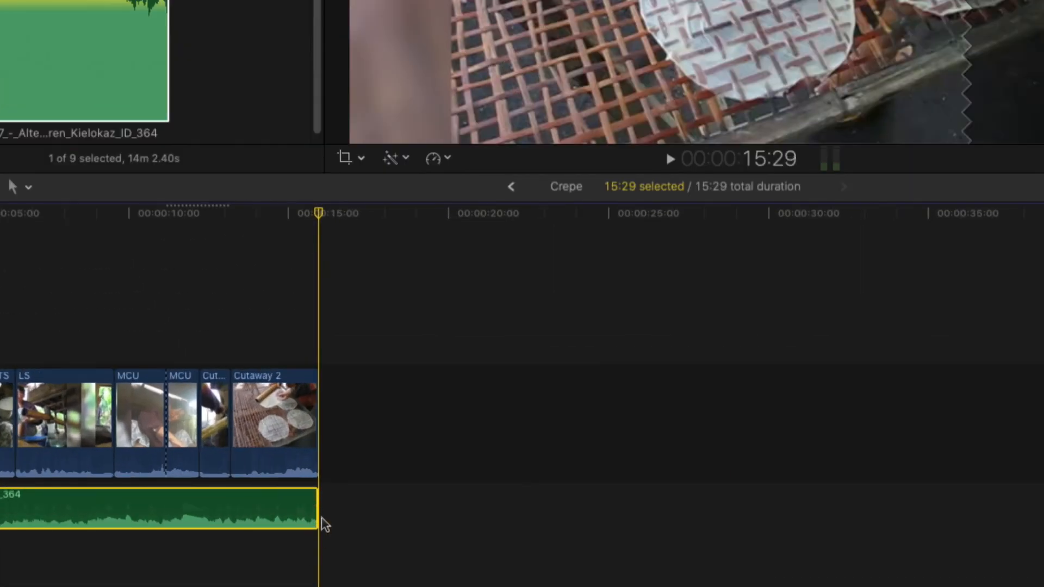
Add a long fade-out at the end of the music clip and play back the timeline
{"action": "left_click_drag", "start_coordinate": [314, 506], "coordinate": [240, 502]}
{"action": "key", "text": "space"}
{"action": "key", "text": "space"}
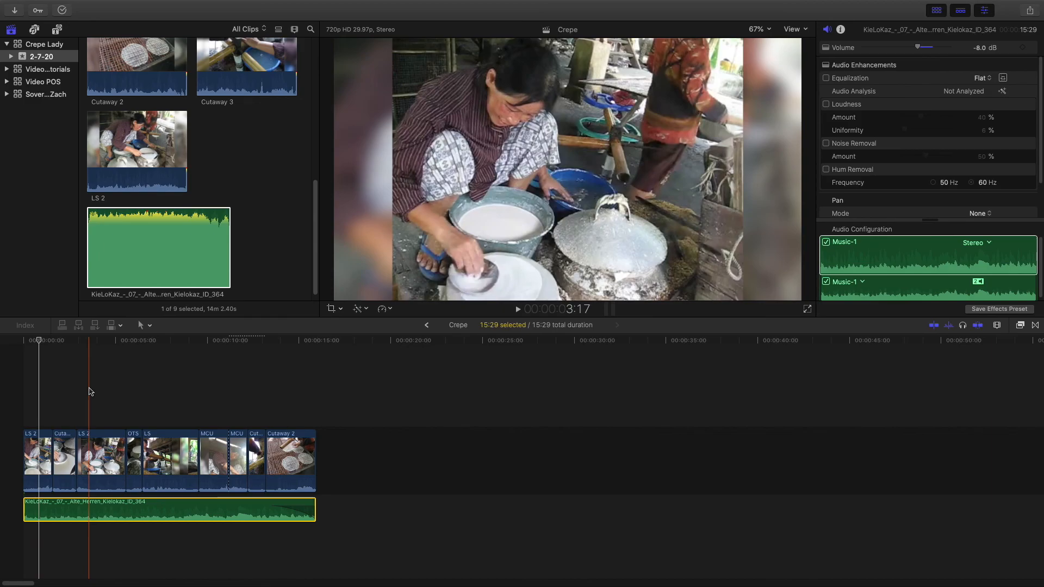
Duplicate the Crepe project in the browser
{"action": "scroll", "coordinate": [133, 217], "scroll_direction": "up", "scroll_amount": 5}
{"action": "left_click", "coordinate": [132, 96]}
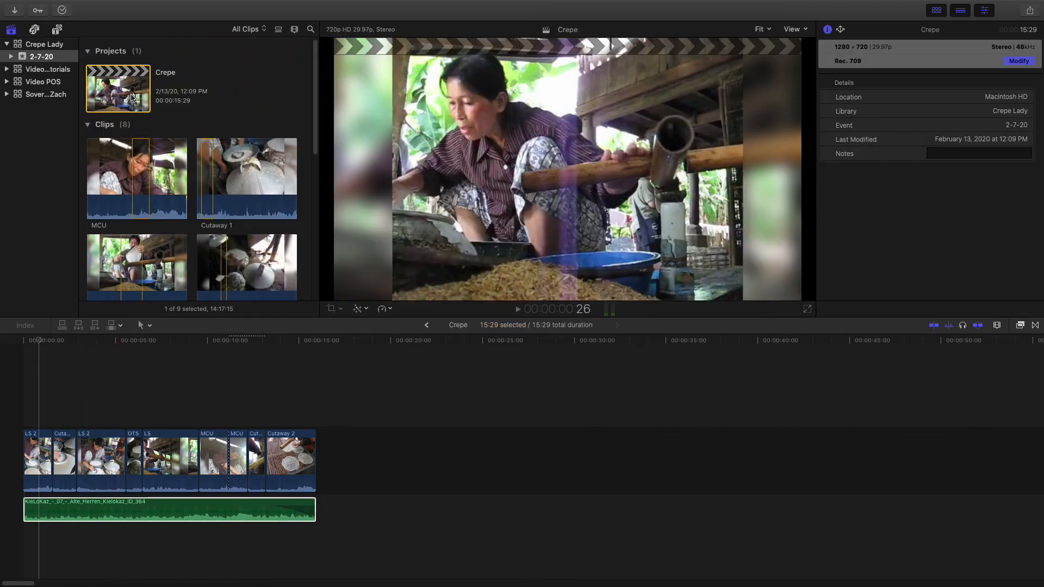
{"action": "right_click", "coordinate": [132, 97]}
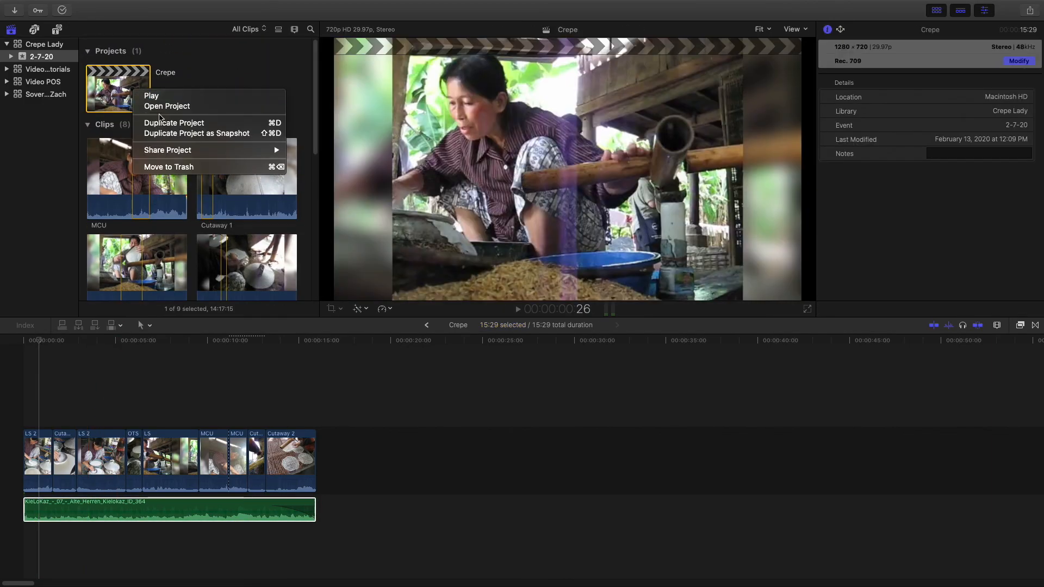
{"action": "left_click", "coordinate": [171, 125]}
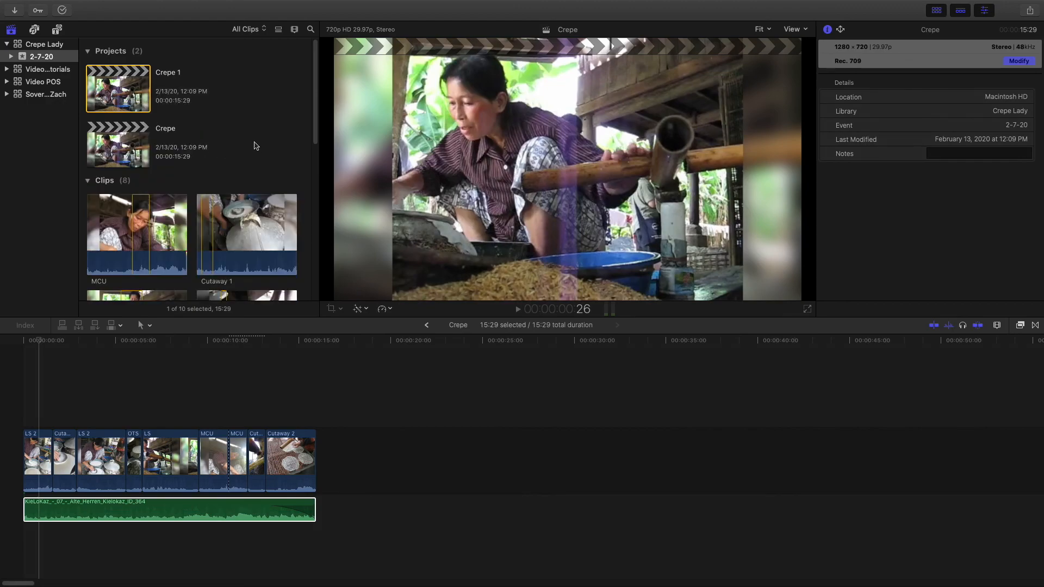
Open the duplicated Crepe 1 project in the timeline and display the Light category of video effects
{"action": "double_click", "coordinate": [121, 101]}
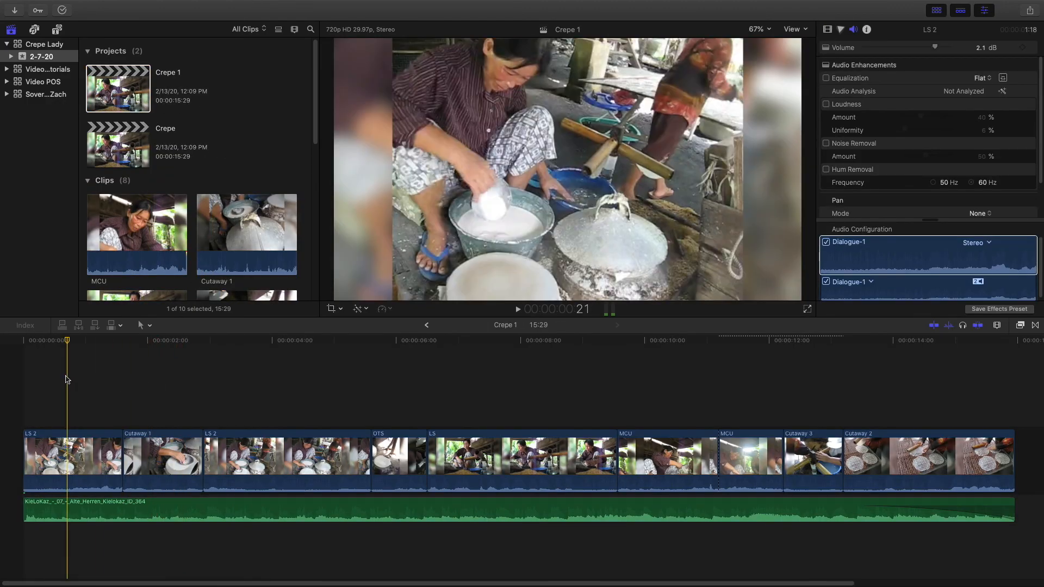
{"action": "key", "text": "super+minus"}
{"action": "key", "text": "super+minus"}
{"action": "key", "text": "super+minus"}
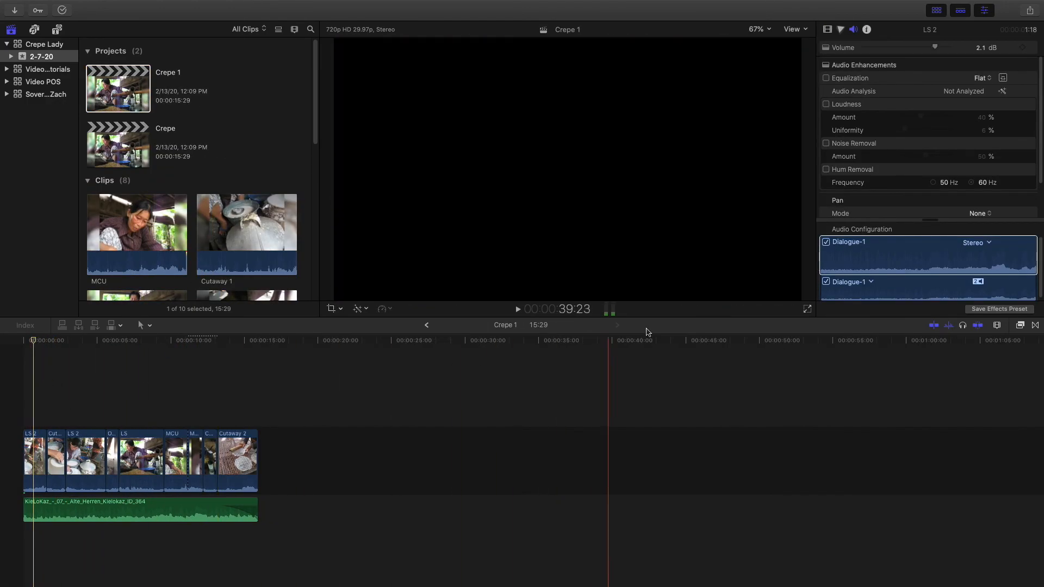
{"action": "left_click", "coordinate": [1020, 325]}
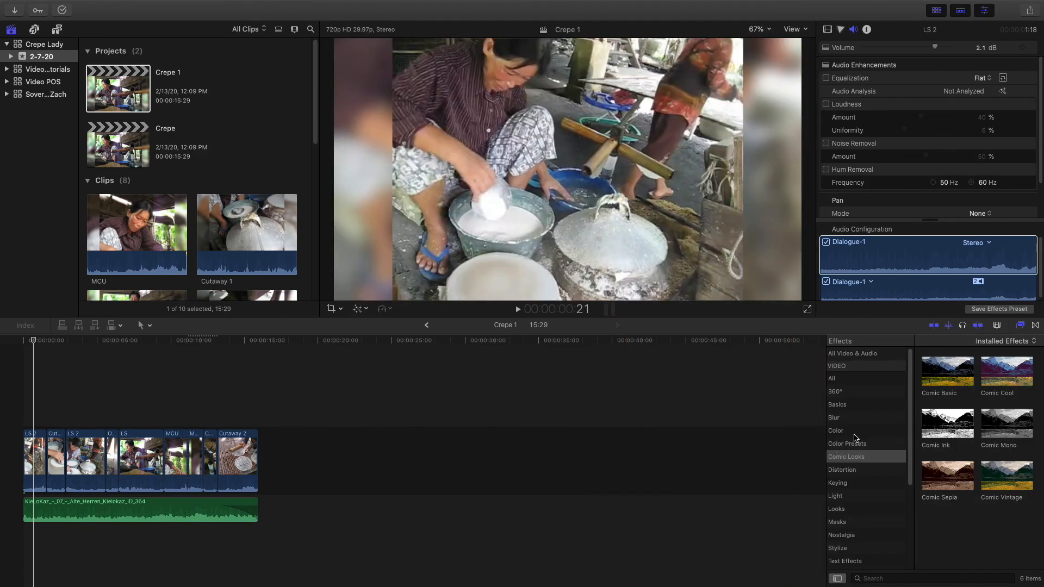
{"action": "left_click", "coordinate": [837, 497]}
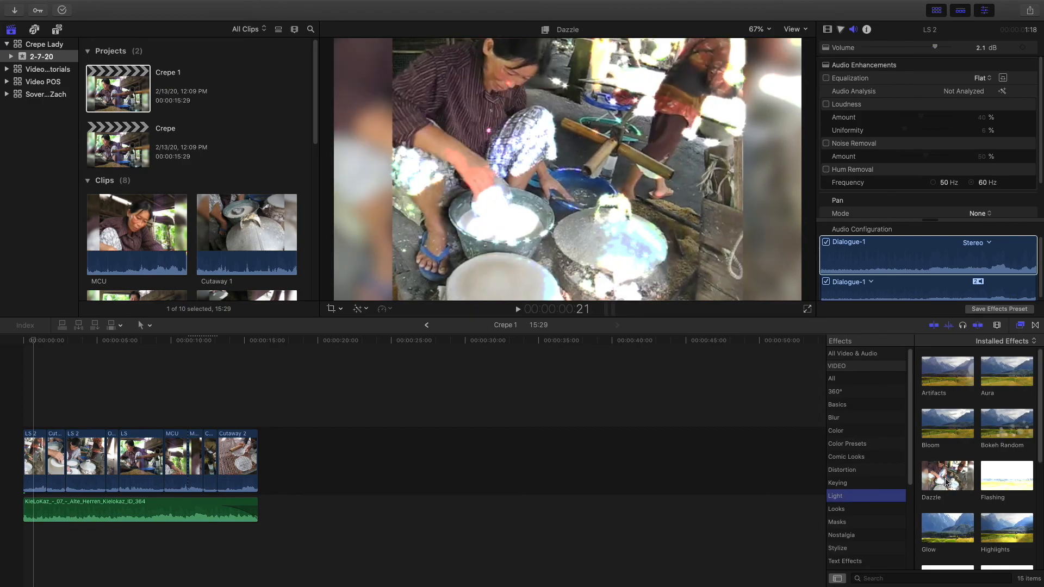
Apply the Highlights light effect to the first LS 2 clip in the timeline
{"action": "left_click", "coordinate": [34, 460]}
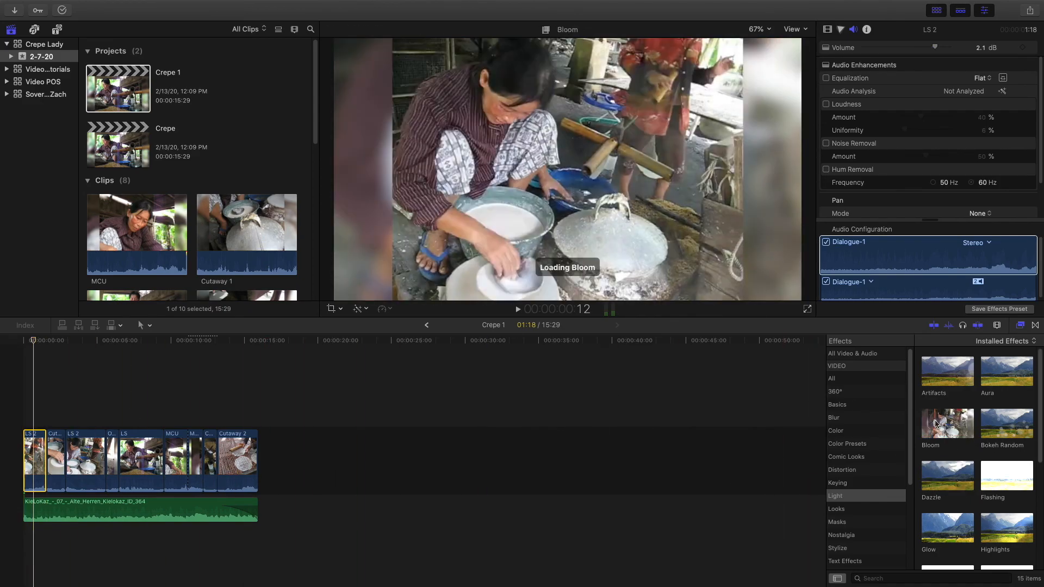
{"action": "scroll", "coordinate": [928, 462], "scroll_direction": "down", "scroll_amount": 3}
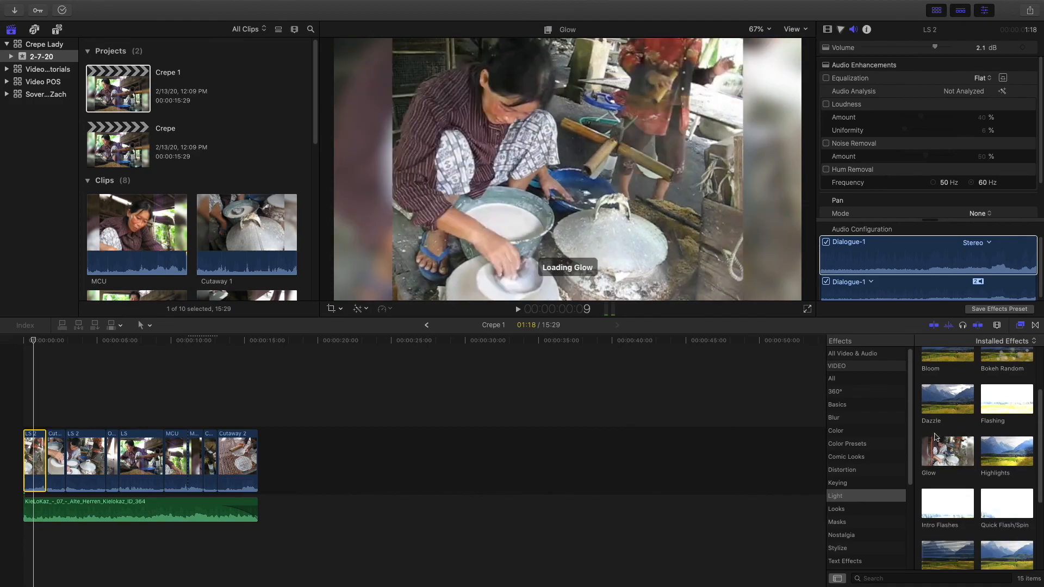
{"action": "left_click", "coordinate": [1020, 458]}
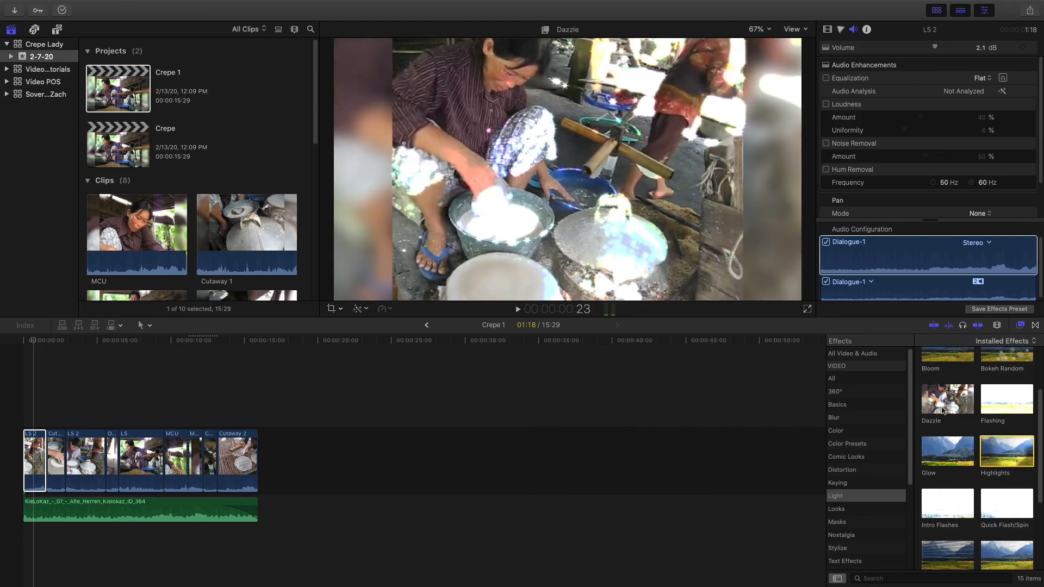
{"action": "left_click_drag", "start_coordinate": [1018, 450], "coordinate": [42, 451]}
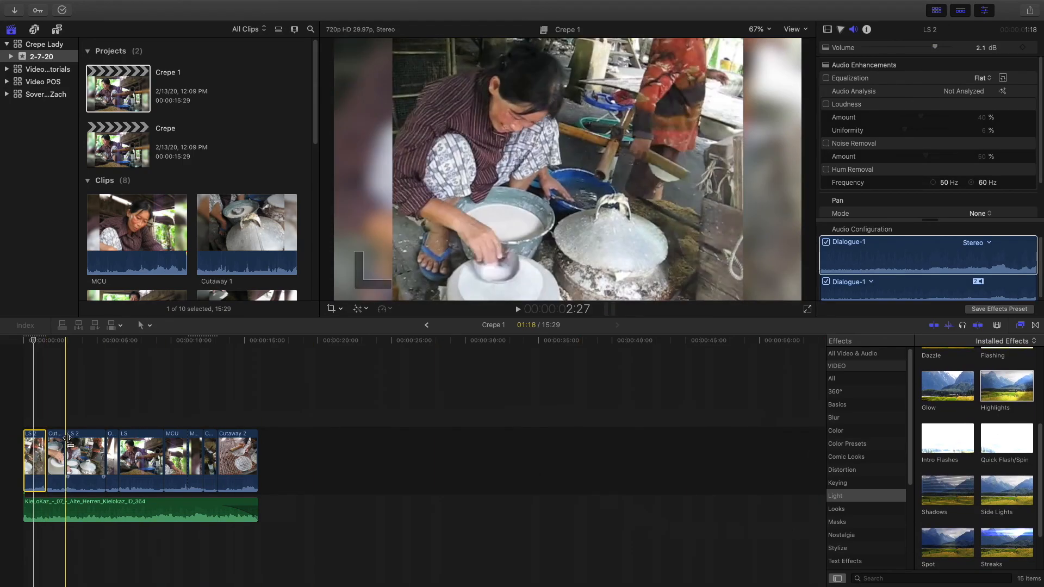
{"action": "key", "text": "super+equal"}
{"action": "left_click_drag", "start_coordinate": [116, 584], "coordinate": [69, 584]}
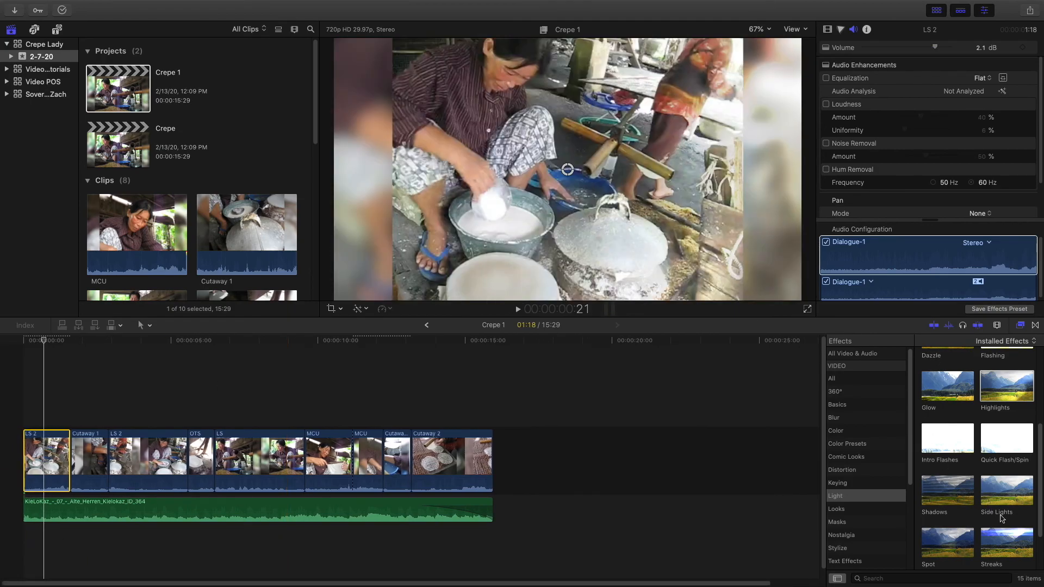
Add the Side Lights effect to the first LS 2 clip and play back the result
{"action": "scroll", "coordinate": [1002, 518], "scroll_direction": "down", "scroll_amount": 1}
{"action": "left_click_drag", "start_coordinate": [1003, 489], "coordinate": [46, 468]}
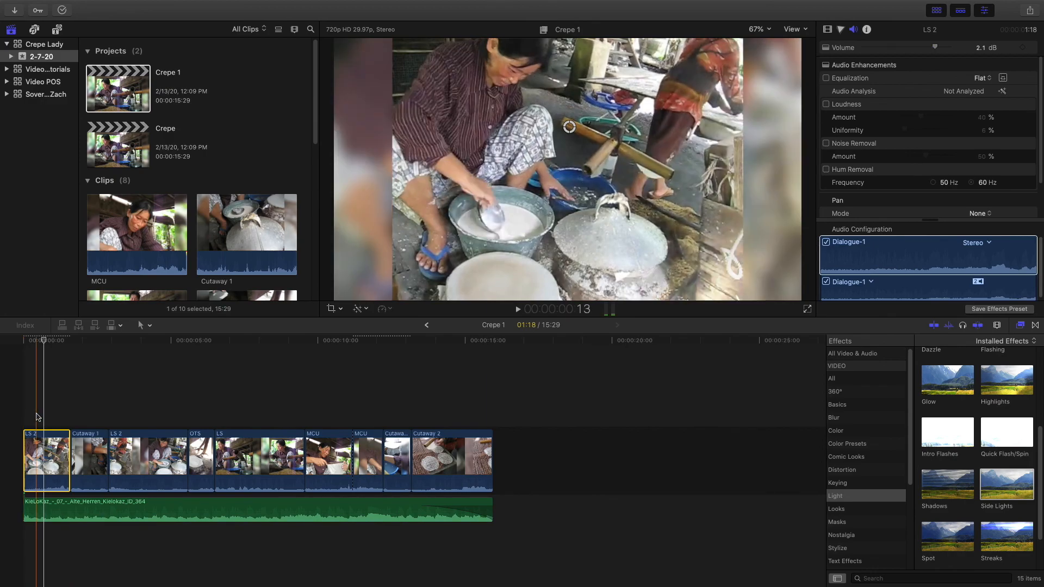
{"action": "key", "text": "space"}
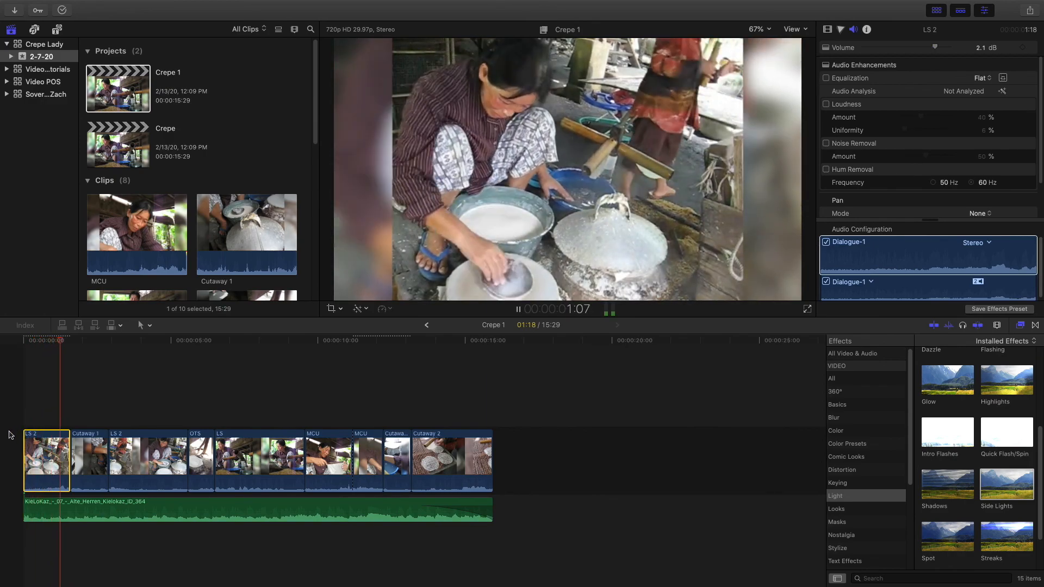
{"action": "key", "text": "space"}
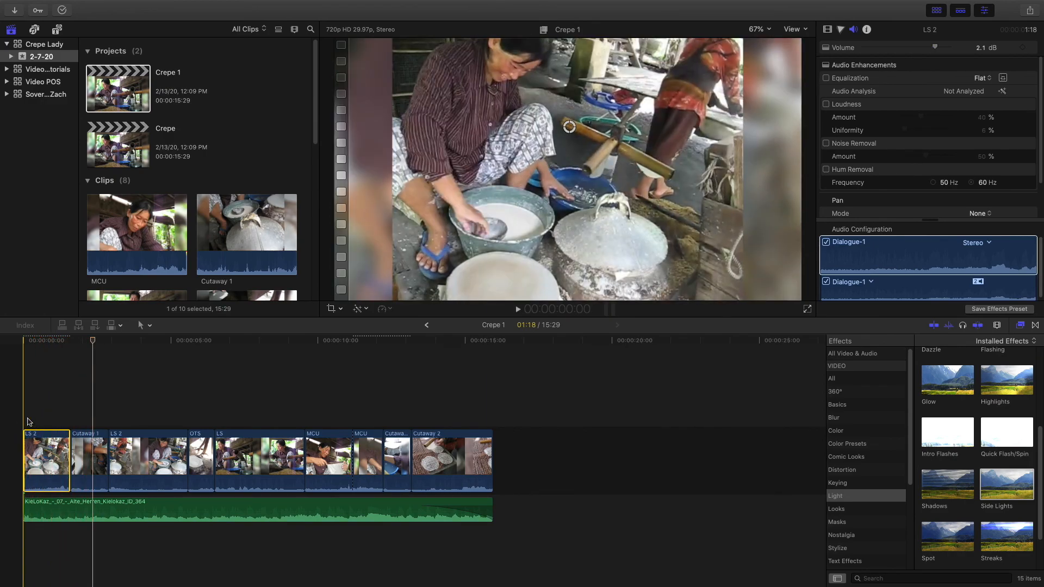
Browse the video effect categories, including Keying, Distortion, Looks, Tiling and Stylize, to see which effects are available
{"action": "left_click", "coordinate": [861, 483]}
{"action": "left_click", "coordinate": [859, 471]}
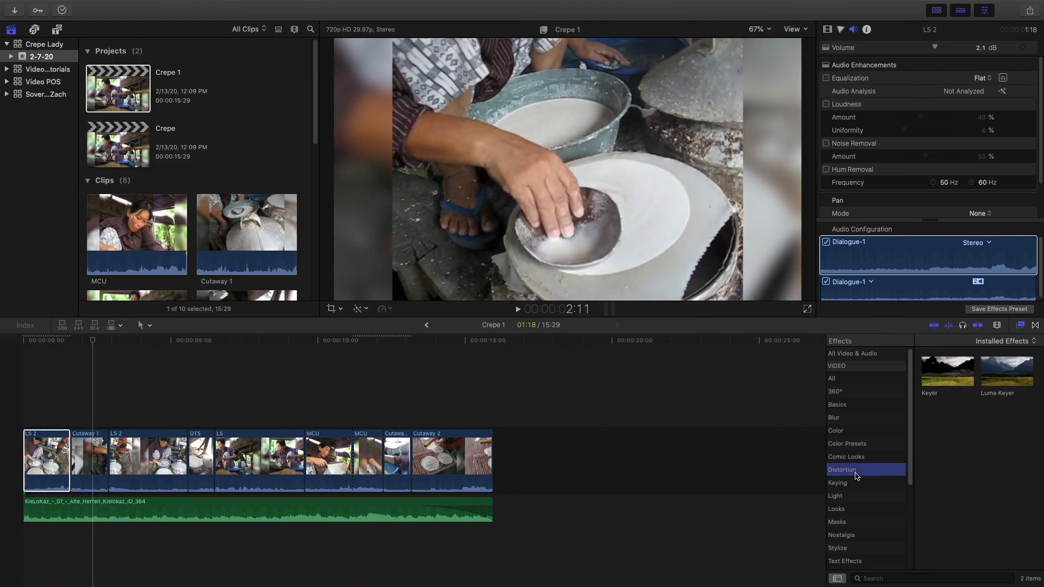
{"action": "left_click", "coordinate": [857, 493]}
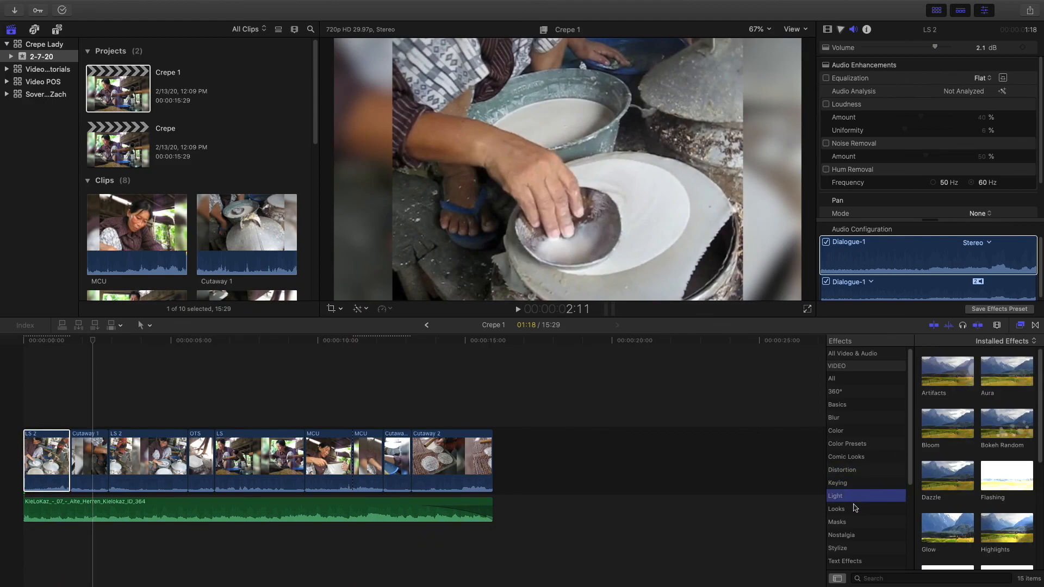
{"action": "left_click", "coordinate": [861, 507]}
{"action": "scroll", "coordinate": [861, 503], "scroll_direction": "down", "scroll_amount": 5}
{"action": "left_click", "coordinate": [852, 435]}
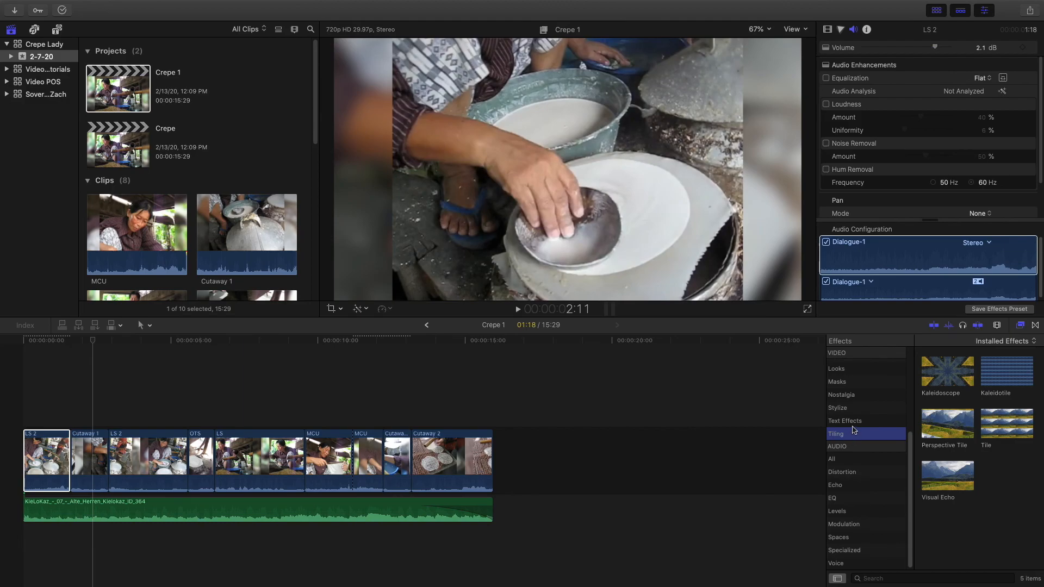
{"action": "left_click", "coordinate": [853, 423]}
{"action": "left_click", "coordinate": [848, 437]}
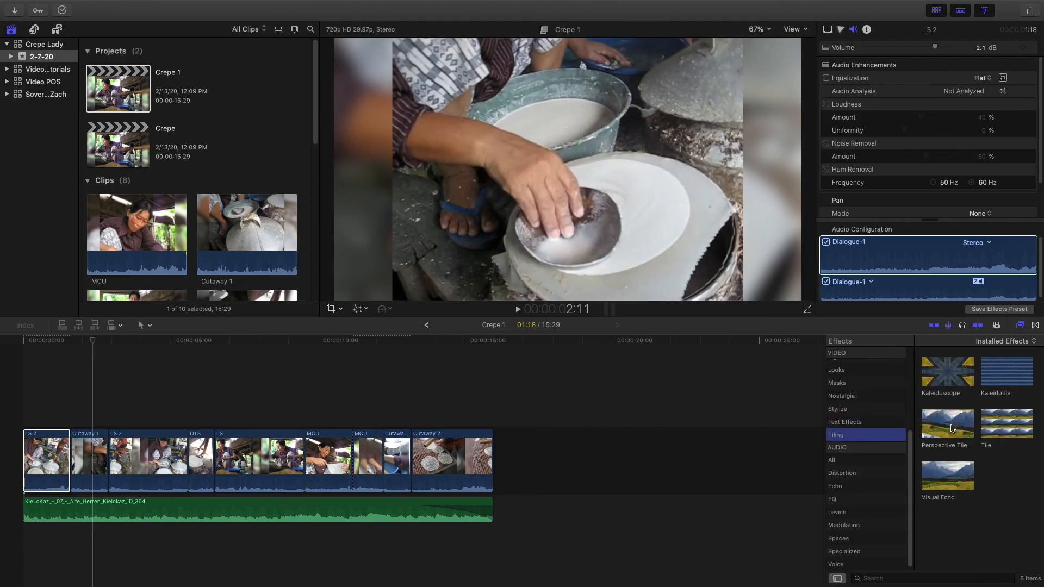
{"action": "left_click", "coordinate": [947, 373]}
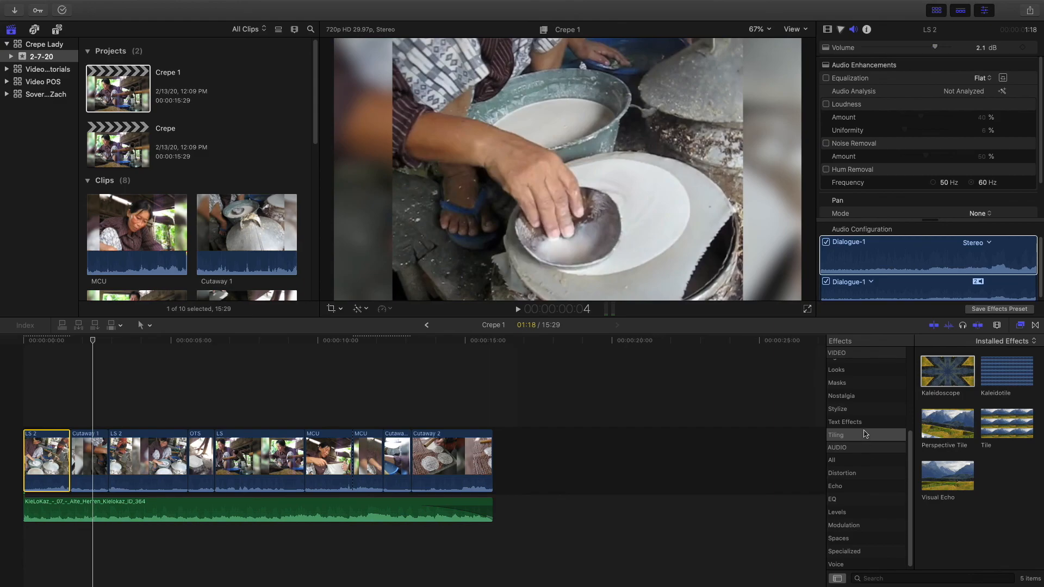
{"action": "scroll", "coordinate": [860, 404], "scroll_direction": "up", "scroll_amount": 2}
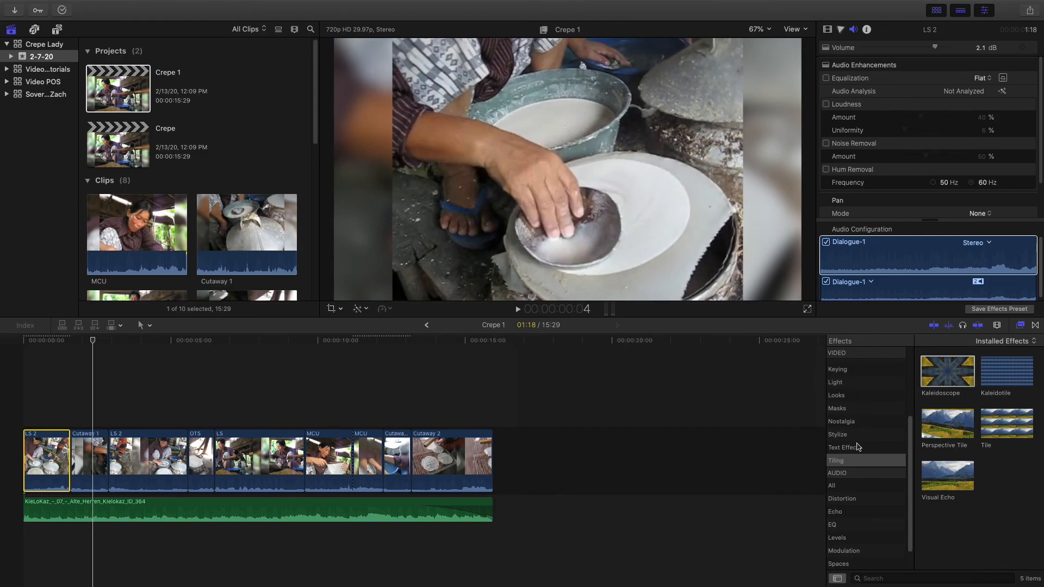
{"action": "left_click", "coordinate": [858, 447]}
{"action": "left_click", "coordinate": [858, 436]}
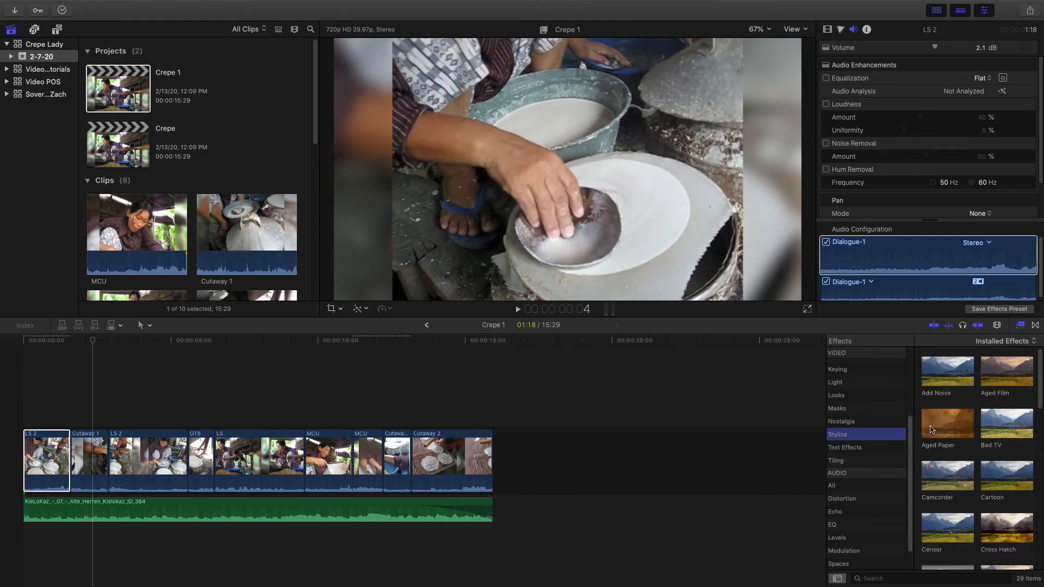
{"action": "scroll", "coordinate": [931, 429], "scroll_direction": "down", "scroll_amount": 1}
{"action": "scroll", "coordinate": [930, 429], "scroll_direction": "down", "scroll_amount": 2}
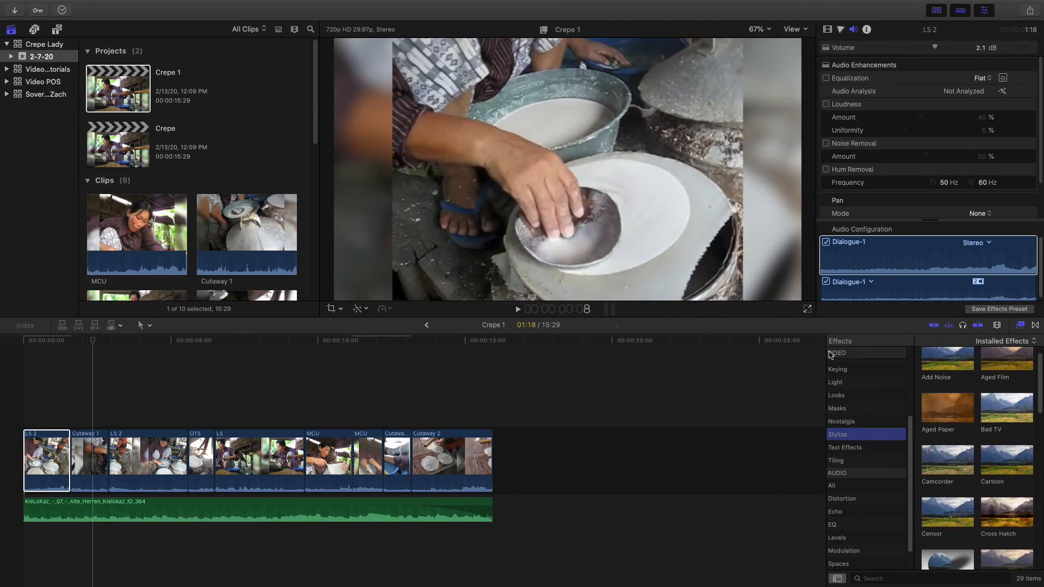
Show the first LS 2 clip's video settings and apply the Kaleidoscope tiling effect to the clip
{"action": "left_click", "coordinate": [51, 397]}
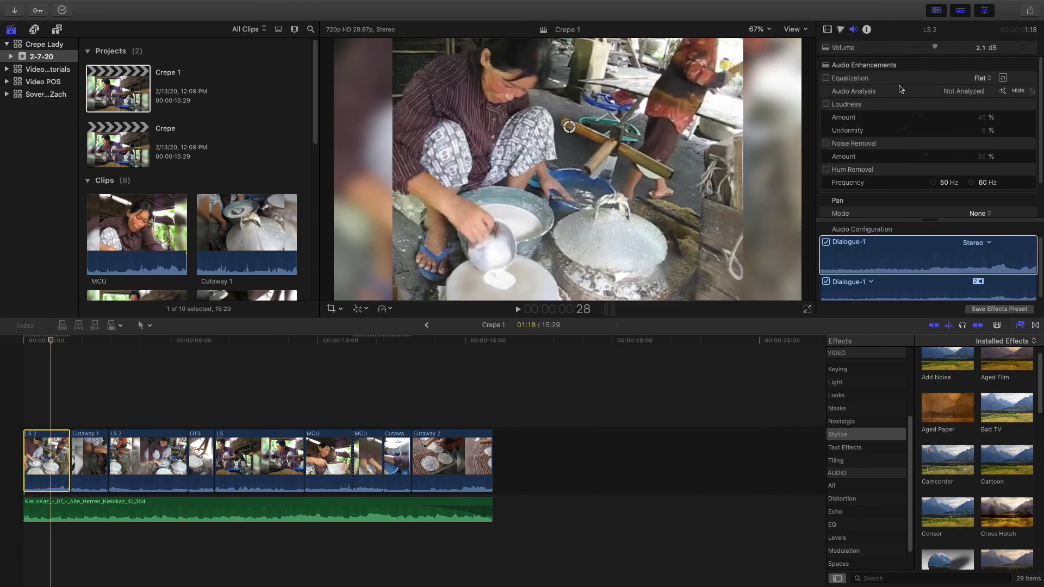
{"action": "left_click", "coordinate": [828, 30]}
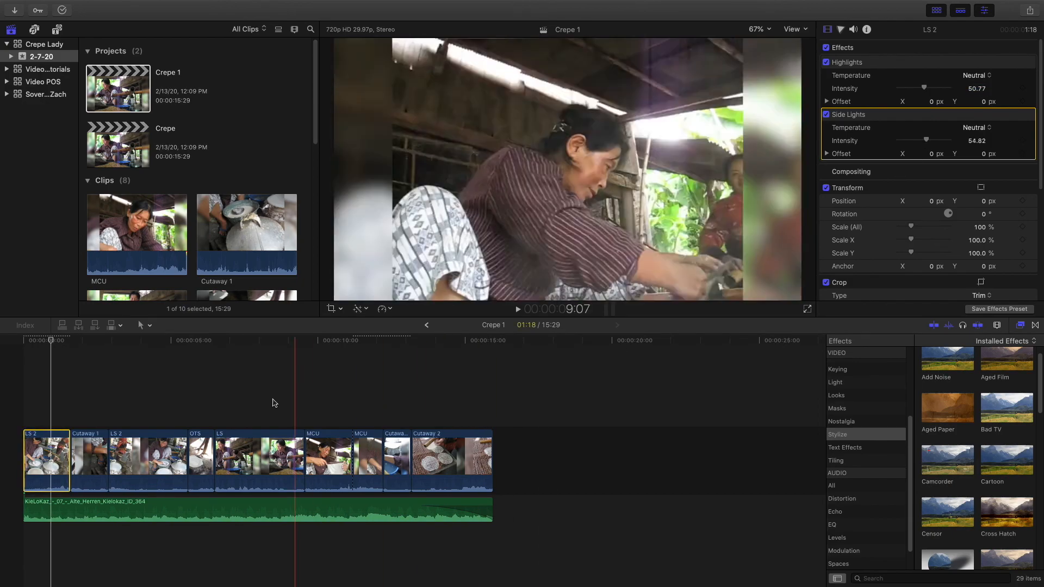
{"action": "left_click", "coordinate": [862, 451]}
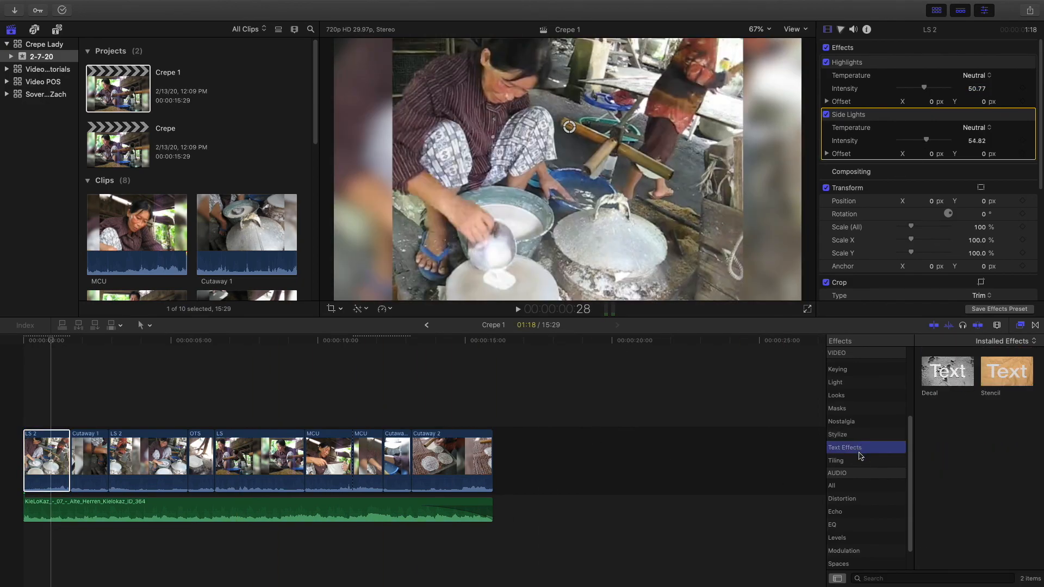
{"action": "left_click", "coordinate": [863, 460]}
{"action": "left_click_drag", "start_coordinate": [958, 375], "coordinate": [48, 453]}
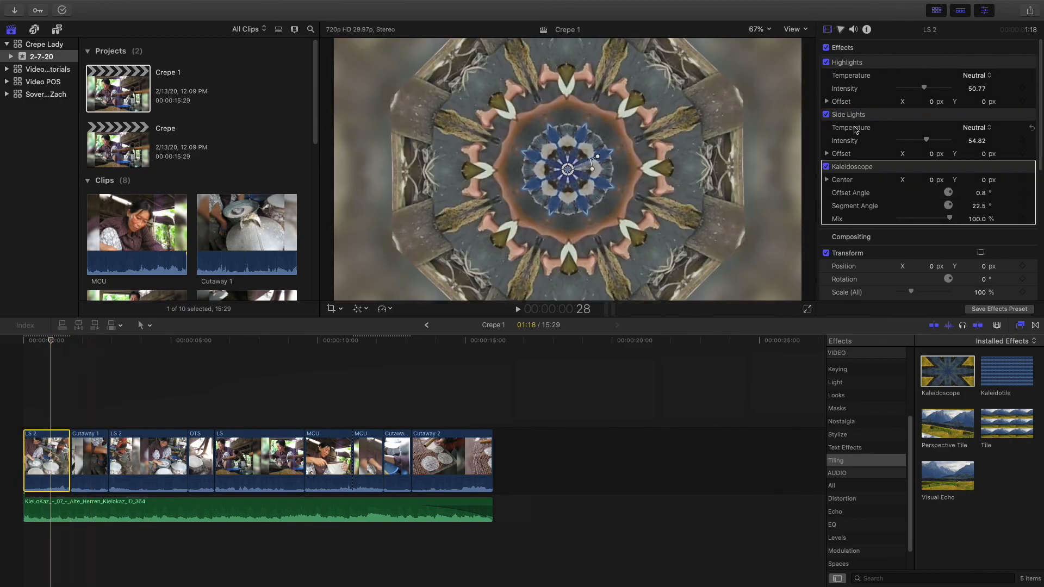
Set Kaleidoscope's offset angle to 179.7° and segment angle to 315.1°, and keyframe its center, both angles and mix at the clip's start
{"action": "left_click_drag", "start_coordinate": [953, 197], "coordinate": [964, 219]}
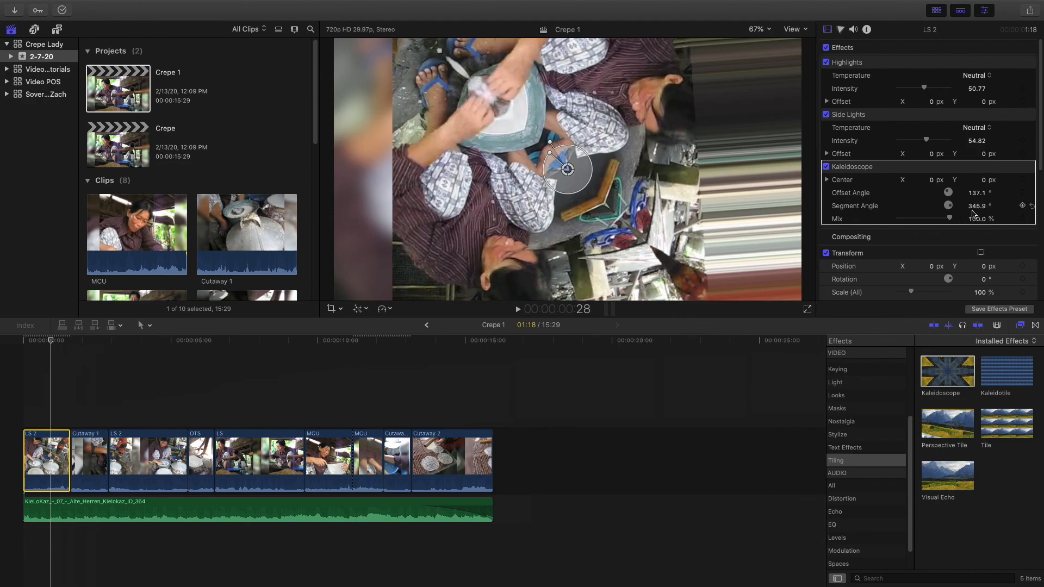
{"action": "left_click_drag", "start_coordinate": [948, 194], "coordinate": [906, 195]}
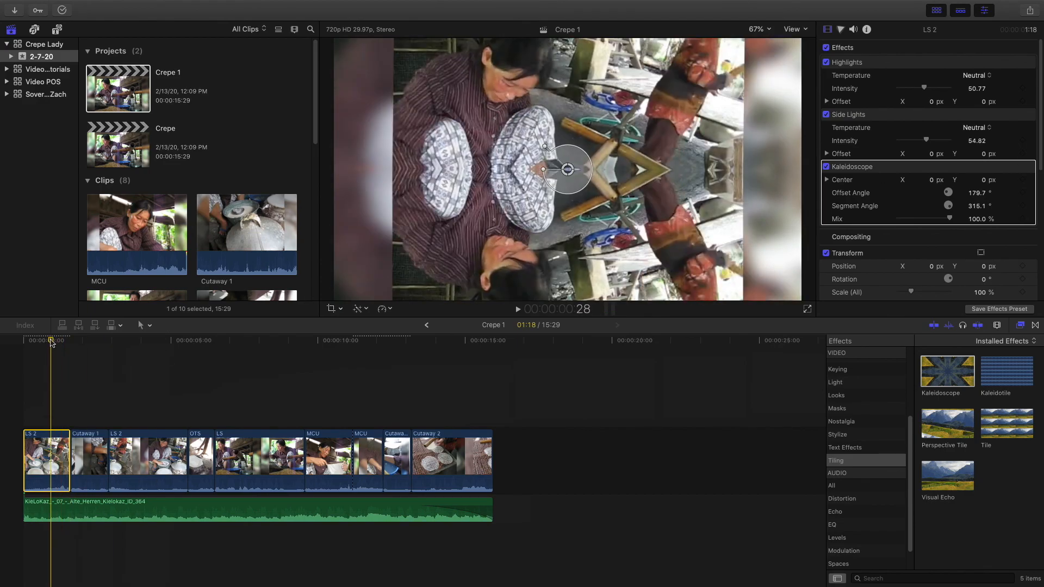
{"action": "left_click_drag", "start_coordinate": [51, 341], "coordinate": [15, 348]}
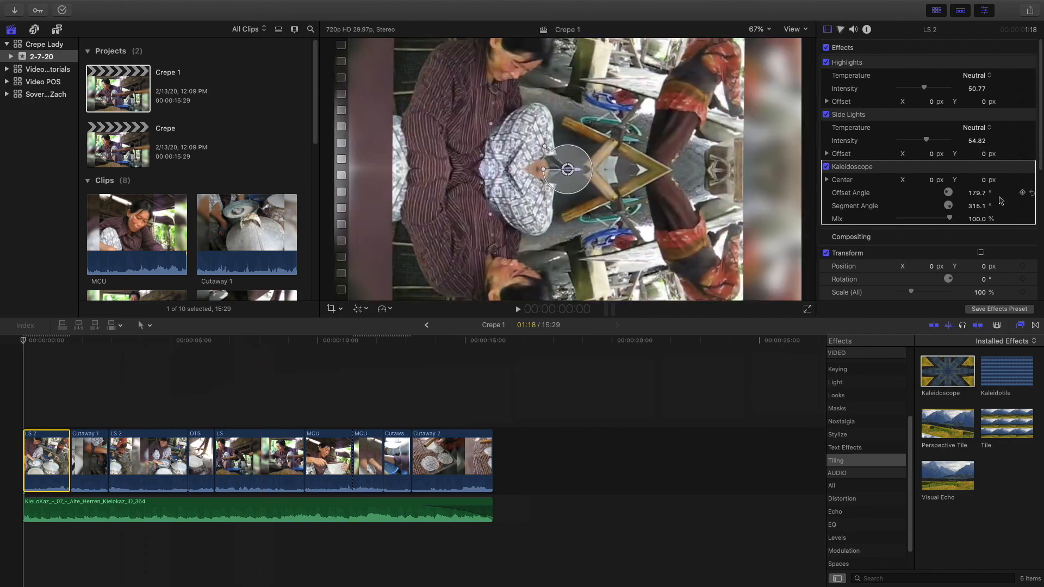
{"action": "left_click", "coordinate": [1023, 193]}
{"action": "left_click", "coordinate": [1022, 205]}
{"action": "left_click", "coordinate": [1023, 219]}
{"action": "left_click", "coordinate": [1023, 180]}
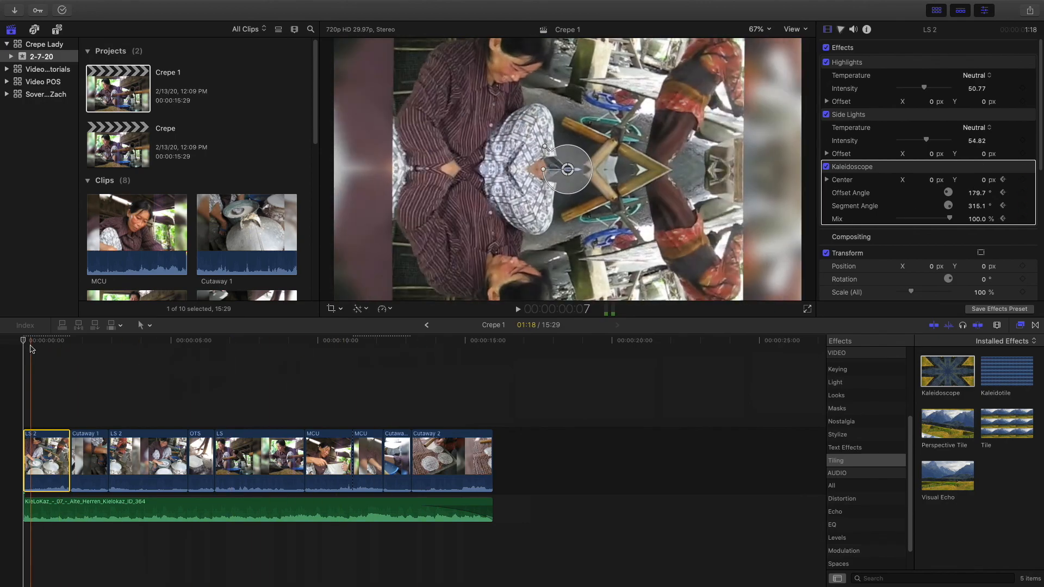
Keyframe Kaleidoscope's offset angle at 360.0° and segment angle at 23.8° near the first clip's end, and play back the animation
{"action": "left_click_drag", "start_coordinate": [25, 338], "coordinate": [57, 341]}
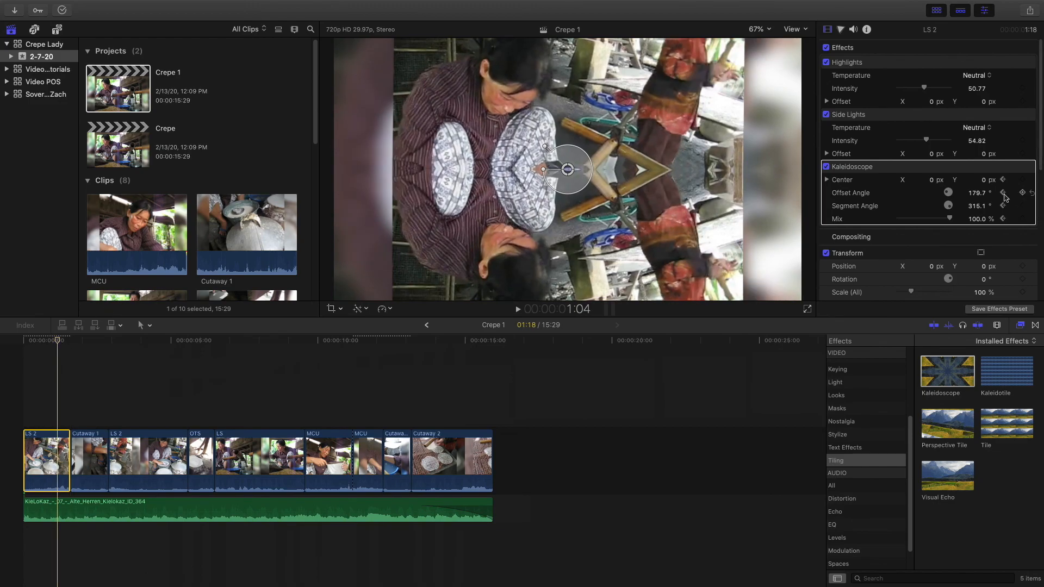
{"action": "mouse_move", "coordinate": [946, 195]}
{"action": "left_mouse_down"}
{"action": "mouse_move", "coordinate": [964, 193]}
{"action": "mouse_move", "coordinate": [951, 212]}
{"action": "mouse_move", "coordinate": [946, 196]}
{"action": "mouse_move", "coordinate": [955, 206]}
{"action": "left_mouse_up"}
{"action": "left_click", "coordinate": [1023, 193]}
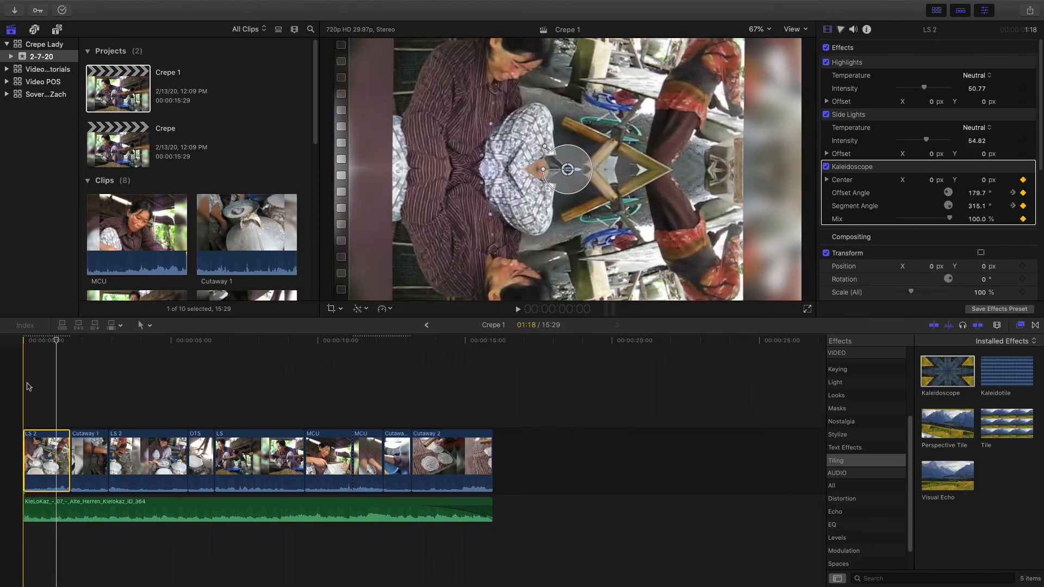
{"action": "left_click", "coordinate": [29, 387]}
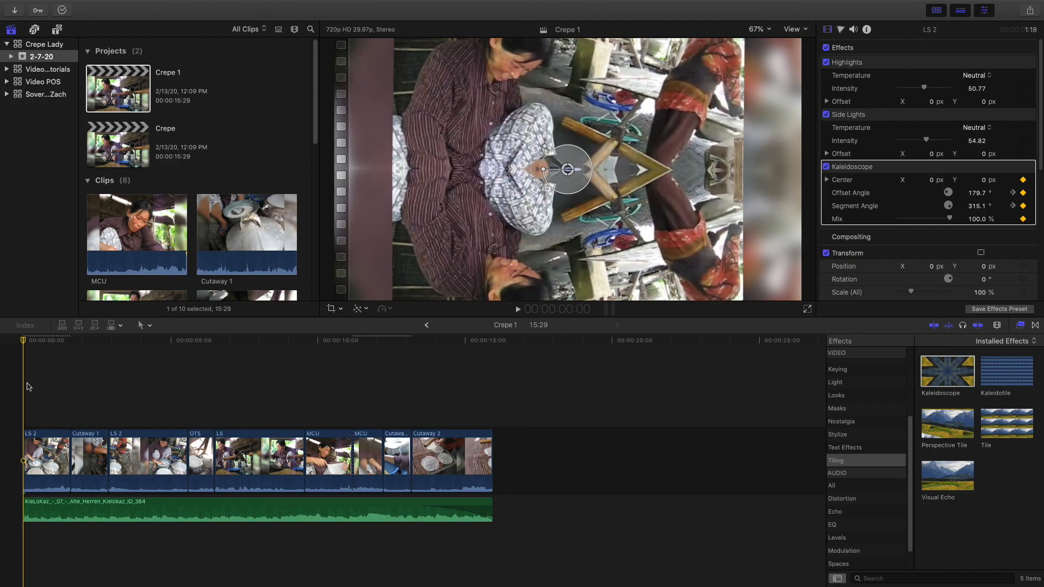
{"action": "key", "text": "space"}
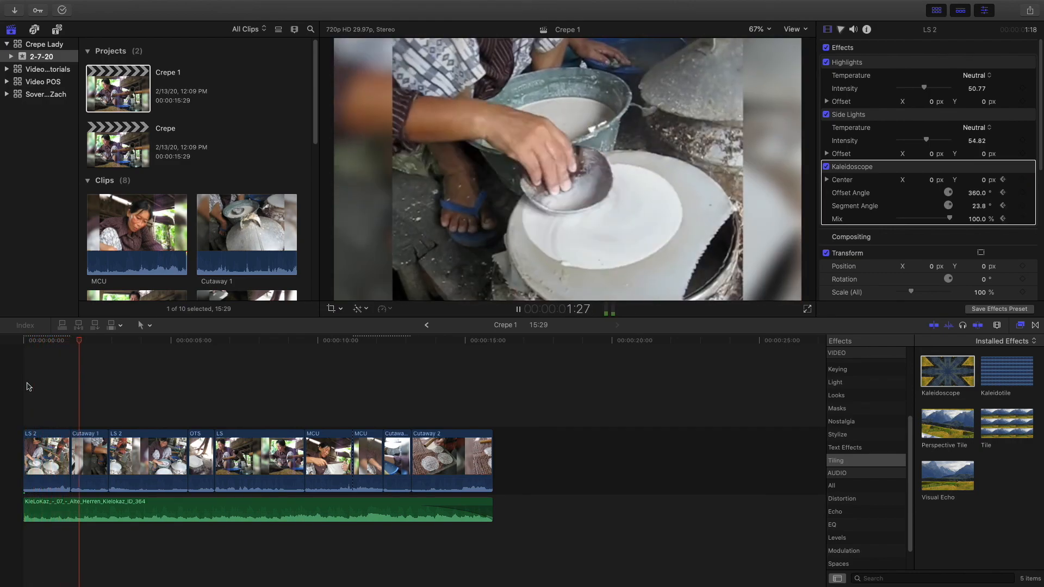
{"action": "key", "text": "space"}
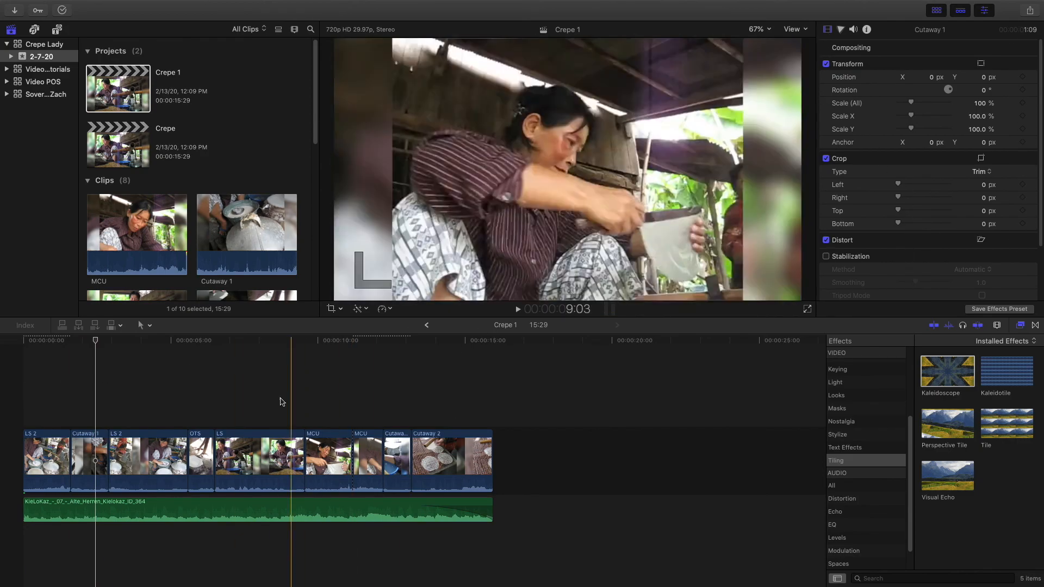
Delete the Kaleidoscope effect from the first LS 2 clip
{"action": "left_click", "coordinate": [41, 394]}
{"action": "left_click", "coordinate": [49, 435]}
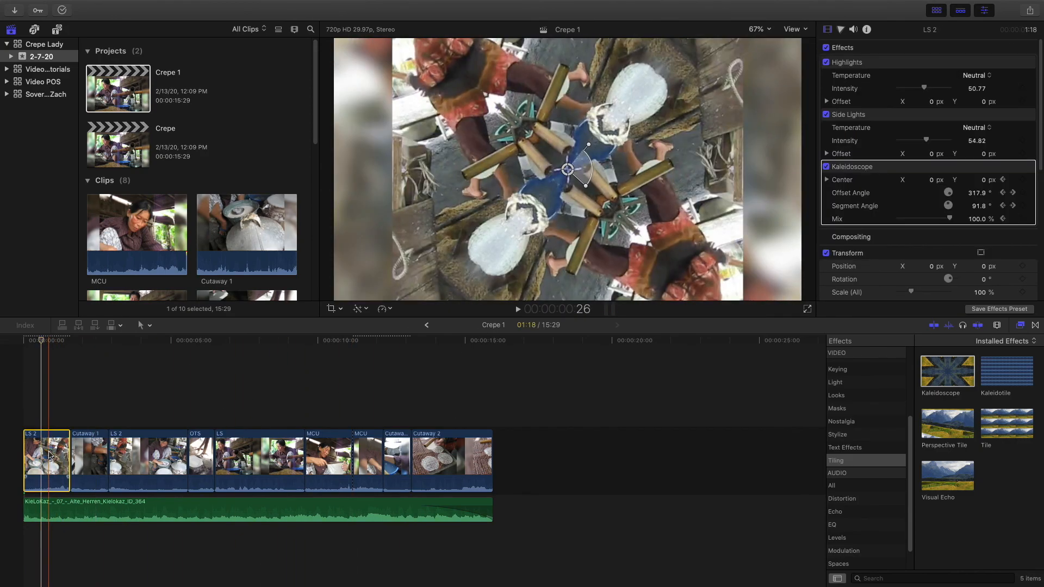
{"action": "left_click", "coordinate": [892, 172]}
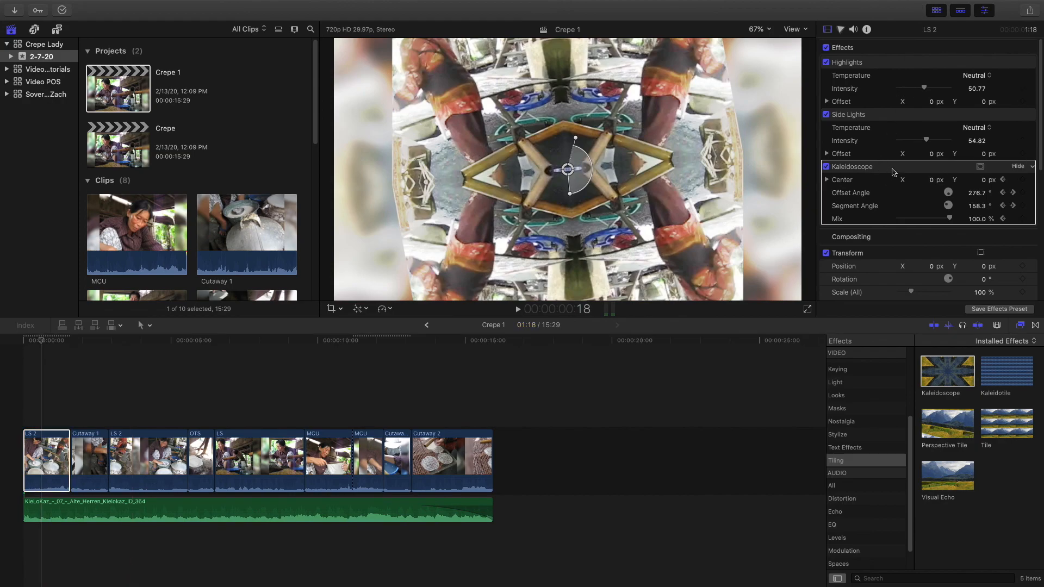
{"action": "key", "text": "Delete"}
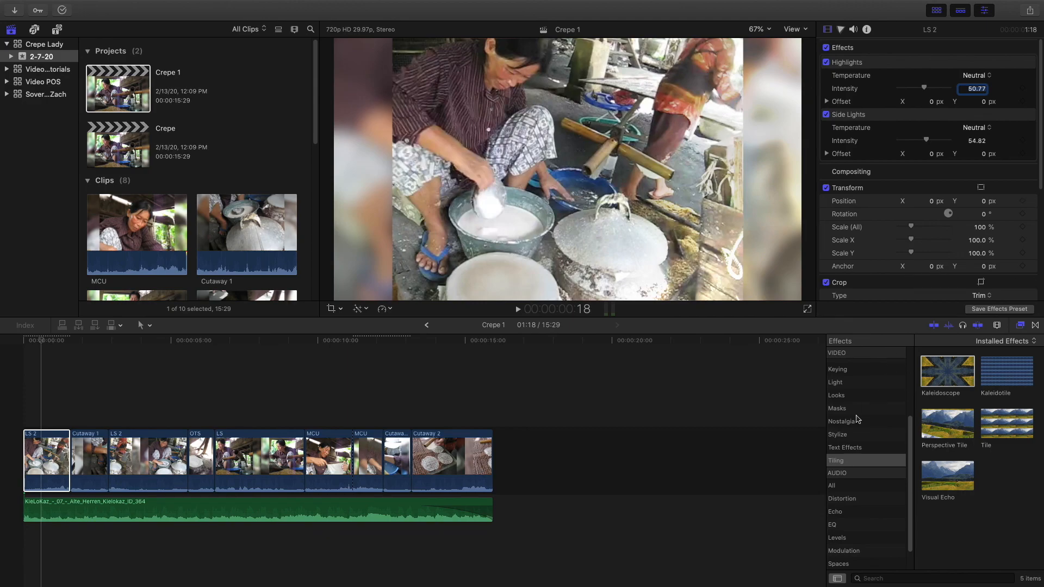
Search all video effects for "sharp" and apply the Sharpen effect to the first LS 2 clip
{"action": "left_click", "coordinate": [854, 434]}
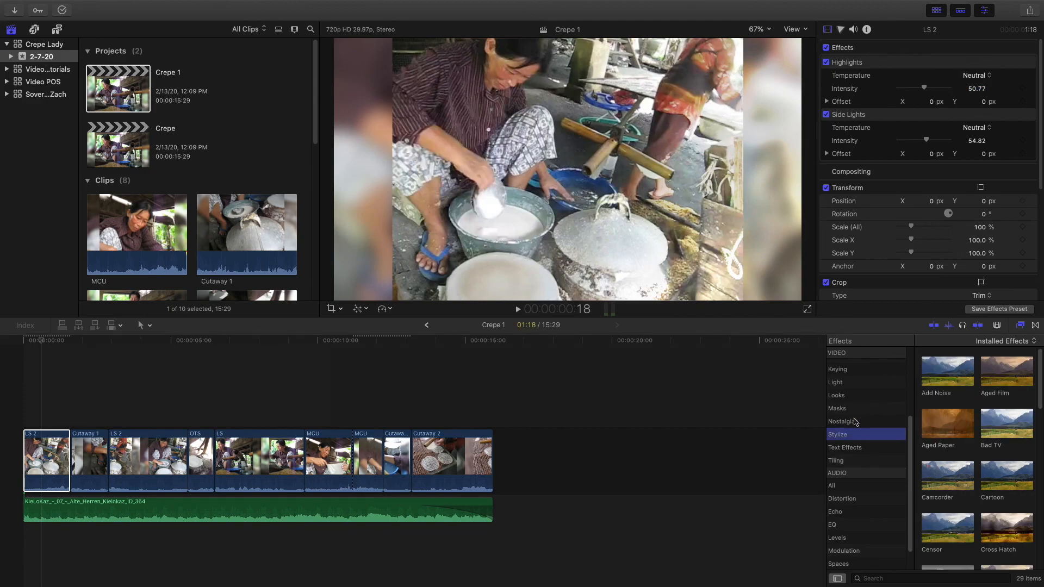
{"action": "left_click", "coordinate": [894, 578]}
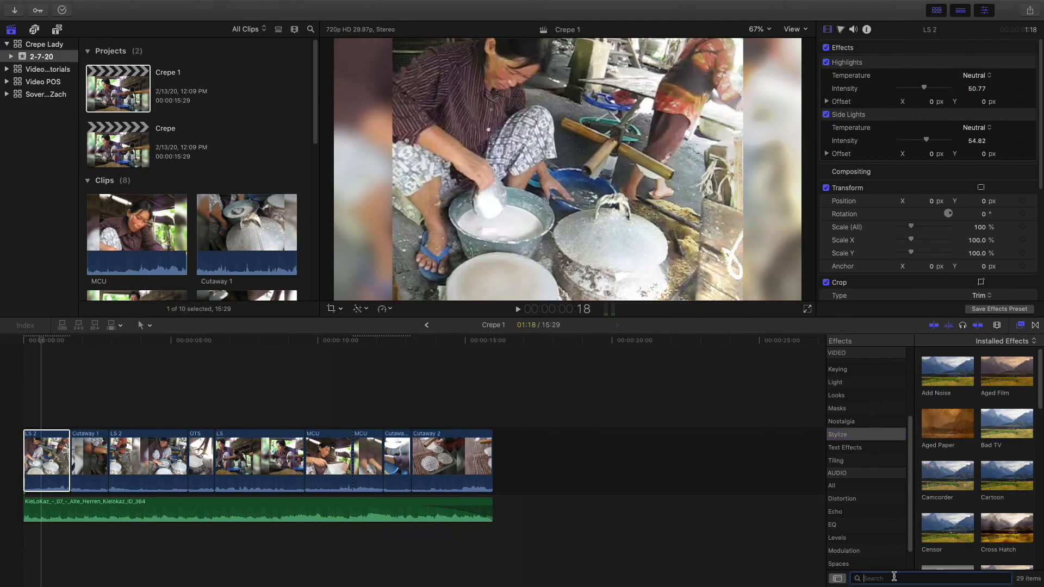
{"action": "type", "text": "sharp"}
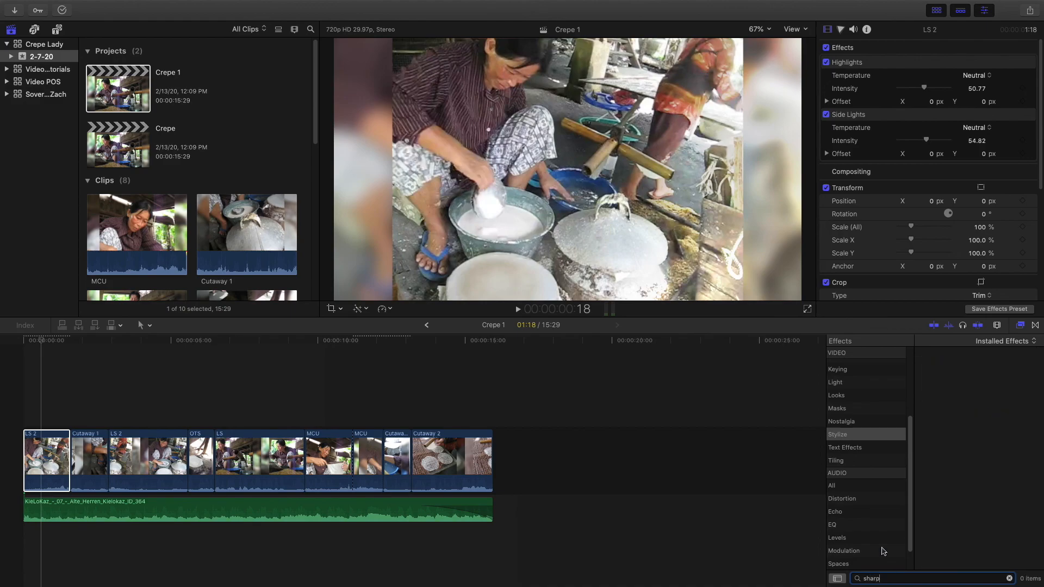
{"action": "scroll", "coordinate": [874, 415], "scroll_direction": "up", "scroll_amount": 5}
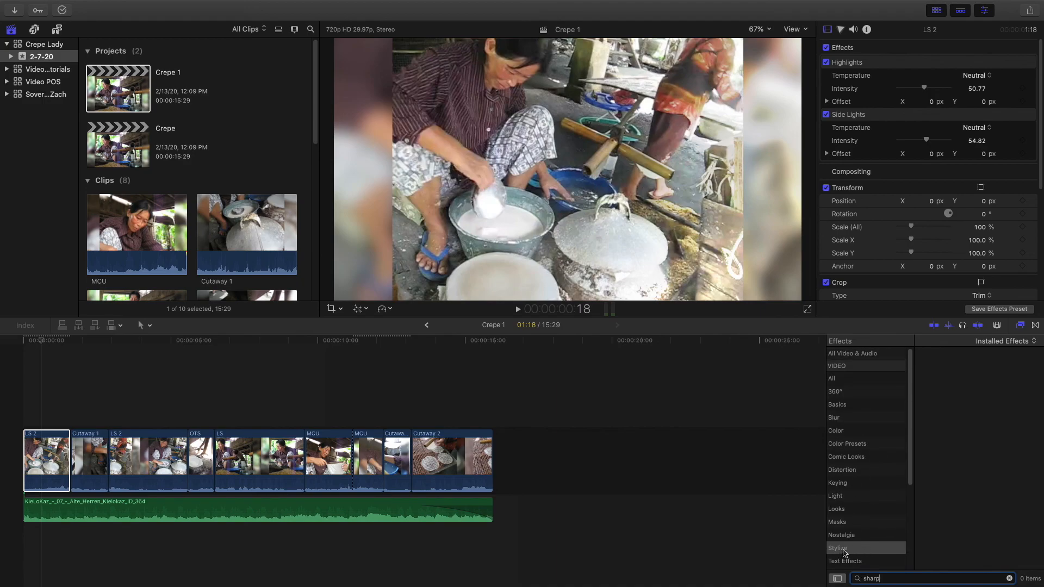
{"action": "left_click", "coordinate": [846, 380]}
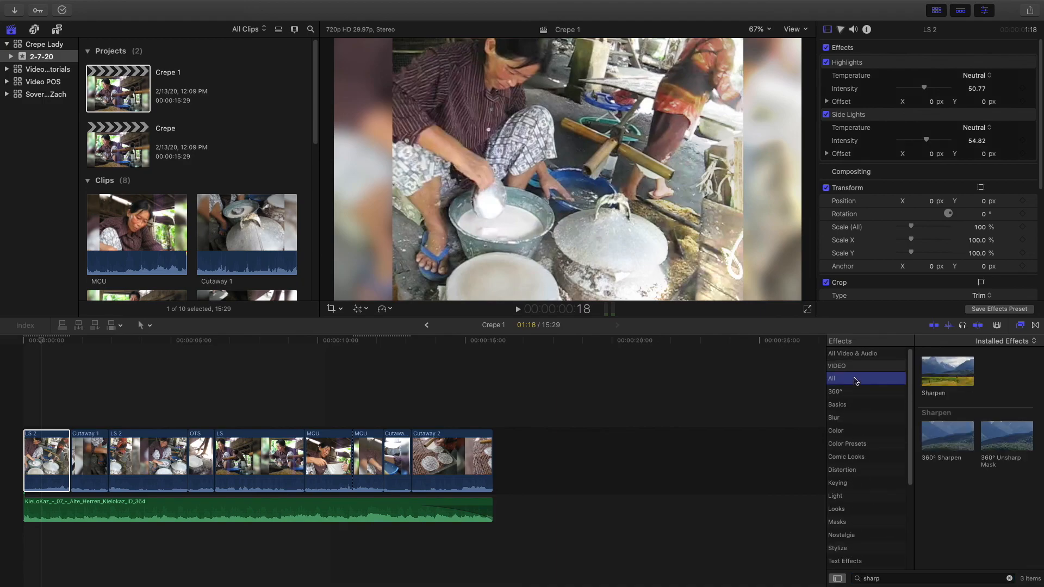
{"action": "left_click_drag", "start_coordinate": [960, 374], "coordinate": [41, 438]}
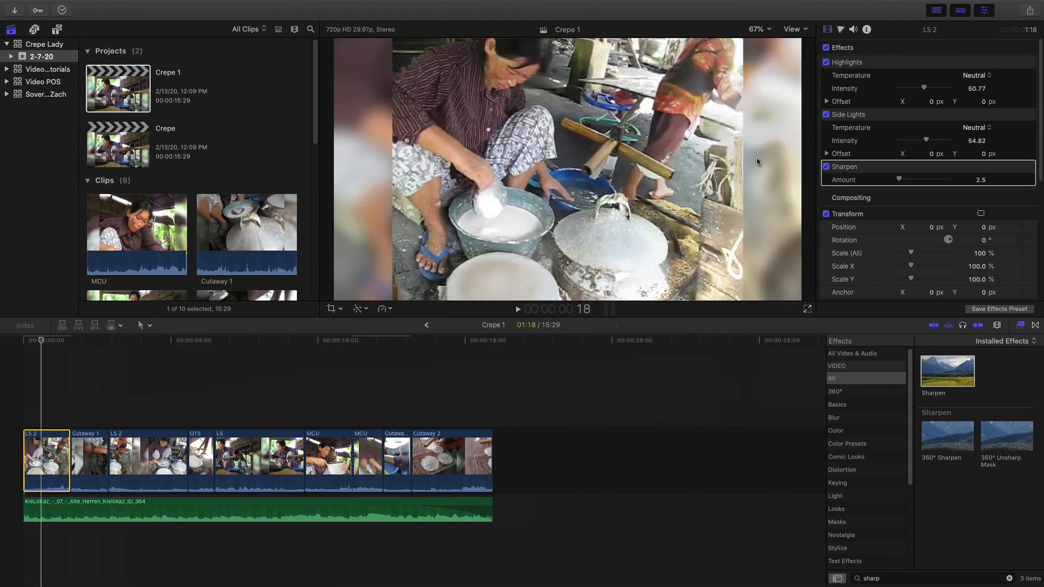
Set the Sharpen amount on the first LS 2 clip to 8.0
{"action": "mouse_move", "coordinate": [900, 181]}
{"action": "left_mouse_down"}
{"action": "mouse_move", "coordinate": [946, 178]}
{"action": "mouse_move", "coordinate": [902, 179]}
{"action": "left_mouse_up"}
{"action": "left_click", "coordinate": [971, 182]}
{"action": "type", "text": "8"}
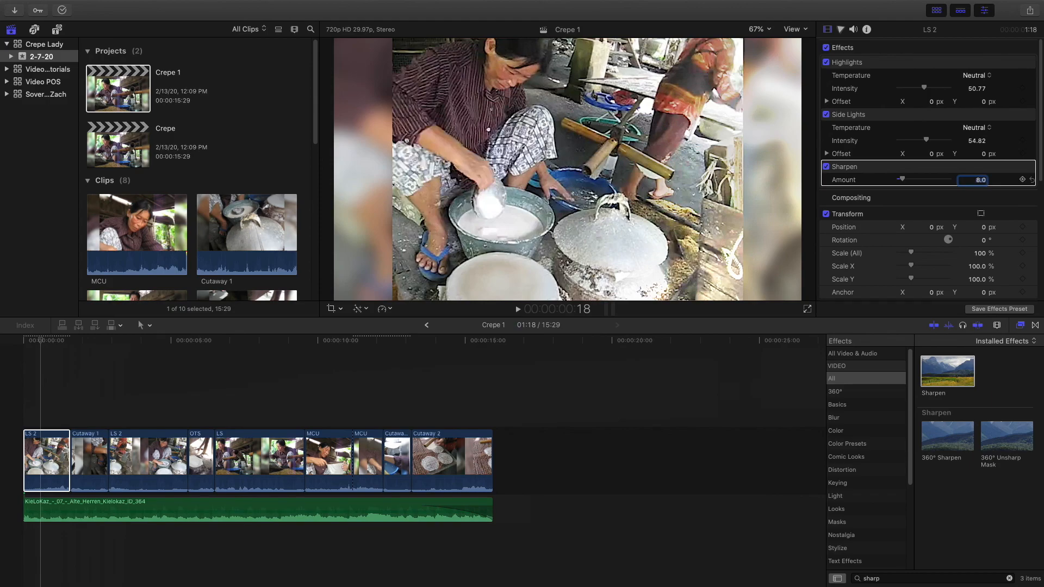
Search the effects for "hard", apply Hard Light to the first LS 2 clip and set its amount to 40.0
{"action": "left_click", "coordinate": [1009, 578]}
{"action": "type", "text": "hard"}
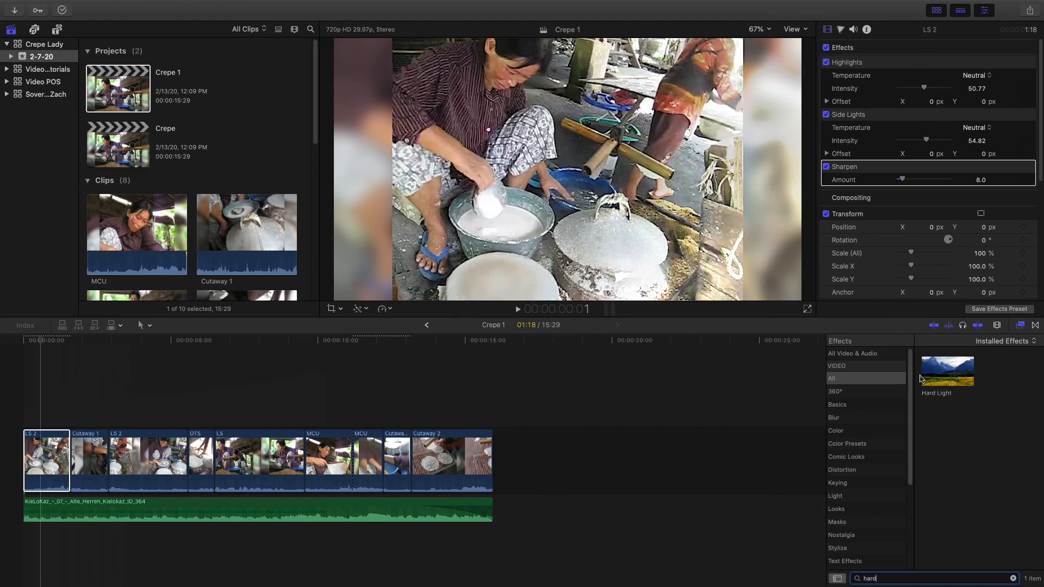
{"action": "left_click_drag", "start_coordinate": [930, 375], "coordinate": [43, 456]}
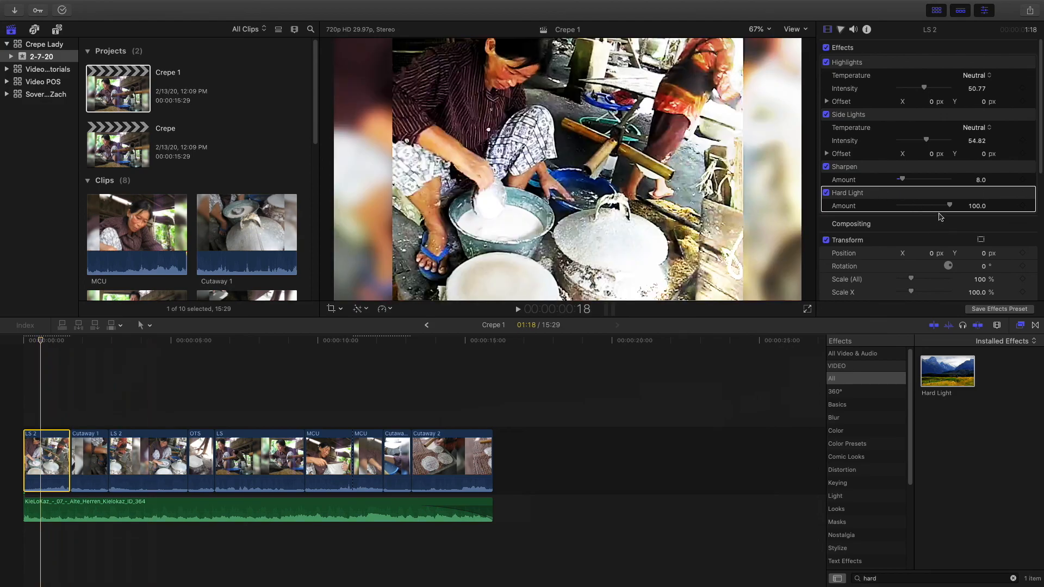
{"action": "left_click", "coordinate": [976, 206]}
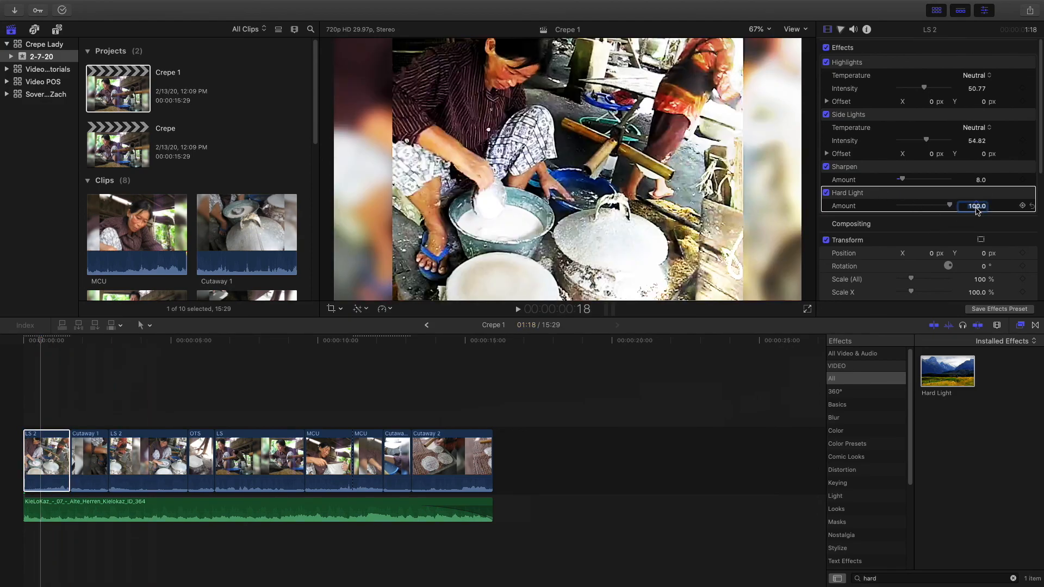
{"action": "type", "text": "40"}
{"action": "key", "text": "Return"}
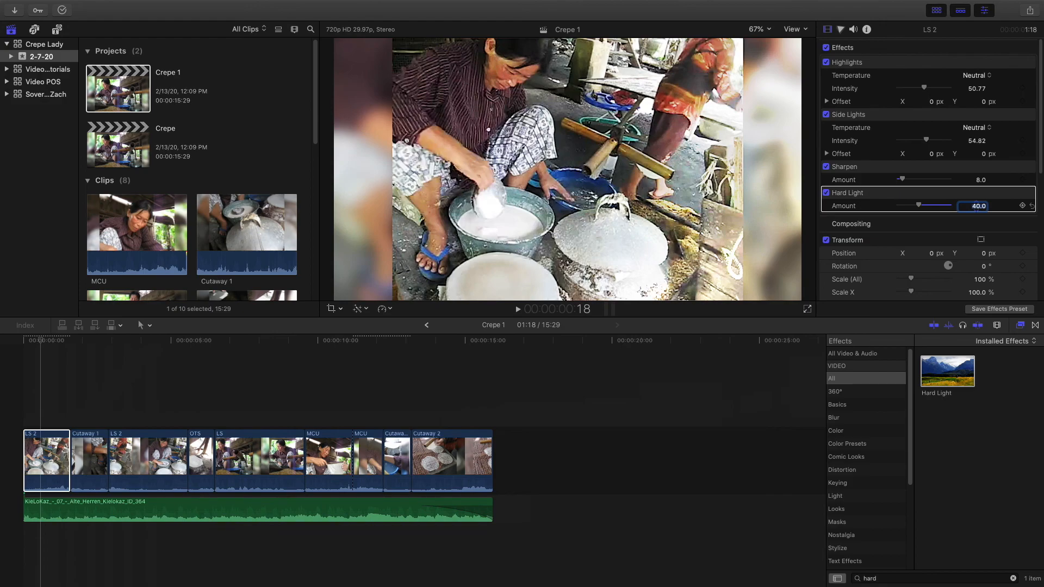
Toggle Hard Light and Sharpen off and on in turn to compare the image with and without each effect
{"action": "left_click", "coordinate": [826, 193]}
{"action": "left_click", "coordinate": [826, 193]}
{"action": "left_click", "coordinate": [826, 193]}
{"action": "left_click", "coordinate": [825, 193]}
{"action": "left_click", "coordinate": [826, 194]}
{"action": "left_click", "coordinate": [826, 194]}
{"action": "left_click", "coordinate": [826, 166]}
{"action": "left_click", "coordinate": [827, 167]}
{"action": "left_click", "coordinate": [827, 167]}
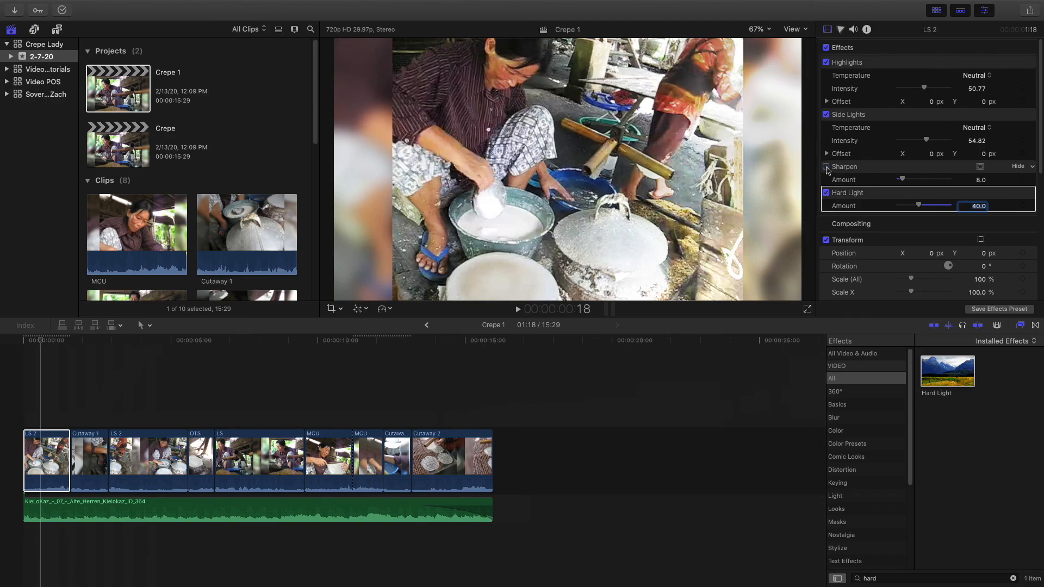
{"action": "left_click", "coordinate": [826, 167]}
{"action": "left_click", "coordinate": [826, 166]}
{"action": "left_click", "coordinate": [826, 167]}
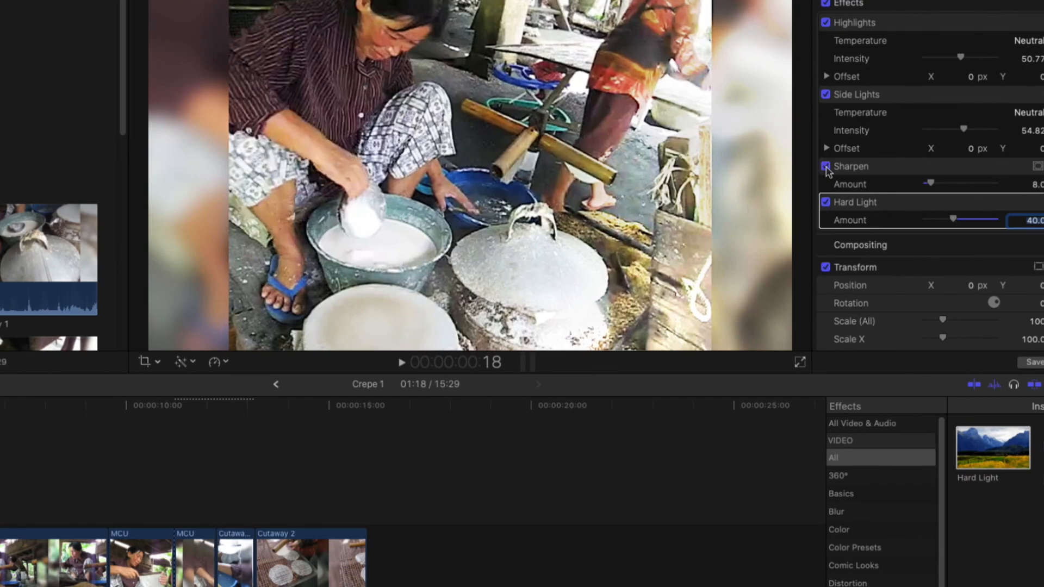
{"action": "left_click", "coordinate": [827, 167]}
{"action": "left_click", "coordinate": [827, 167]}
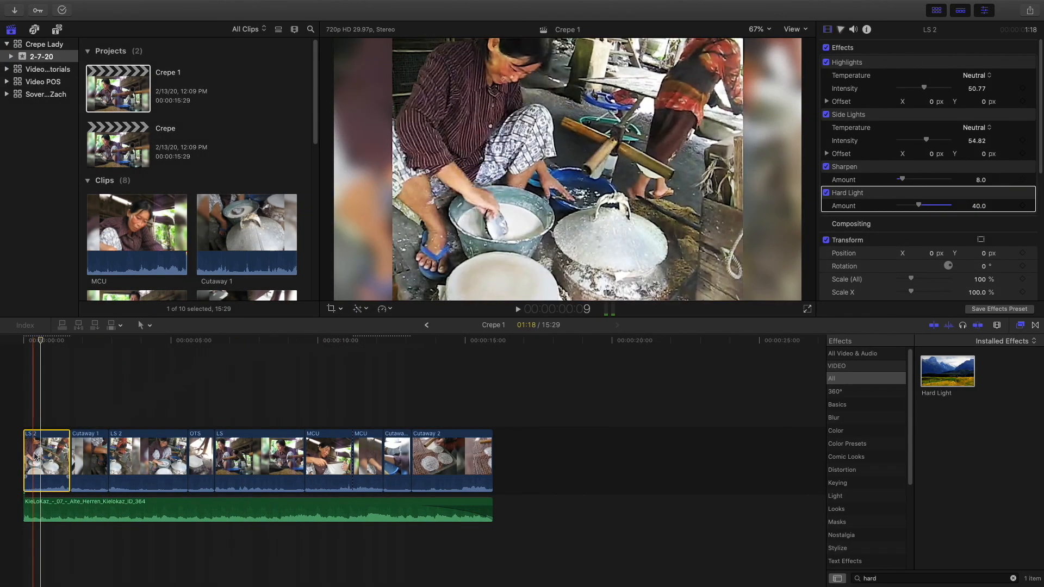
Play back the opening clips to compare the first LS 2 clip's effects with the untreated clips that follow
{"action": "left_click", "coordinate": [39, 456]}
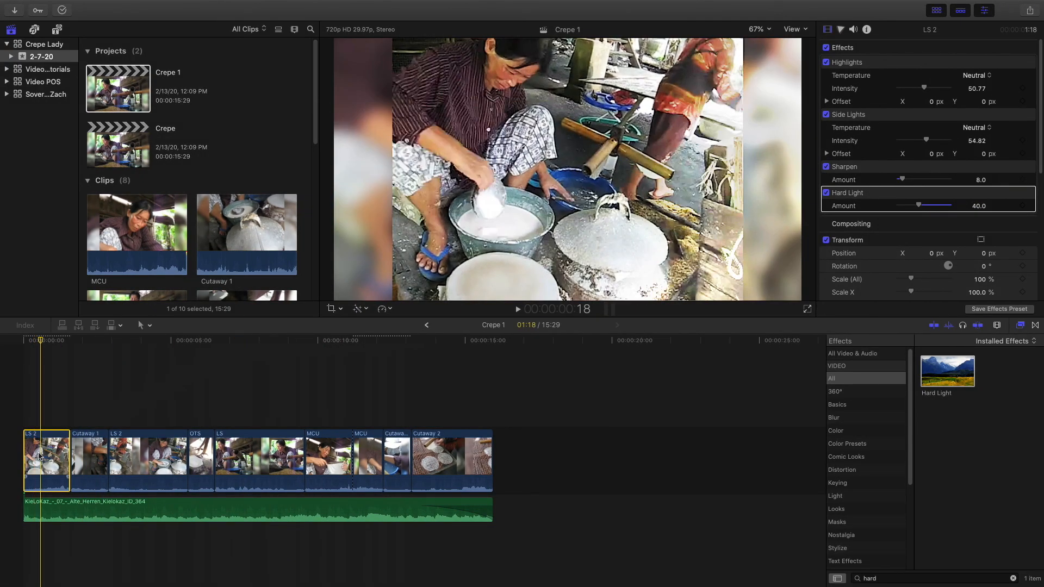
{"action": "left_click", "coordinate": [93, 416]}
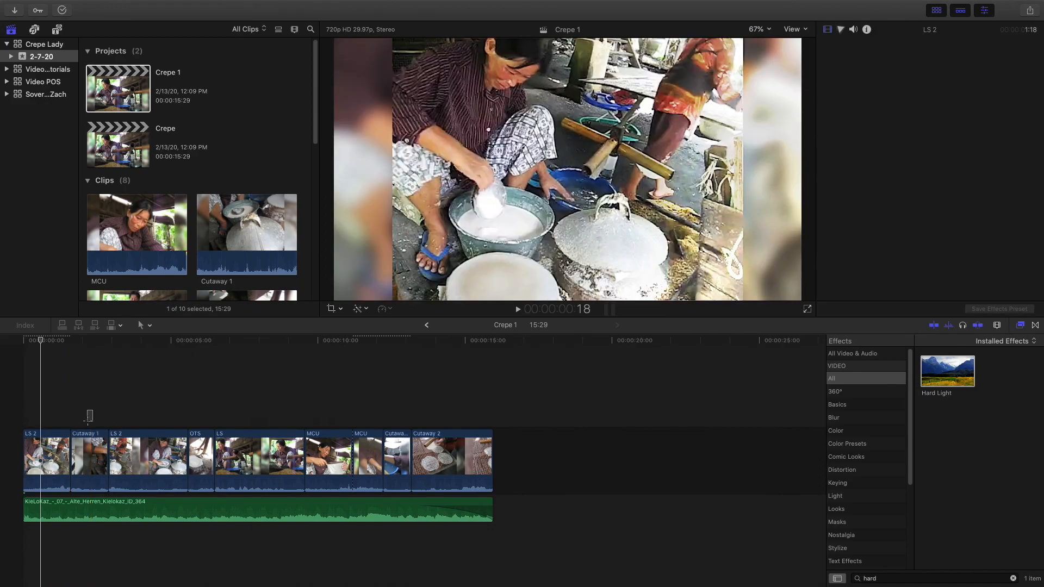
{"action": "key", "text": "space"}
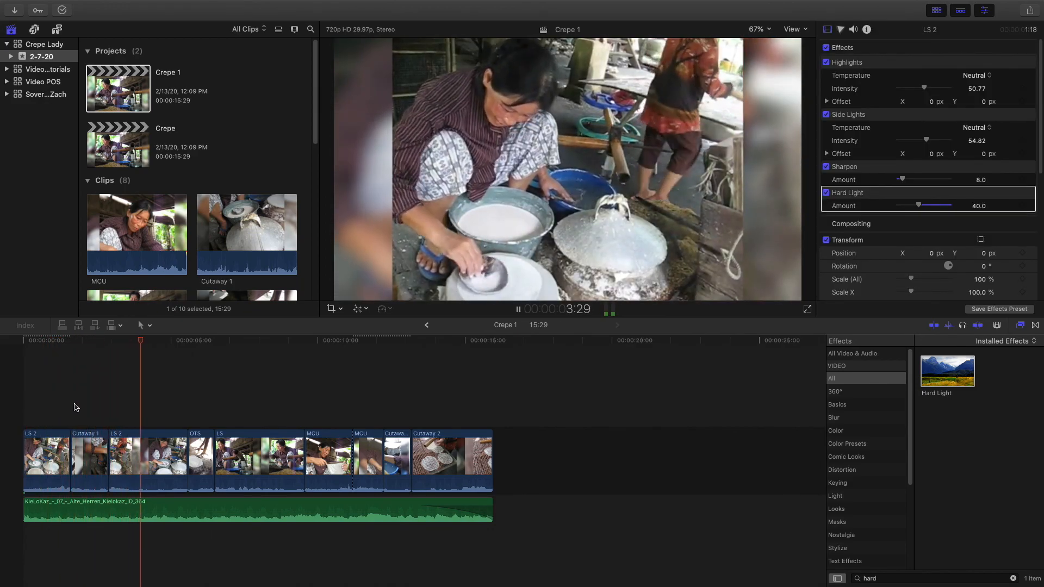
{"action": "left_click", "coordinate": [39, 449]}
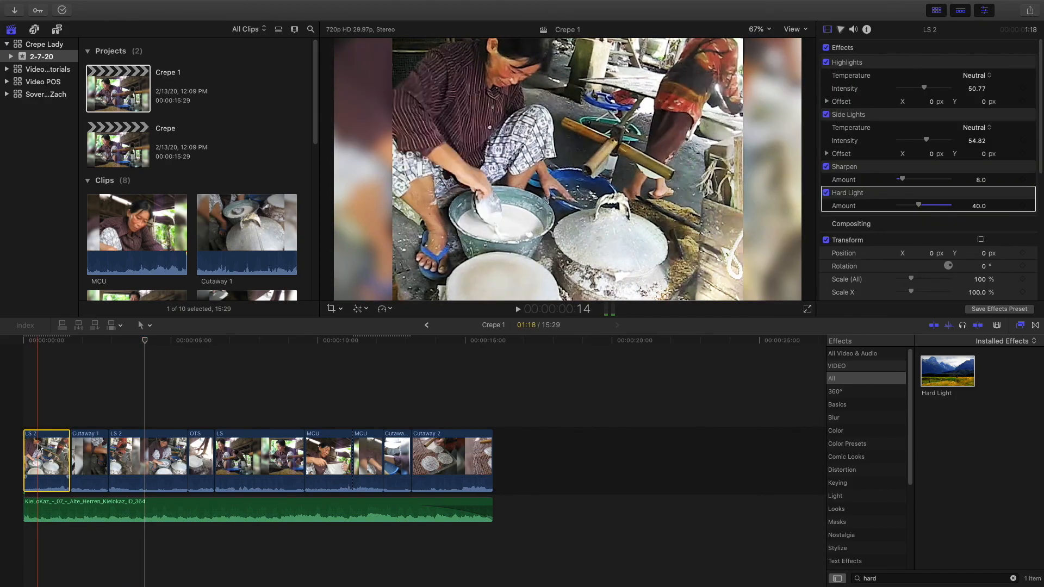
{"action": "left_click", "coordinate": [45, 409]}
Try pasting the first LS 2 clip's four effects and volume onto the other eight video clips, and undo the paste
{"action": "left_click", "coordinate": [45, 450]}
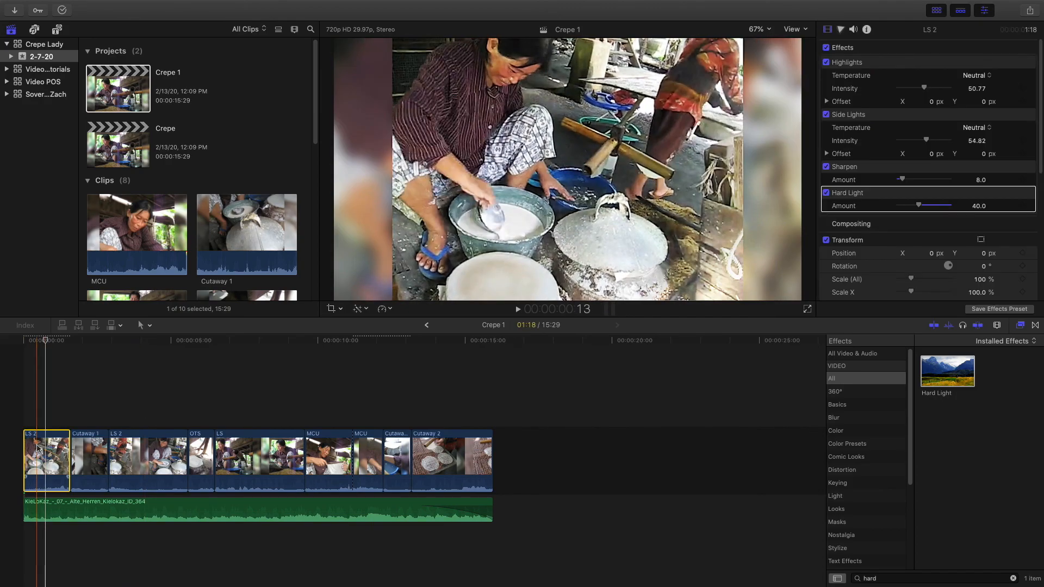
{"action": "left_click_drag", "start_coordinate": [95, 404], "coordinate": [519, 451]}
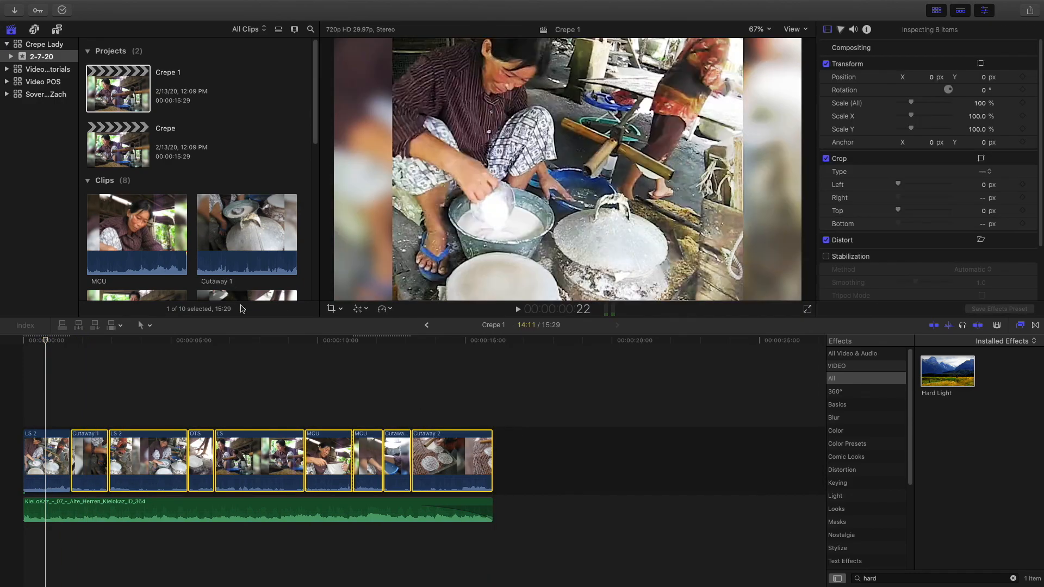
{"action": "key", "text": "shift+super+v"}
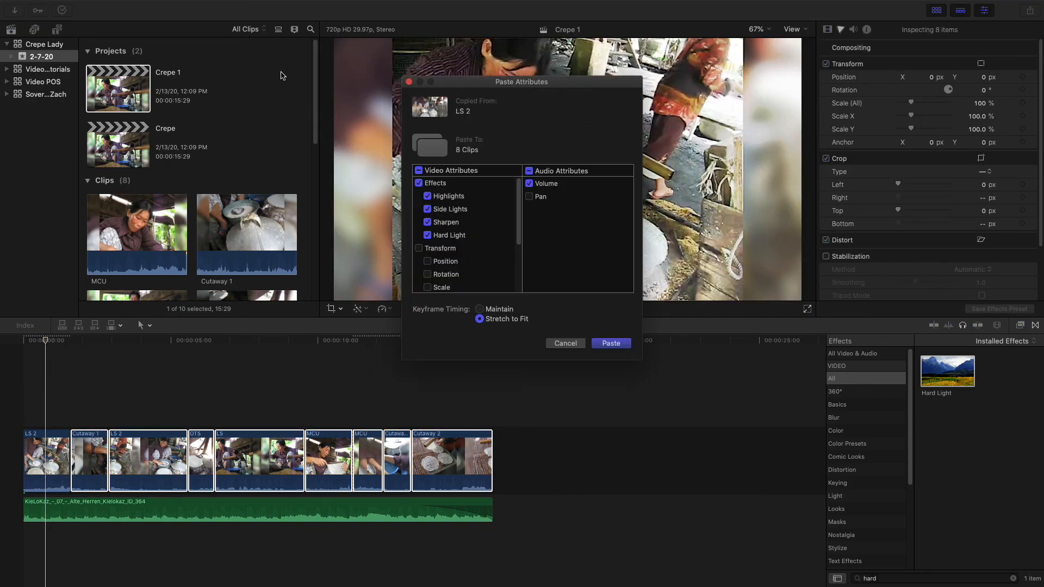
{"action": "left_click", "coordinate": [556, 342]}
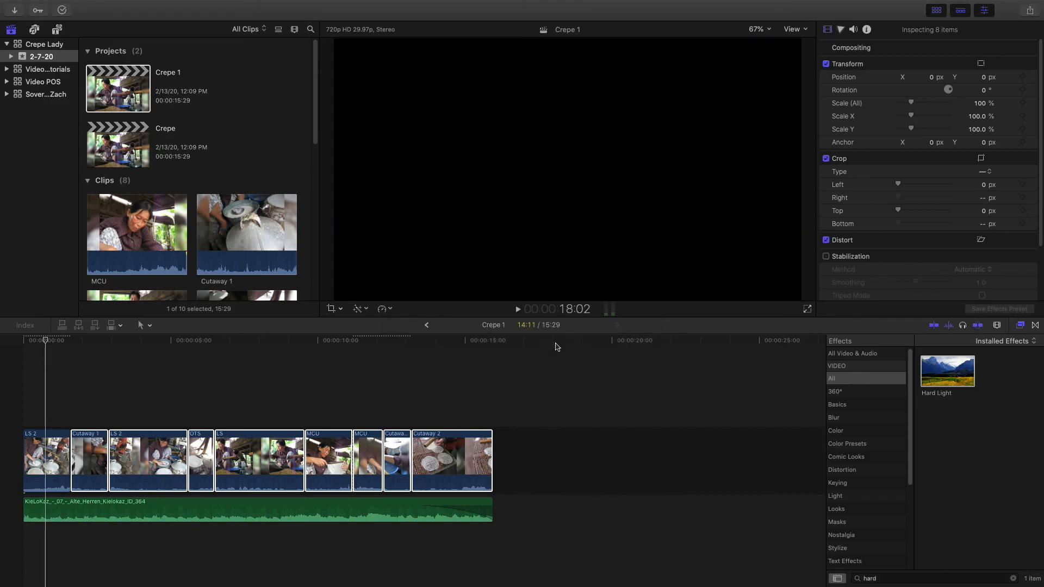
{"action": "left_click", "coordinate": [117, 5]}
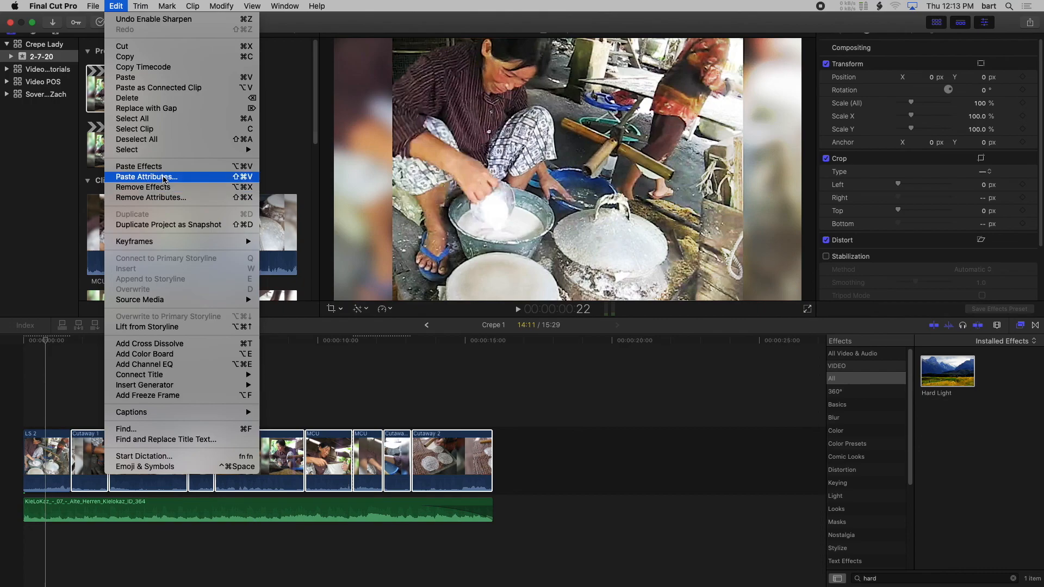
{"action": "left_click", "coordinate": [216, 181]}
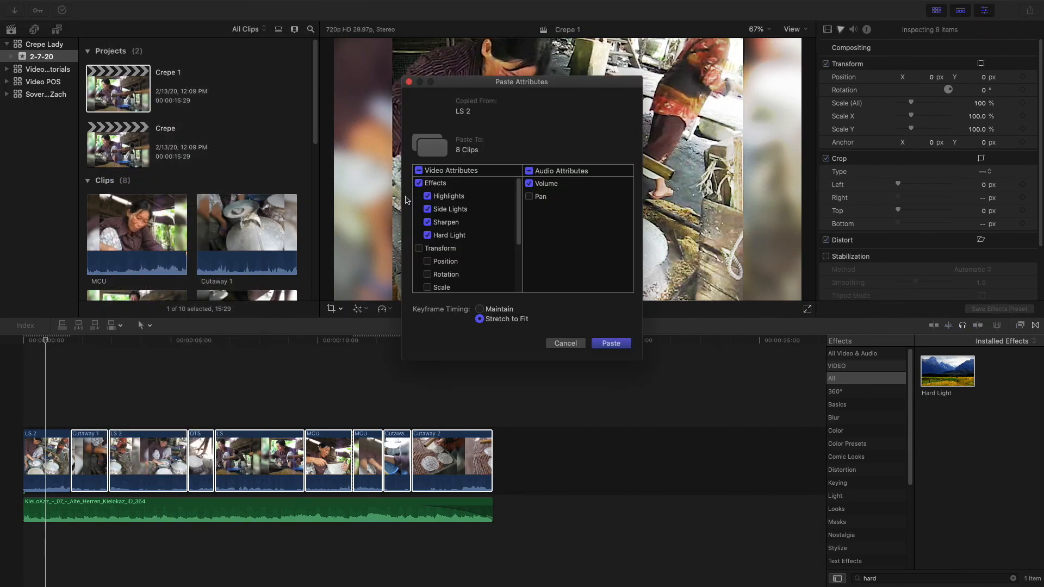
{"action": "left_click", "coordinate": [607, 343]}
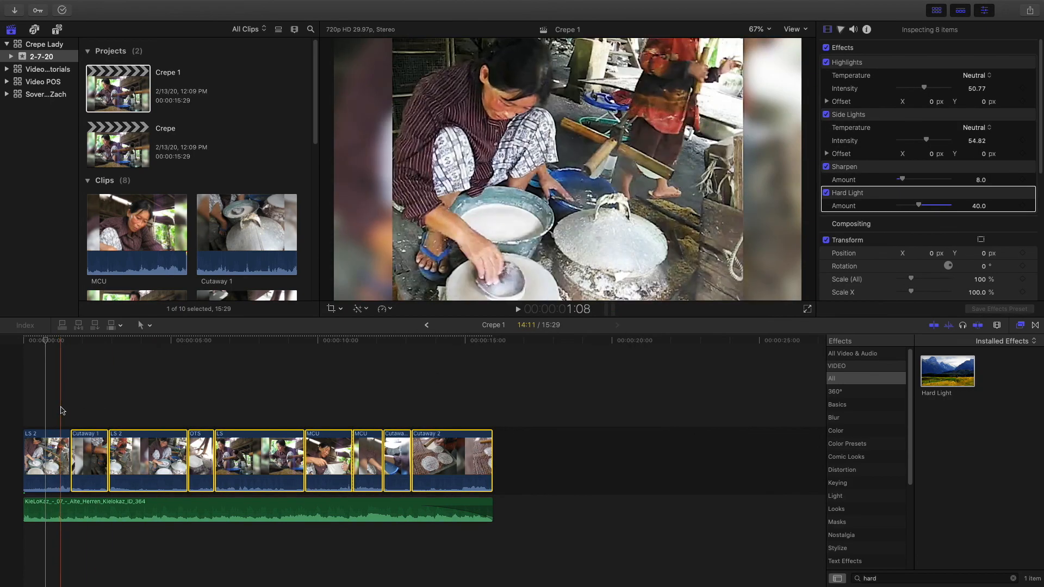
{"action": "key", "text": "super+z"}
Copy the first LS 2 clip's attributes and paste its Highlights, Side Lights, Sharpen, Hard Light and volume onto the other eight video clips
{"action": "left_click", "coordinate": [50, 442]}
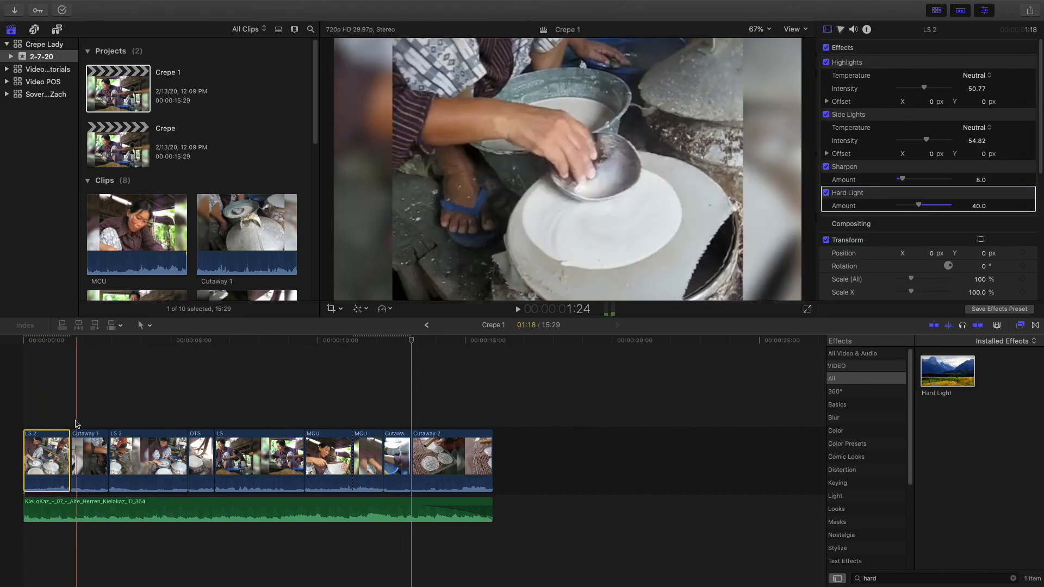
{"action": "left_click_drag", "start_coordinate": [93, 416], "coordinate": [502, 454]}
{"action": "key", "text": "super+shift+v"}
{"action": "scroll", "coordinate": [450, 228], "scroll_direction": "down", "scroll_amount": 3}
{"action": "scroll", "coordinate": [462, 268], "scroll_direction": "up", "scroll_amount": 3}
{"action": "scroll", "coordinate": [462, 263], "scroll_direction": "down", "scroll_amount": 3}
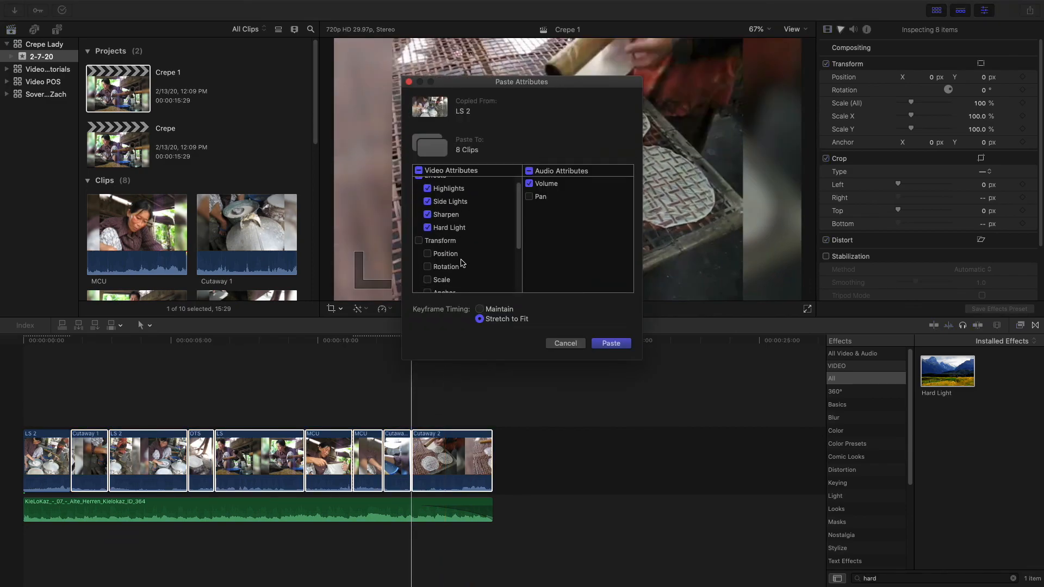
{"action": "scroll", "coordinate": [466, 257], "scroll_direction": "down", "scroll_amount": 2}
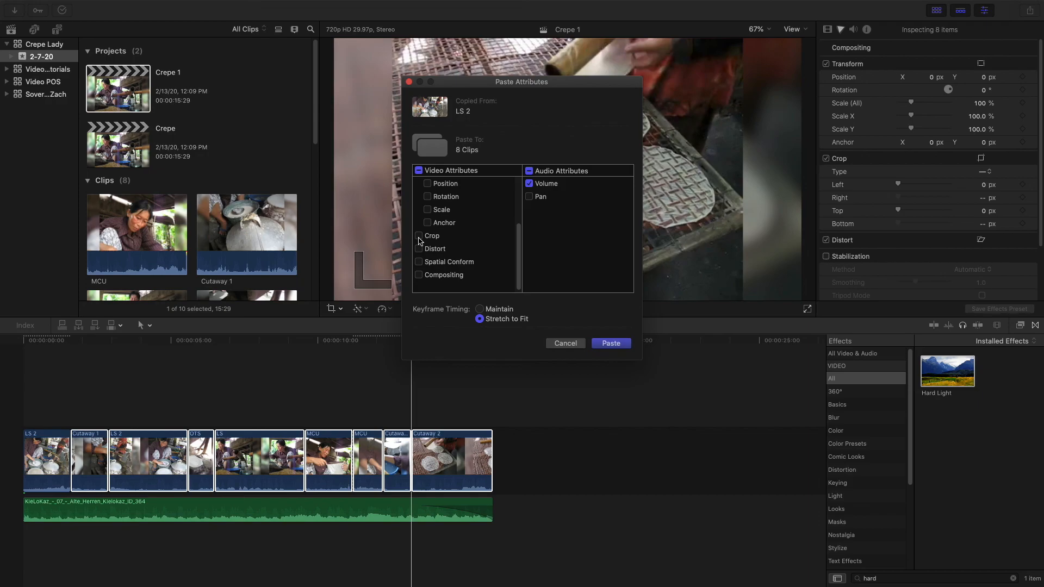
{"action": "left_click", "coordinate": [604, 343]}
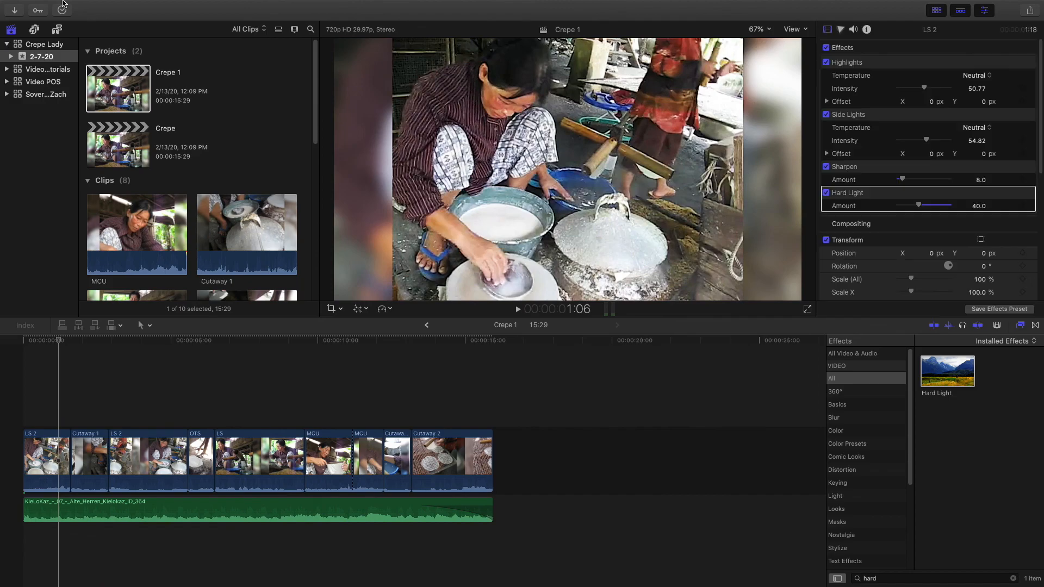
Check the background render setting in the Playback preferences, and close the preferences
{"action": "left_click", "coordinate": [31, 5]}
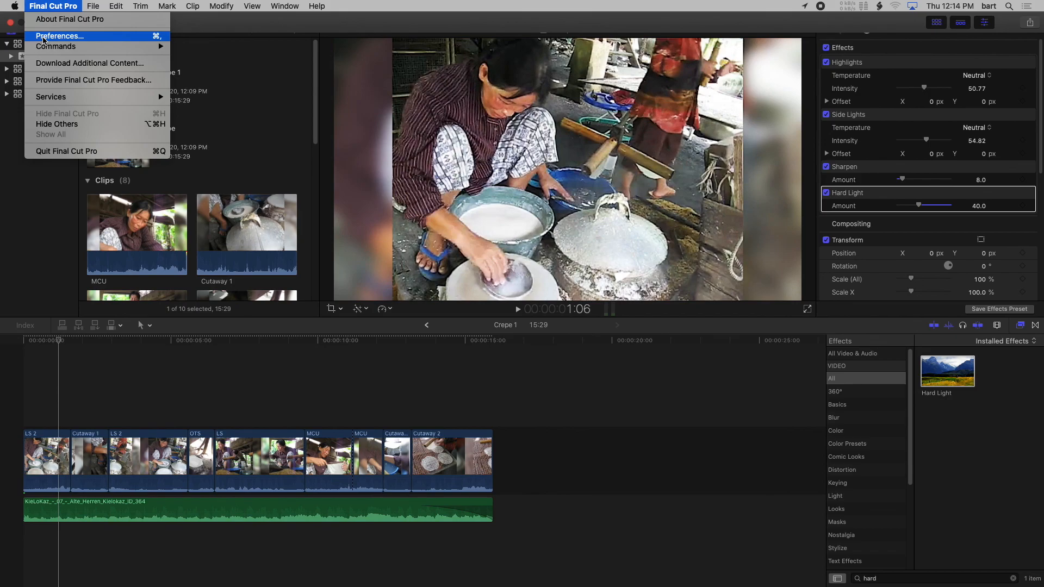
{"action": "left_click", "coordinate": [44, 37]}
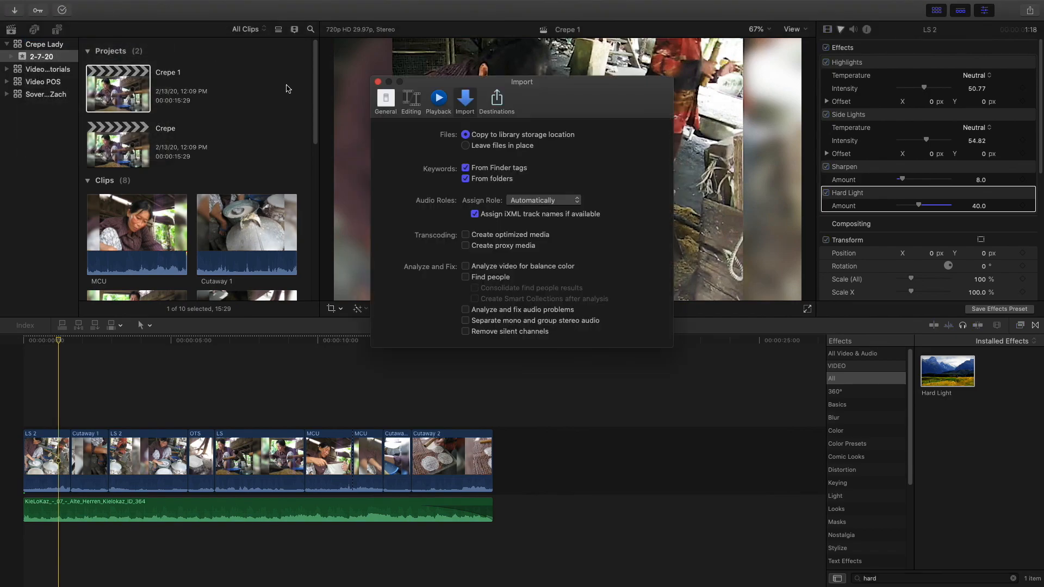
{"action": "left_click", "coordinate": [441, 100]}
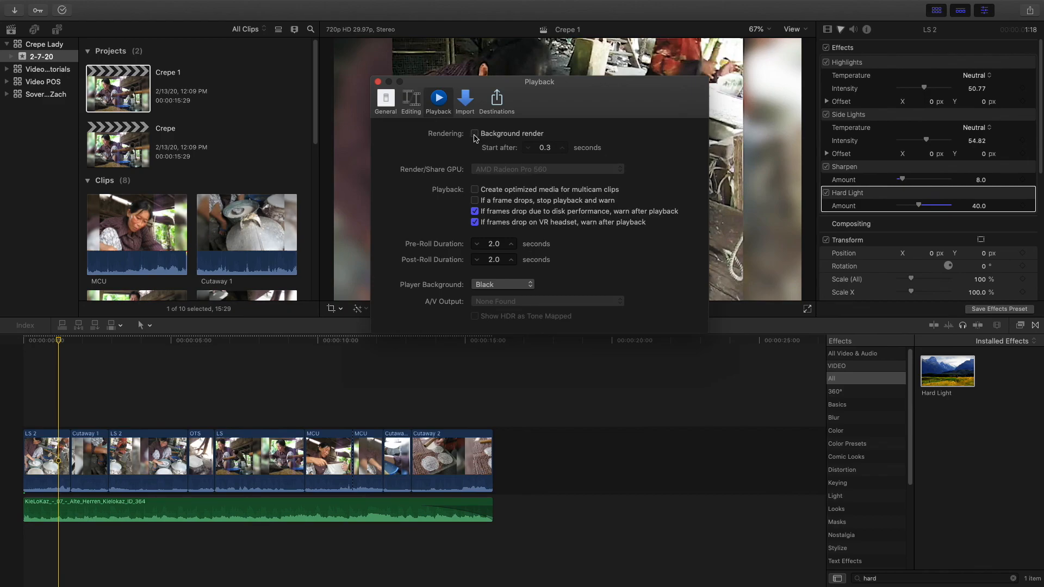
{"action": "left_click", "coordinate": [378, 83]}
Play the whole Crepe 1 timeline from the beginning to review the styled clips with the music
{"action": "left_click", "coordinate": [79, 385]}
{"action": "key", "text": "super+minus"}
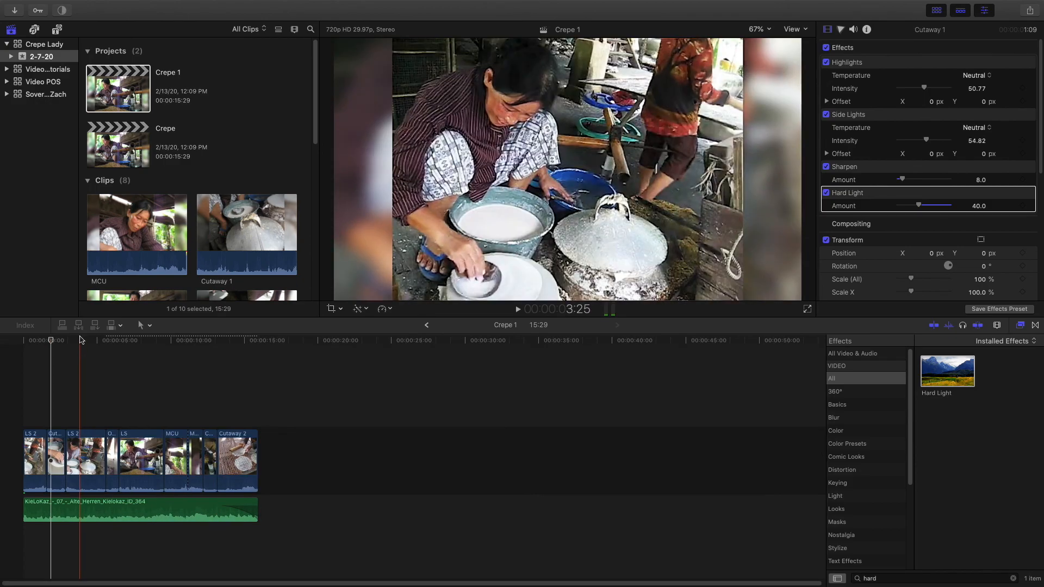
{"action": "left_click_drag", "start_coordinate": [80, 340], "coordinate": [12, 341]}
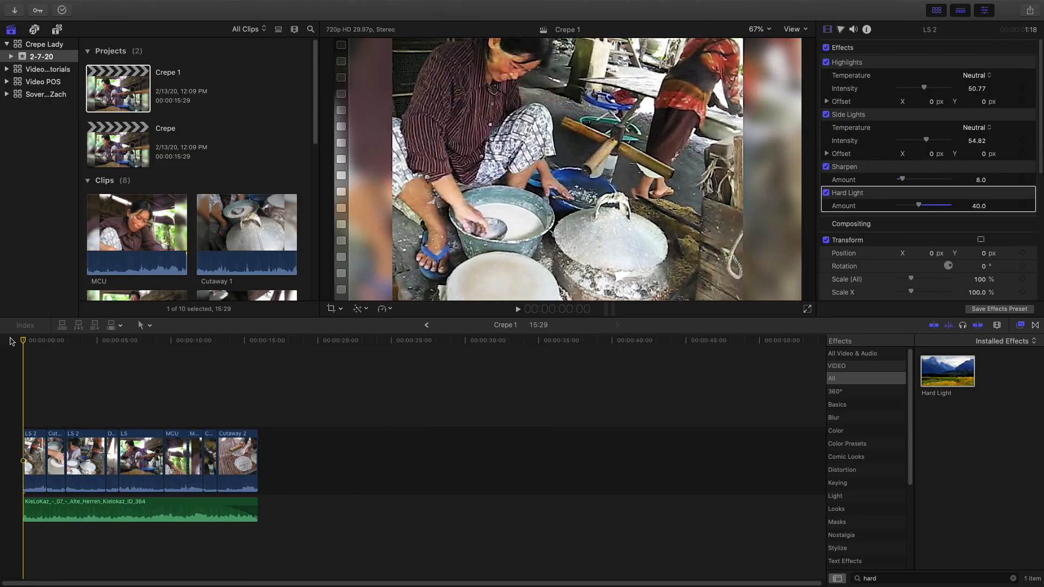
{"action": "key", "text": "space"}
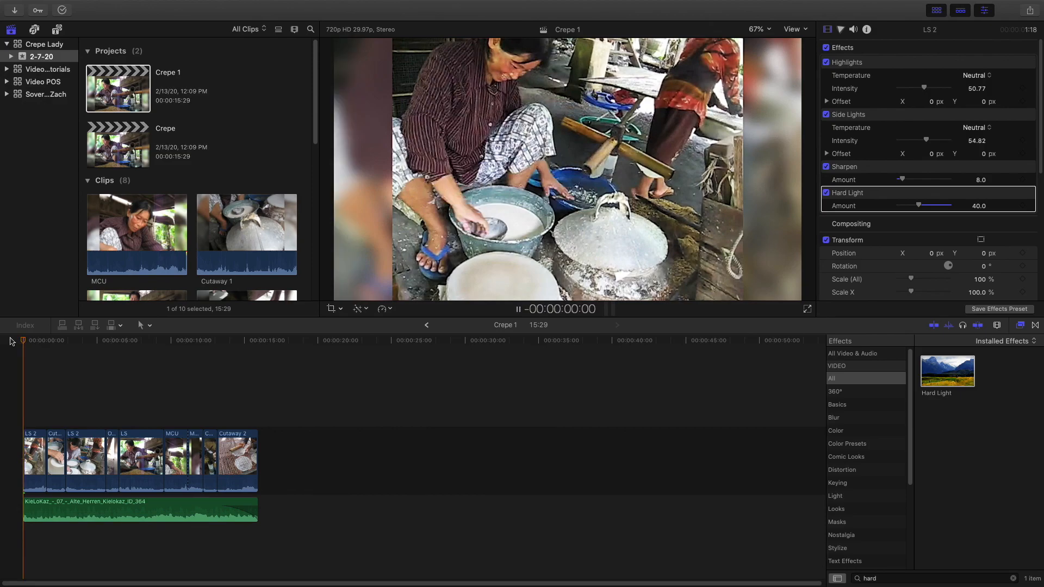
{"action": "key", "text": "XF86AudioRaiseVolume"}
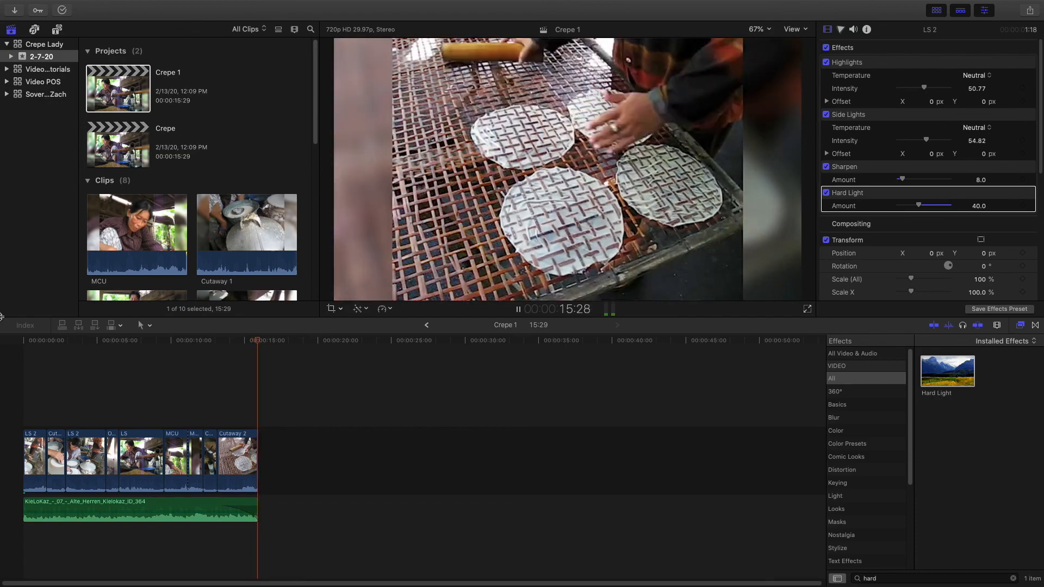
{"action": "left_click", "coordinate": [284, 504]}
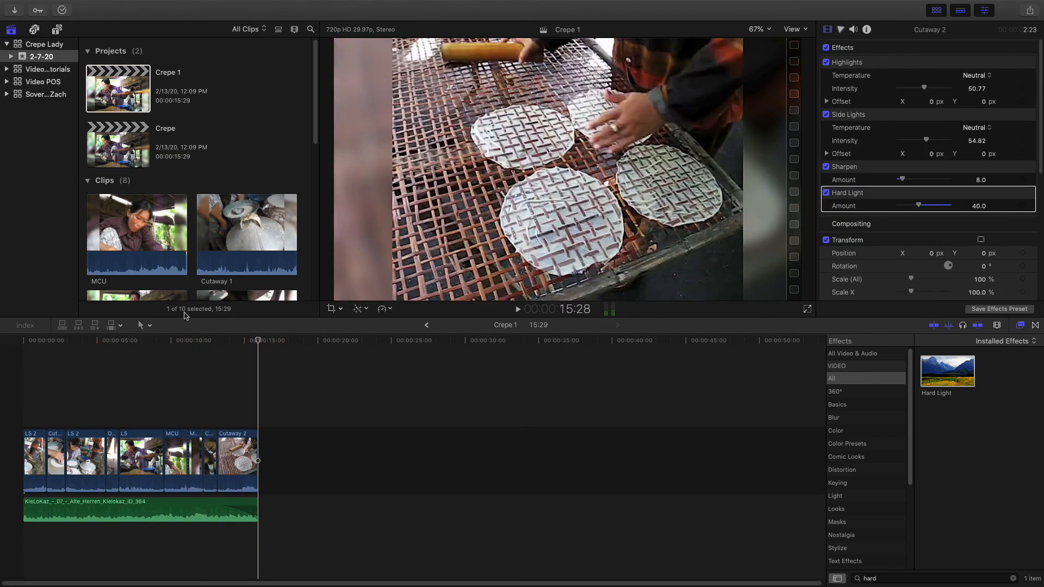
Find Roll Out in the Music library with the search "roll ou" and place a 3:09 section of it under the Cutaway 2 clip
{"action": "mouse_move", "coordinate": [266, 586]}
{"action": "left_click", "coordinate": [35, 30]}
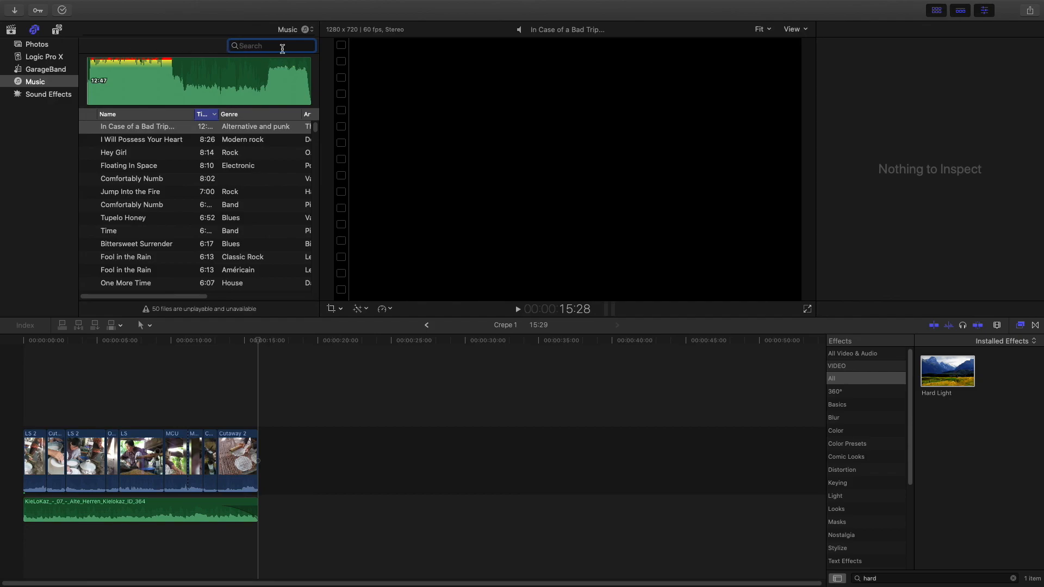
{"action": "type", "text": "roll"}
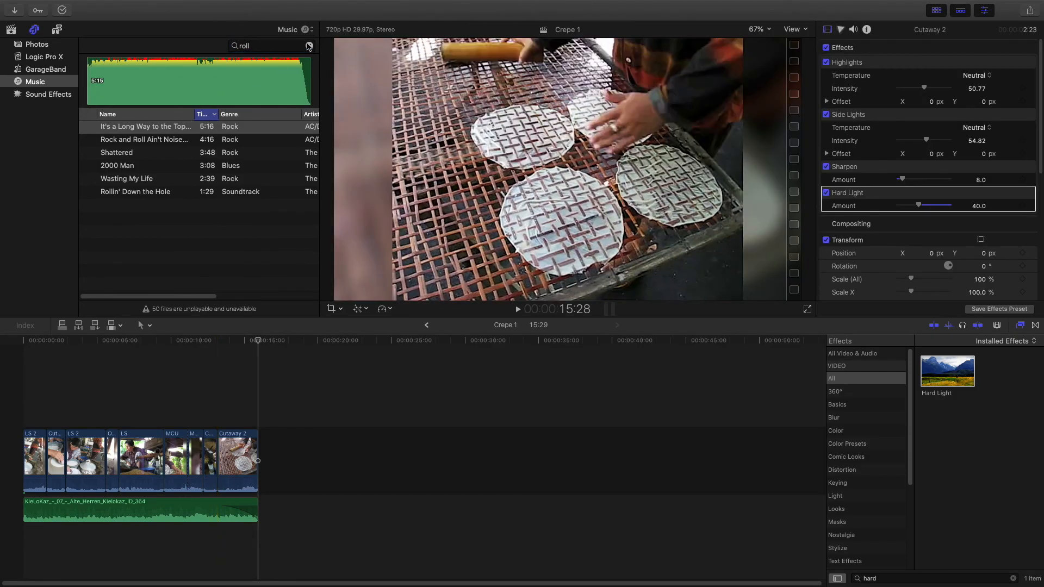
{"action": "left_click", "coordinate": [309, 46]}
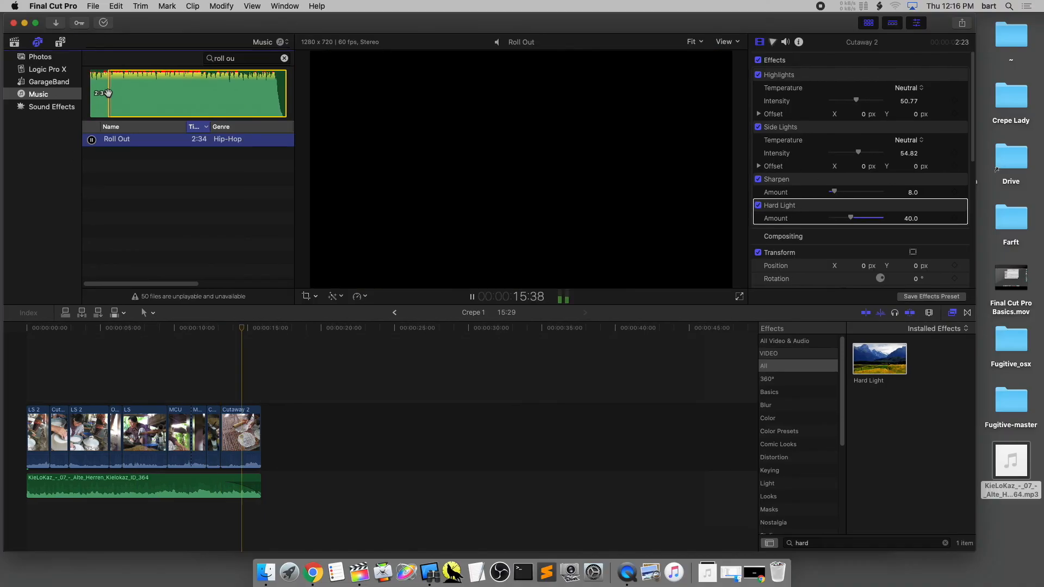
{"action": "key", "text": "space"}
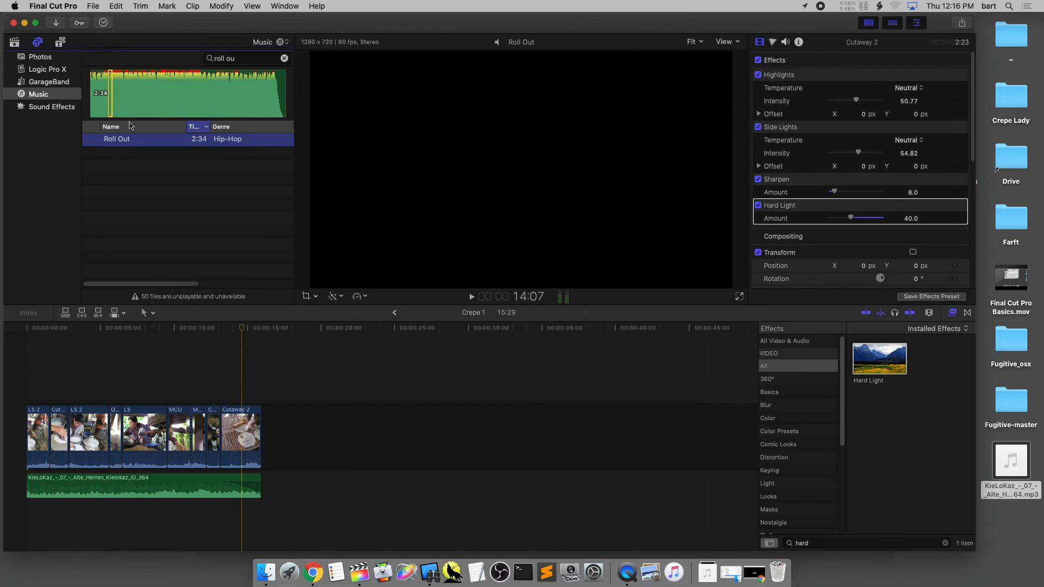
{"action": "left_click_drag", "start_coordinate": [134, 146], "coordinate": [246, 517]}
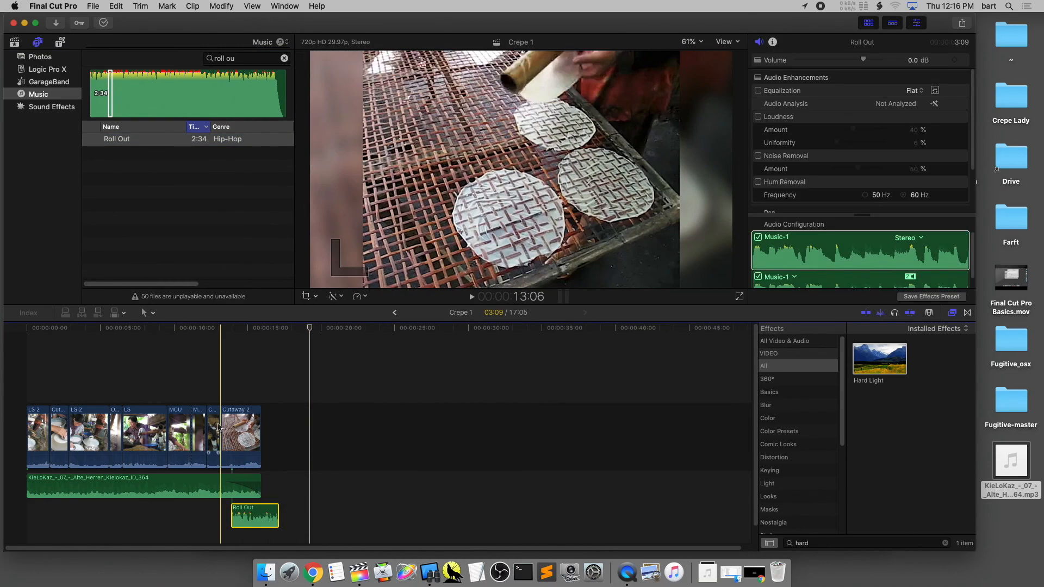
Trim the end of the KieLoKaz music back to where Roll Out begins and put both on the same audio row
{"action": "key", "text": "space"}
{"action": "key", "text": "super+equal"}
{"action": "key", "text": "super+equal"}
{"action": "key", "text": "super+equal"}
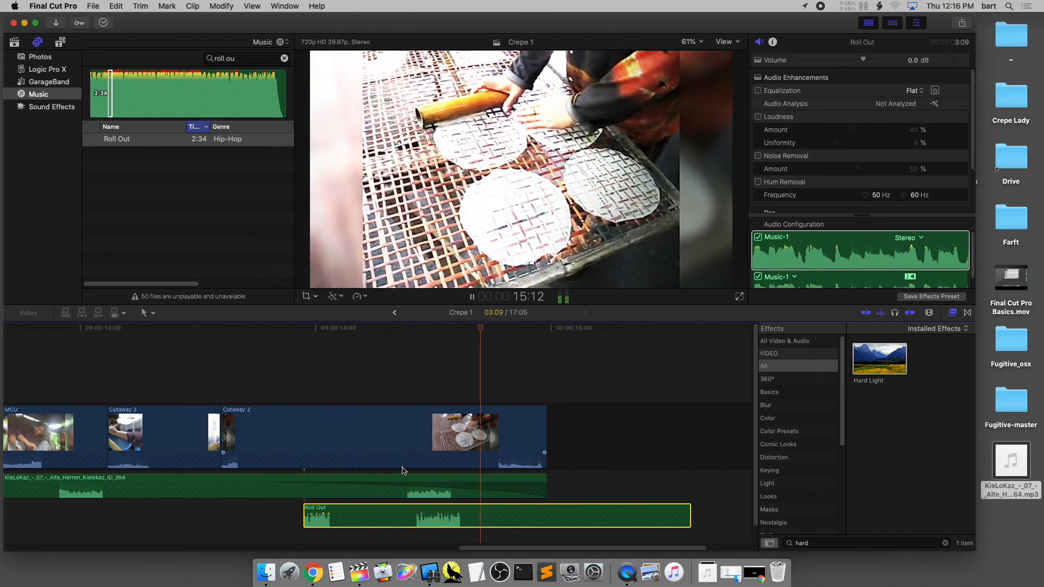
{"action": "key", "text": "space"}
{"action": "left_click_drag", "start_coordinate": [545, 479], "coordinate": [302, 479]}
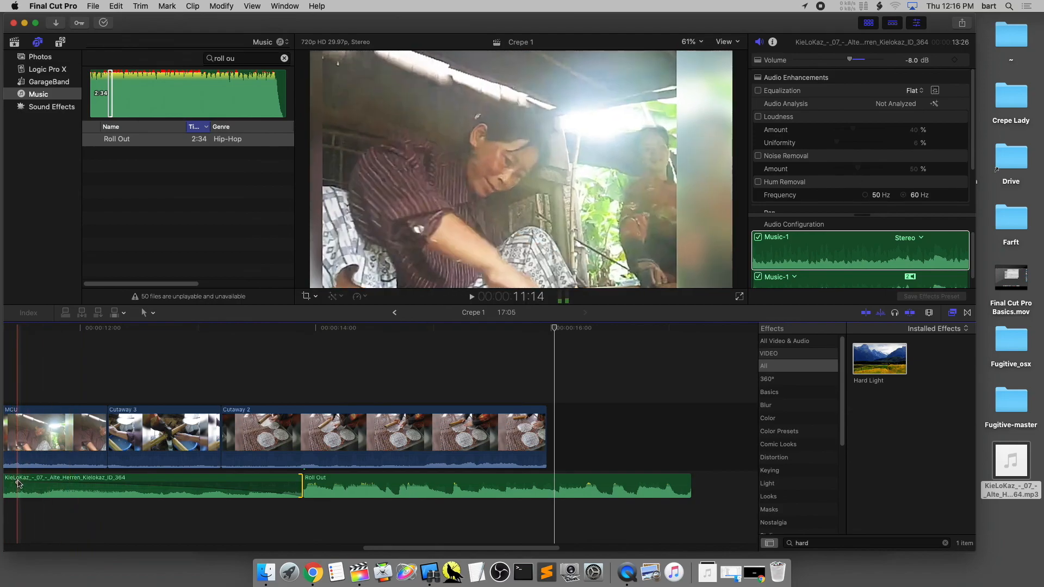
{"action": "left_click_drag", "start_coordinate": [16, 484], "coordinate": [121, 483]}
{"action": "key", "text": "super+z"}
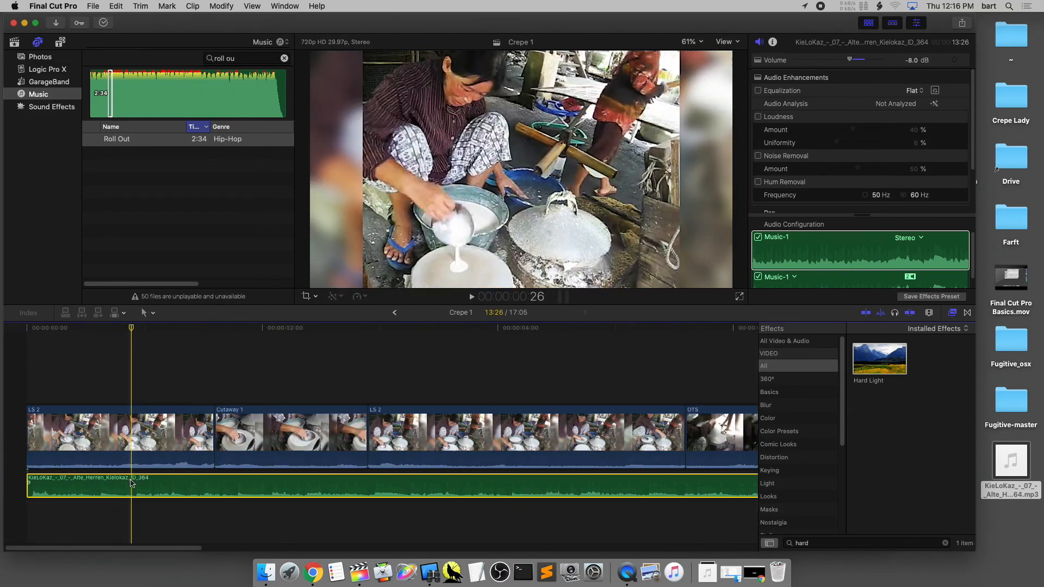
{"action": "key", "text": "shift+z"}
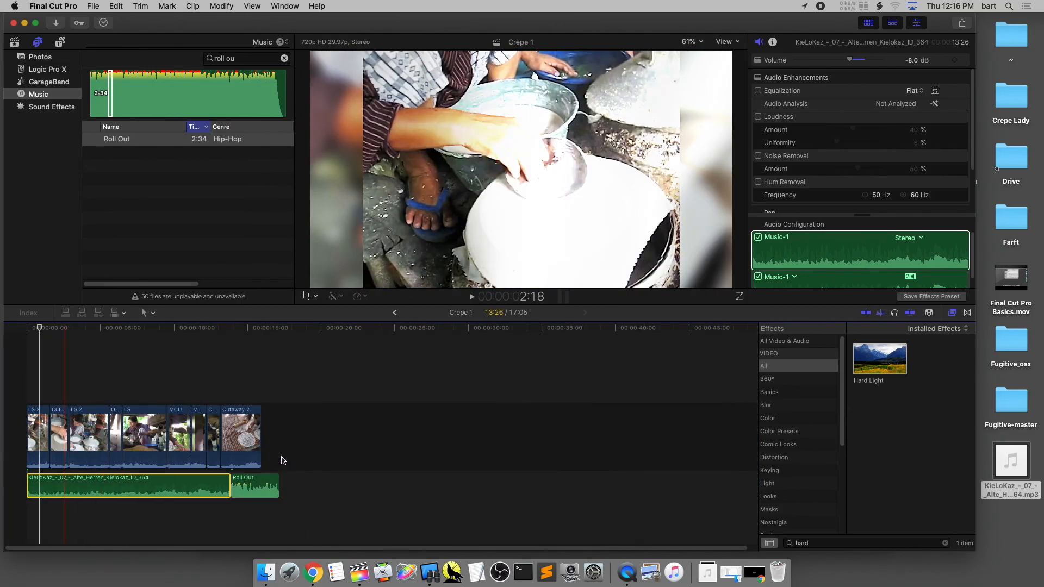
Play the music change, shift Roll Out to start at 14:21 and extend the KieLoKaz music to 14:21 to meet it
{"action": "left_click", "coordinate": [217, 383]}
{"action": "key", "text": "space"}
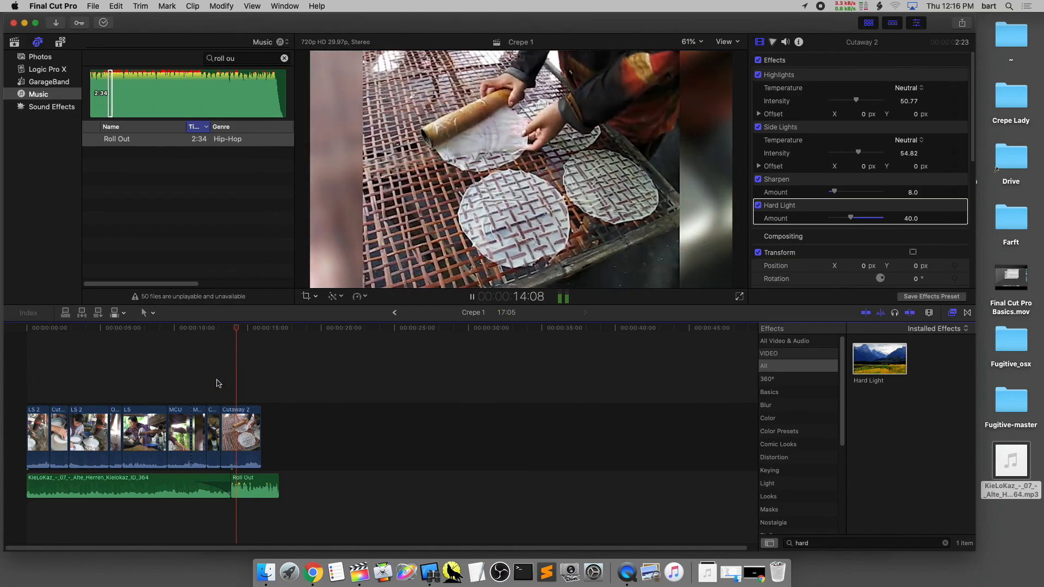
{"action": "key", "text": "super+equal"}
{"action": "mouse_move", "coordinate": [244, 478]}
{"action": "left_mouse_down"}
{"action": "mouse_move", "coordinate": [268, 477]}
{"action": "mouse_move", "coordinate": [238, 479]}
{"action": "mouse_move", "coordinate": [251, 479]}
{"action": "left_mouse_up"}
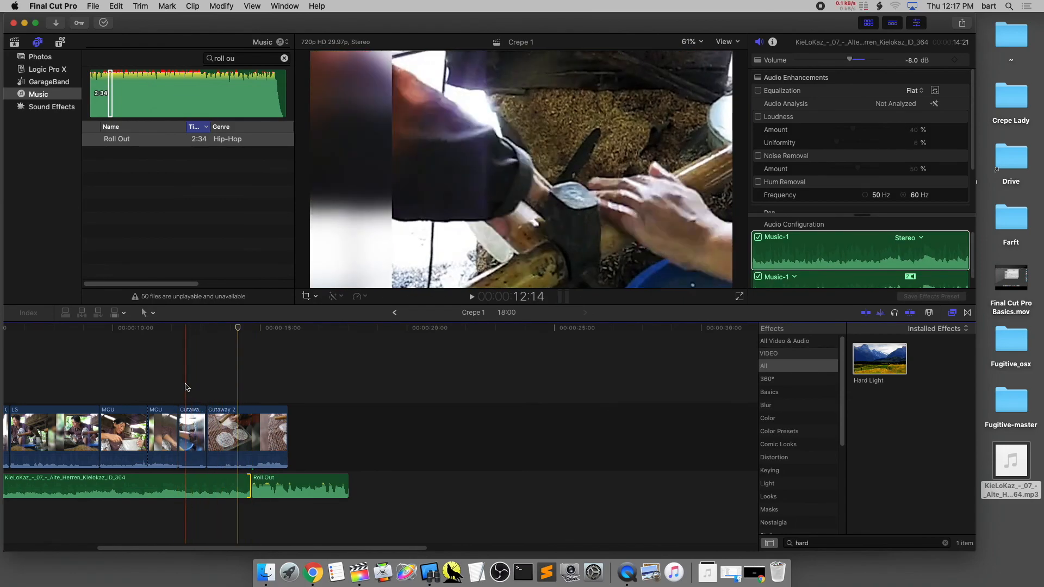
Play back the change from the KieLoKaz music to Roll Out with the system volume raised
{"action": "key", "text": "space"}
{"action": "key", "text": "XF86AudioRaiseVolume"}
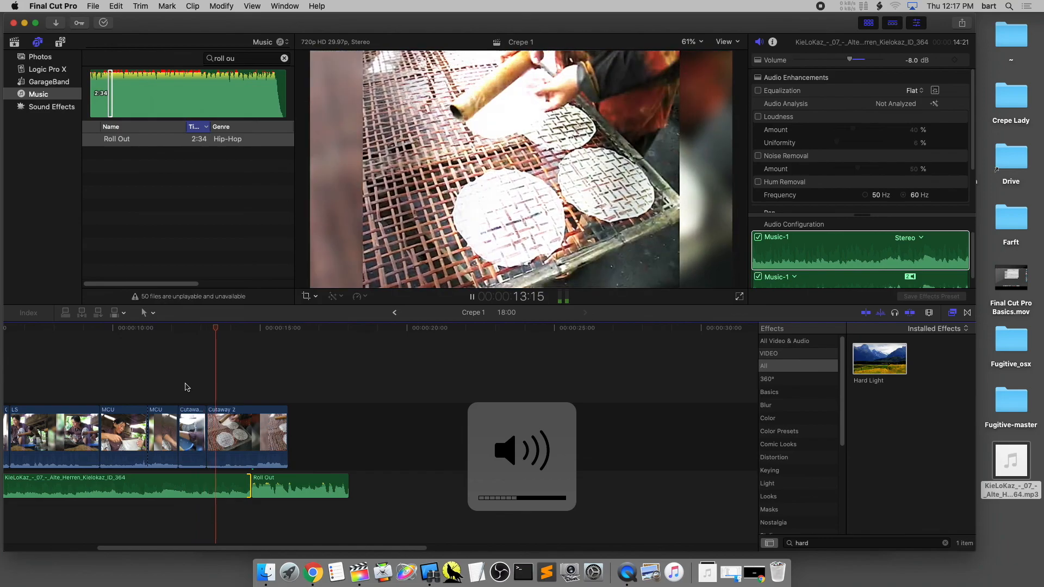
{"action": "key", "text": "XF86AudioRaiseVolume"}
{"action": "key", "text": "XF86AudioRaiseVolume"}
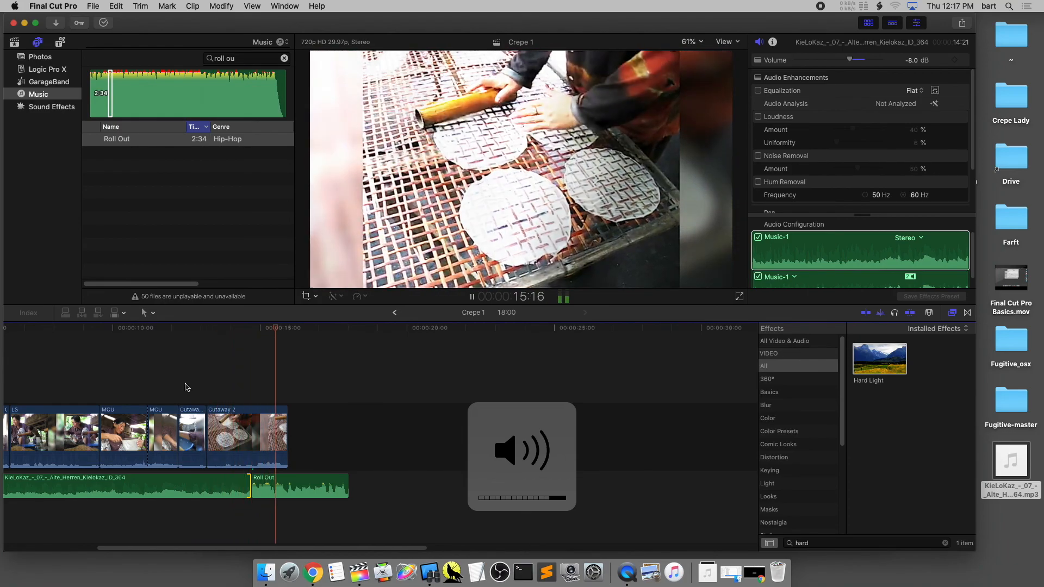
{"action": "key", "text": "space"}
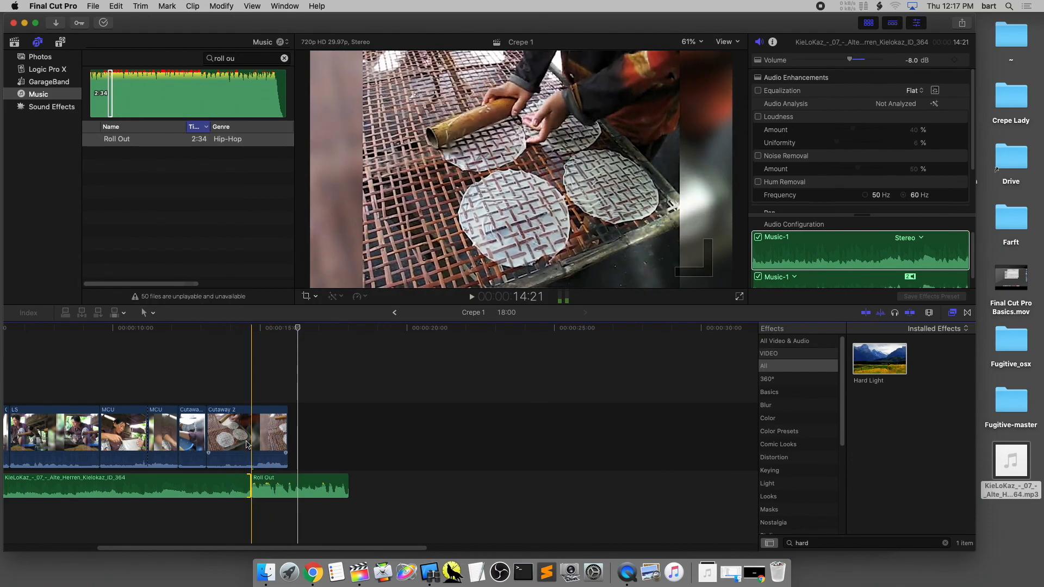
Cut the Cutaway 2 clip at the start of Roll Out and at 15:20, and select the 29-frame segment between the cuts
{"action": "key", "text": "space"}
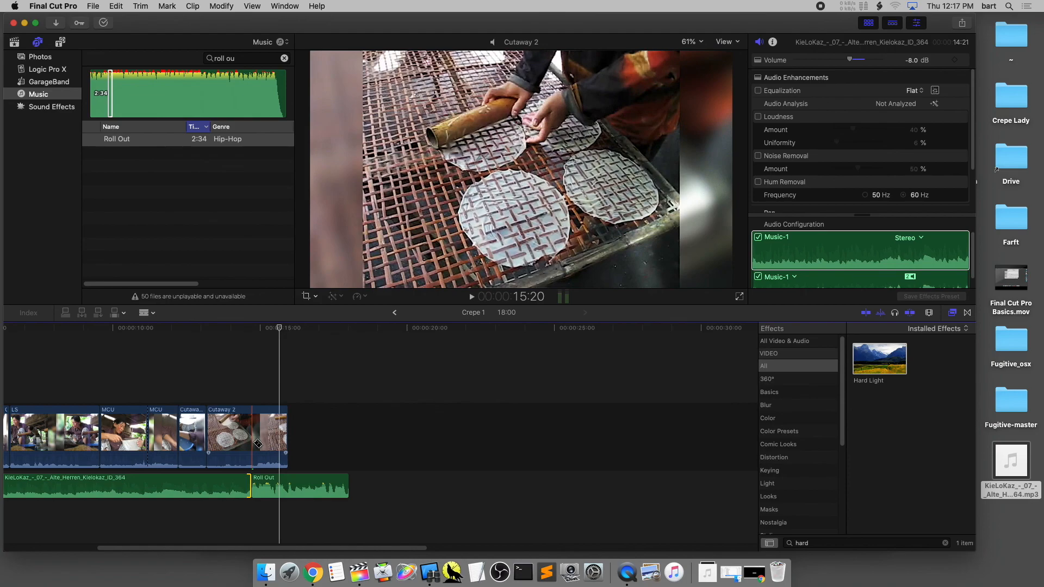
{"action": "left_click", "coordinate": [252, 442]}
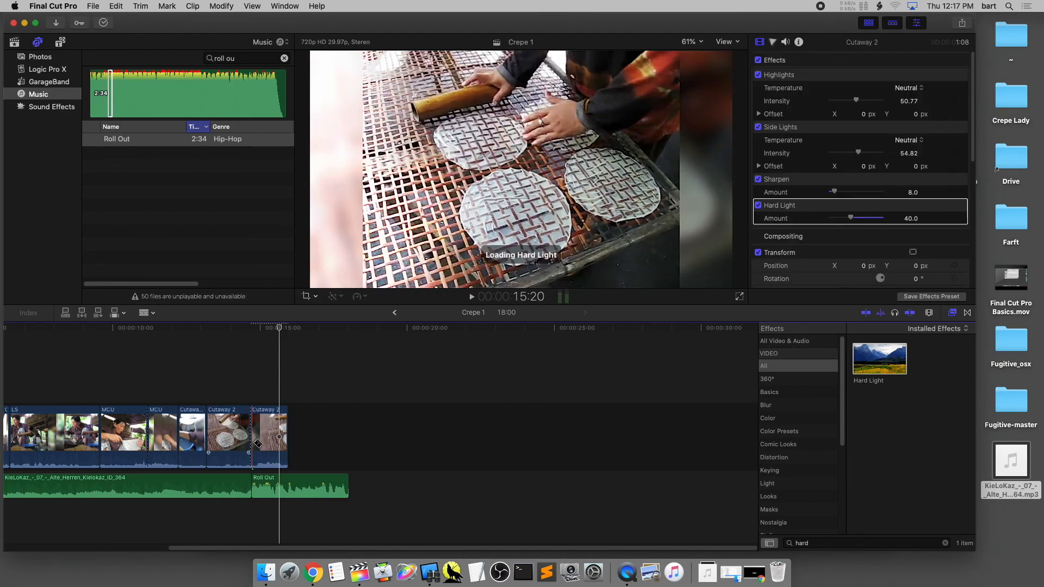
{"action": "key", "text": "space"}
{"action": "key", "text": "space"}
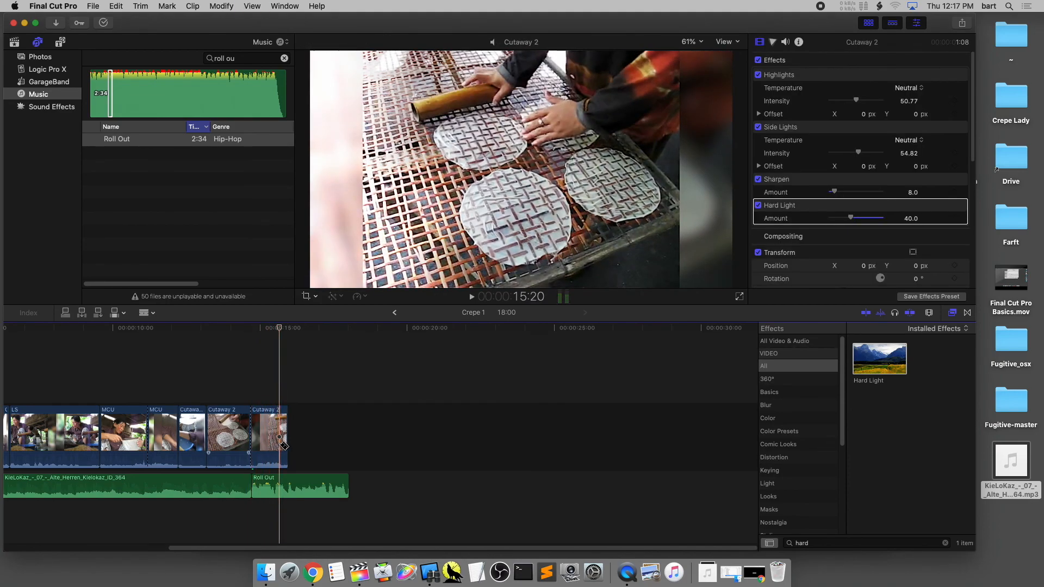
{"action": "left_click", "coordinate": [269, 441]}
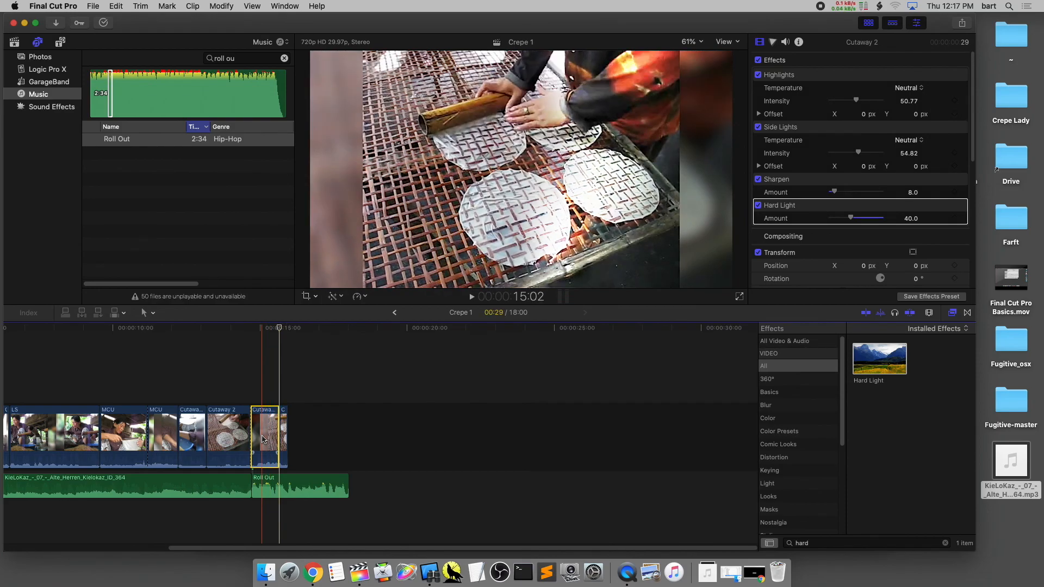
Extend the Roll Out music to 4:16 and paste the copied Cutaway 2 segment at 17:28
{"action": "left_click_drag", "start_coordinate": [349, 485], "coordinate": [385, 477]}
{"action": "key", "text": "space"}
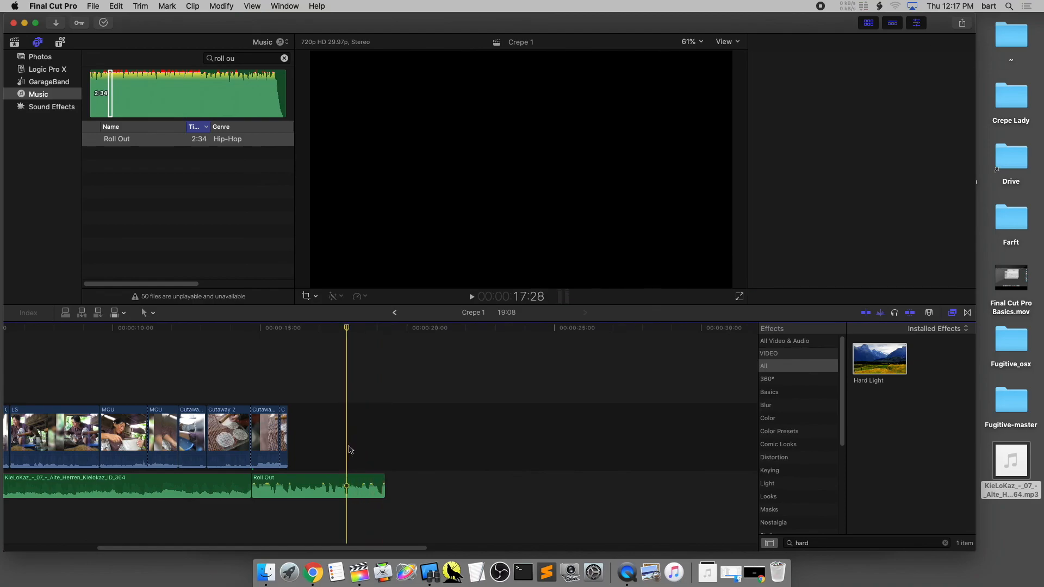
{"action": "key", "text": "super+v"}
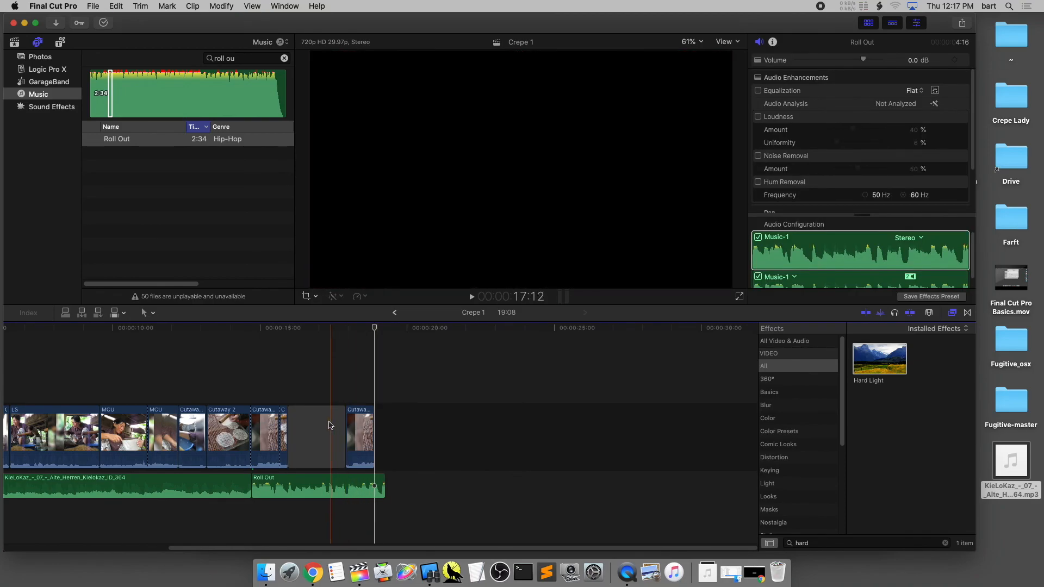
Lengthen the gap before the pasted Cutaway 2 segment to 2:01 and play the ending to check its timing against the music
{"action": "key", "text": "space"}
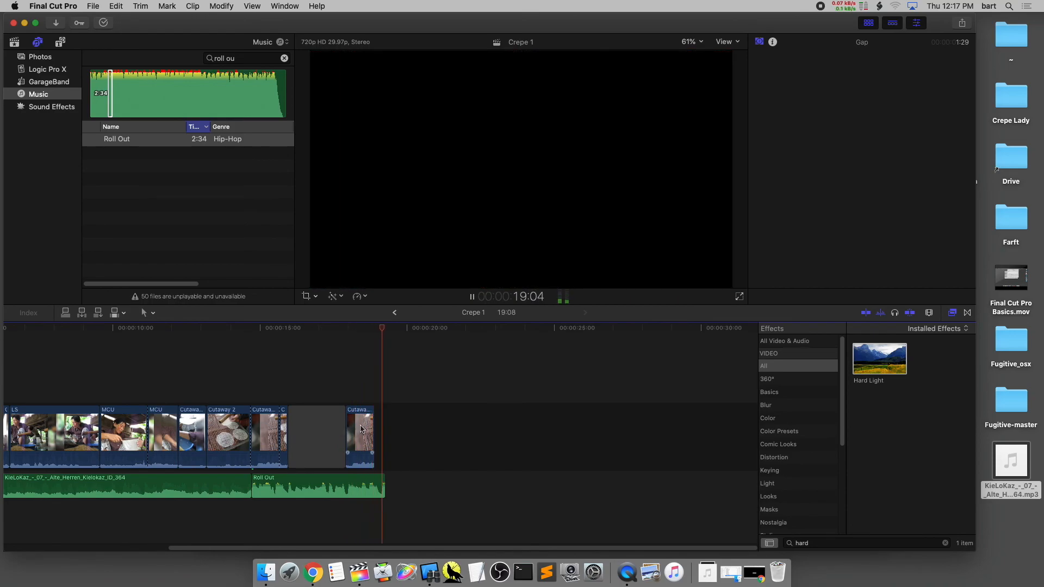
{"action": "left_click_drag", "start_coordinate": [347, 432], "coordinate": [345, 432]}
{"action": "left_click", "coordinate": [316, 384]}
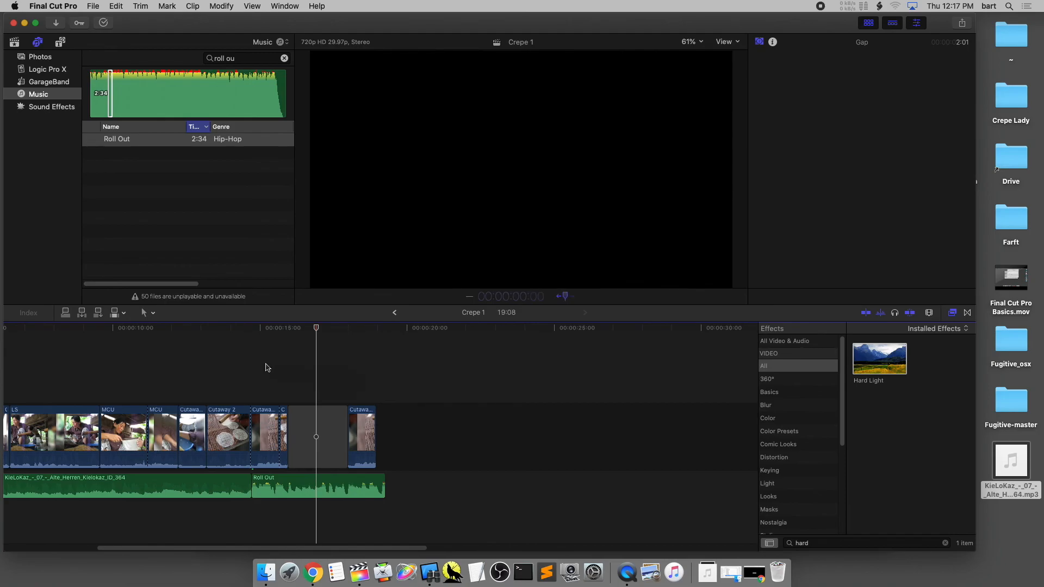
{"action": "left_click", "coordinate": [237, 372]}
{"action": "key", "text": "space"}
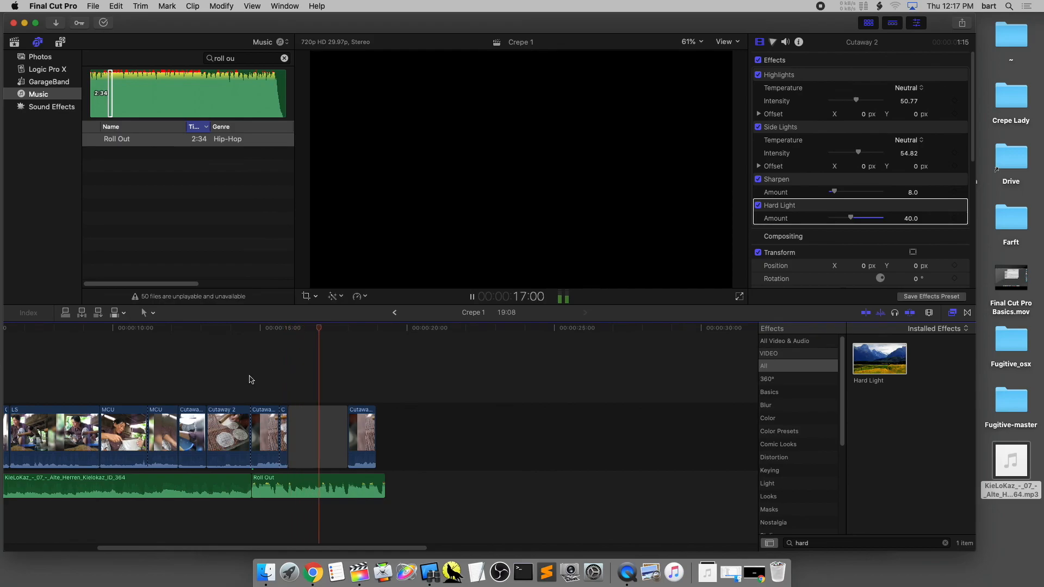
Copy the last Cutaway 2 segment, paste it into the gap at 16:10, and play the ending
{"action": "left_click", "coordinate": [361, 435]}
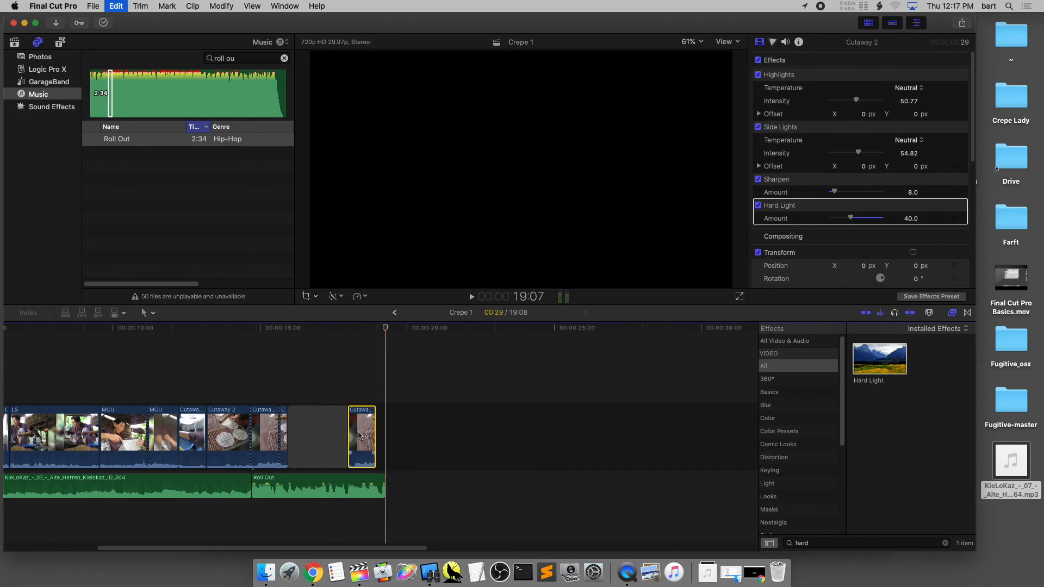
{"action": "left_click", "coordinate": [302, 383]}
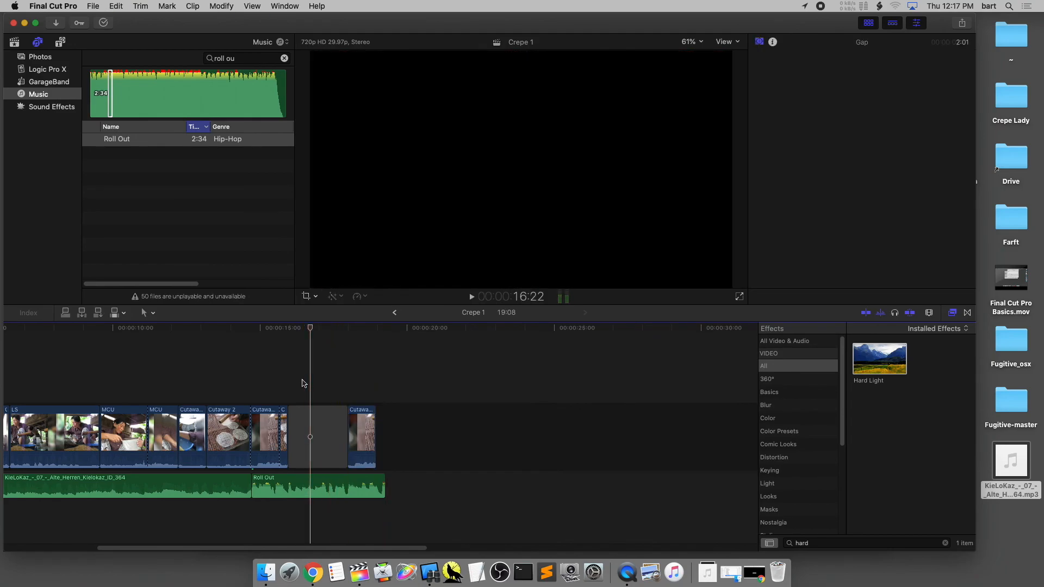
{"action": "left_click", "coordinate": [299, 376]}
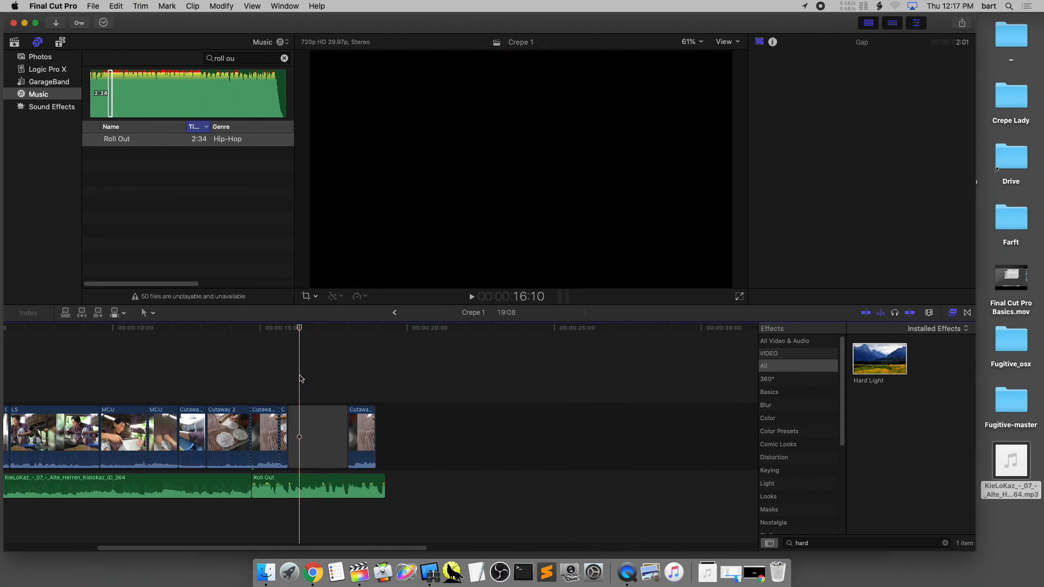
{"action": "key", "text": "super+v"}
{"action": "key", "text": "space"}
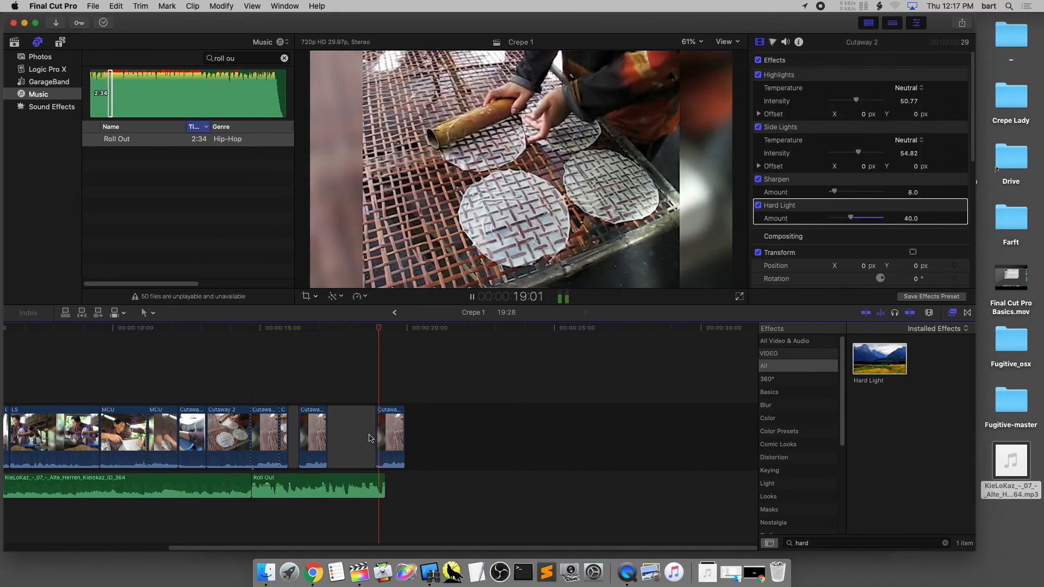
Shorten the gap before the last Cutaway 2 segment to 1:00 and play the ending to check its timing
{"action": "left_click_drag", "start_coordinate": [375, 435], "coordinate": [357, 435]}
{"action": "key", "text": "space"}
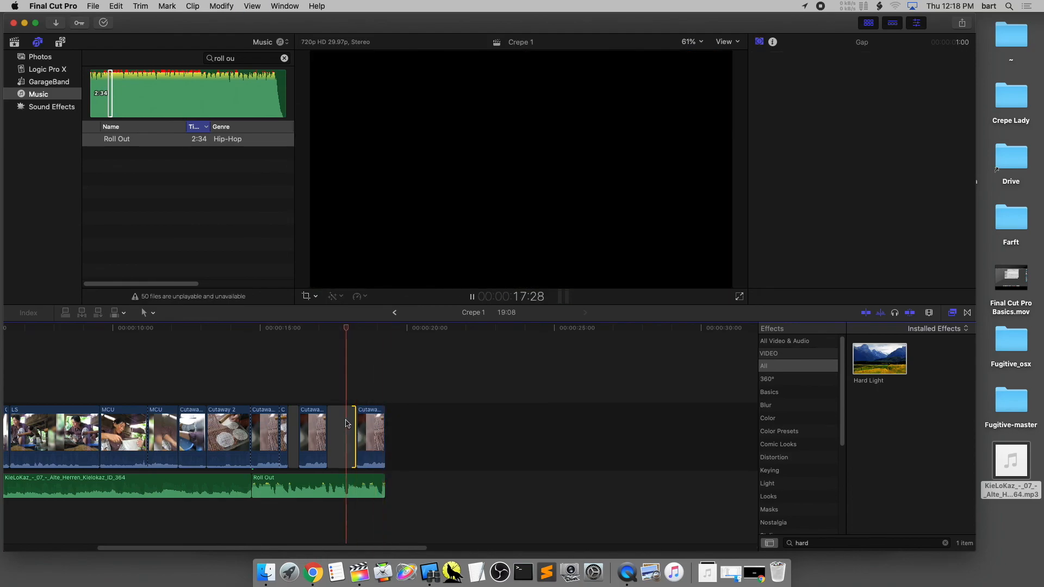
{"action": "key", "text": "space"}
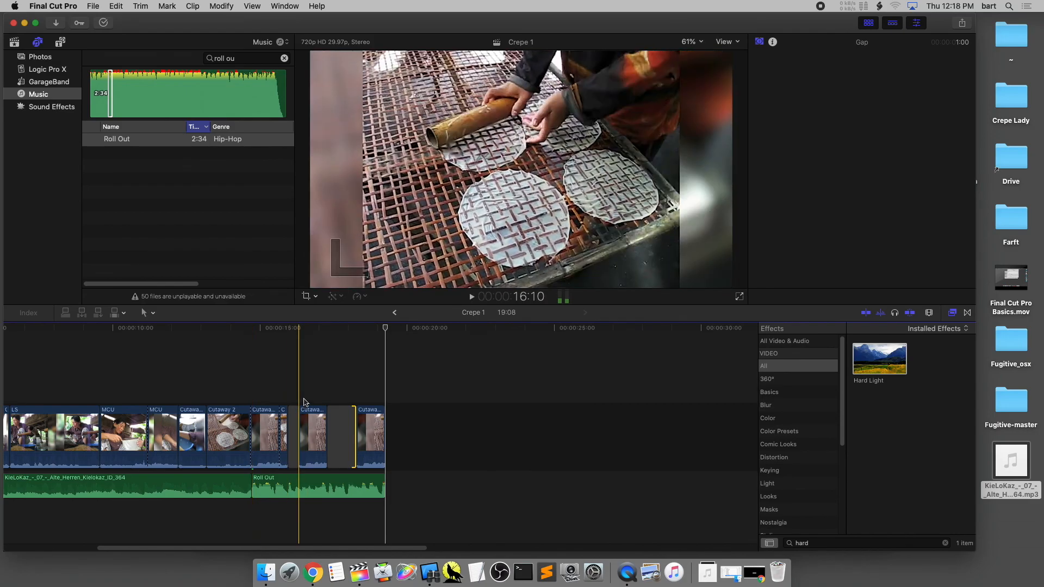
{"action": "left_click", "coordinate": [303, 388]}
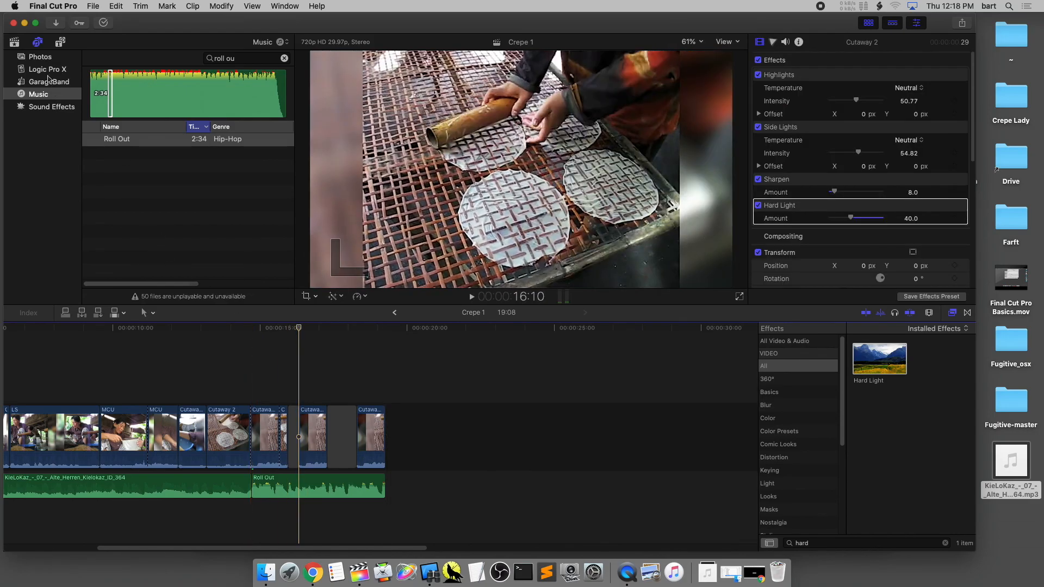
Show the library clips and mark a 12-frame range ending at 4:00 in the MCU clip of the smiling woman
{"action": "left_click", "coordinate": [15, 41]}
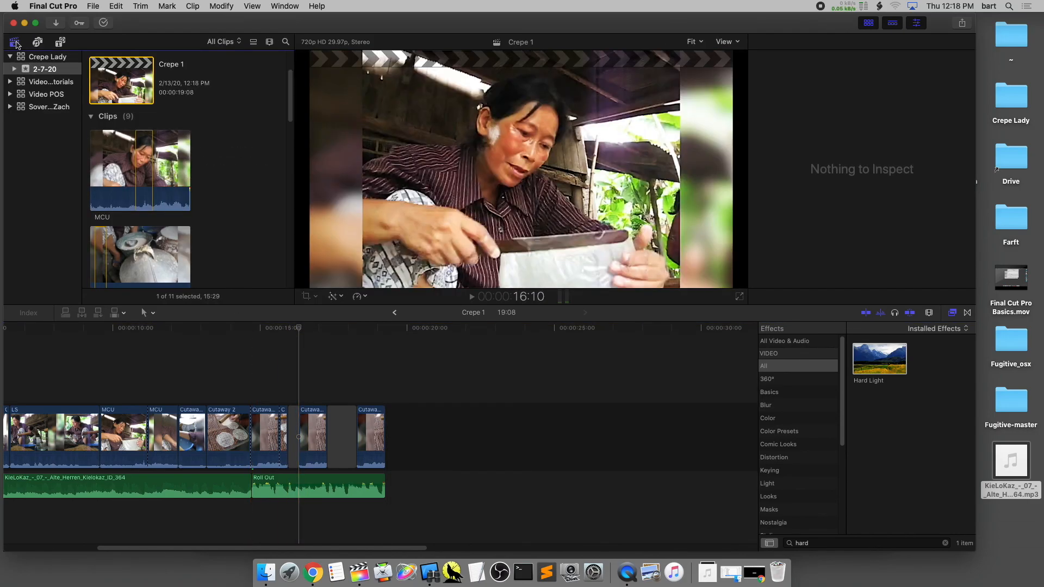
{"action": "left_click", "coordinate": [161, 156]}
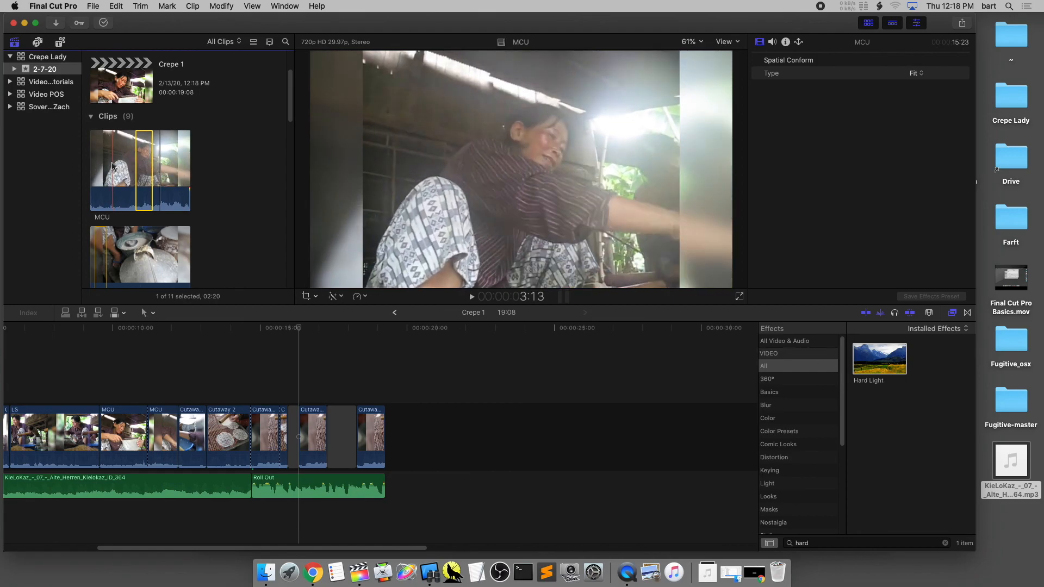
{"action": "key", "text": "super+["}
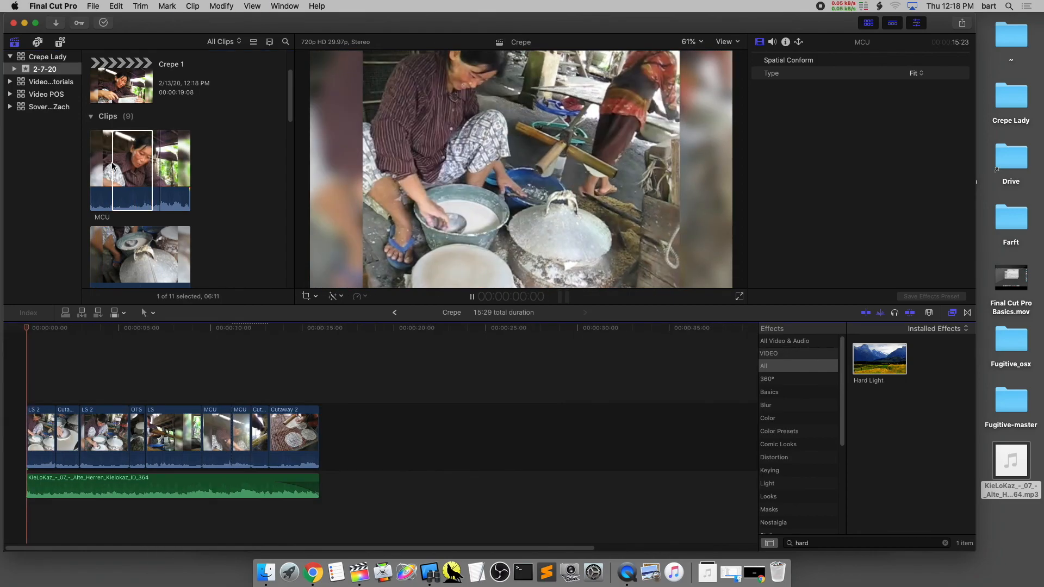
{"action": "key", "text": "space"}
{"action": "key", "text": "space"}
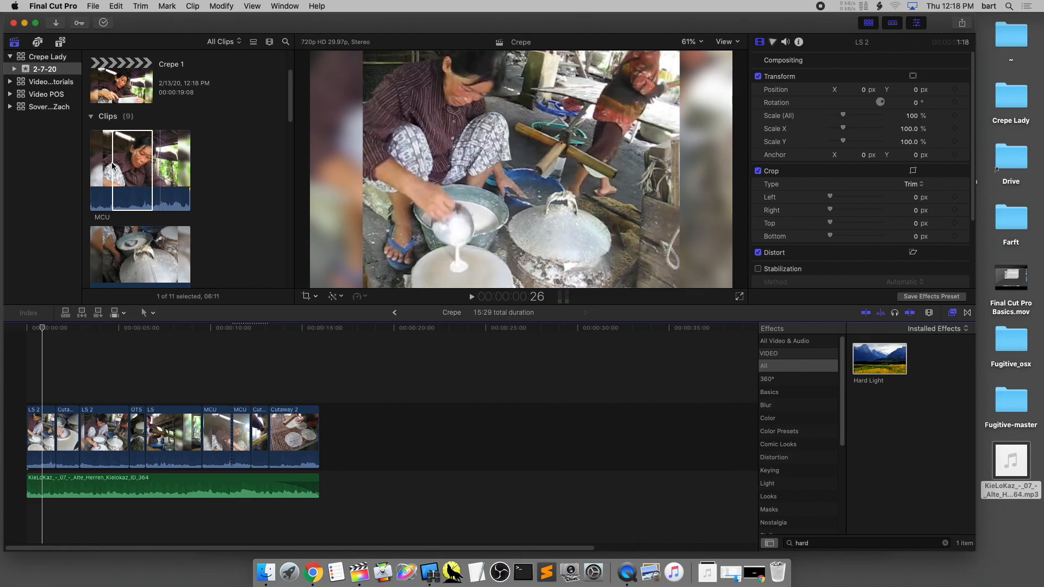
{"action": "left_click", "coordinate": [112, 165]}
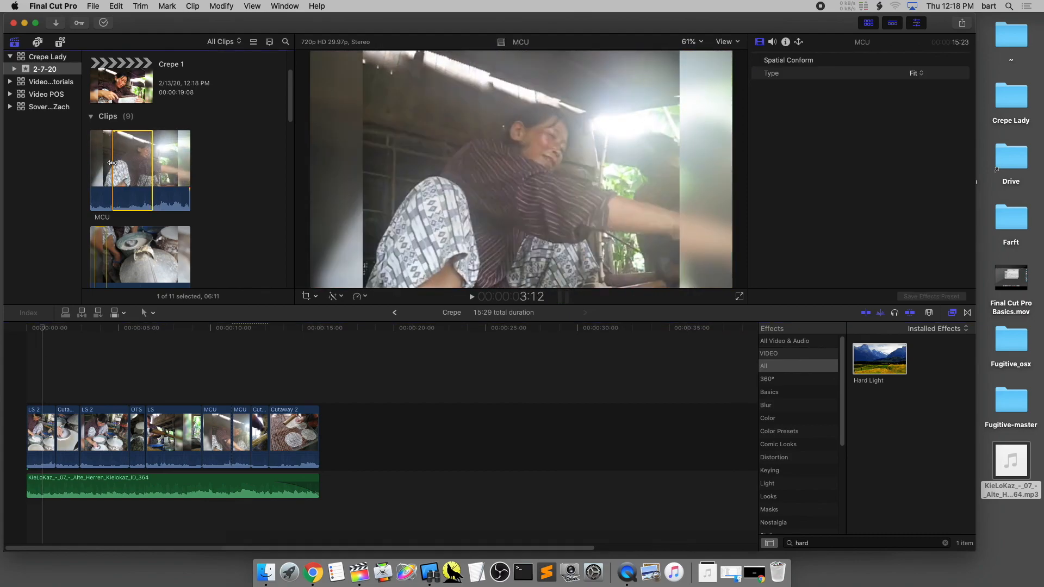
{"action": "key", "text": "space"}
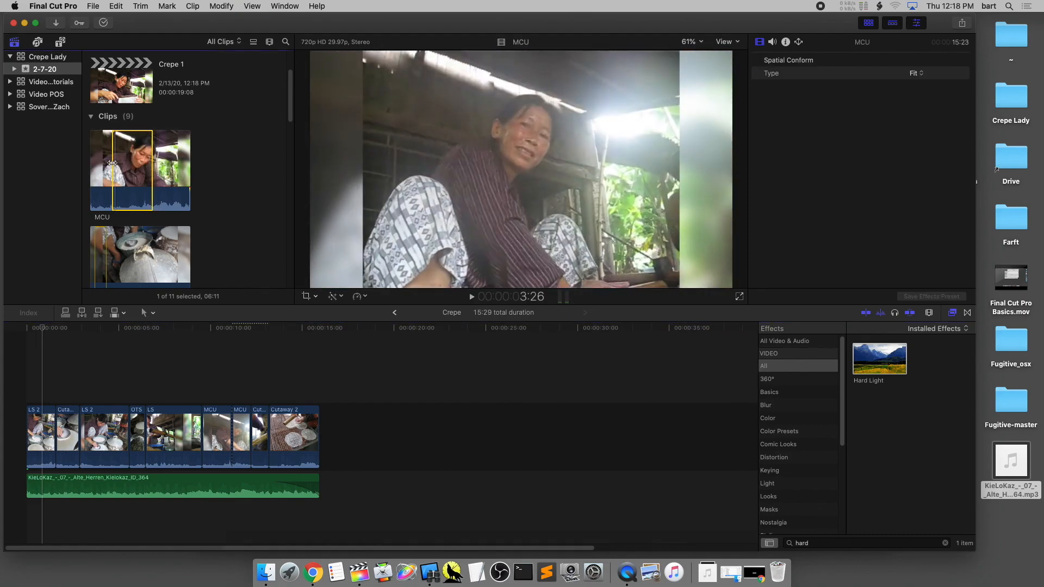
{"action": "key", "text": "space"}
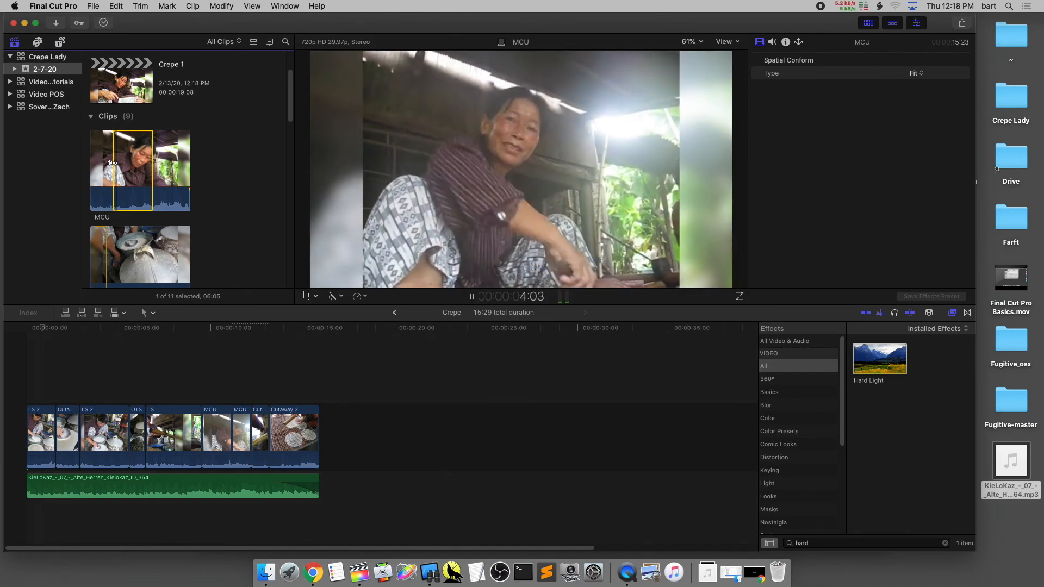
{"action": "key", "text": "space"}
{"action": "key", "text": "space"}
{"action": "key", "text": "o"}
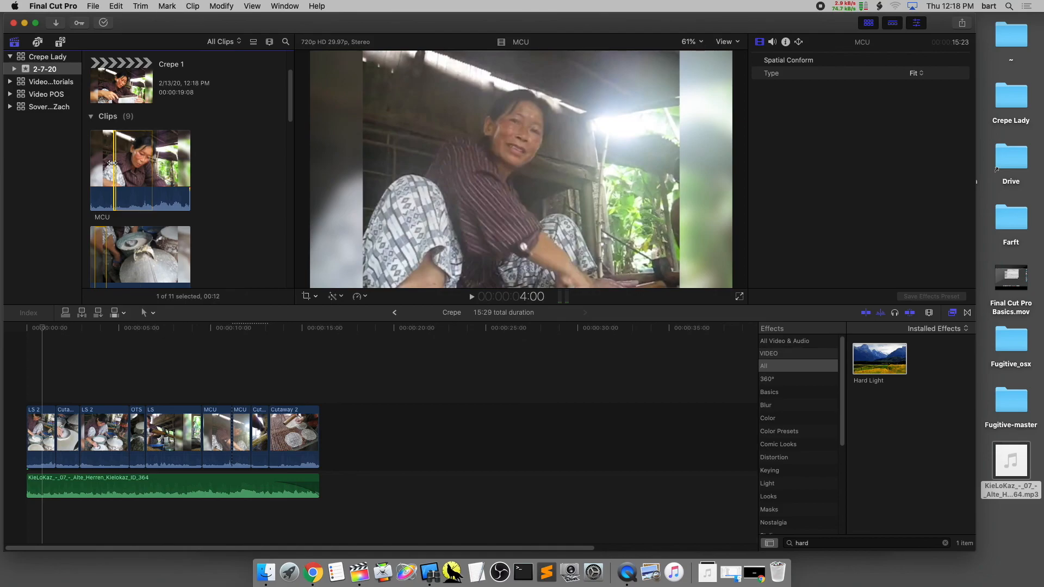
Reopen the Crepe 1 project and place the playhead at the start of the first gap, at 15:29
{"action": "left_click", "coordinate": [258, 349]}
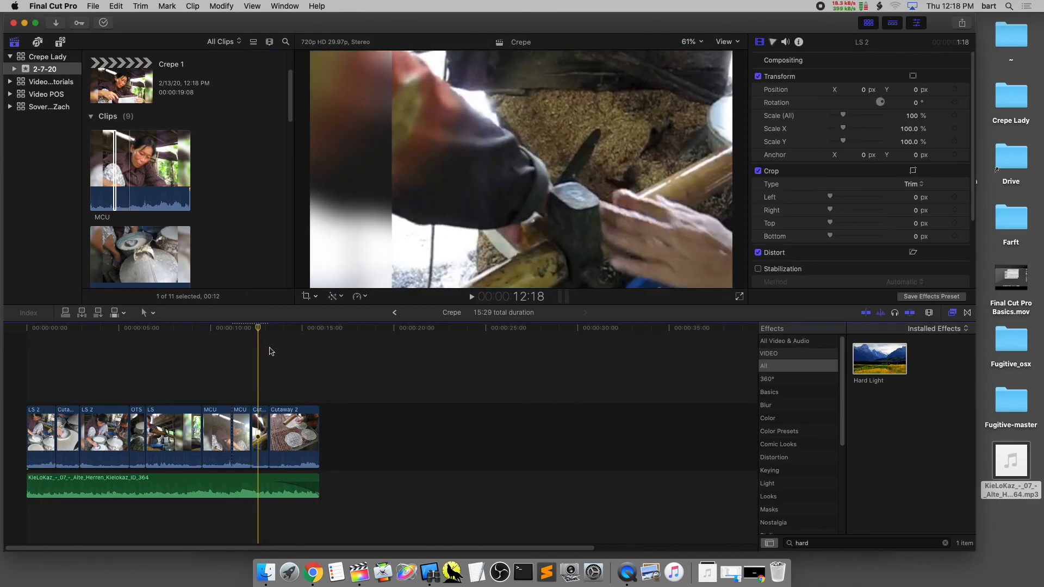
{"action": "left_click", "coordinate": [309, 357]}
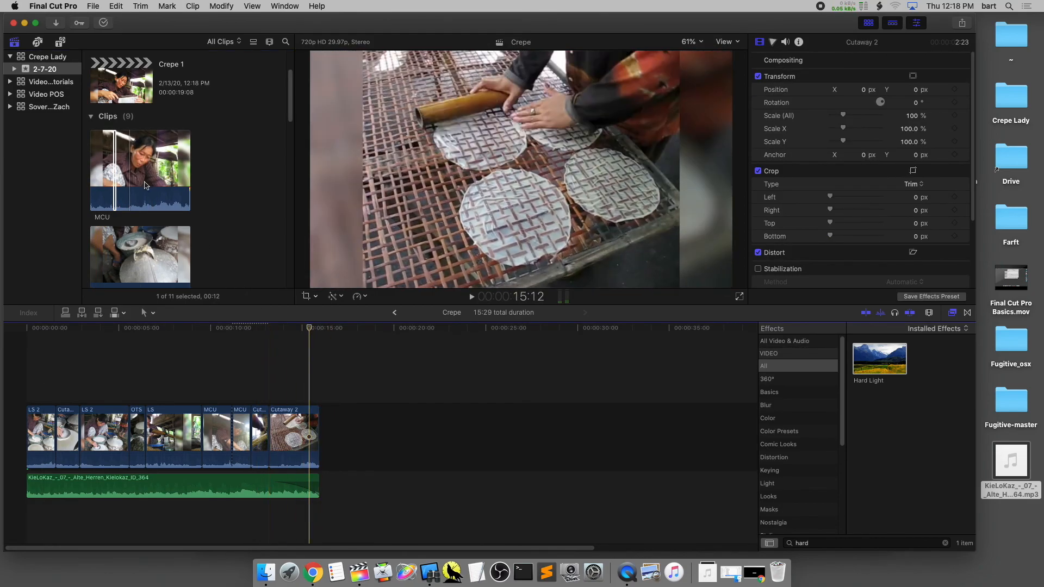
{"action": "scroll", "coordinate": [150, 138], "scroll_direction": "up", "scroll_amount": 3}
{"action": "double_click", "coordinate": [111, 139]}
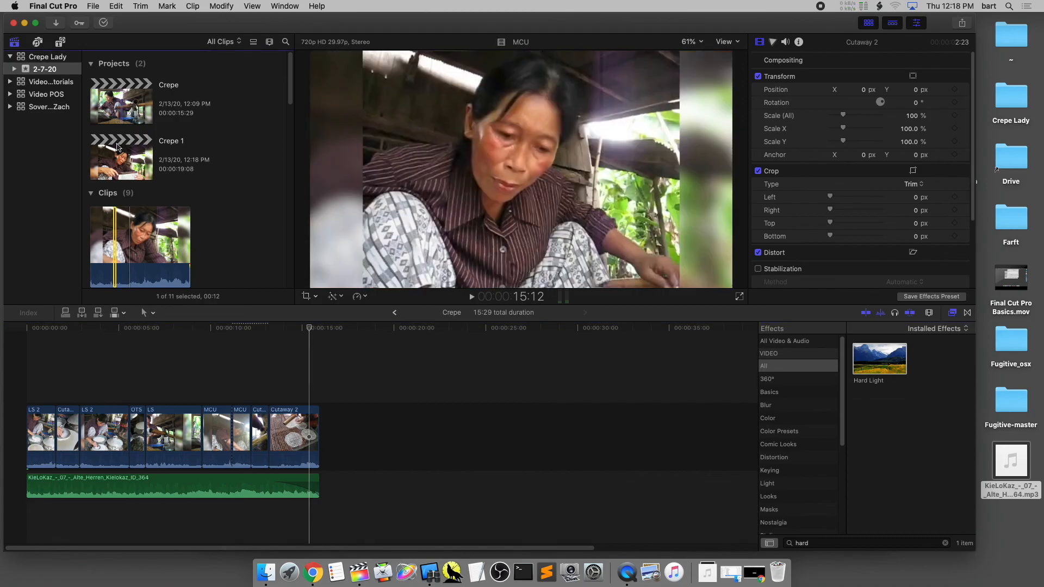
{"action": "left_click", "coordinate": [327, 383]}
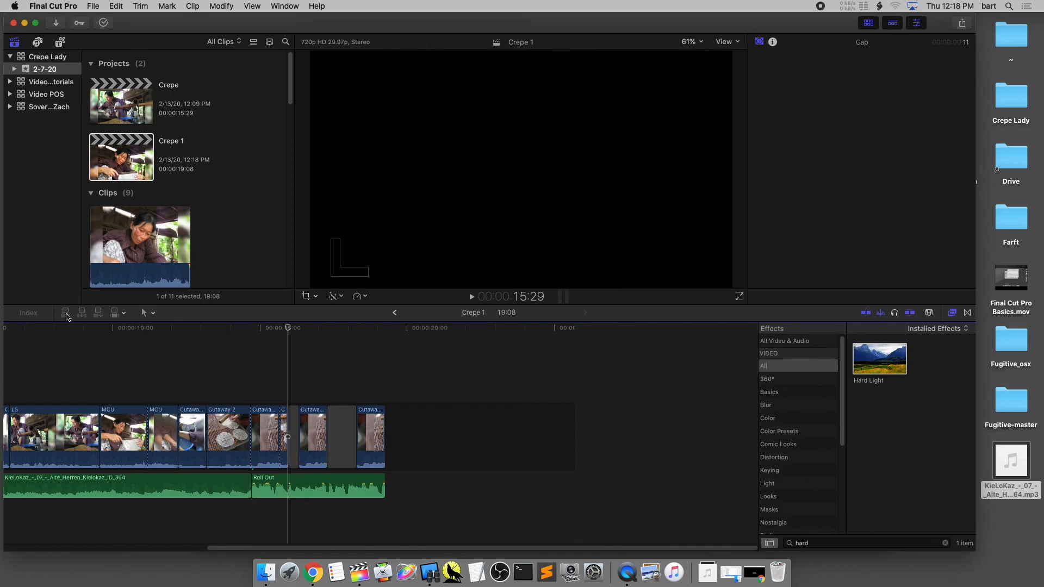
Connect the marked MCU range above the main storyline, align it with the first gap at 15:29 and play the ending
{"action": "scroll", "coordinate": [131, 232], "scroll_direction": "down", "scroll_amount": 10}
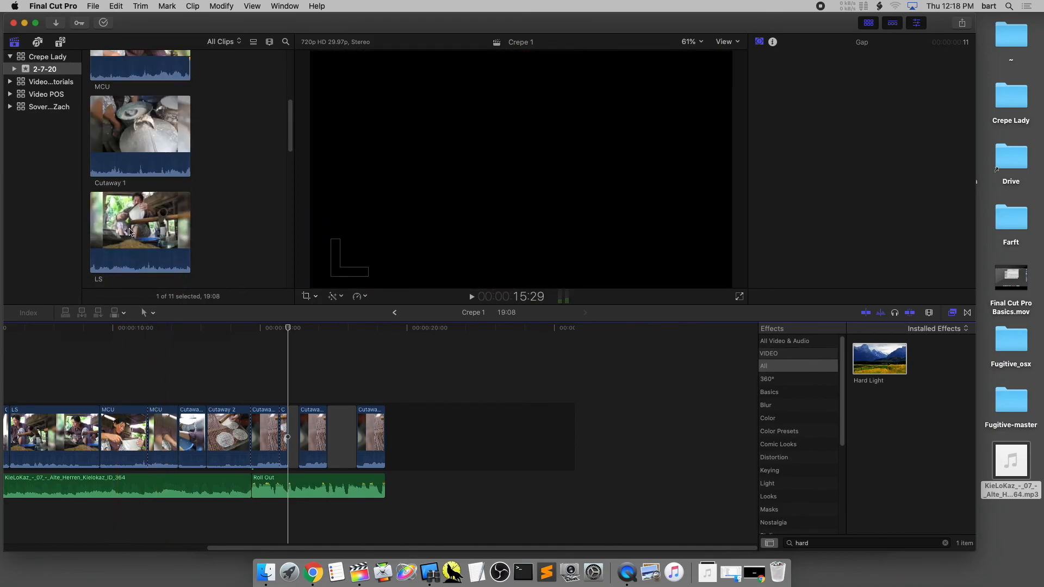
{"action": "scroll", "coordinate": [131, 233], "scroll_direction": "up", "scroll_amount": 5}
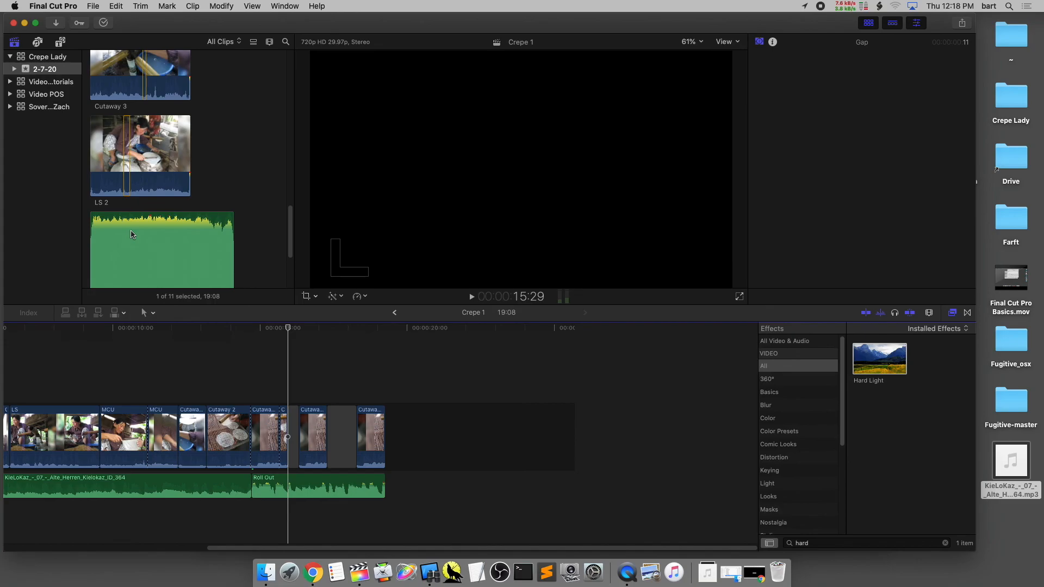
{"action": "left_click_drag", "start_coordinate": [110, 107], "coordinate": [116, 109]}
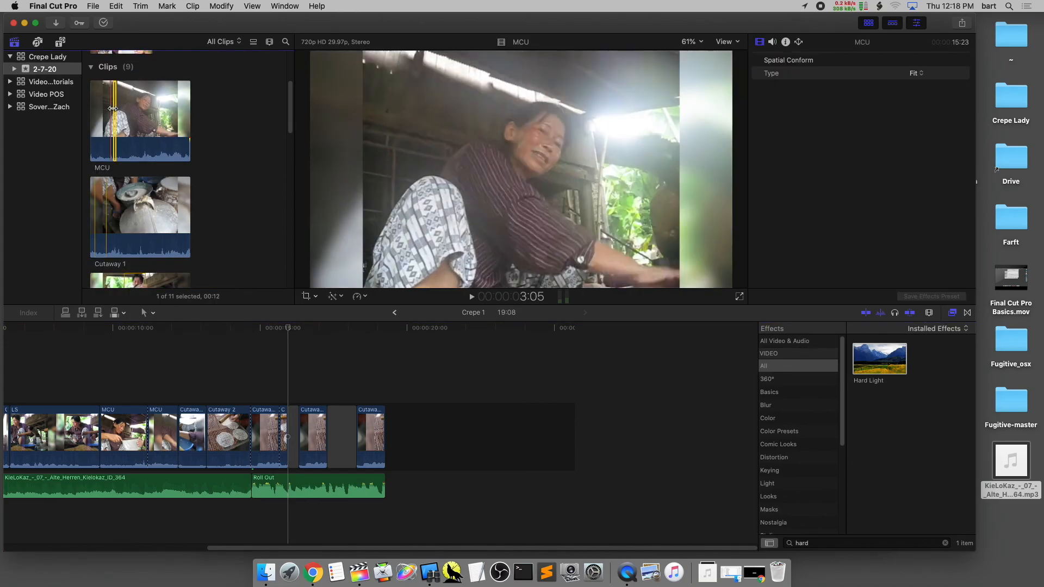
{"action": "key", "text": "q"}
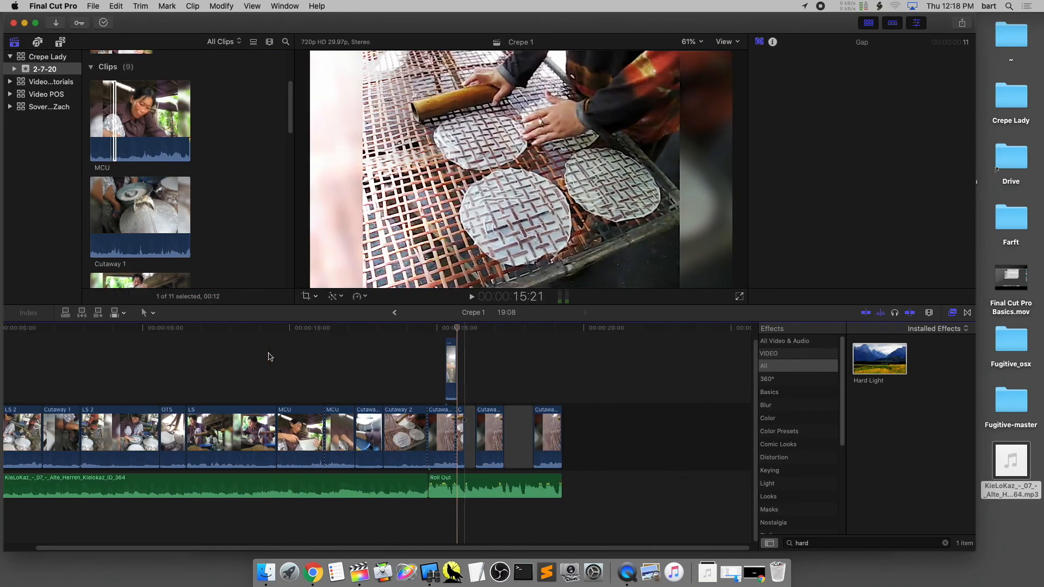
{"action": "left_click_drag", "start_coordinate": [453, 360], "coordinate": [460, 353]}
{"action": "key", "text": "space"}
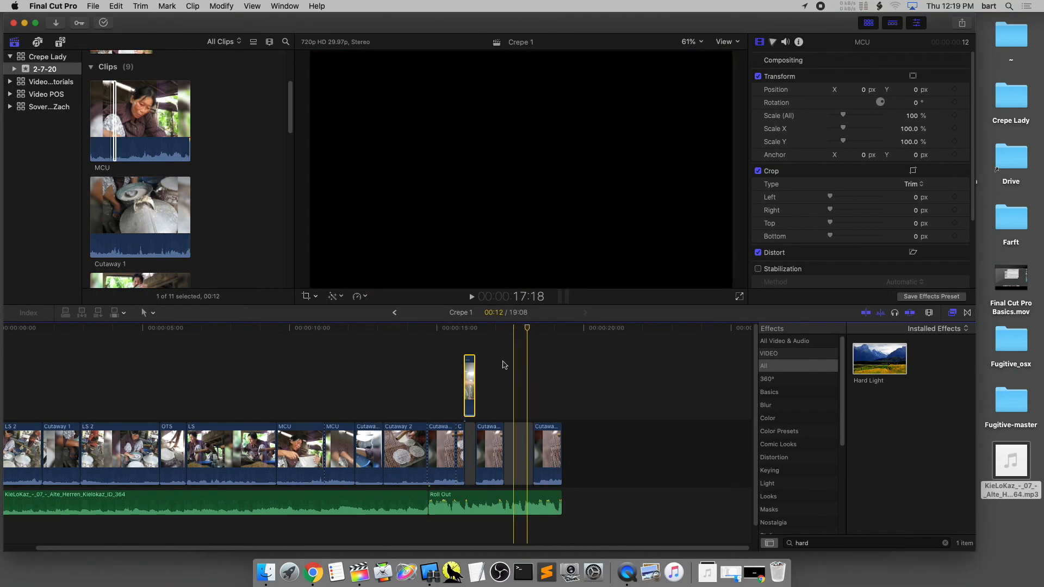
{"action": "key", "text": "space"}
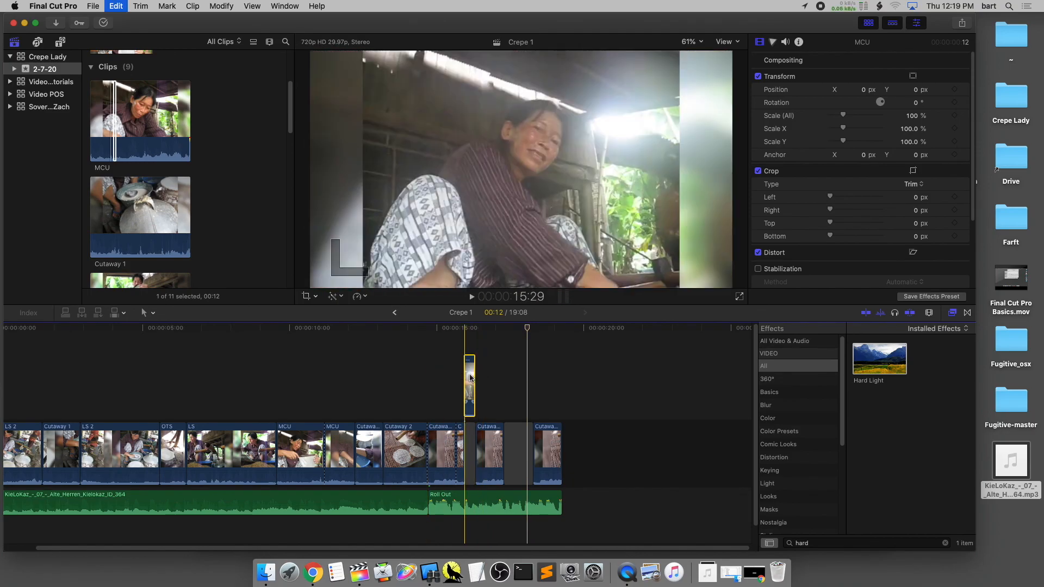
Paste a copy of the connected MCU clip over the second gap at 17:09 and slow it to 40% so it lasts 1:00
{"action": "key", "text": "super+v"}
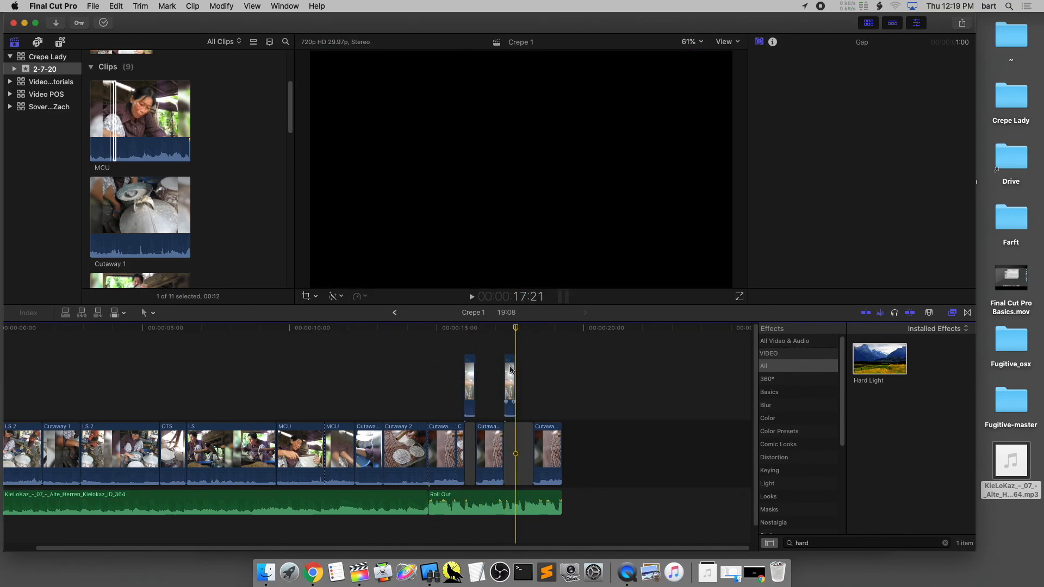
{"action": "left_click", "coordinate": [511, 375]}
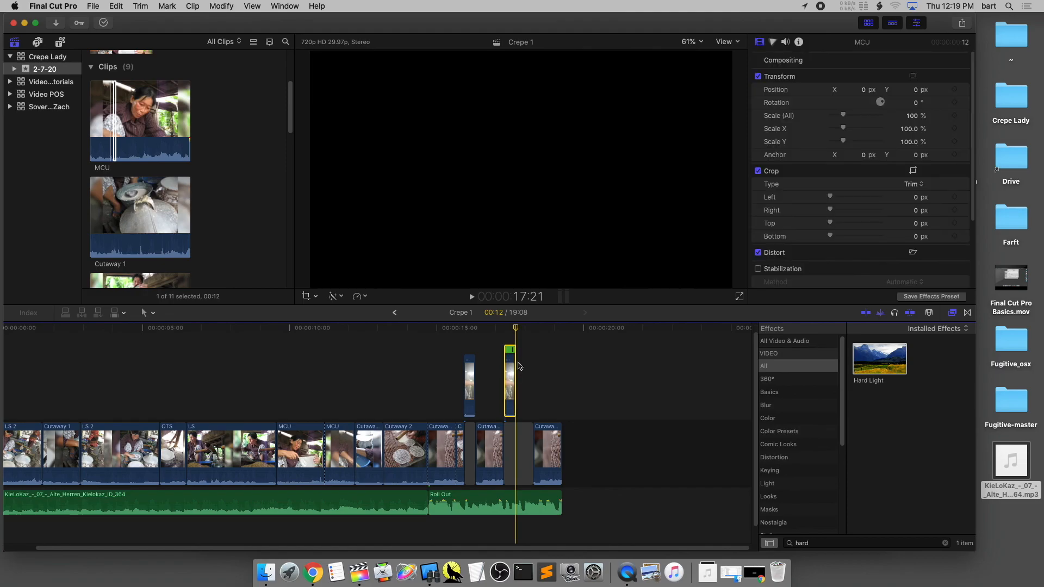
{"action": "left_click_drag", "start_coordinate": [517, 356], "coordinate": [534, 359]}
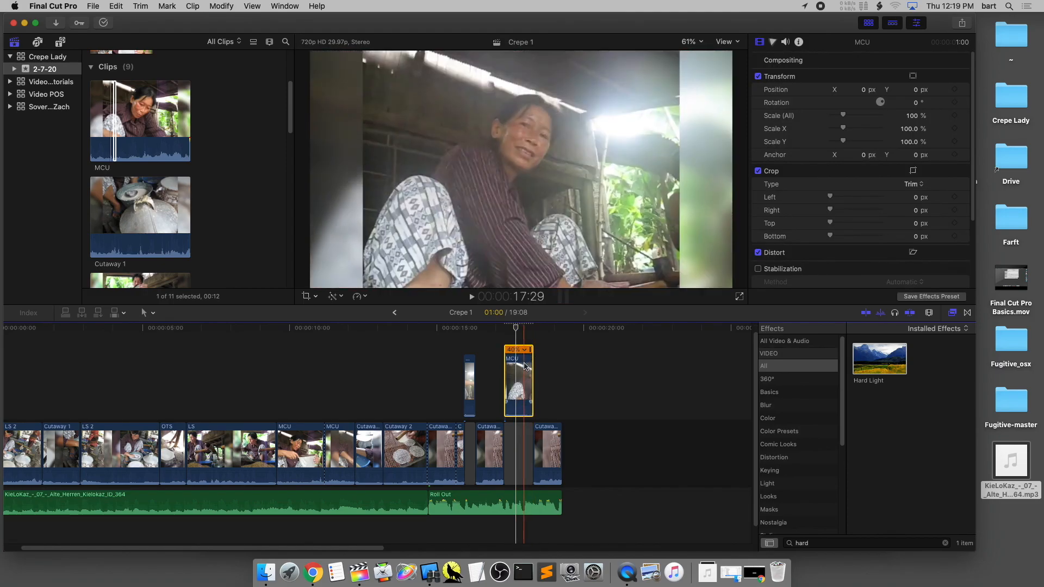
Apply a Ken Burns crop to the slowed MCU clip, with a small end frame around the woman's face
{"action": "left_click", "coordinate": [318, 299]}
{"action": "left_click", "coordinate": [334, 328]}
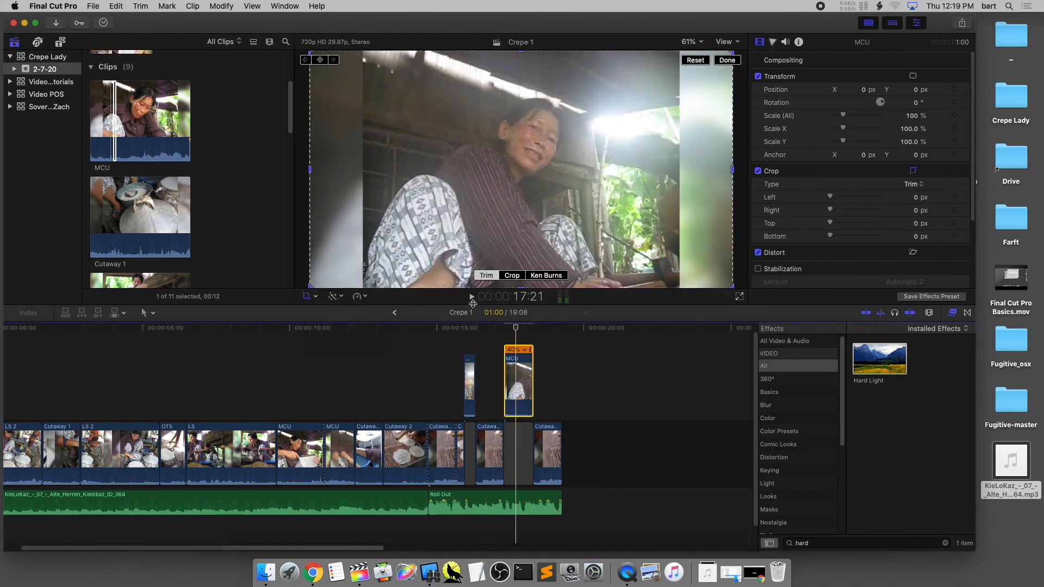
{"action": "left_click", "coordinate": [546, 275]}
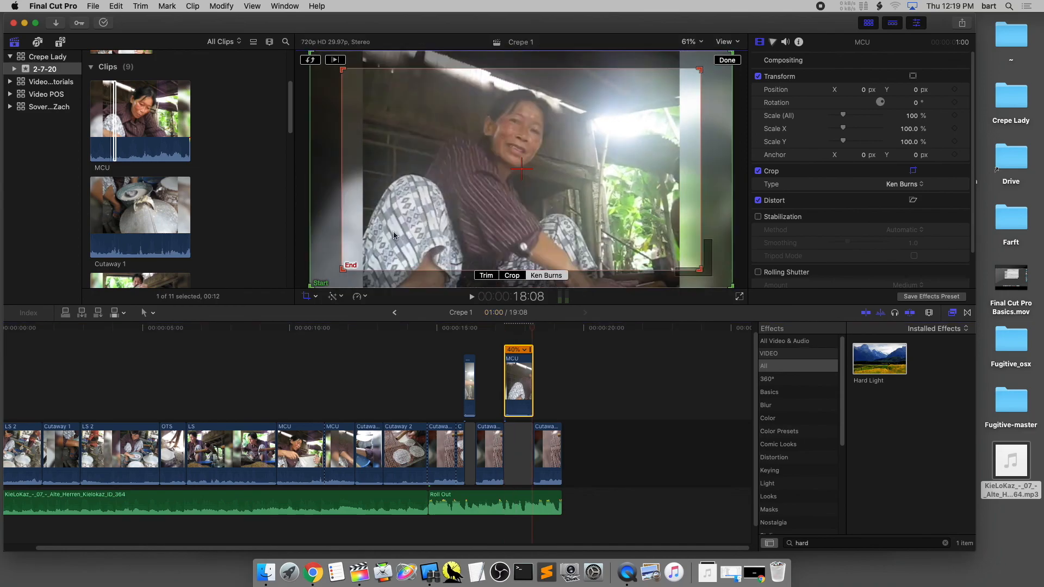
{"action": "left_click_drag", "start_coordinate": [342, 270], "coordinate": [511, 176]}
{"action": "left_click_drag", "start_coordinate": [581, 138], "coordinate": [508, 148]}
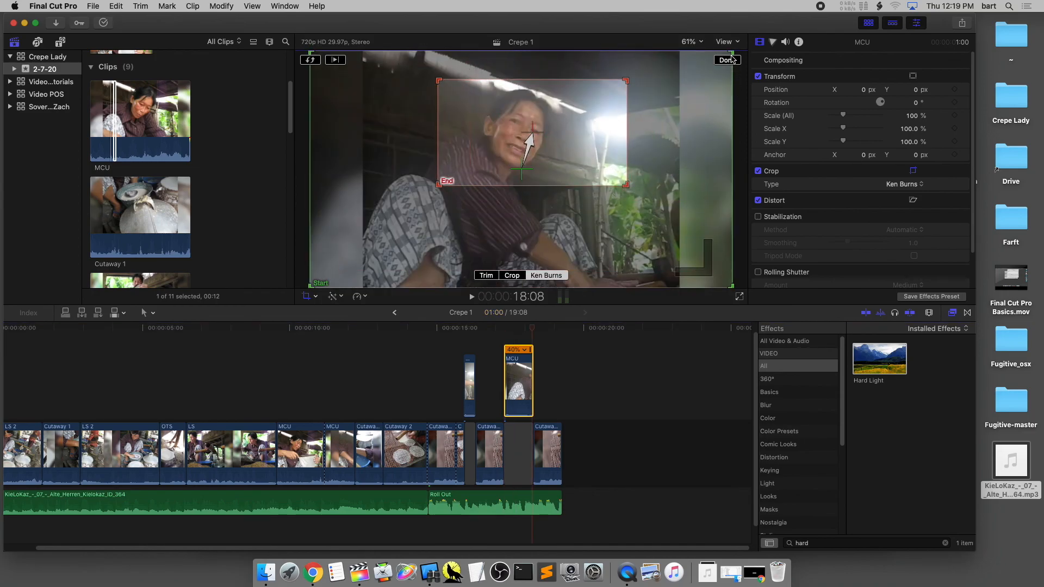
{"action": "left_click", "coordinate": [731, 60]}
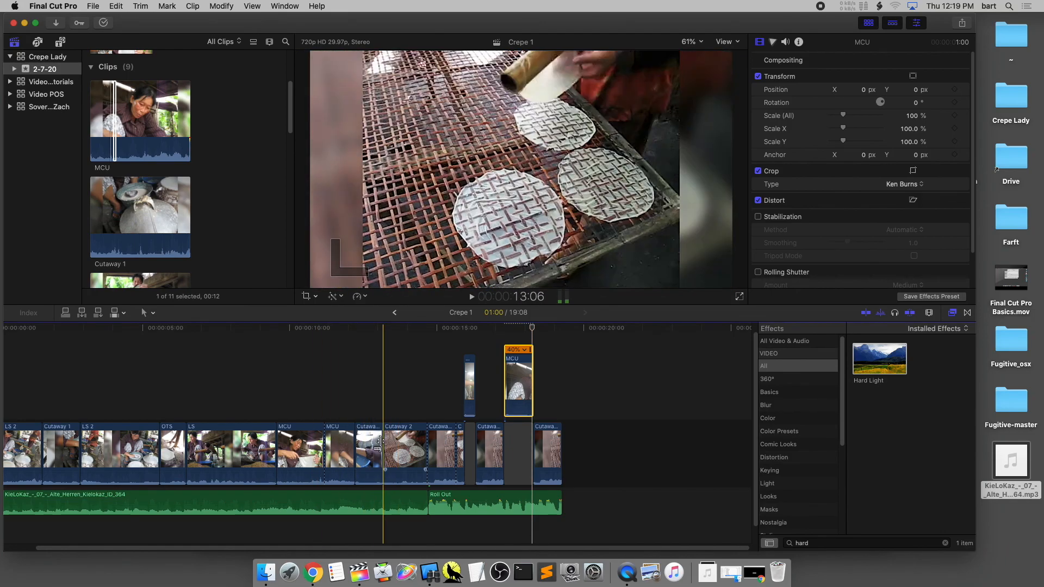
Paste Cutaway 3's attributes, including Highlights, Side Lights, Sharpen and Hard Light, onto both connected MCU clips and play from 15:00
{"action": "left_click", "coordinate": [375, 446]}
{"action": "key", "text": "super+c"}
{"action": "left_click_drag", "start_coordinate": [453, 353], "coordinate": [531, 378]}
{"action": "key", "text": "super+shift+v"}
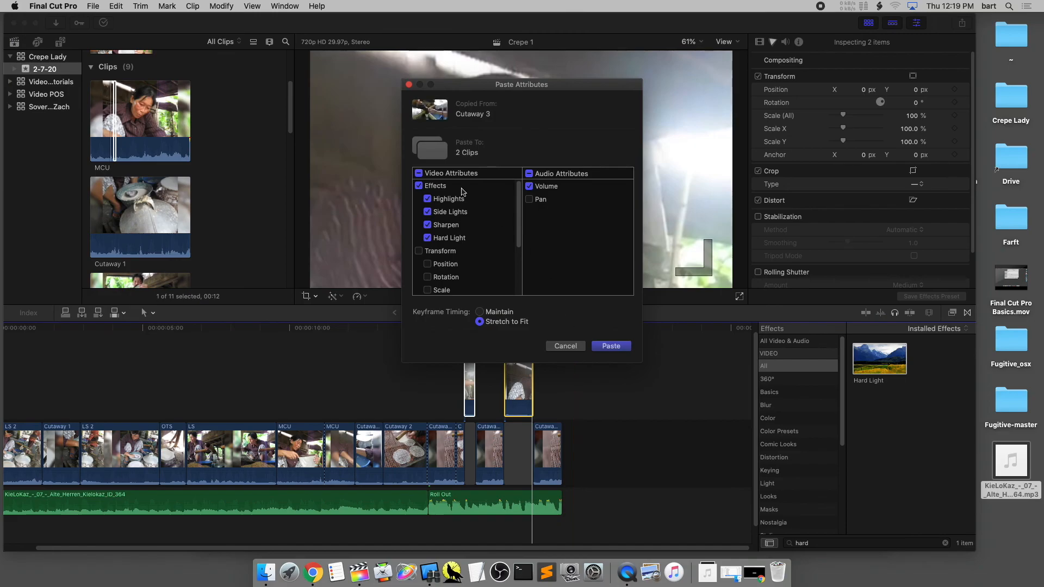
{"action": "left_click", "coordinate": [611, 347]}
{"action": "left_click", "coordinate": [438, 340]}
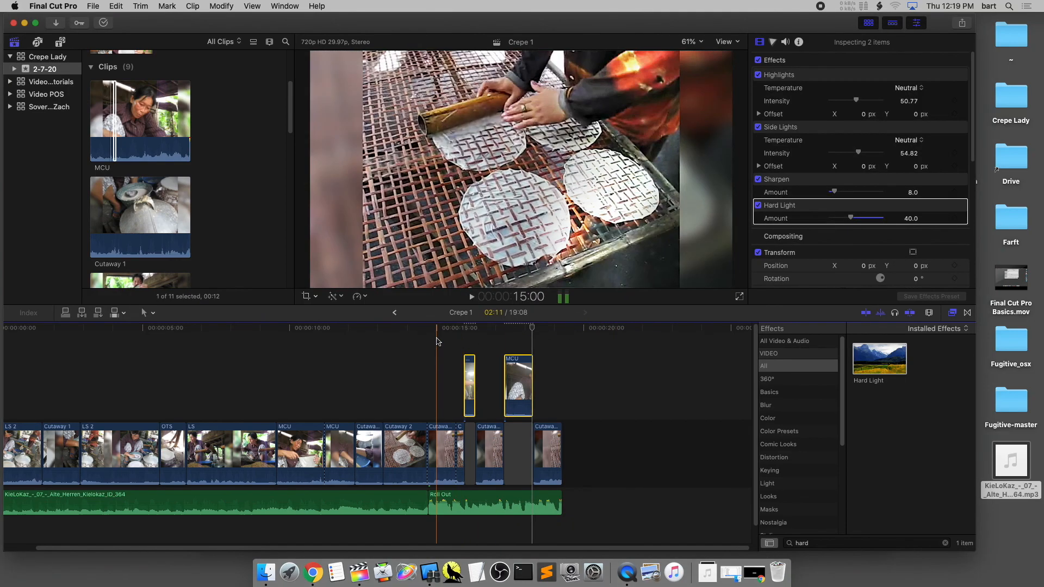
{"action": "key", "text": "space"}
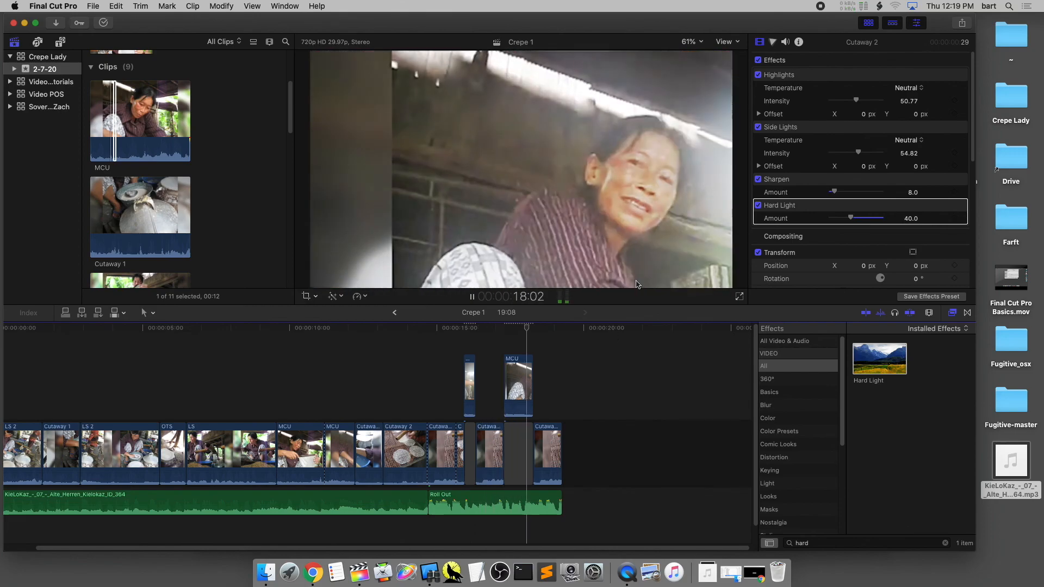
Reposition the crop frame of the connected MCU clip at 15:29 so the woman's face is closer to the centre
{"action": "left_click", "coordinate": [503, 342]}
{"action": "left_click", "coordinate": [516, 375]}
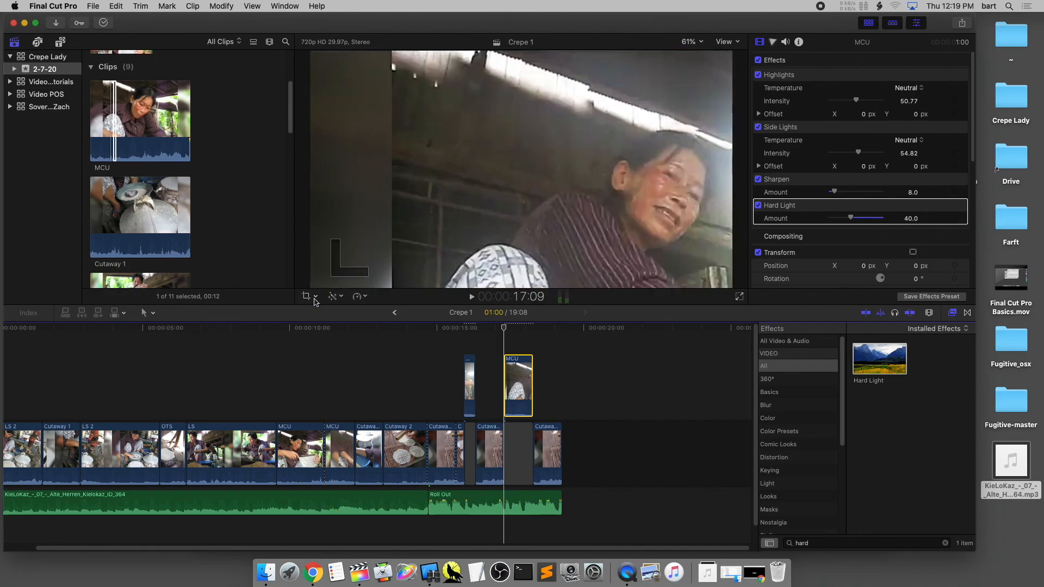
{"action": "left_click", "coordinate": [306, 297]}
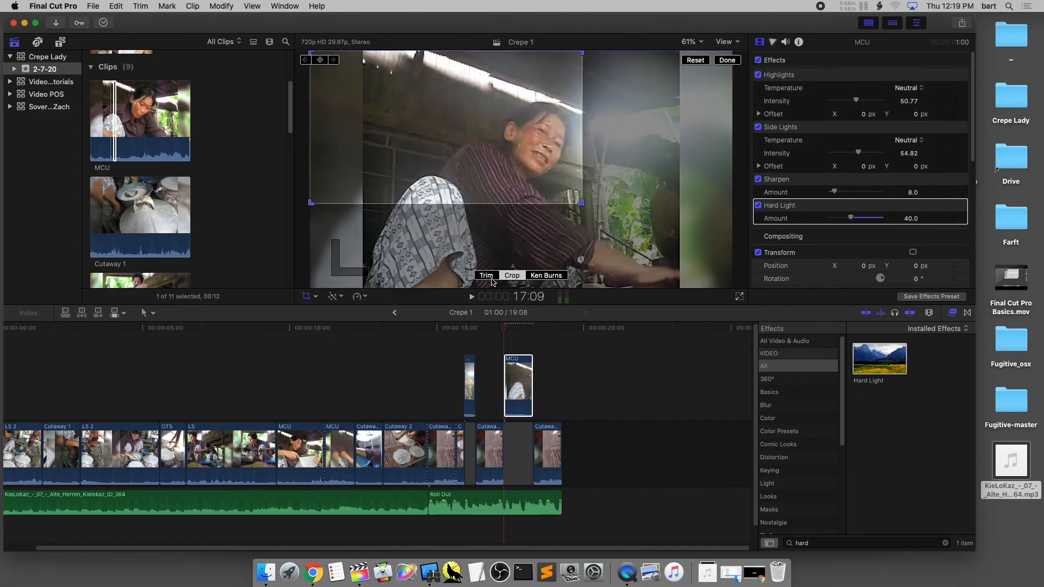
{"action": "left_click", "coordinate": [465, 340]}
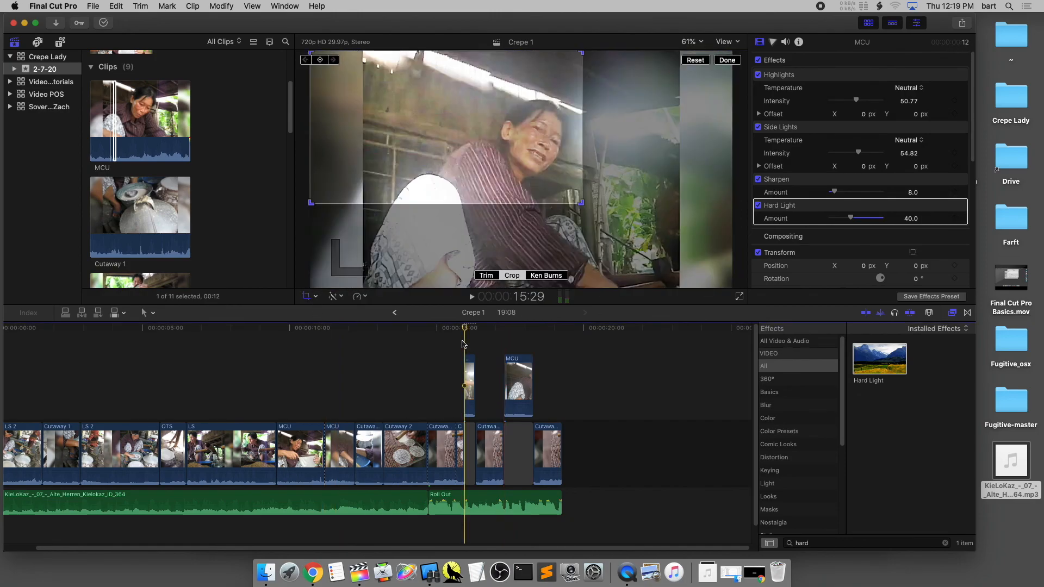
{"action": "left_click_drag", "start_coordinate": [556, 191], "coordinate": [628, 218]}
{"action": "left_click", "coordinate": [727, 61]}
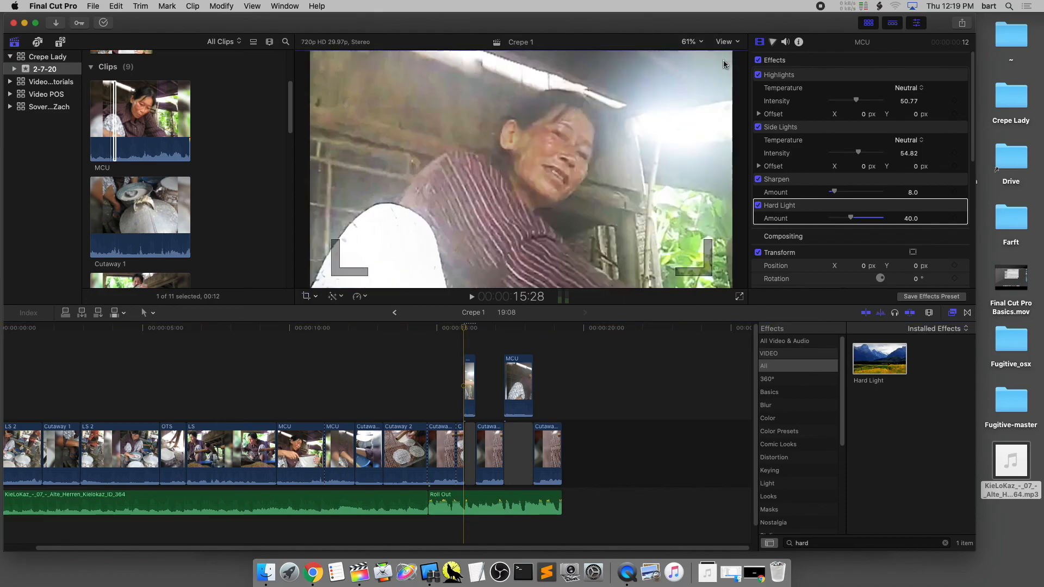
Shrink the Ken Burns end frame of the connected MCU clip at 17:09 and centre it around the woman's face
{"action": "left_click", "coordinate": [523, 364]}
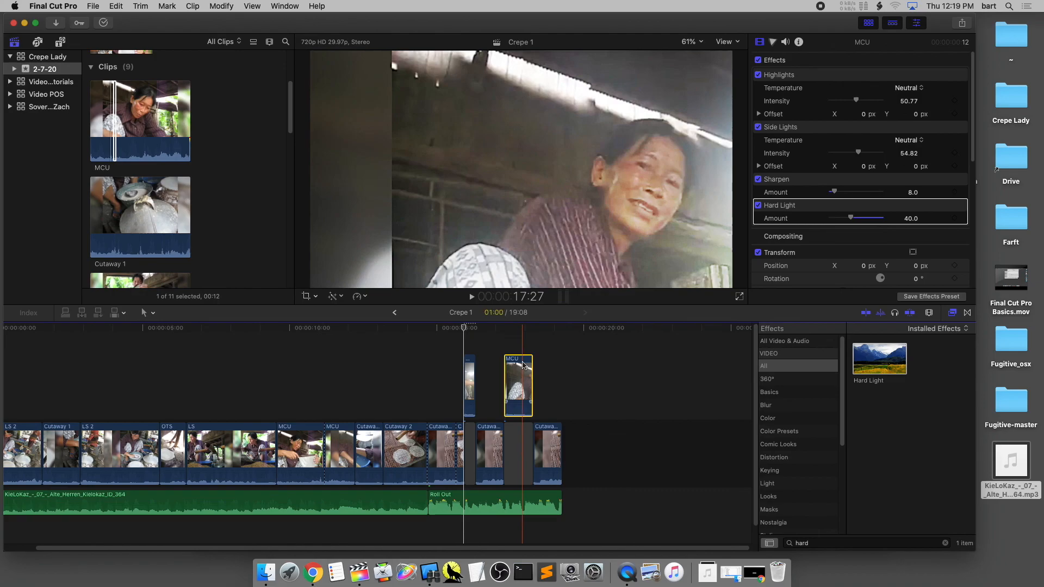
{"action": "left_click", "coordinate": [305, 297]}
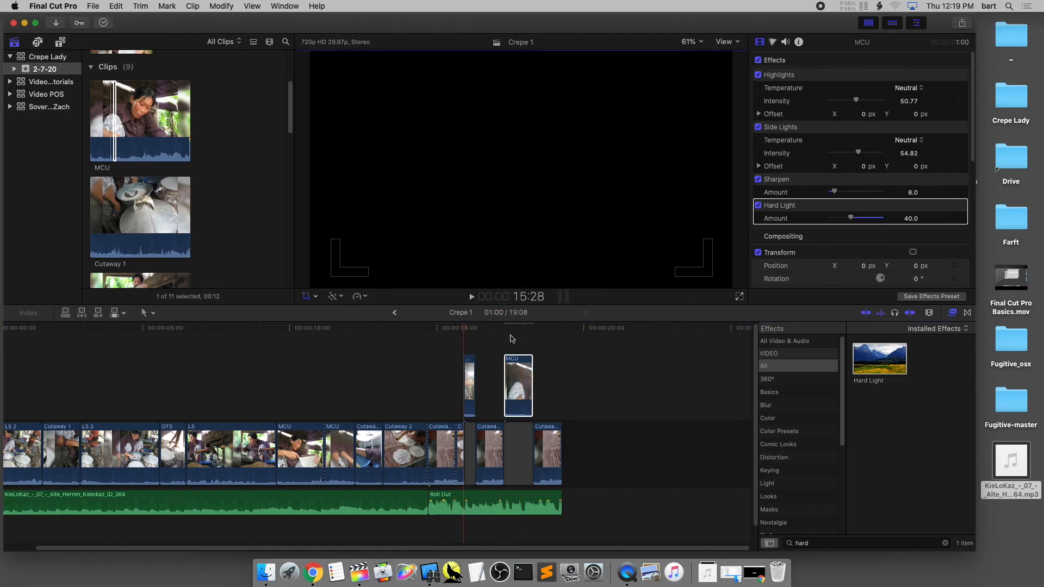
{"action": "left_click", "coordinate": [511, 339]}
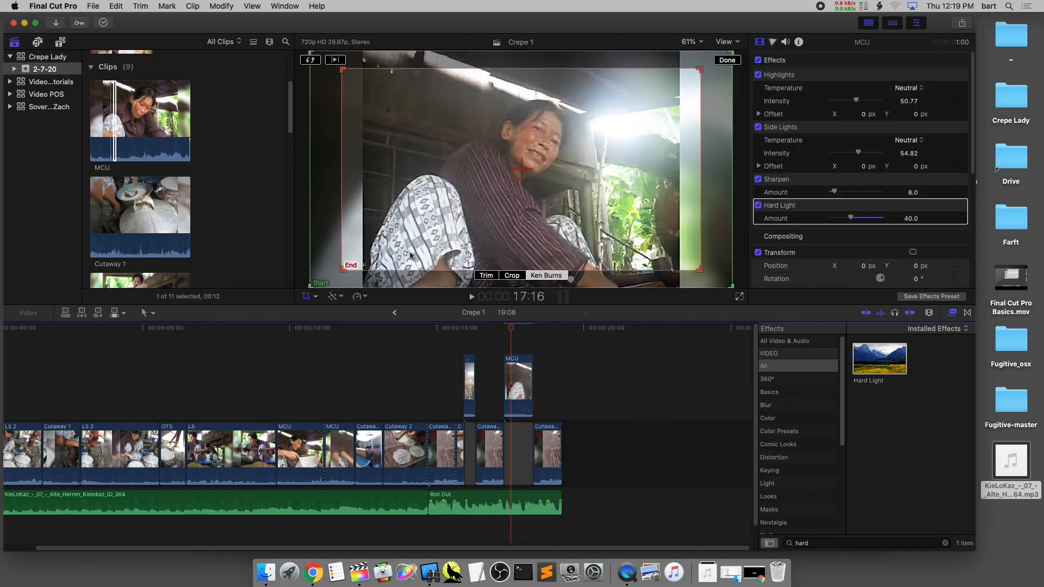
{"action": "left_click_drag", "start_coordinate": [341, 270], "coordinate": [488, 188]}
{"action": "left_click_drag", "start_coordinate": [595, 160], "coordinate": [530, 182]}
{"action": "left_click", "coordinate": [725, 61]}
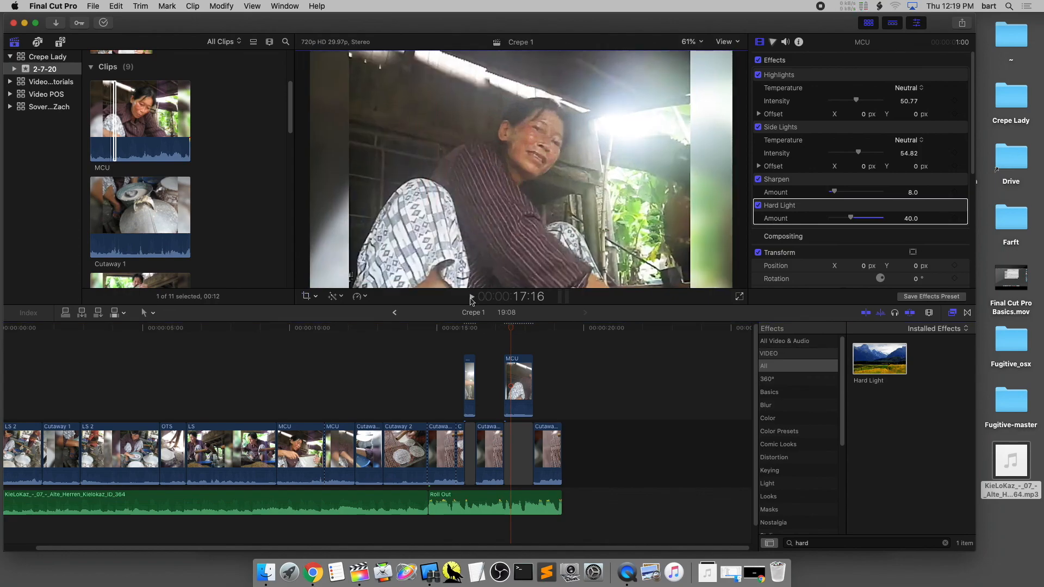
Play the project from shortly before the Roll Out section to its end and switch the window to full screen
{"action": "left_click", "coordinate": [349, 350]}
{"action": "key", "text": "space"}
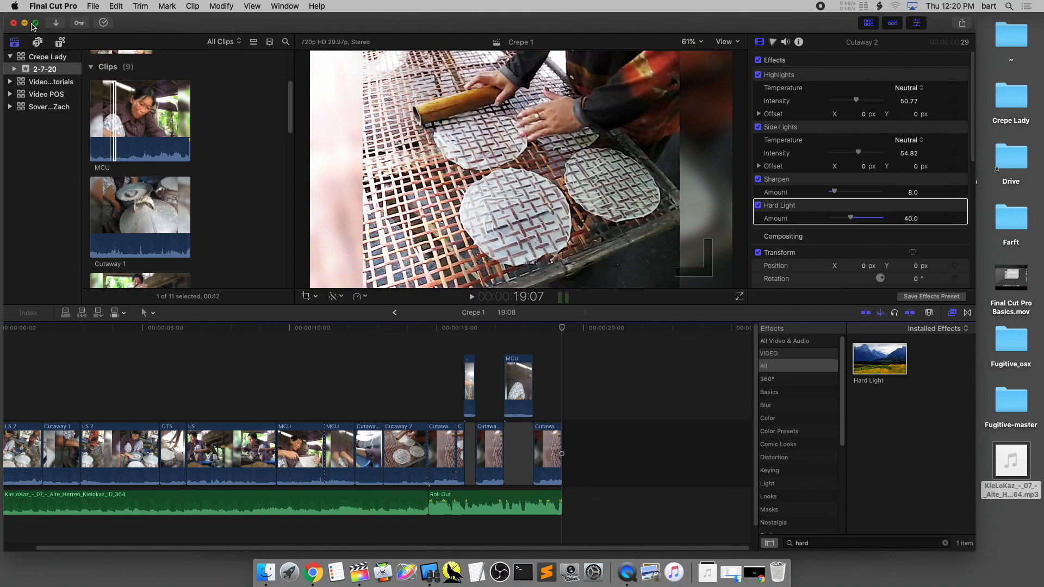
{"action": "left_click", "coordinate": [35, 23]}
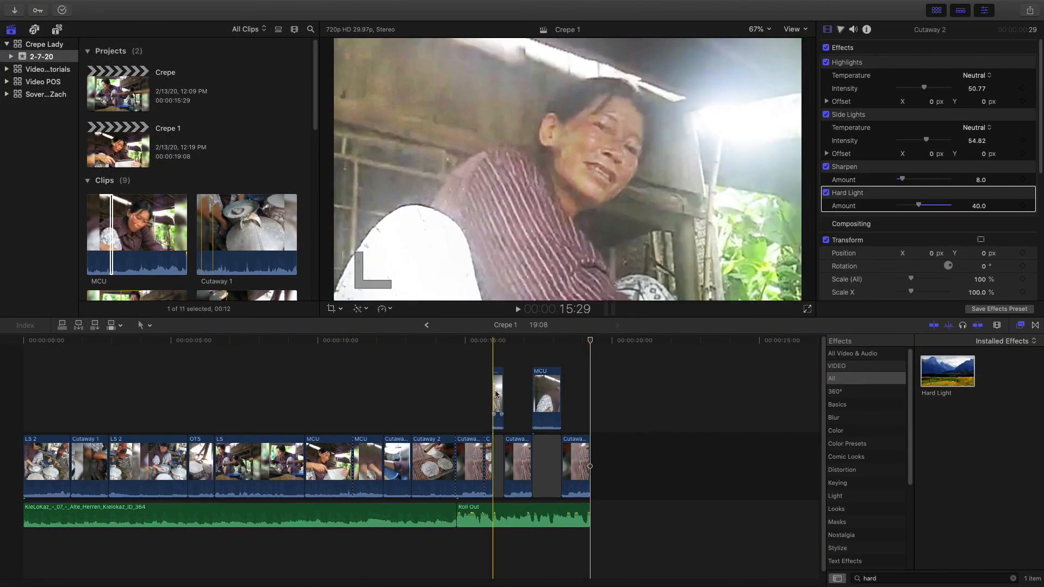
Move both connected MCU clips into the primary storyline, delete the gap clips they covered, and play from 14:21
{"action": "left_click_drag", "start_coordinate": [496, 394], "coordinate": [499, 463]}
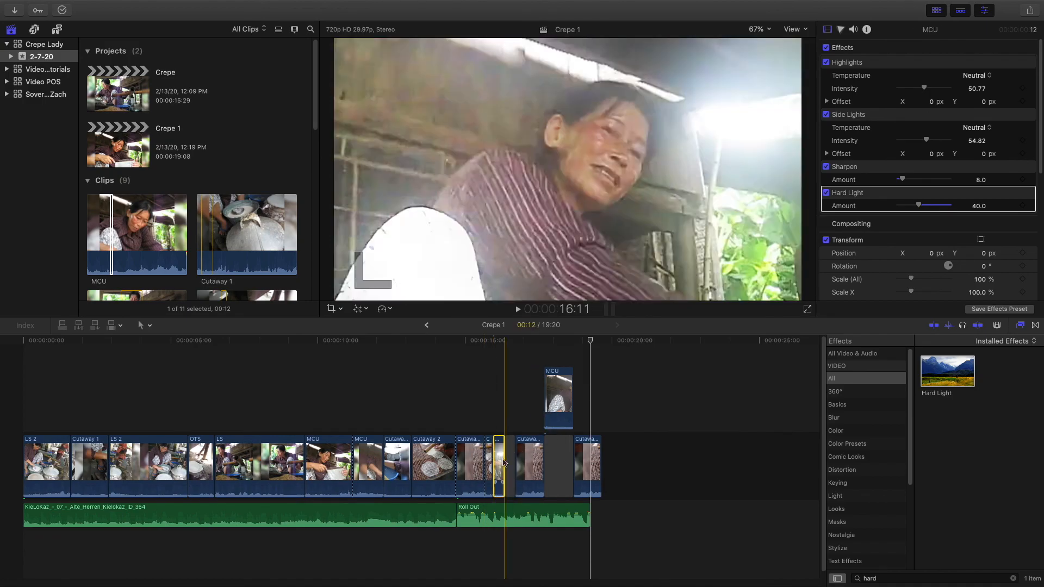
{"action": "left_click", "coordinate": [512, 456]}
{"action": "key", "text": "Delete"}
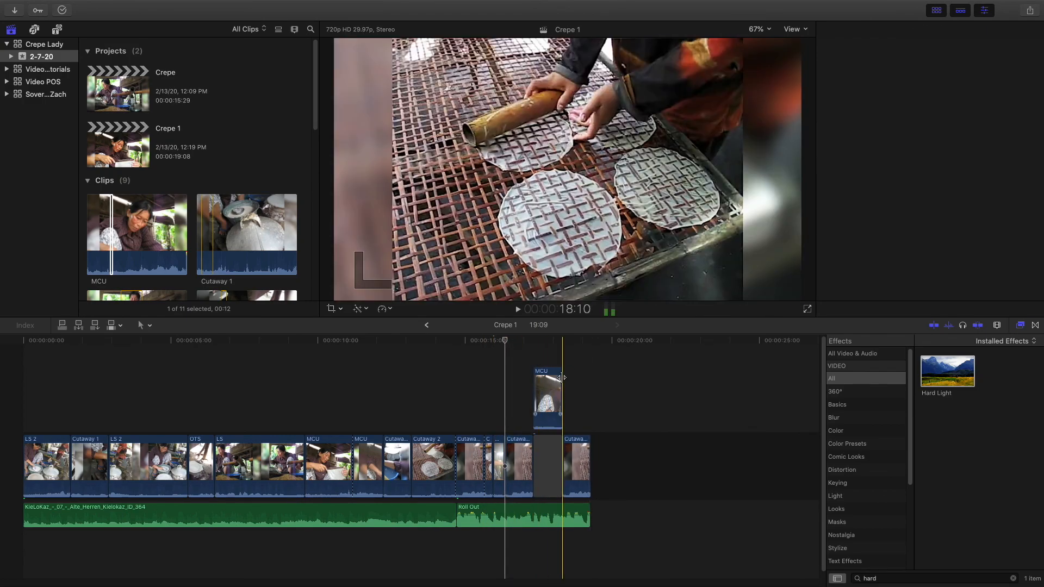
{"action": "left_click_drag", "start_coordinate": [553, 426], "coordinate": [553, 468]}
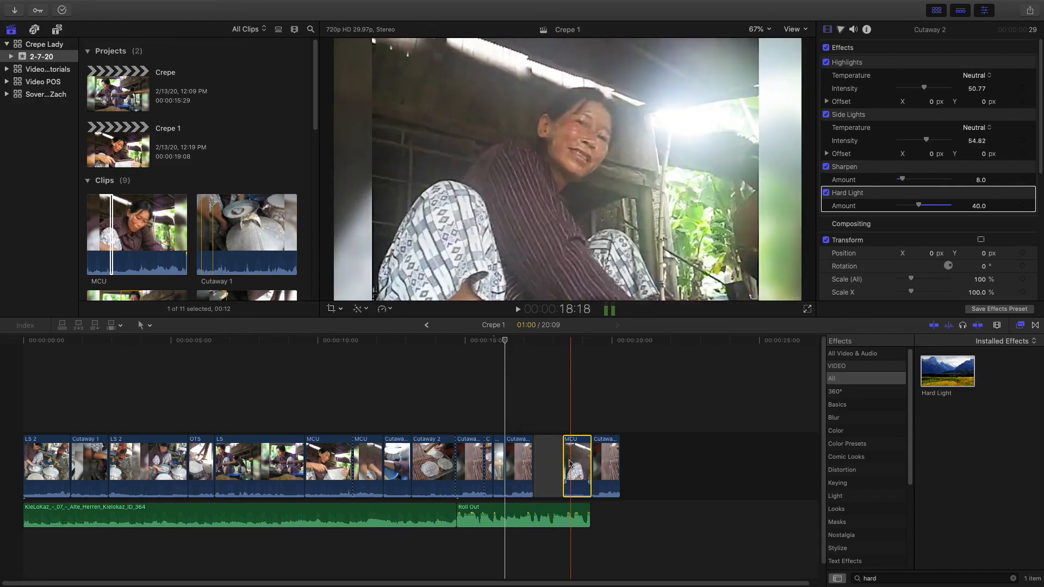
{"action": "left_click", "coordinate": [553, 467]}
{"action": "key", "text": "Delete"}
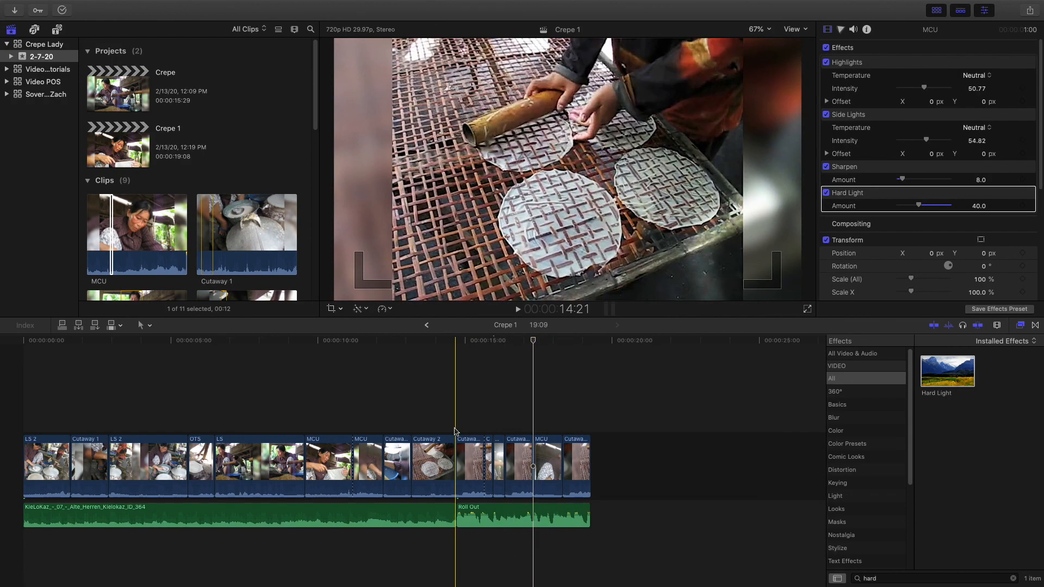
{"action": "key", "text": "space"}
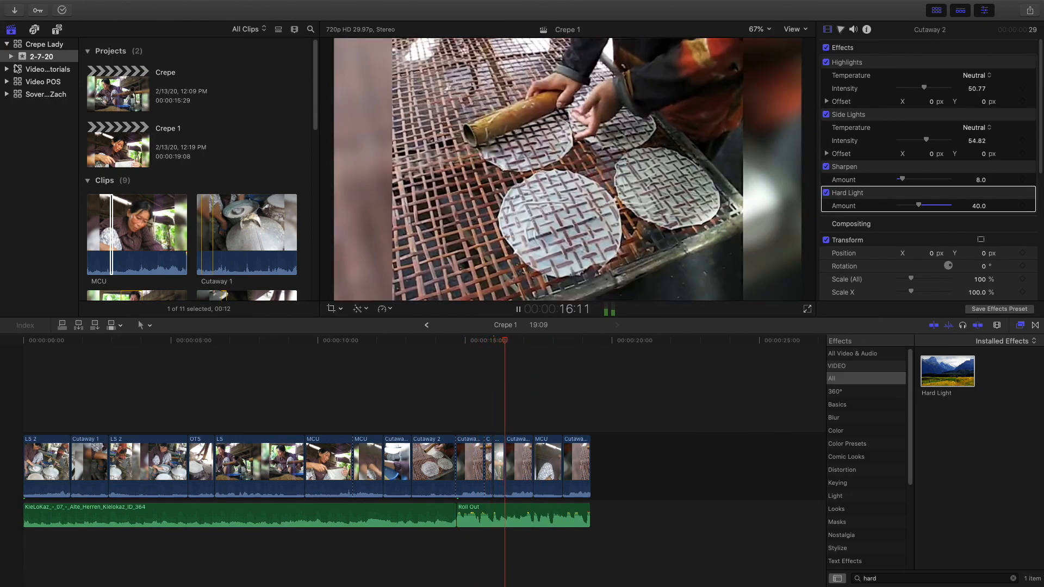
{"action": "key", "text": "space"}
Add a Basic 3D title above the Roll Out section, extend it to the project's end and select it at 16:11
{"action": "left_click", "coordinate": [57, 31]}
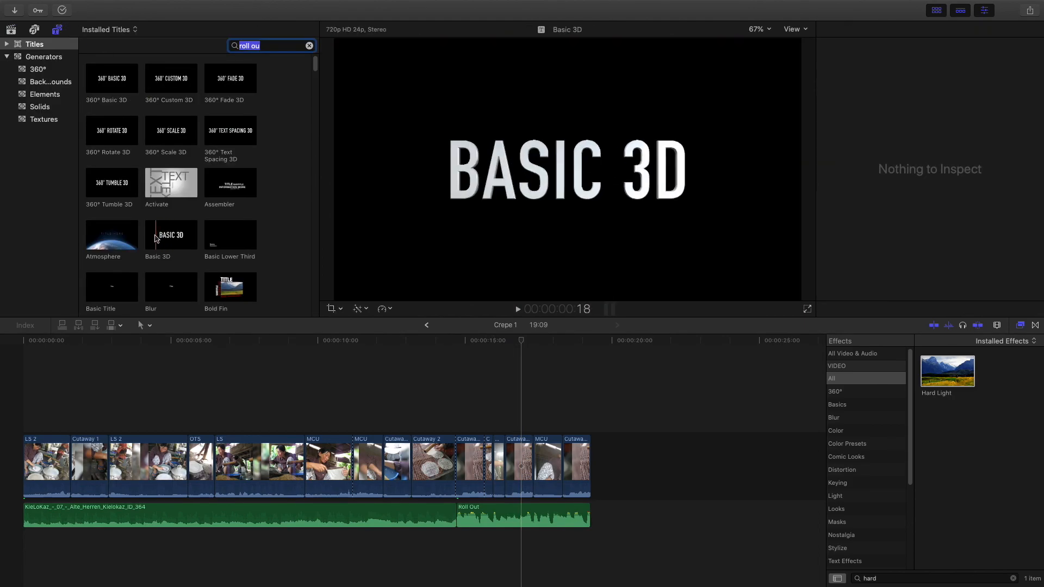
{"action": "left_click", "coordinate": [166, 238]}
{"action": "left_click_drag", "start_coordinate": [166, 238], "coordinate": [462, 411]}
{"action": "left_click_drag", "start_coordinate": [566, 415], "coordinate": [590, 425]}
{"action": "left_click", "coordinate": [505, 421]}
{"action": "left_click", "coordinate": [506, 425]}
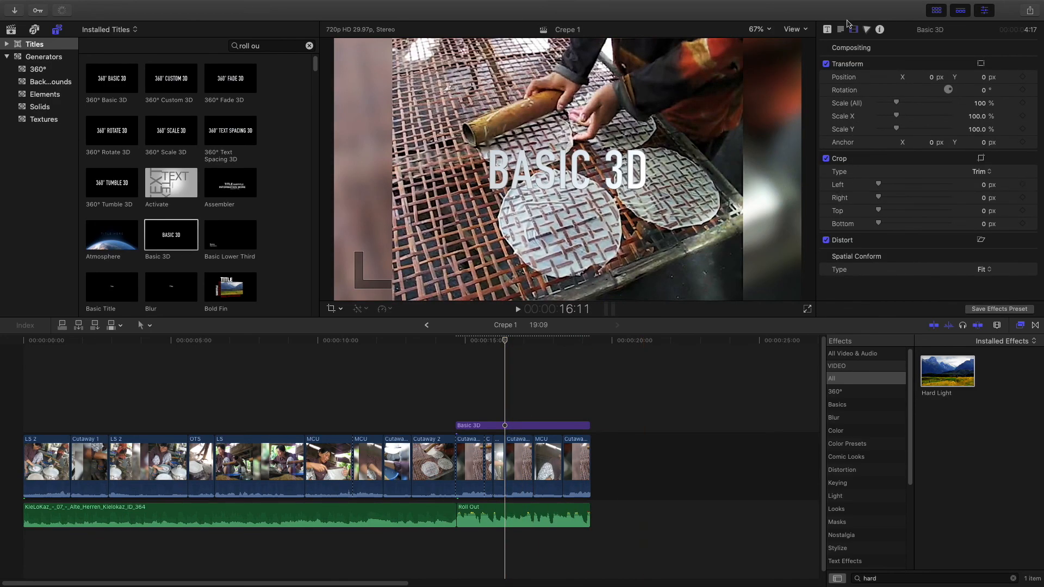
Set the title text to "Made by" with the maker's name on a second line, and raise it to about Y 231 px
{"action": "left_click", "coordinate": [827, 30]}
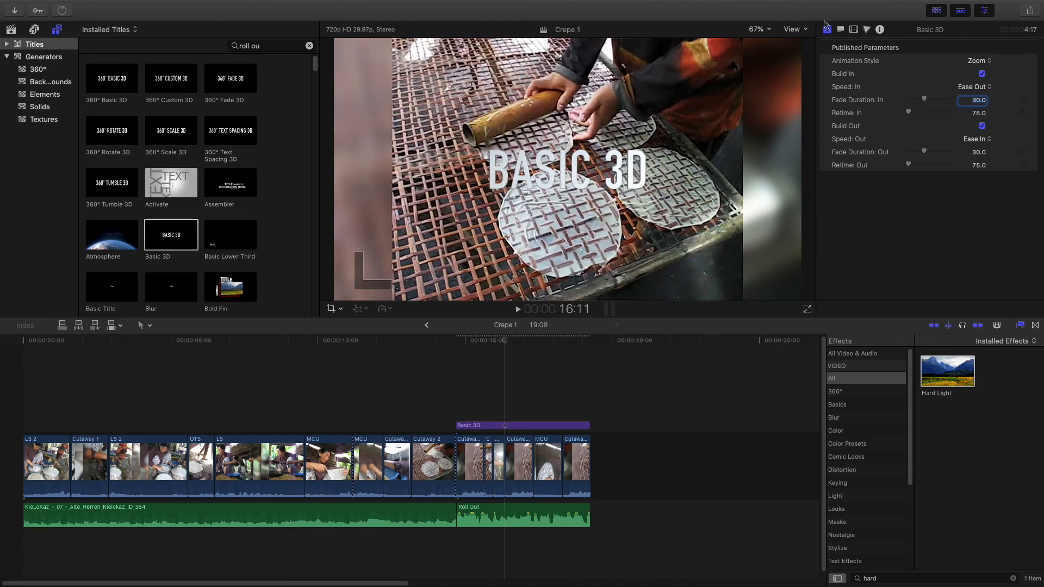
{"action": "left_click", "coordinate": [840, 29]}
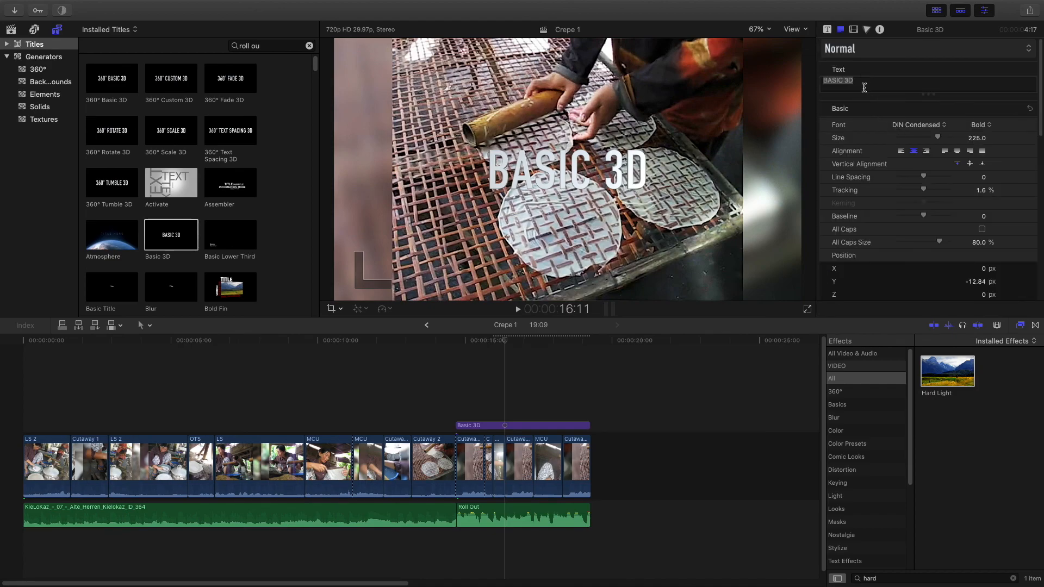
{"action": "type", "text": "Made by "}
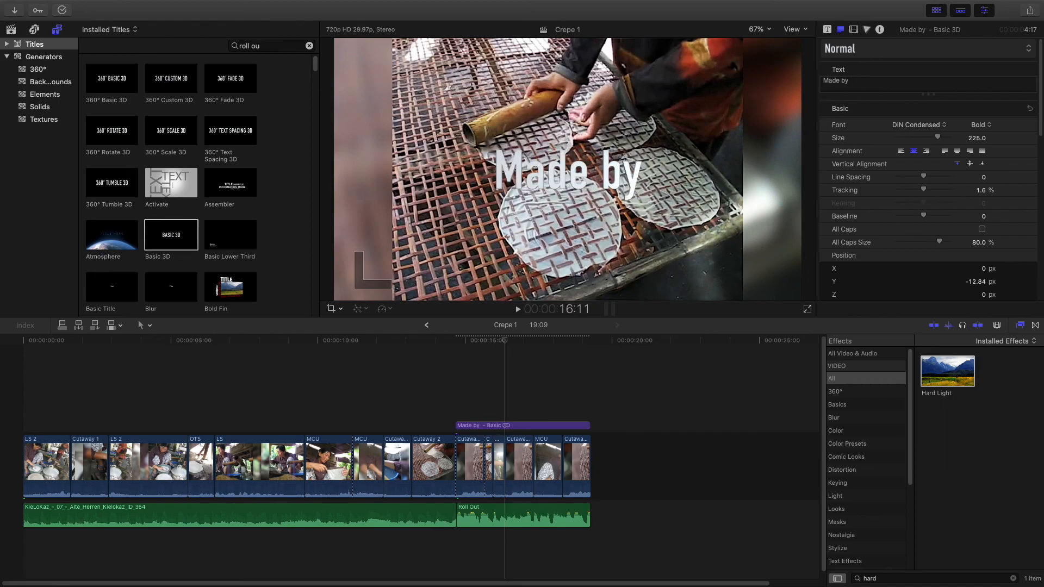
{"action": "type", "text": "MR BARTH"}
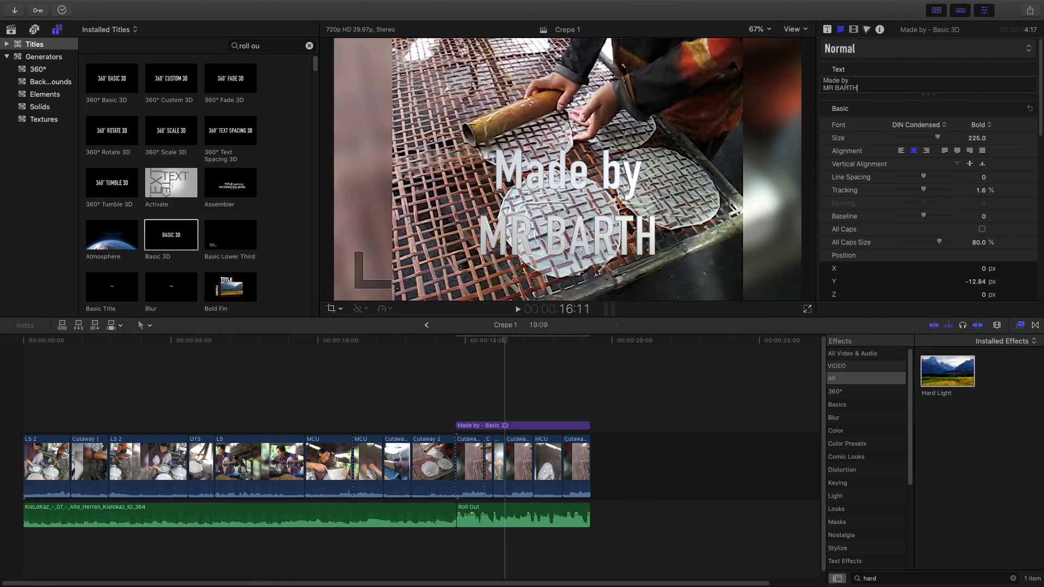
{"action": "left_click_drag", "start_coordinate": [598, 202], "coordinate": [598, 143]}
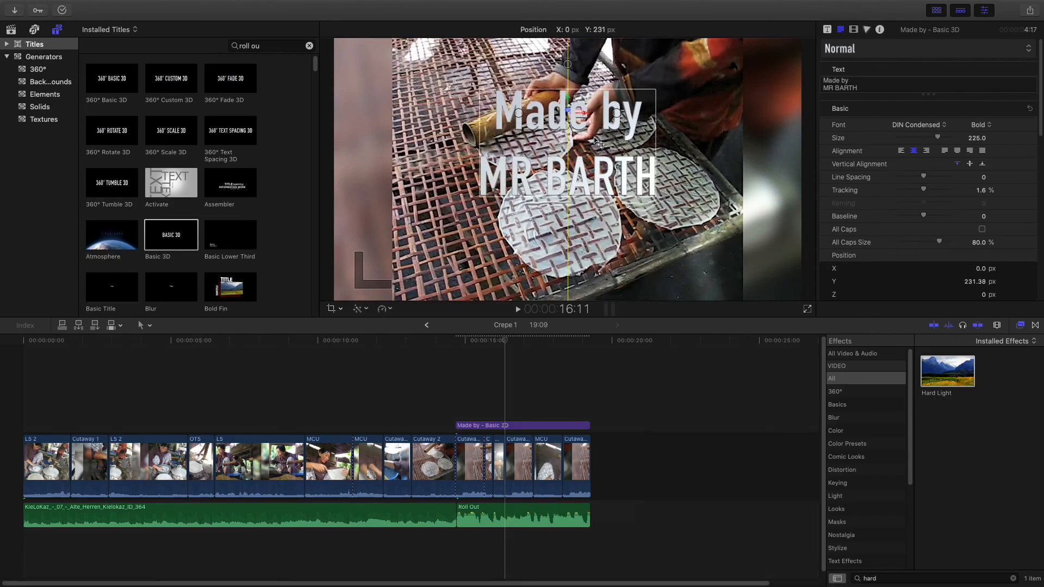
Check the title at several points up to 17:10 and apply the saved yellow, red-outlined Impact text style to it
{"action": "left_click", "coordinate": [494, 397]}
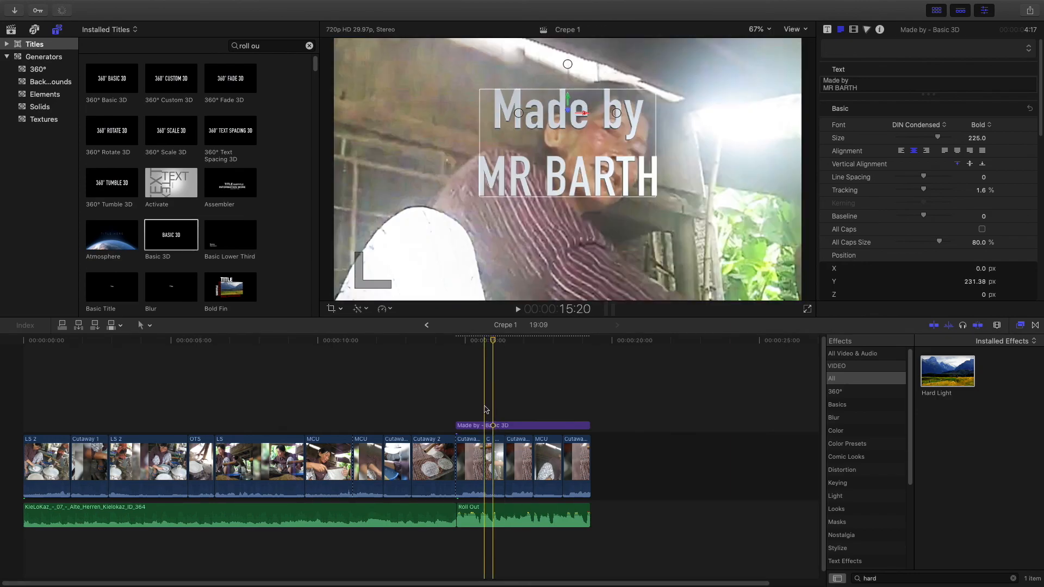
{"action": "left_click", "coordinate": [466, 342]}
{"action": "left_click_drag", "start_coordinate": [466, 347], "coordinate": [456, 347]}
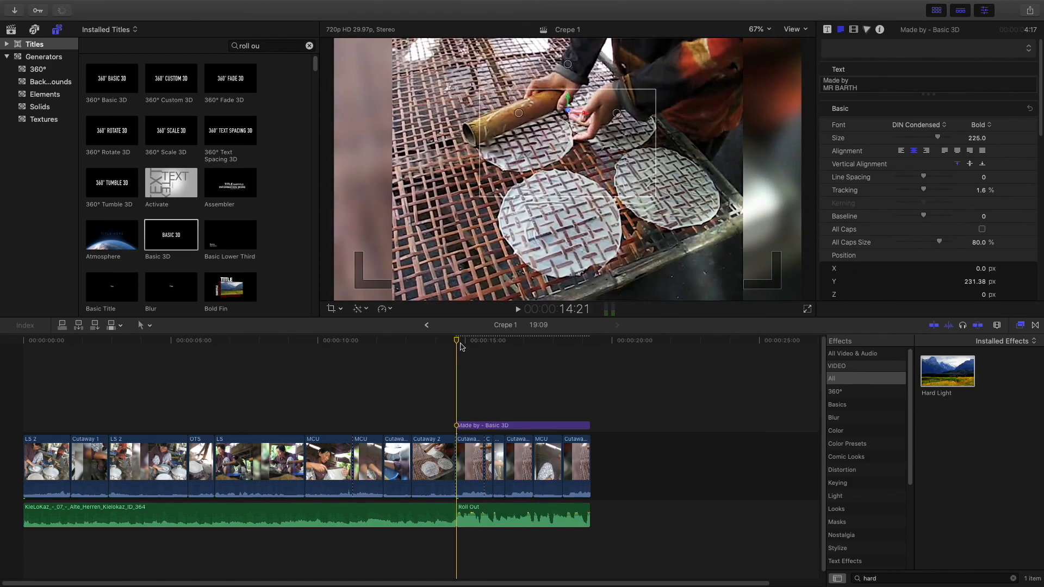
{"action": "left_click", "coordinate": [534, 347]}
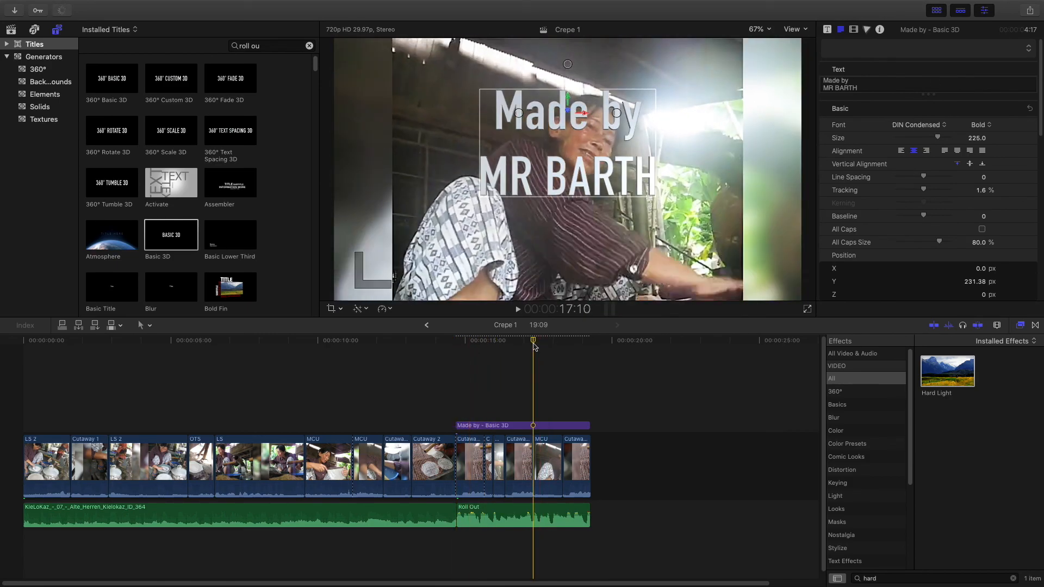
{"action": "left_click", "coordinate": [943, 126]}
{"action": "left_click", "coordinate": [829, 123]}
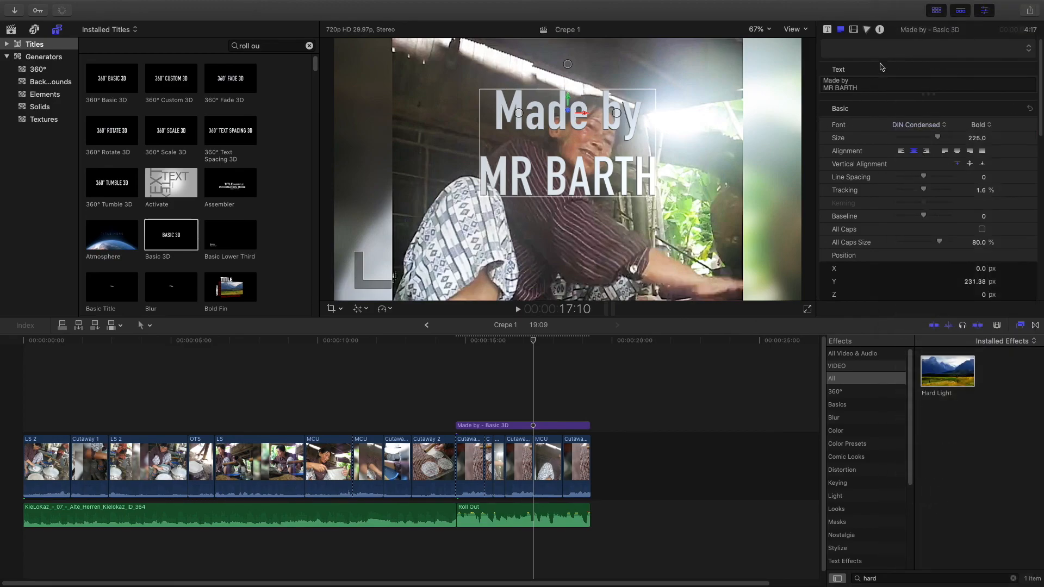
{"action": "left_click", "coordinate": [878, 45]}
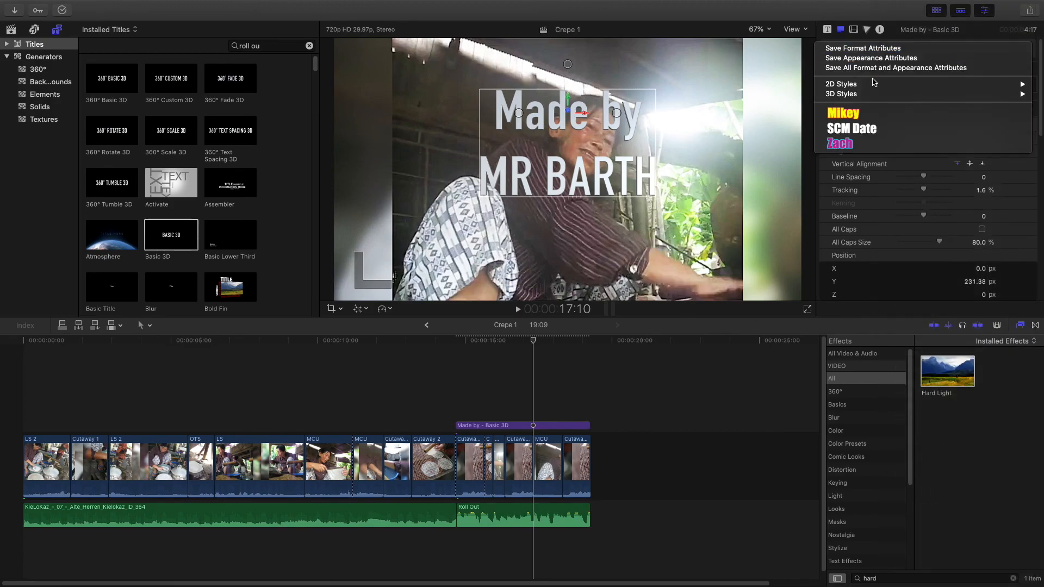
{"action": "left_click", "coordinate": [872, 118]}
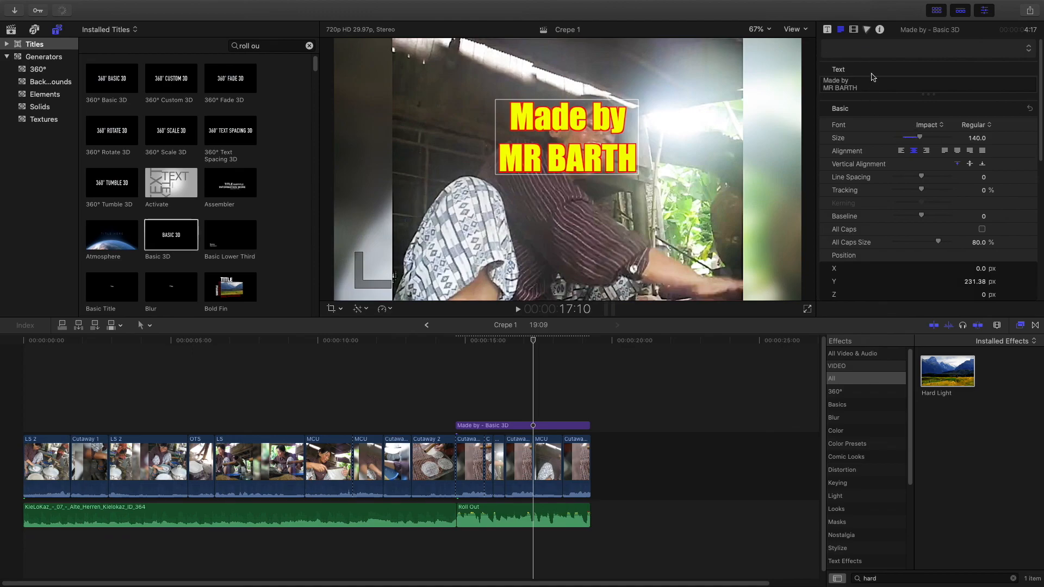
Choose the Transparent 3D style for the title and play the ending through
{"action": "left_click", "coordinate": [874, 52]}
{"action": "mouse_move", "coordinate": [877, 94]}
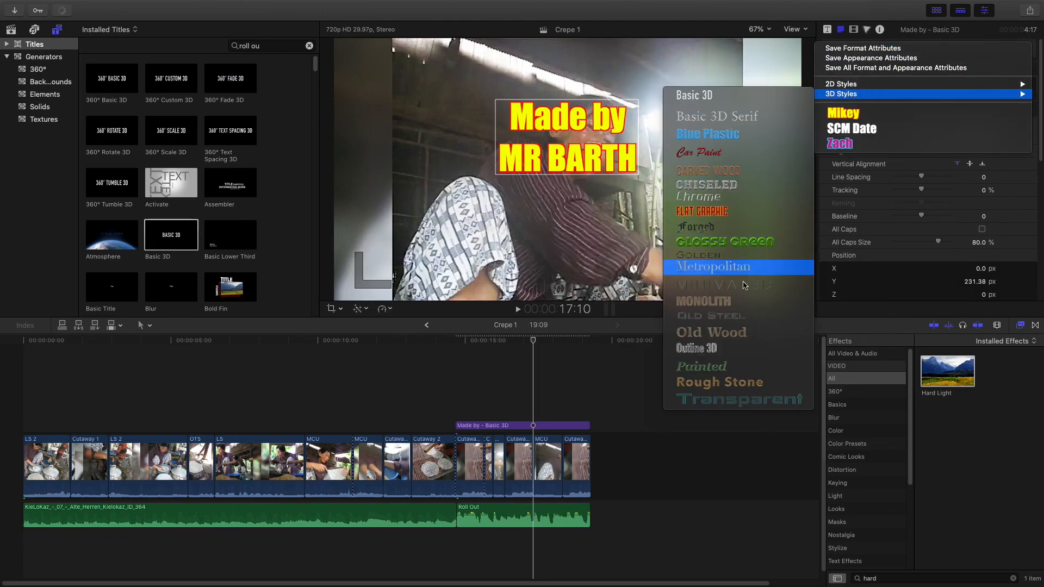
{"action": "left_click", "coordinate": [759, 400]}
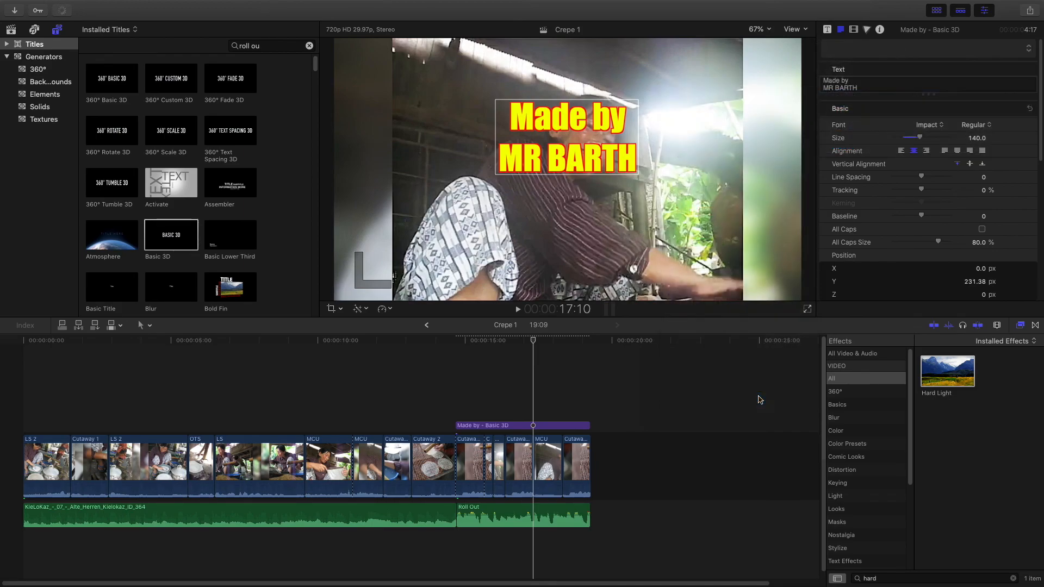
{"action": "key", "text": "space"}
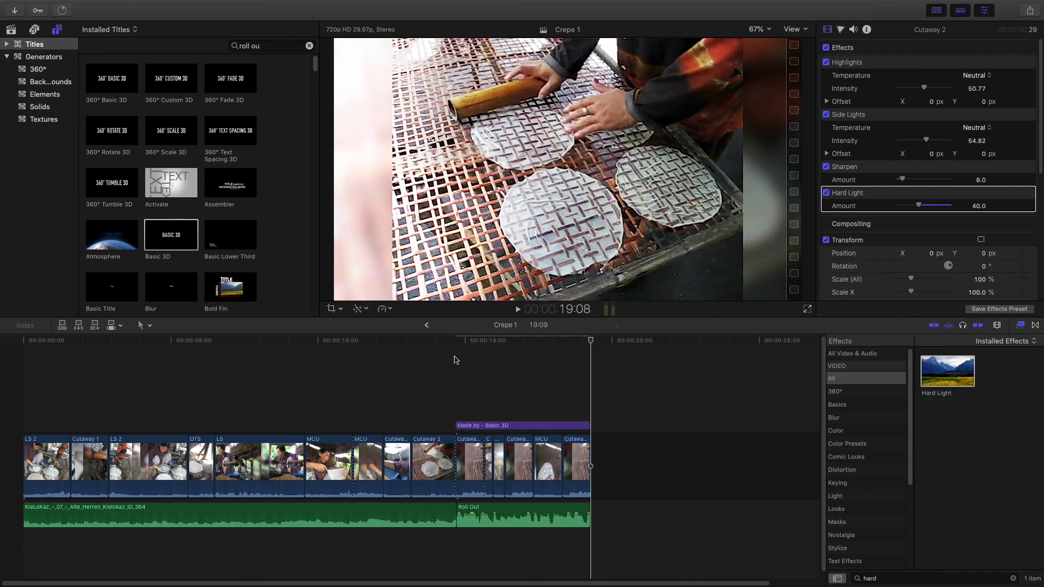
Zoom the timeline out to the whole project and play it from the beginning to the end for review
{"action": "left_click", "coordinate": [443, 350]}
{"action": "key", "text": "super+minus"}
{"action": "key", "text": "super+minus"}
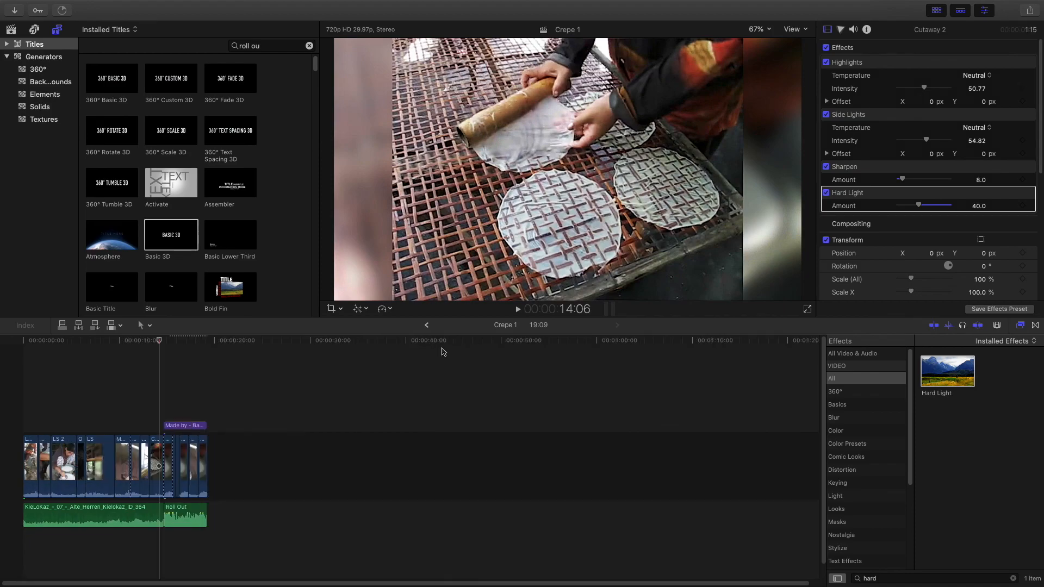
{"action": "left_click", "coordinate": [2, 341]}
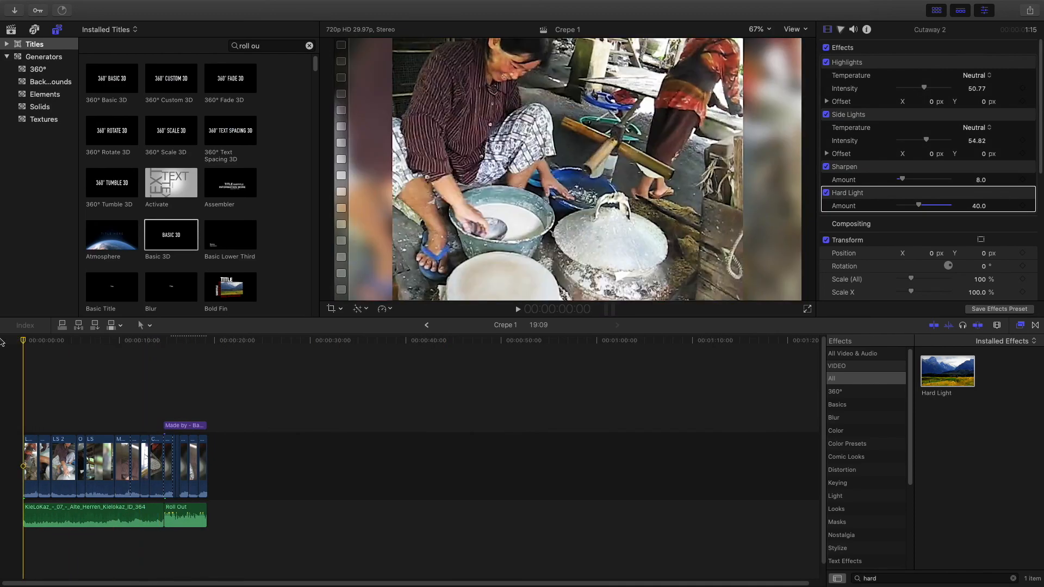
{"action": "key", "text": "space"}
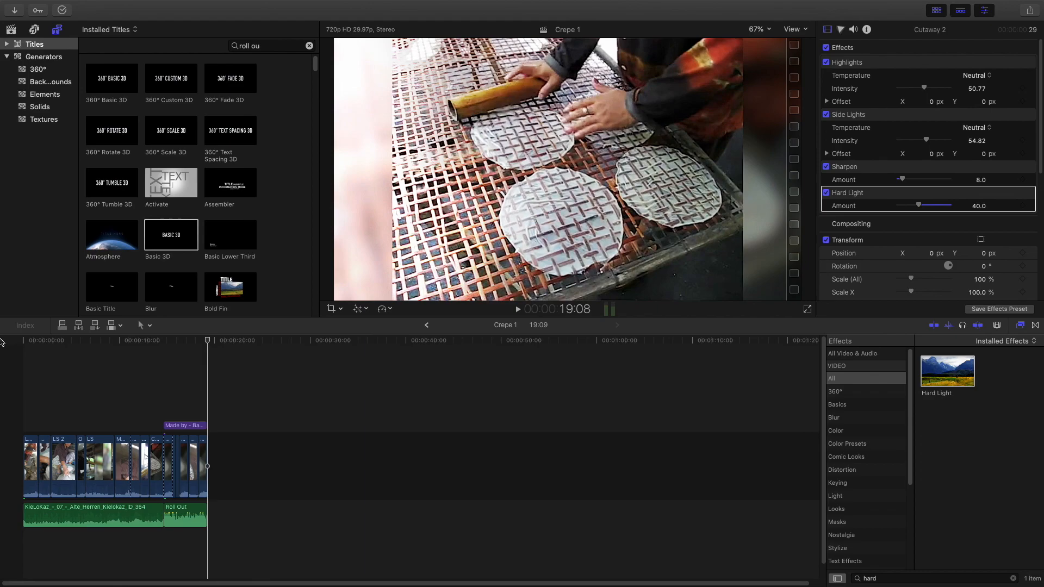
{"action": "mouse_move", "coordinate": [16, 1]}
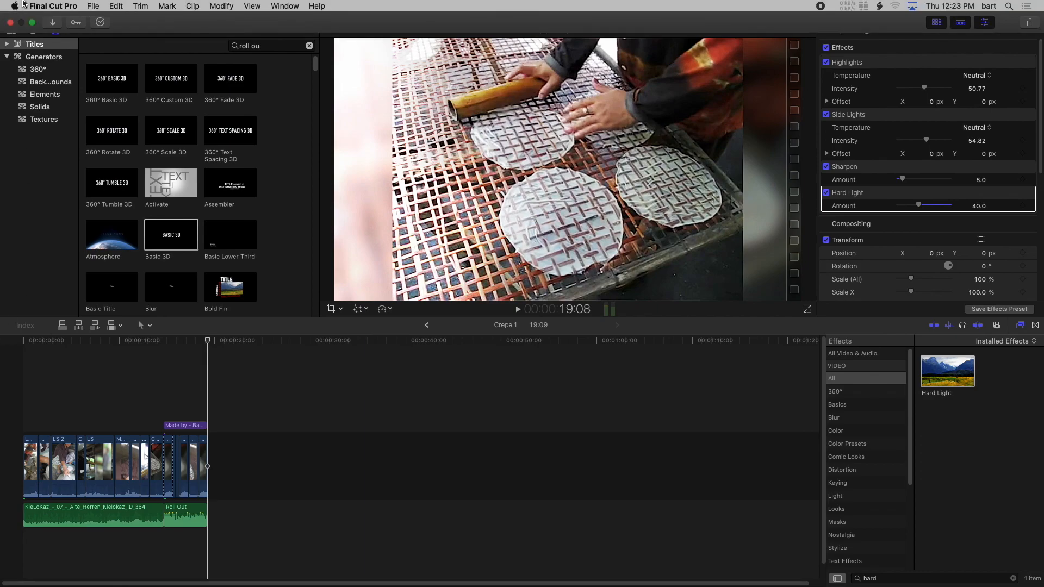